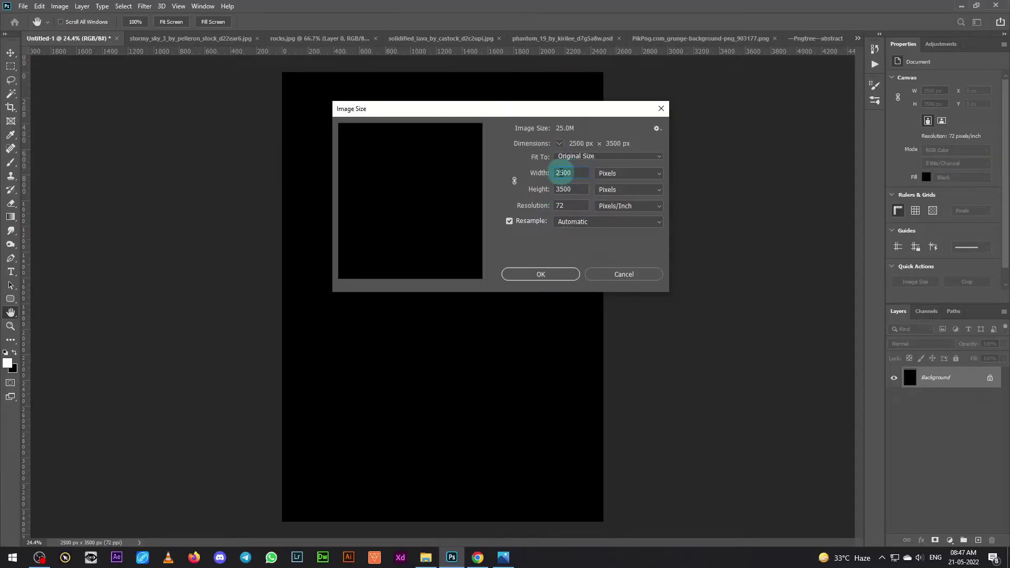
Step: Confirm the 2500 × 3500 canvas size and drop the stormy sky photo into it as a new layer
left_click(545, 275)
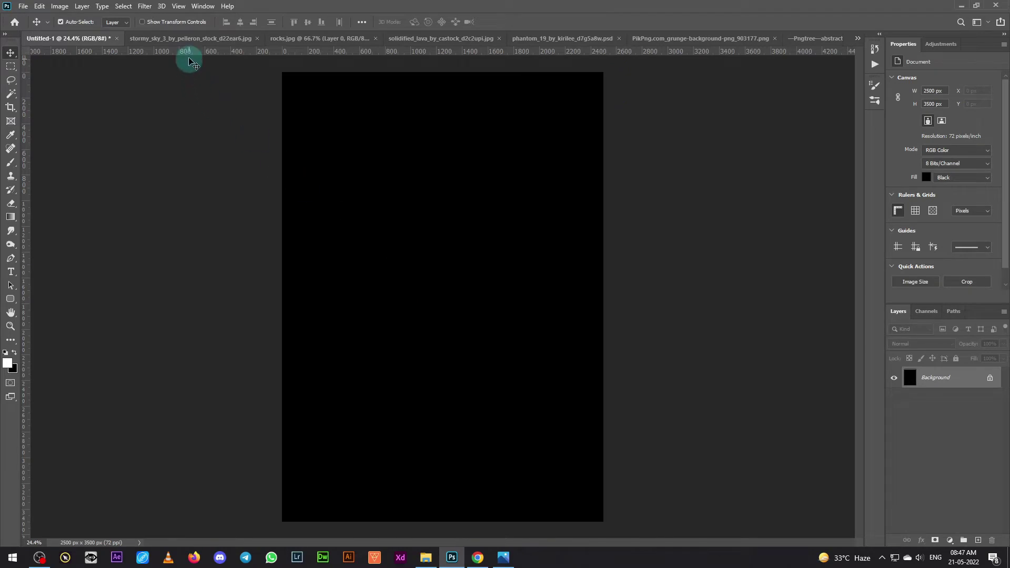
left_click(191, 40)
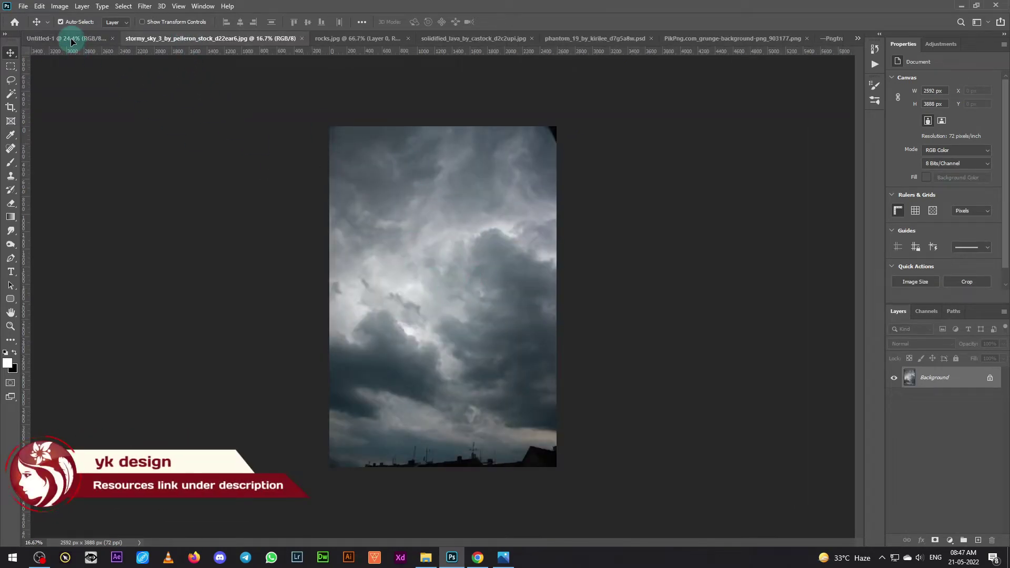
left_click_drag(72, 41, 542, 341)
key("ctrl+minus")
key("ctrl+minus")
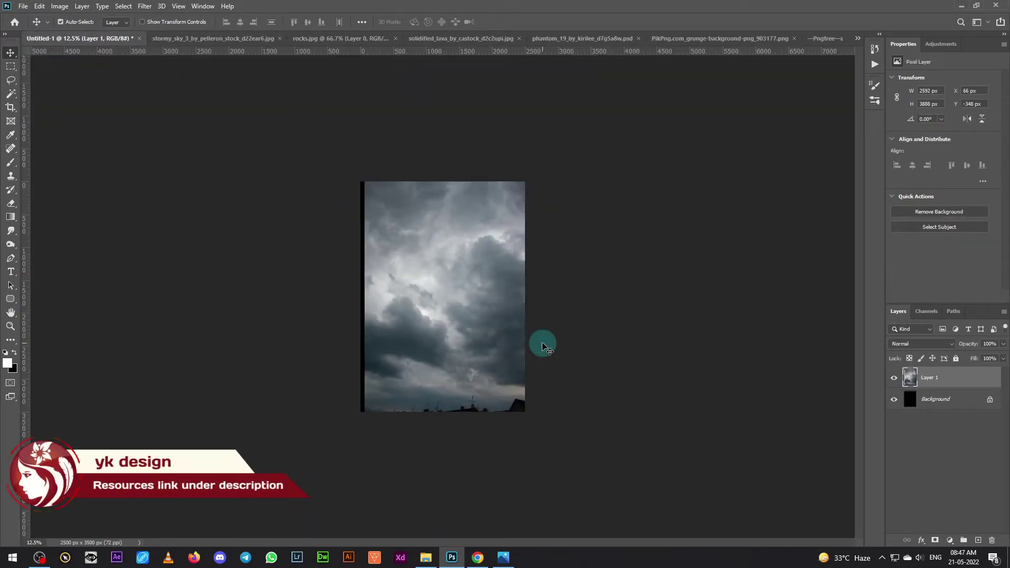
Step: Scale the sky layer up so it covers the whole canvas
key("ctrl+t")
left_click_drag(525, 182, 572, 301)
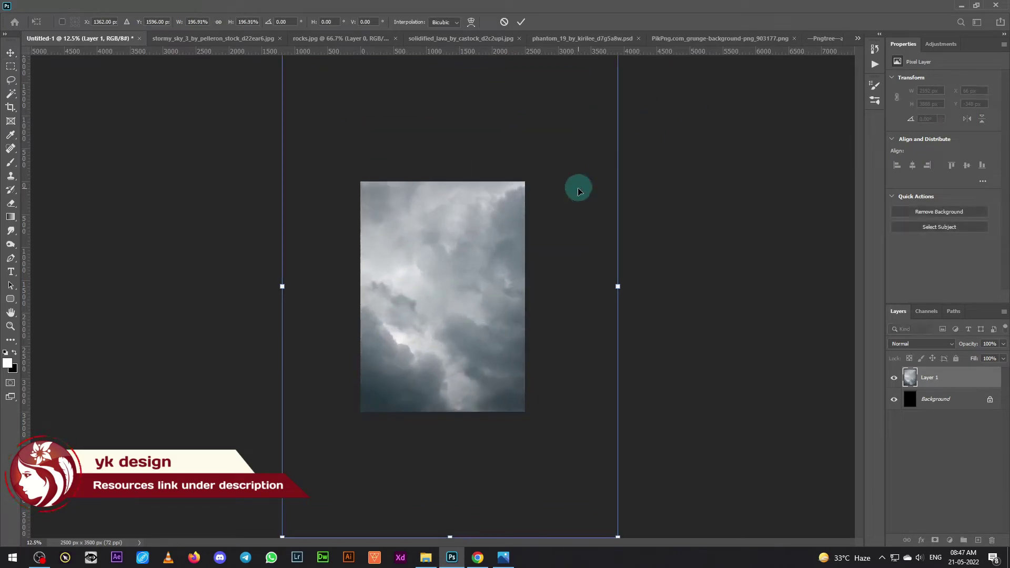
key("Return")
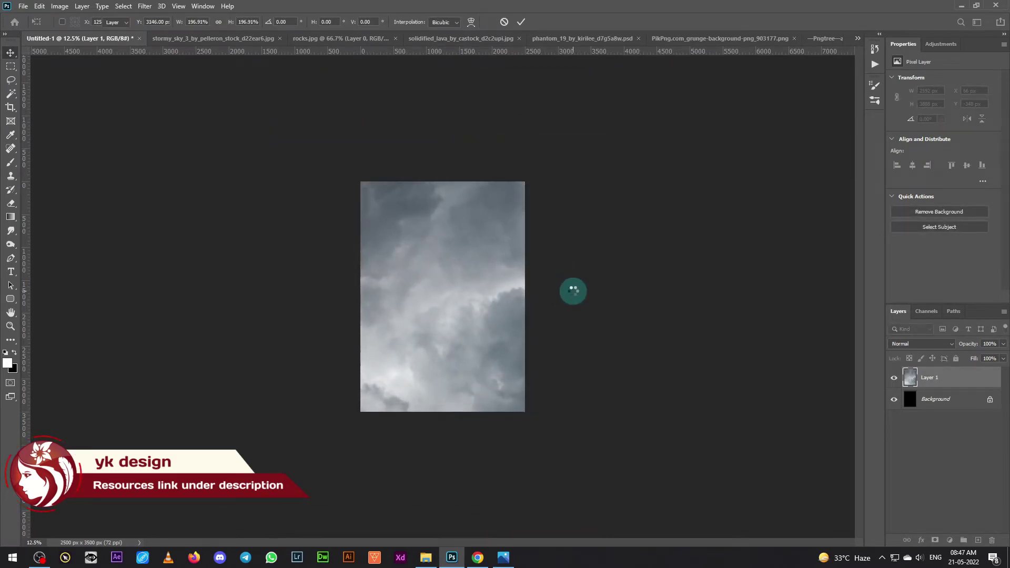
key("ctrl+plus")
key("ctrl+minus")
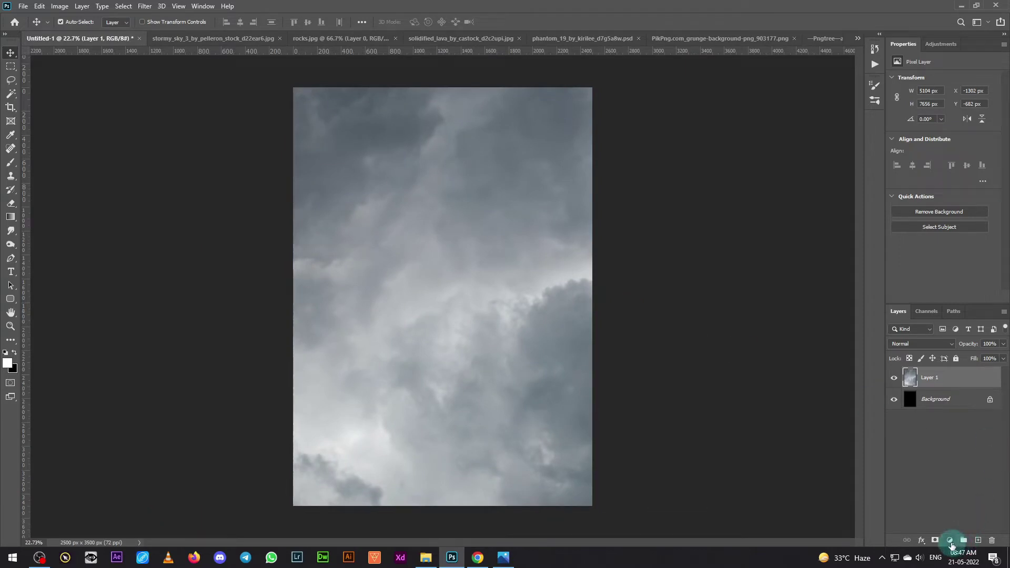
Step: Add a Brightness/Contrast layer clipped to the sky, with Brightness -59 and Contrast 71
left_click(950, 542)
left_click(948, 396)
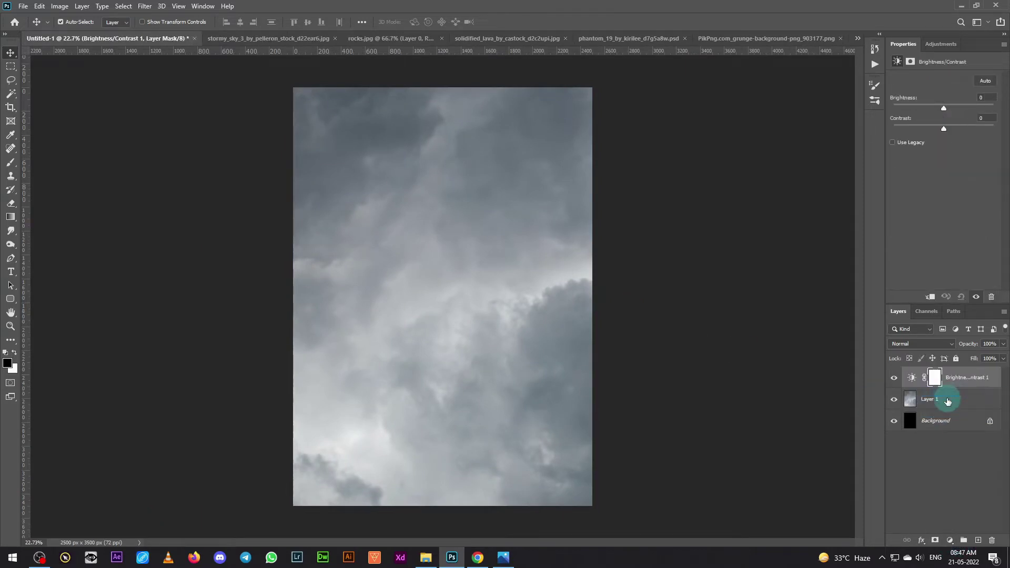
left_click(931, 297)
mouse_move(941, 109)
left_mouse_down()
mouse_move(925, 109)
mouse_move(967, 127)
left_mouse_up()
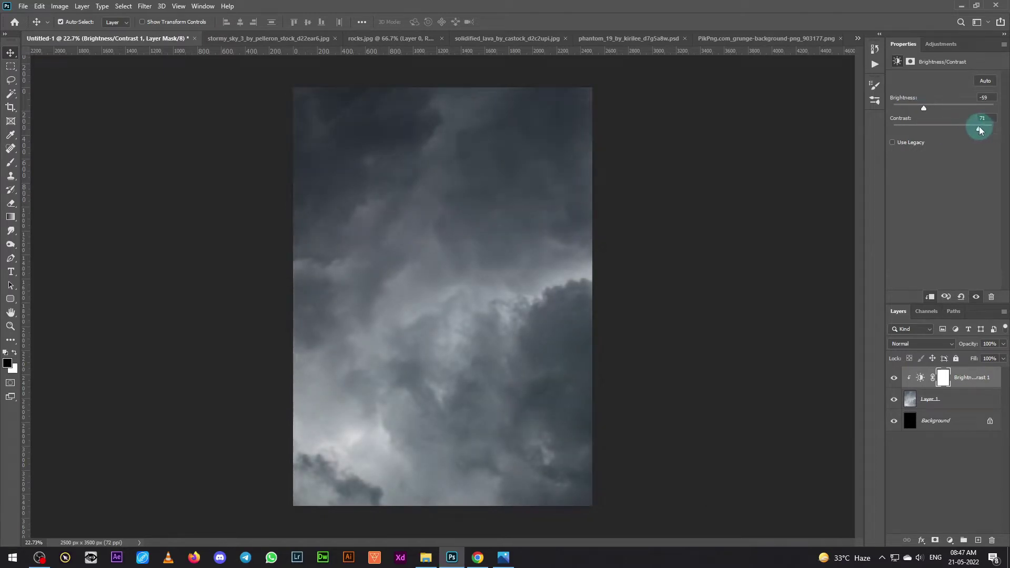
Step: Add an Exposure layer clipped to the sky, with Exposure -1.57 and Gamma 0.82
left_click(950, 541)
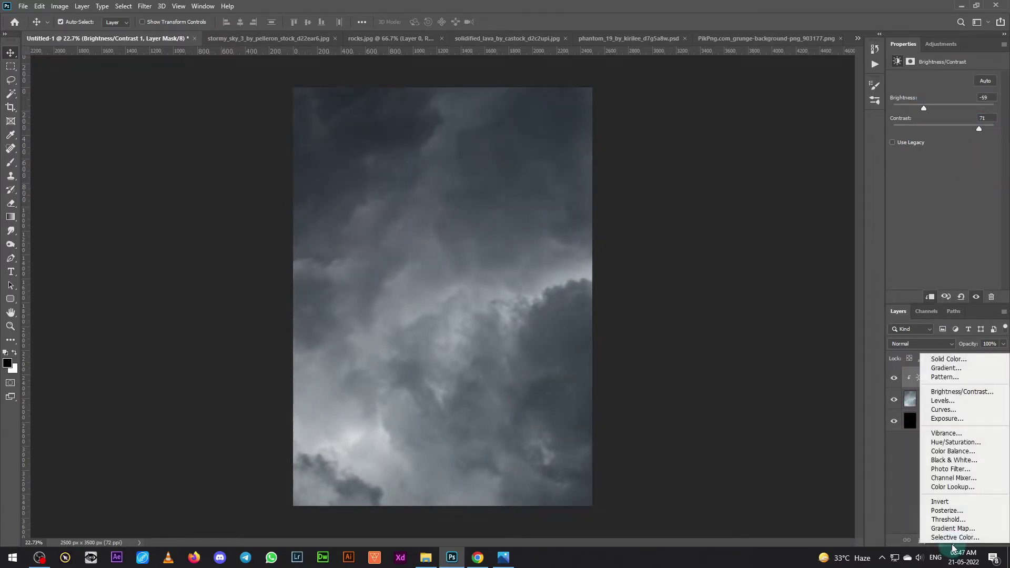
left_click(962, 419)
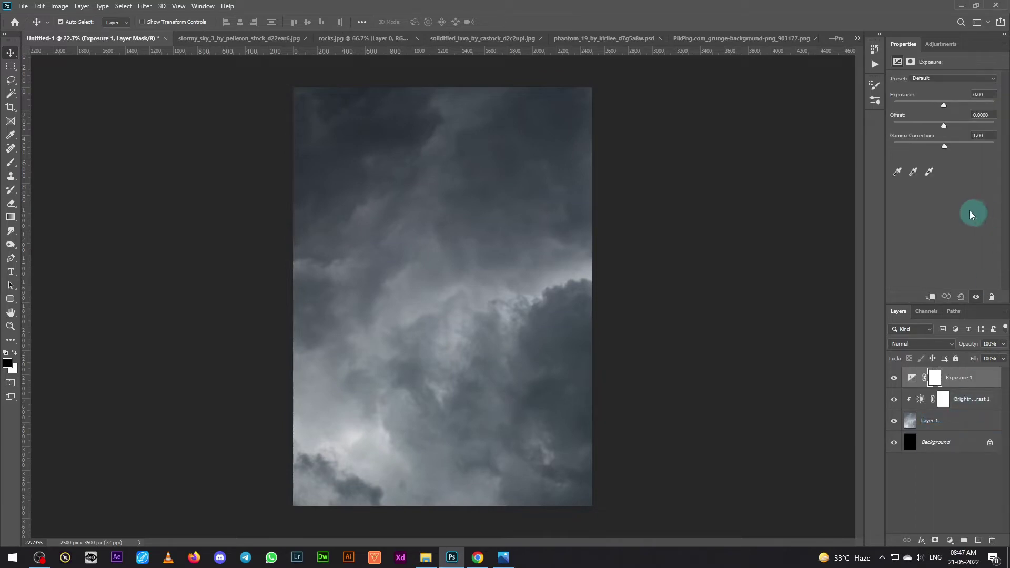
left_click(931, 298)
left_click_drag(944, 147, 950, 146)
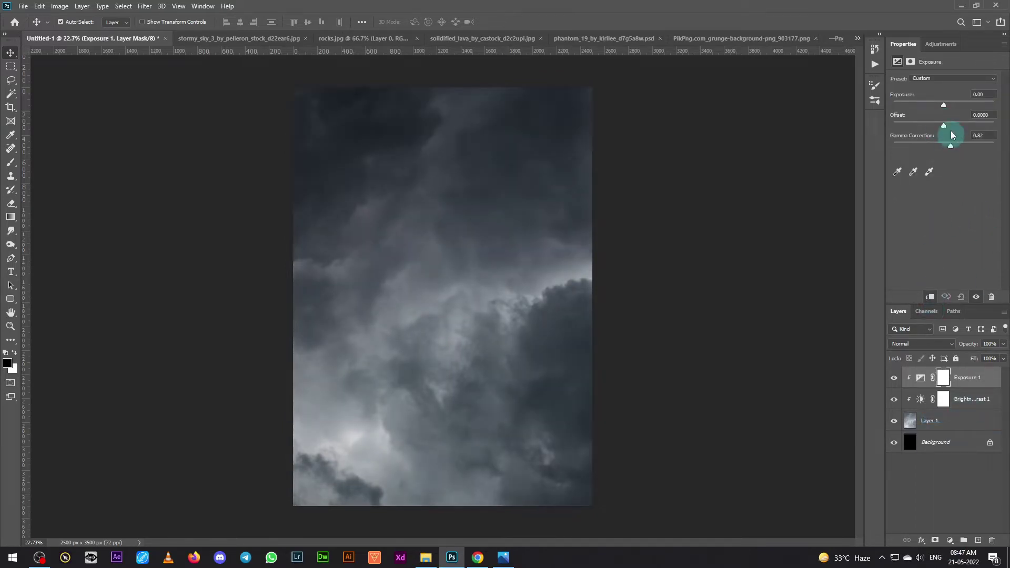
left_click_drag(942, 107, 932, 106)
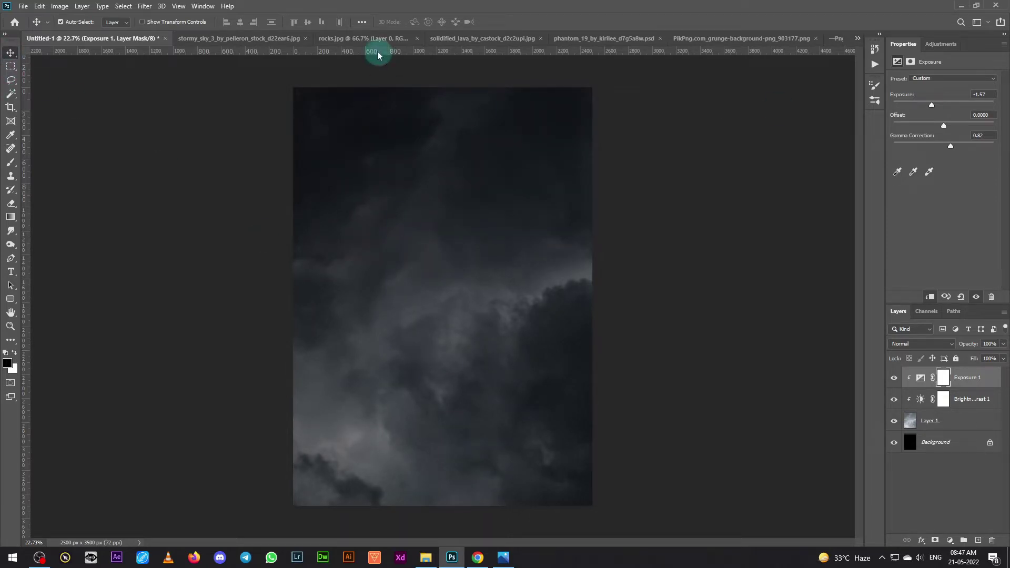
left_click(367, 40)
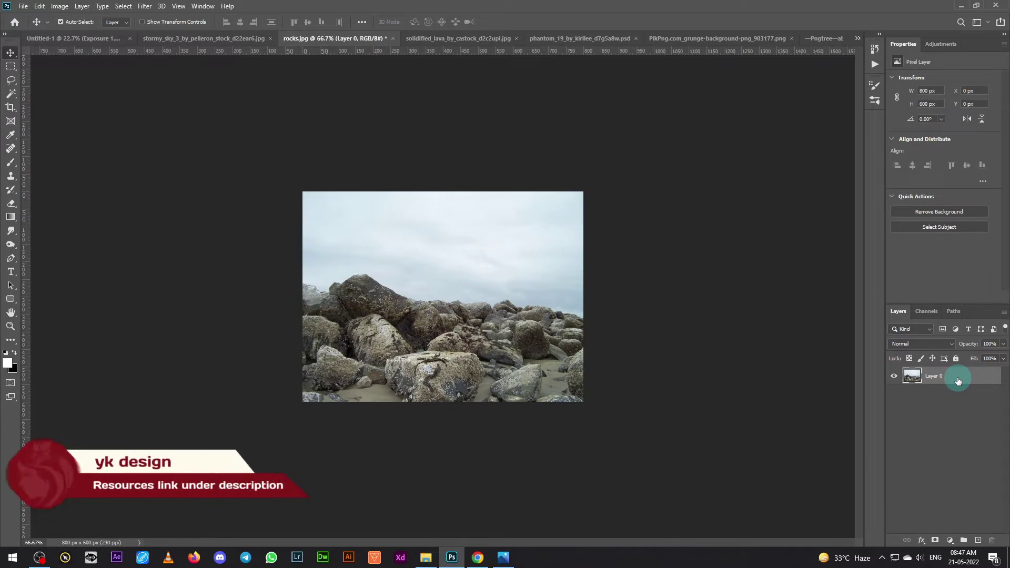
Step: Duplicate the rocks layer, hide the original, and mask out the sky using Magic Wand and an inverted mask
left_click_drag(958, 381, 977, 540)
left_click(894, 394)
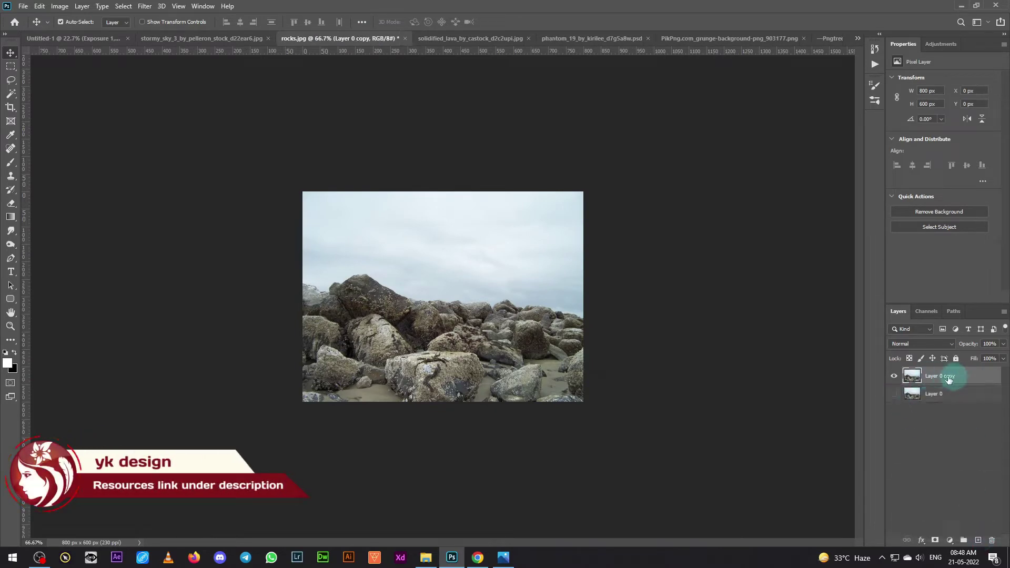
left_click(11, 94)
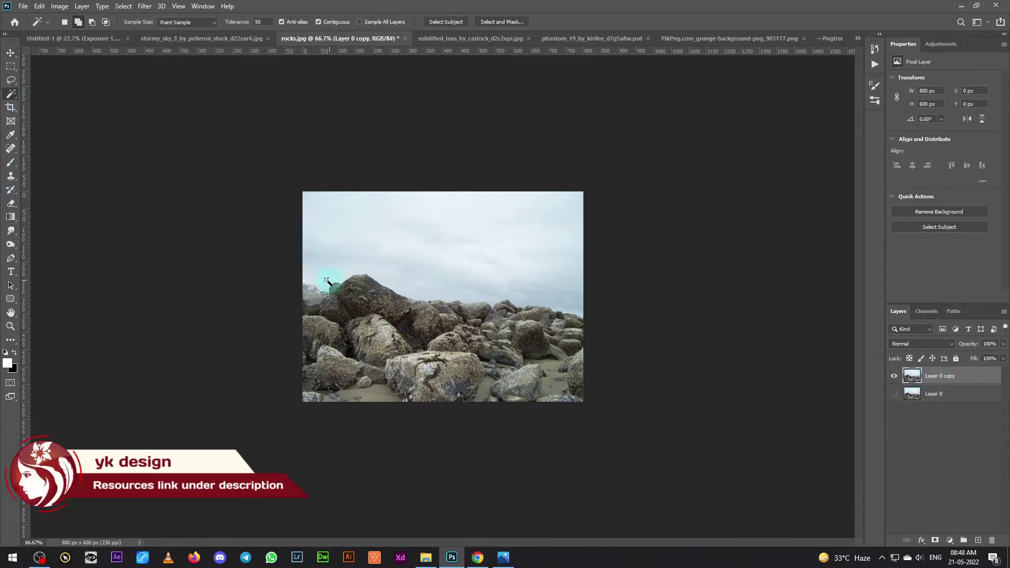
left_click(480, 277)
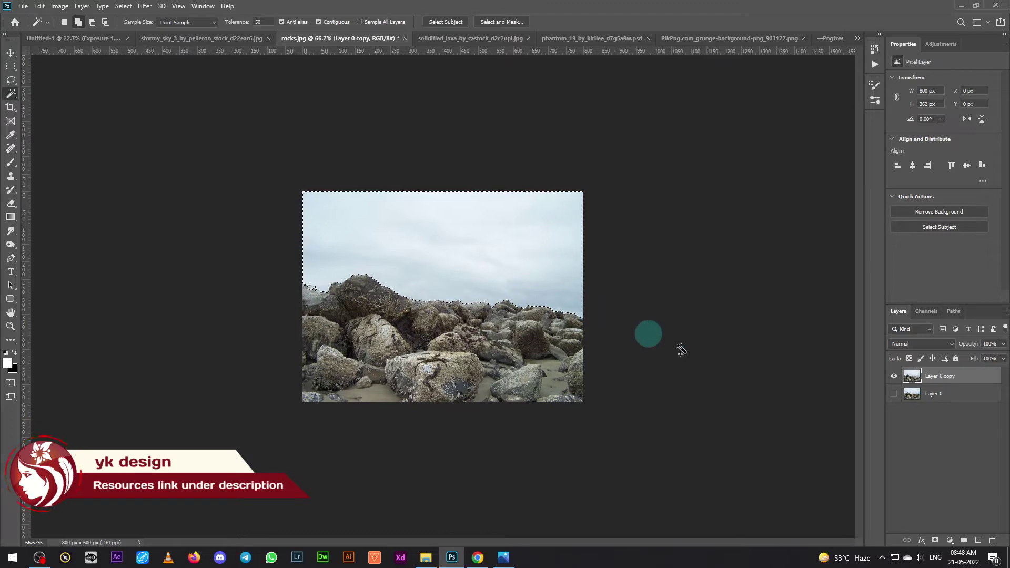
left_click(934, 540)
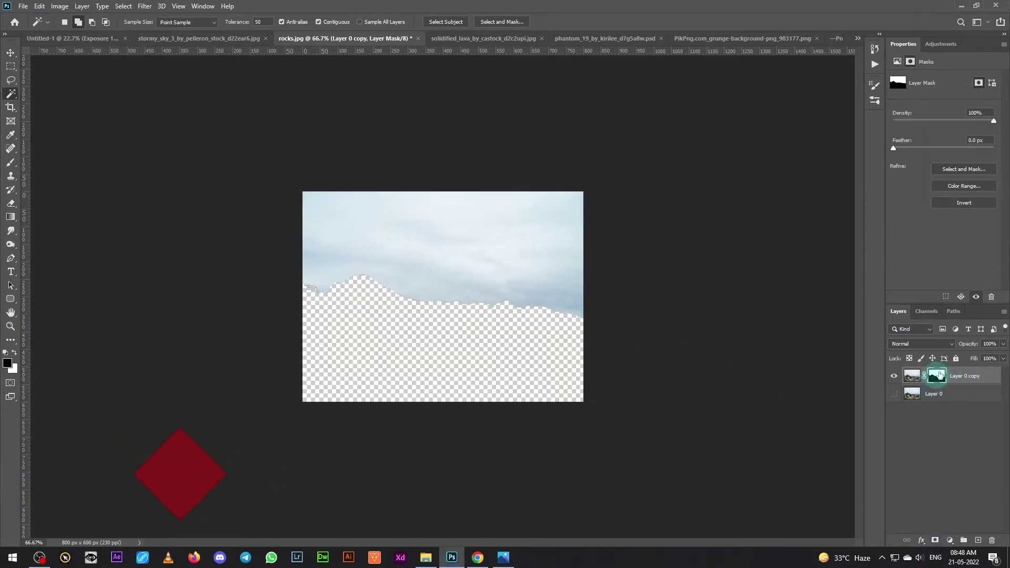
left_click(964, 205)
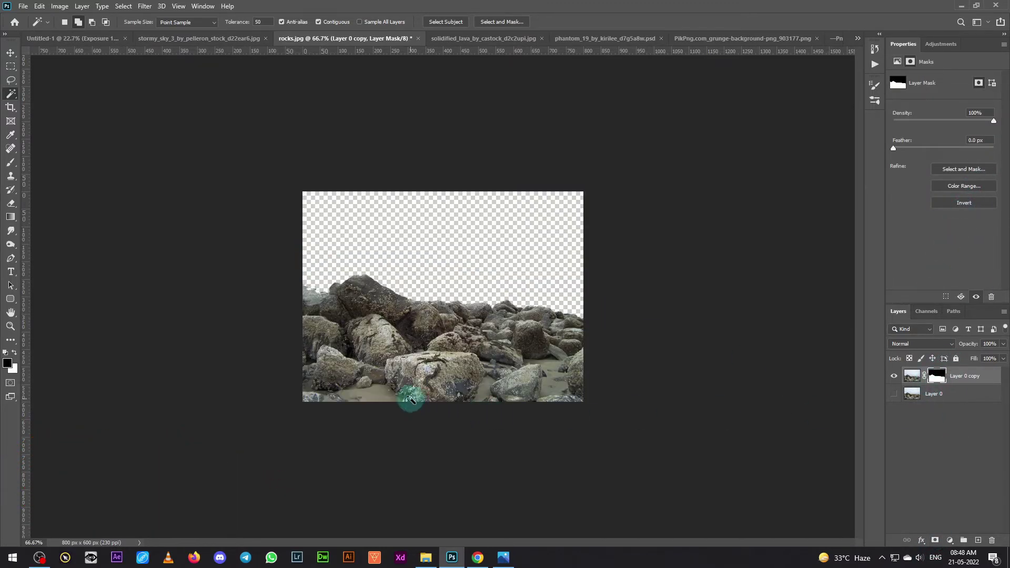
Step: Refine the rocks mask edges in Select and Mask
left_click(502, 21)
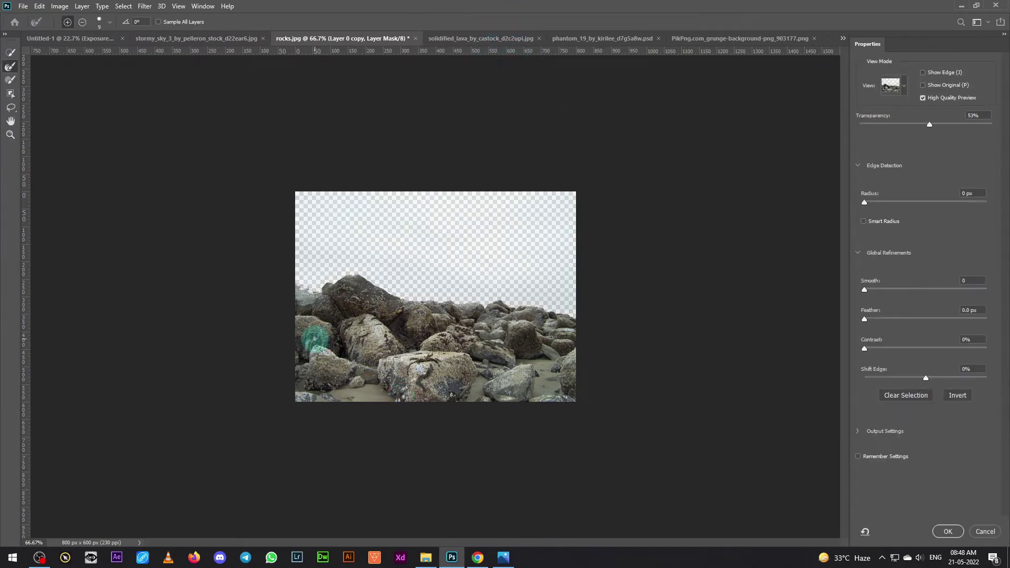
key("ctrl+plus")
key("ctrl+plus")
scroll(260, 271, "left", 3)
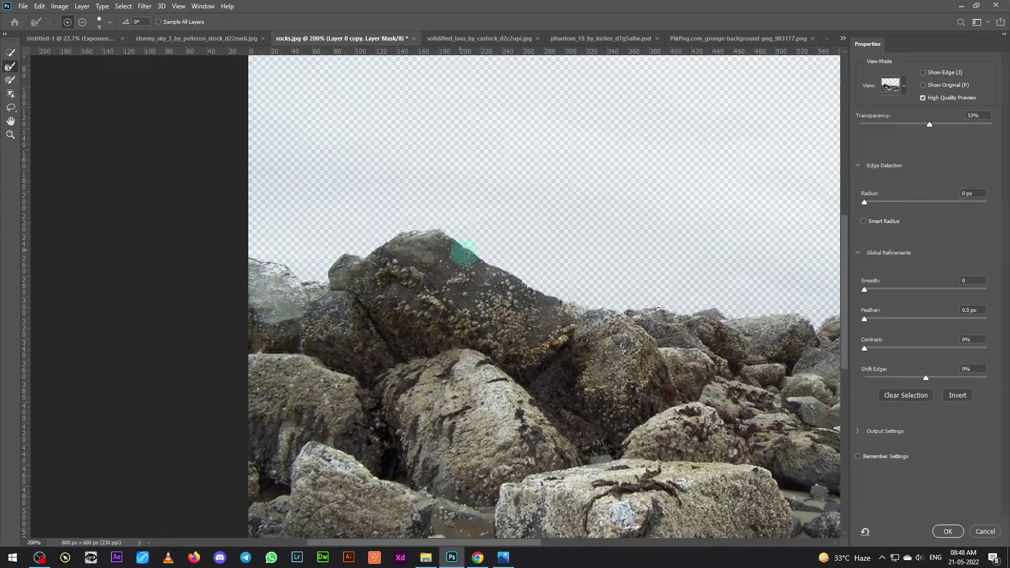
scroll(562, 345, "right", 5)
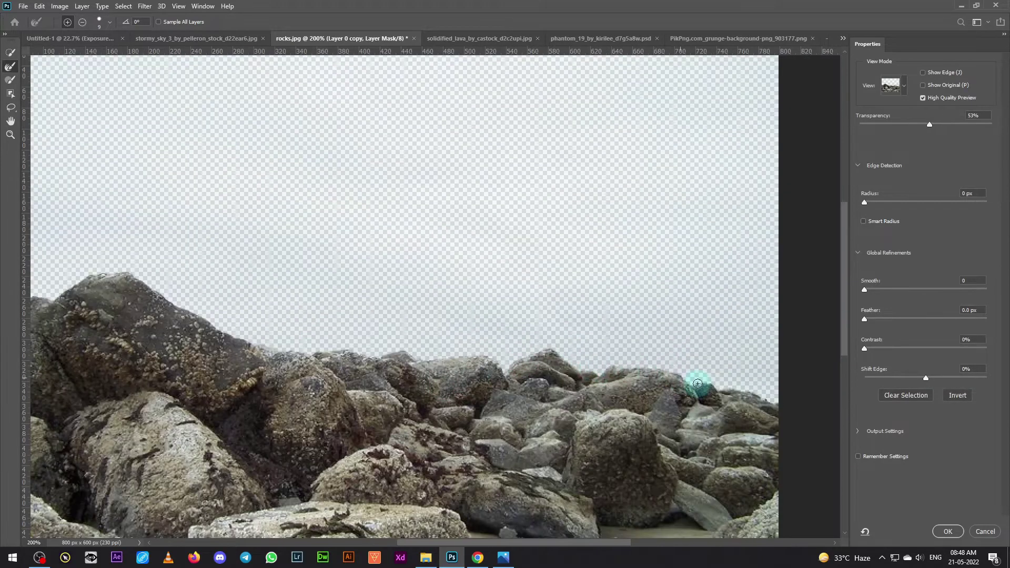
left_click(947, 531)
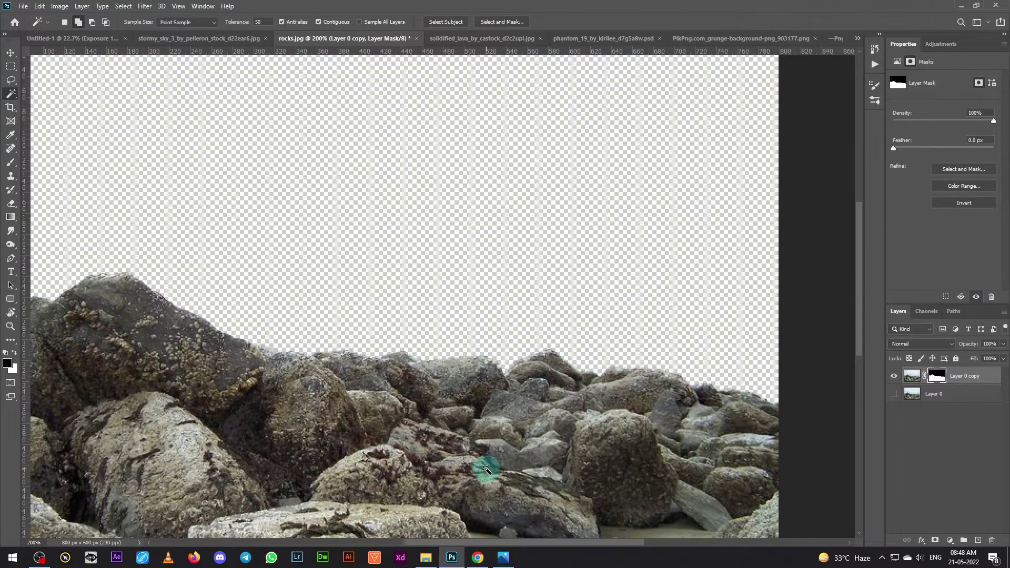
Step: Drag the masked rocks layer into the Untitled-1 sky composite
key("ctrl+minus")
key("ctrl+minus")
key("v")
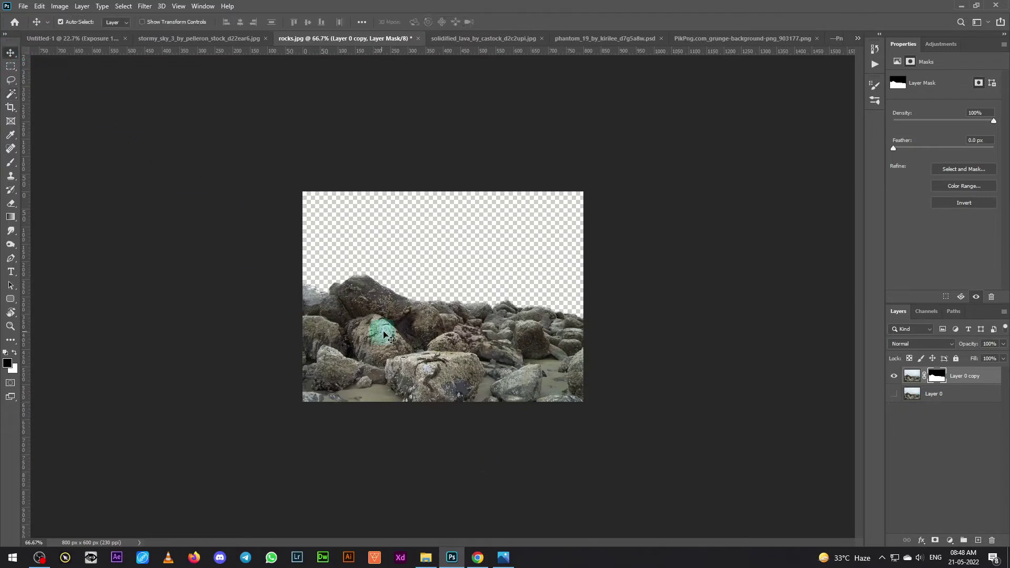
mouse_move(399, 326)
left_mouse_down()
mouse_move(419, 298)
mouse_move(513, 410)
left_mouse_up()
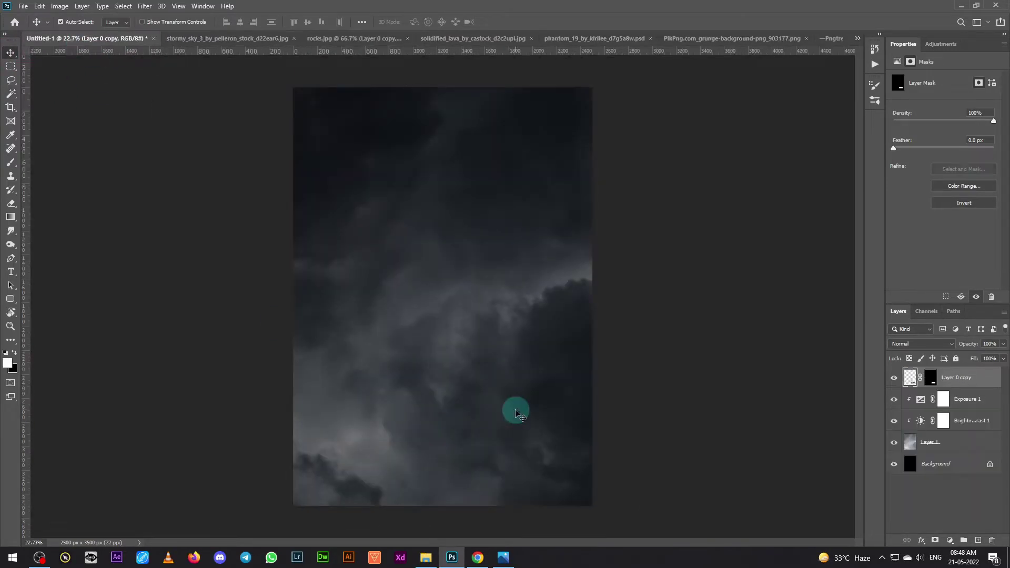
Step: Scale, flatten and widen the rocks past both canvas edges along the bottom
key("ctrl+t")
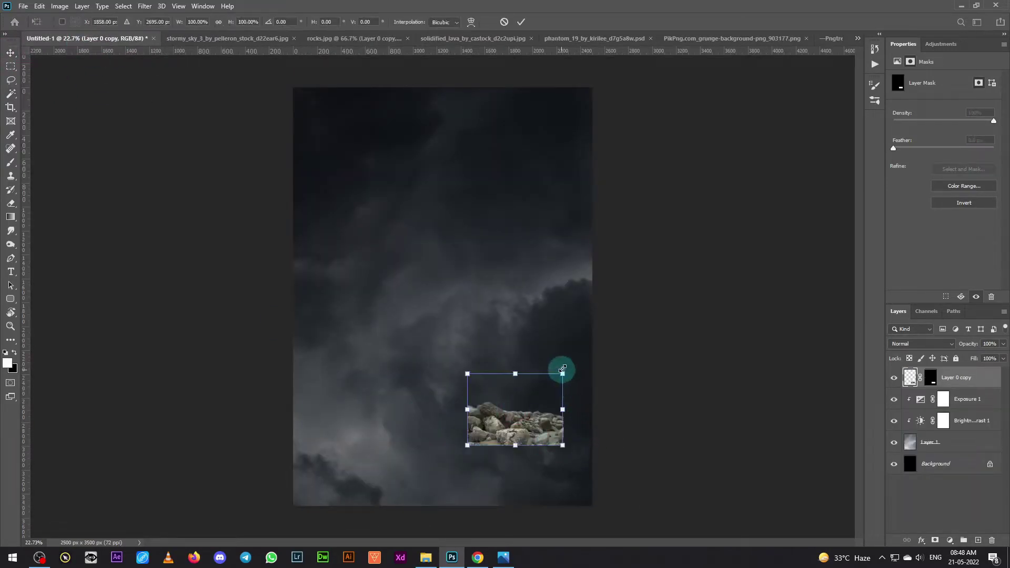
left_click_drag(562, 371, 693, 274)
left_click_drag(630, 409, 559, 399)
mouse_move(447, 266)
left_mouse_down()
mouse_move(442, 394)
mouse_move(451, 403)
left_mouse_up()
left_click_drag(464, 473, 465, 454)
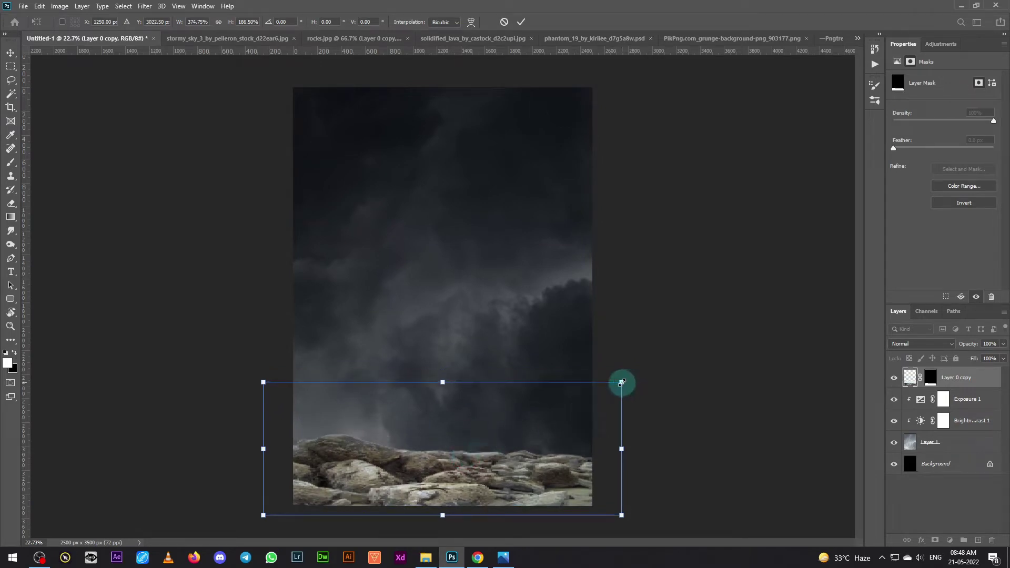
left_click_drag(622, 382, 640, 374)
left_click_drag(572, 450, 584, 448)
key("Return")
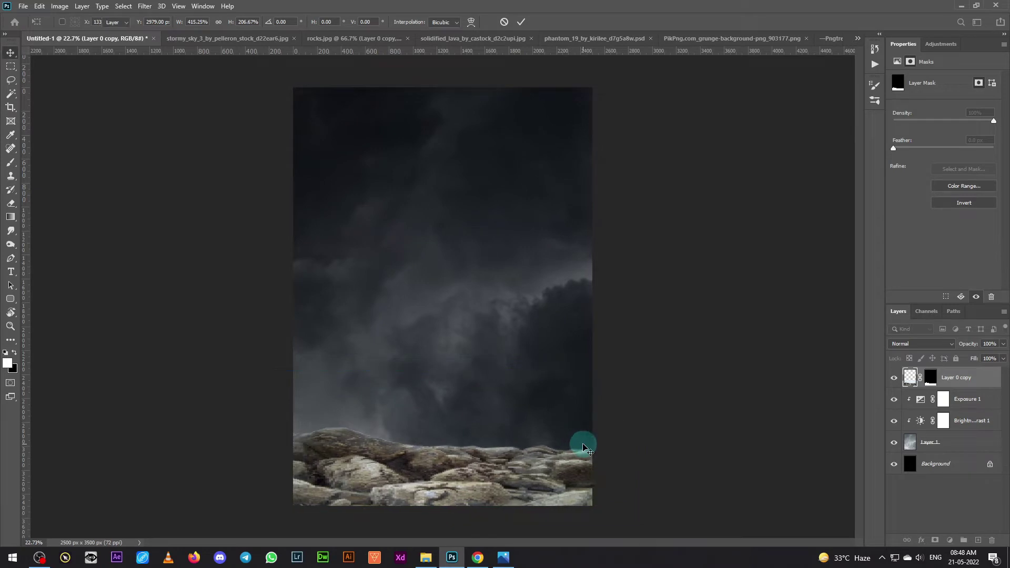
Step: Enlarge the rocks a bit more and nudge them up and left
key("ctrl+t")
left_click_drag(652, 368, 711, 347)
left_click_drag(564, 451, 577, 442)
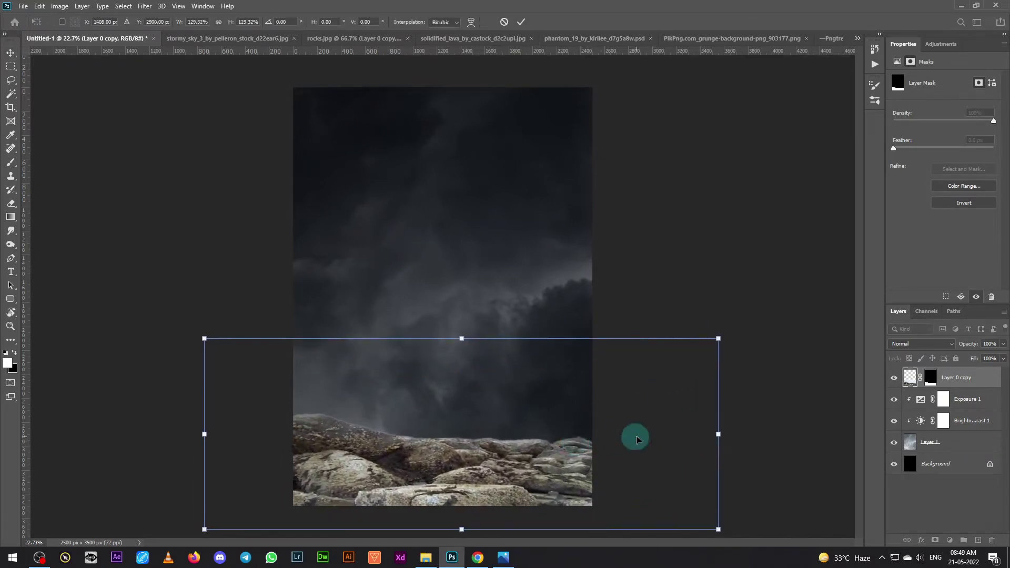
left_click_drag(636, 439, 537, 557)
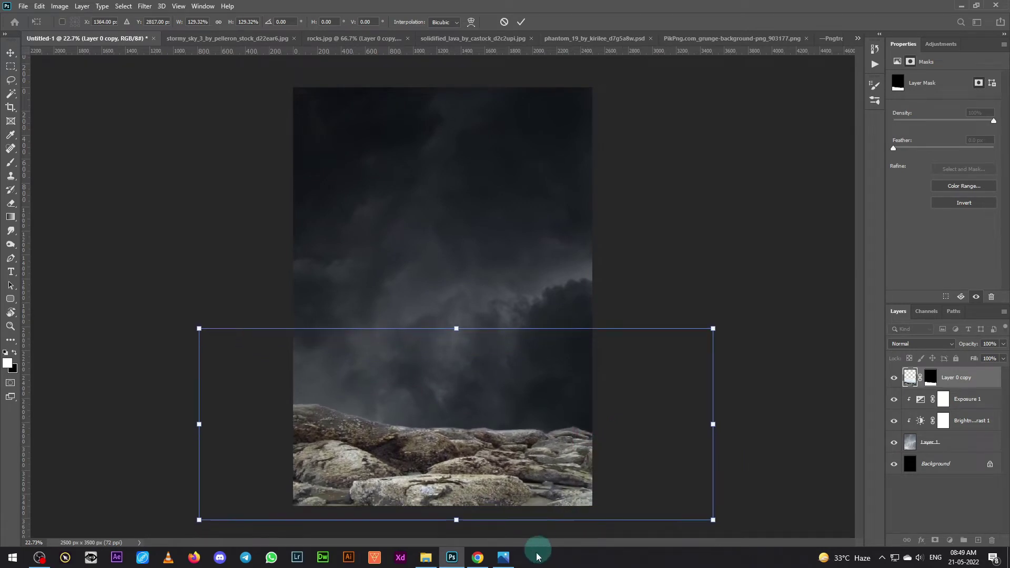
key("Return")
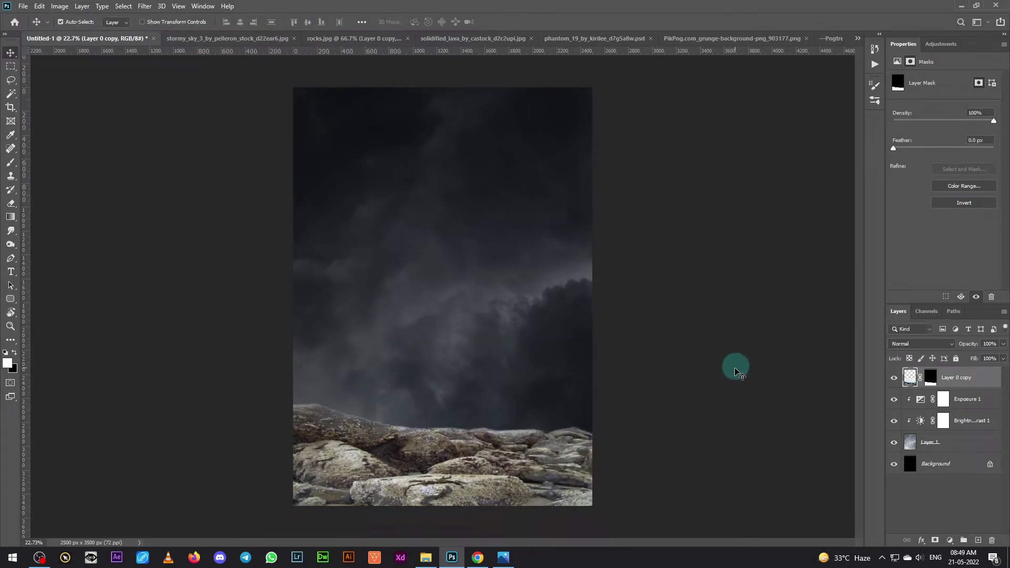
key("ctrl+plus")
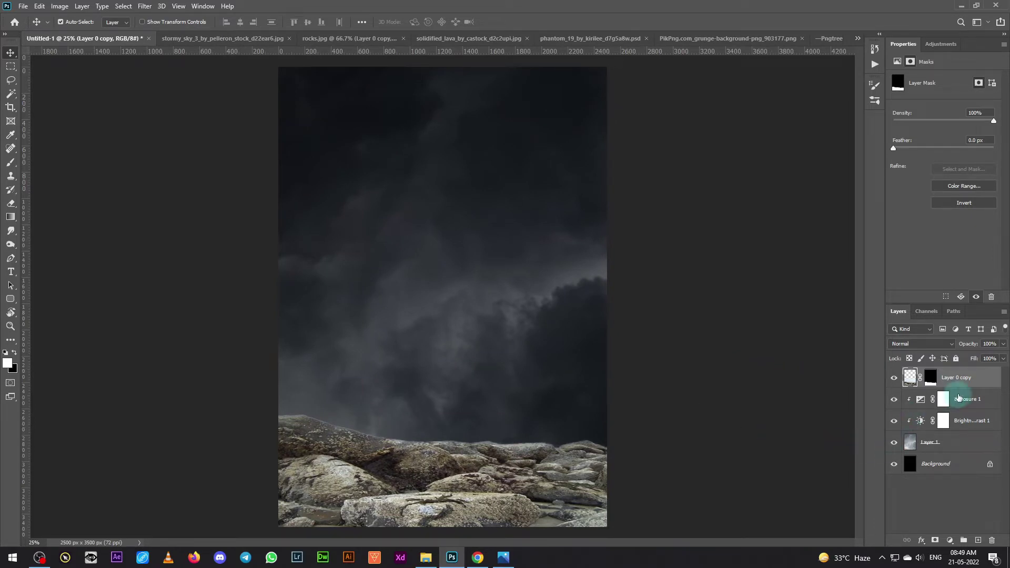
Step: Run Camera Raw Filter on the rocks: raise Texture and Clarity, lower Highlights and Whites, raise Shadows and Blacks
left_click(141, 6)
left_click(157, 66)
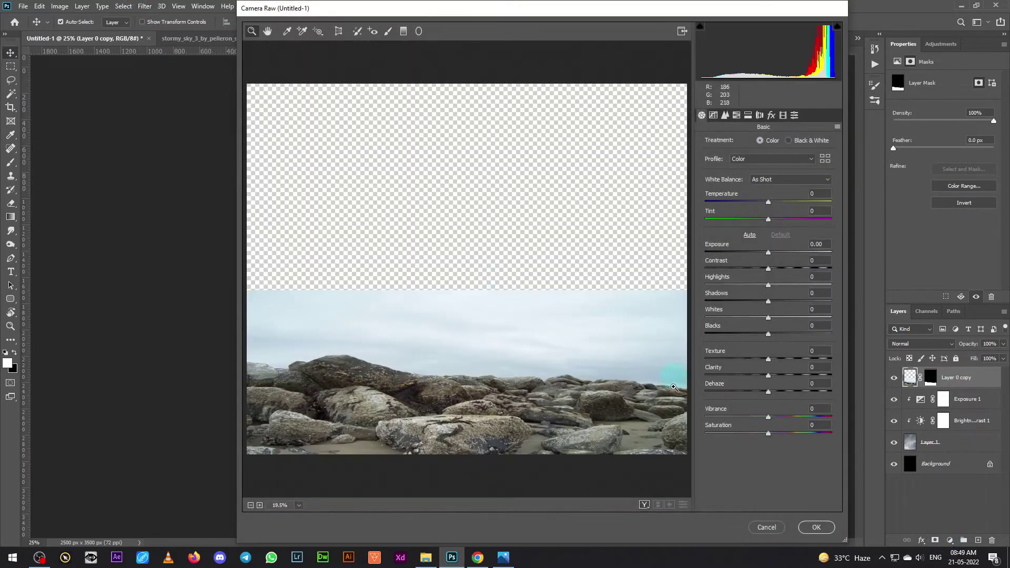
mouse_move(768, 375)
left_mouse_down()
mouse_move(806, 375)
mouse_move(804, 359)
mouse_move(831, 338)
mouse_move(728, 318)
mouse_move(803, 301)
mouse_move(728, 285)
left_mouse_up()
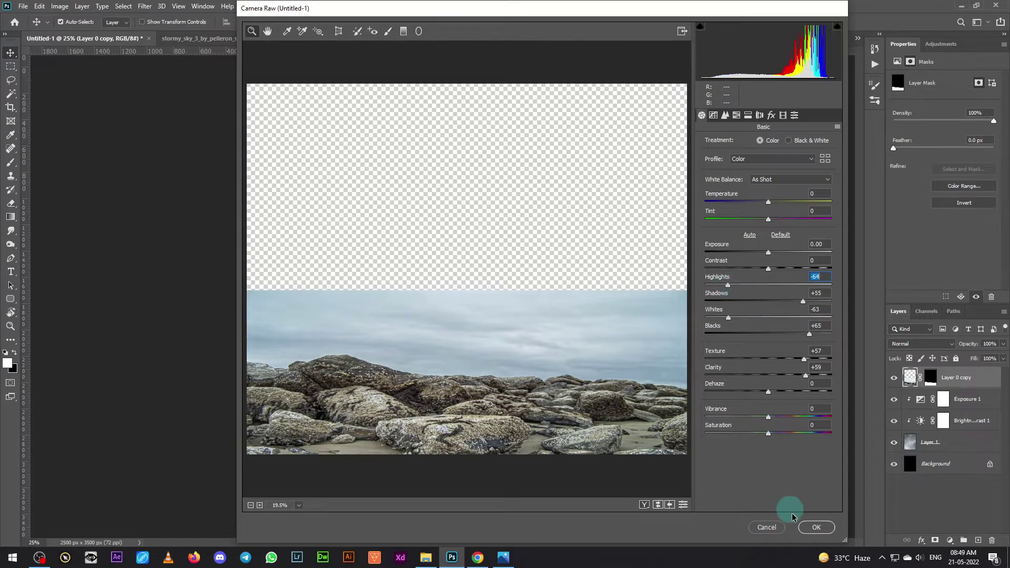
left_click(805, 529)
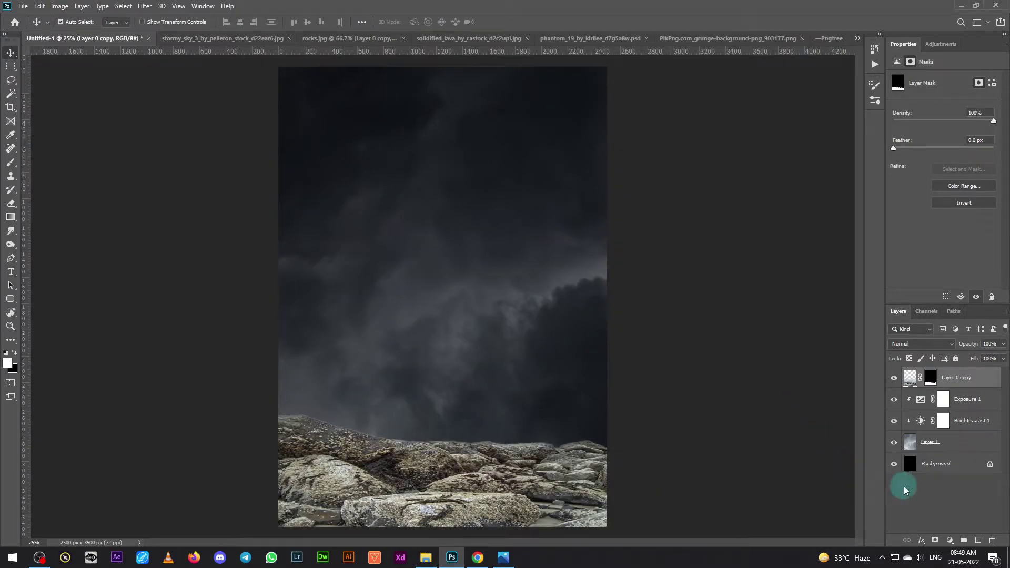
Step: Add a clipped Brightness/Contrast layer over the rocks with Brightness -27 and Contrast 34
left_click(950, 541)
left_click(938, 405)
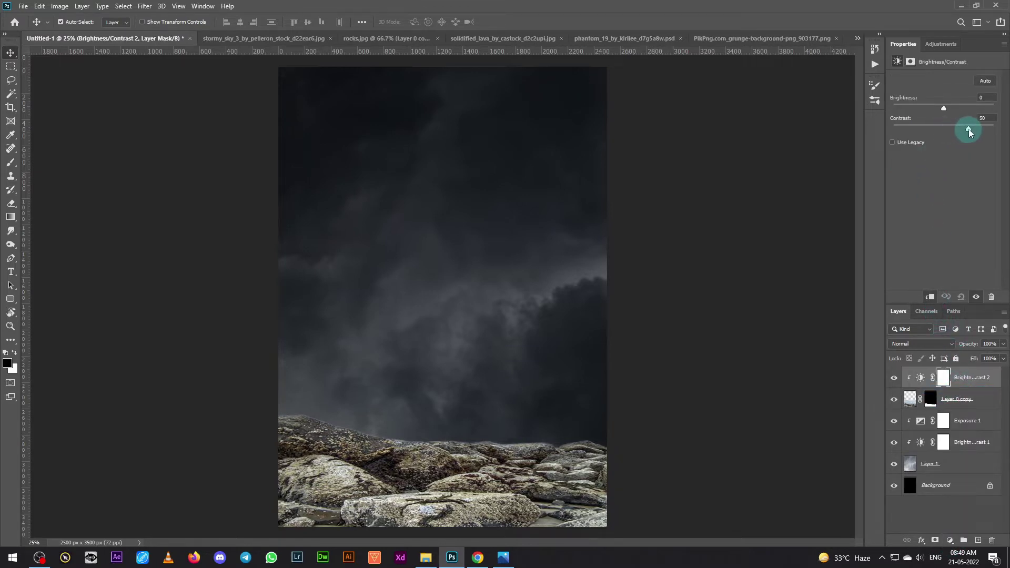
mouse_move(944, 108)
left_mouse_down()
mouse_move(920, 108)
mouse_move(936, 108)
left_mouse_up()
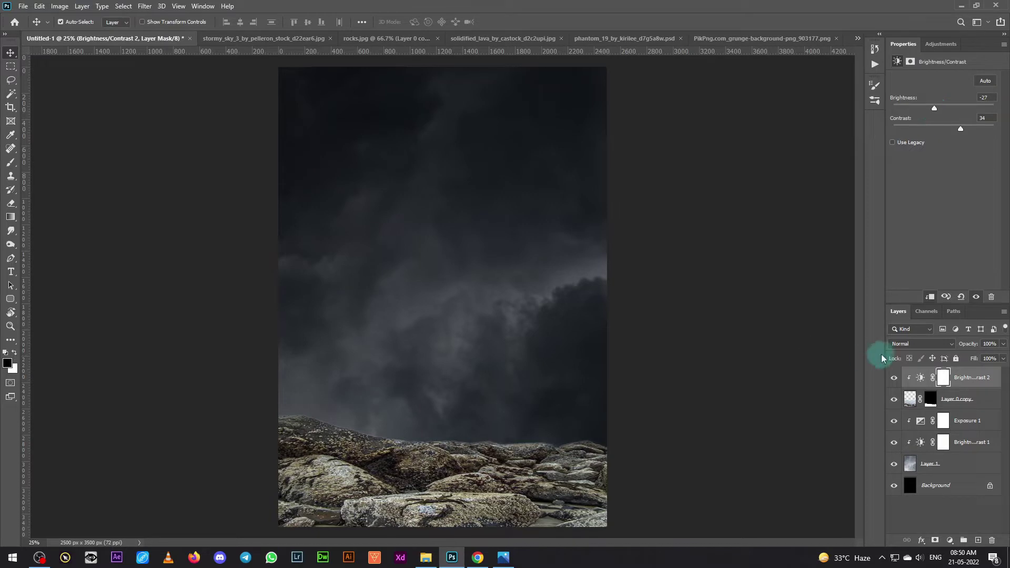
Step: Add a Hue/Saturation layer lowering the rocks' Lightness to about -46
left_click(950, 540)
left_click(941, 442)
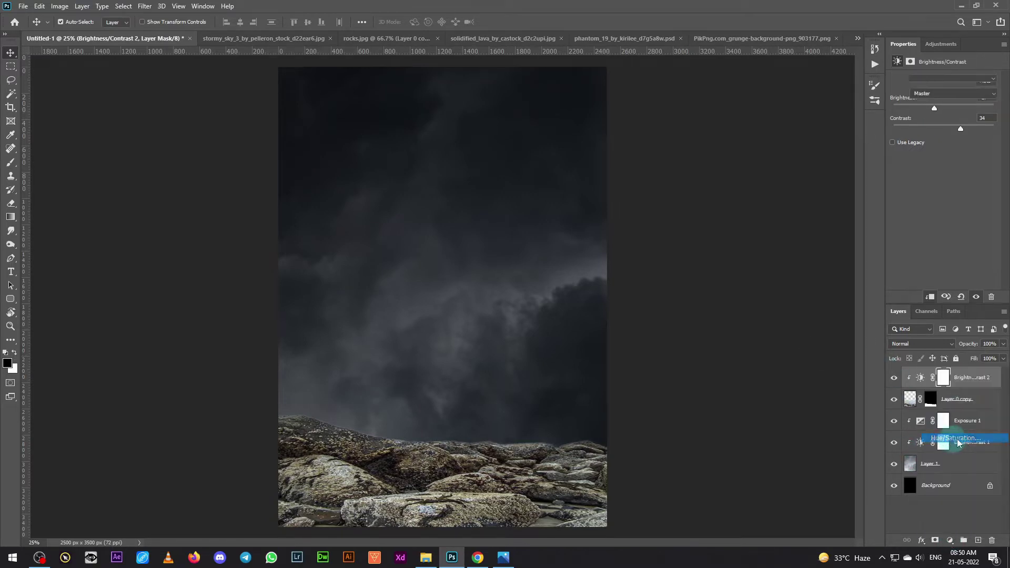
left_click_drag(942, 161, 920, 165)
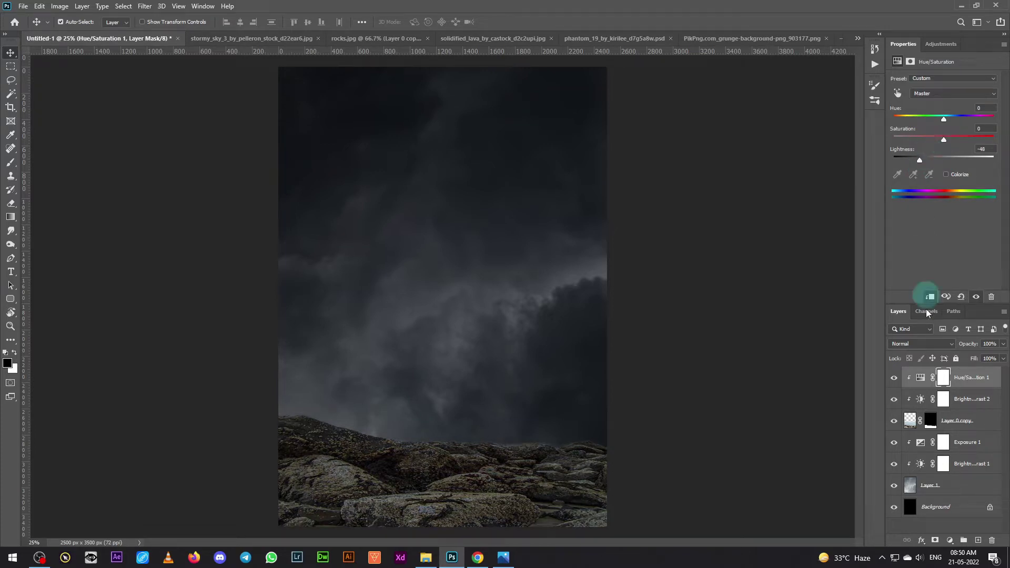
Step: Paint the Hue/Saturation mask along the horizon with a small soft black brush at 24% opacity
left_click(943, 377)
left_click(10, 165)
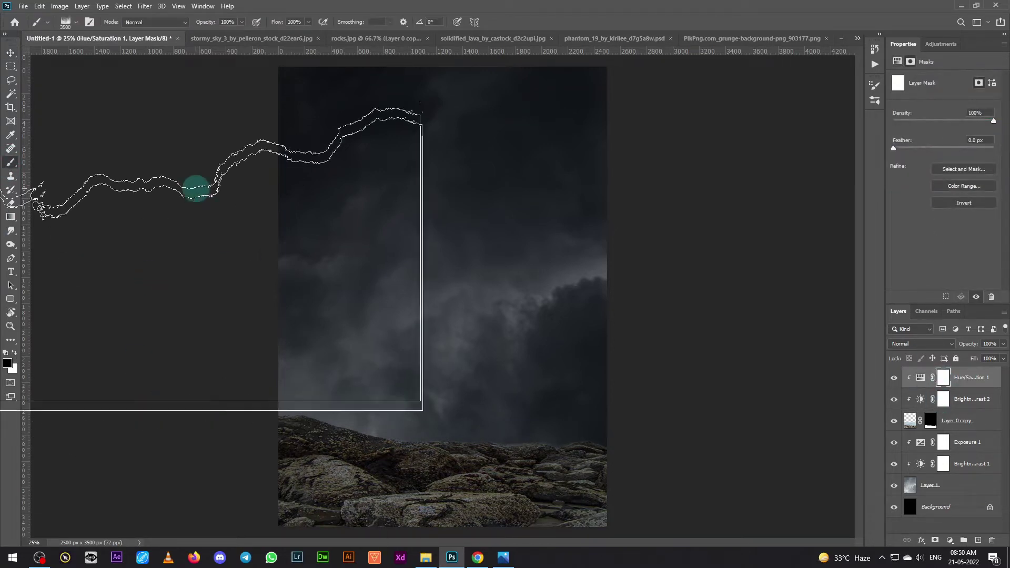
left_click(69, 25)
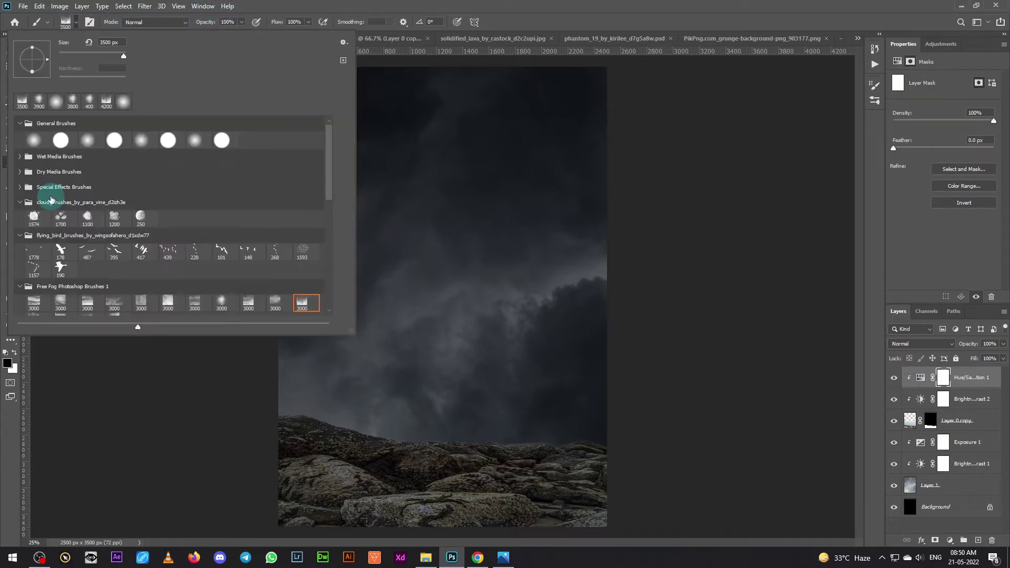
left_click(256, 23)
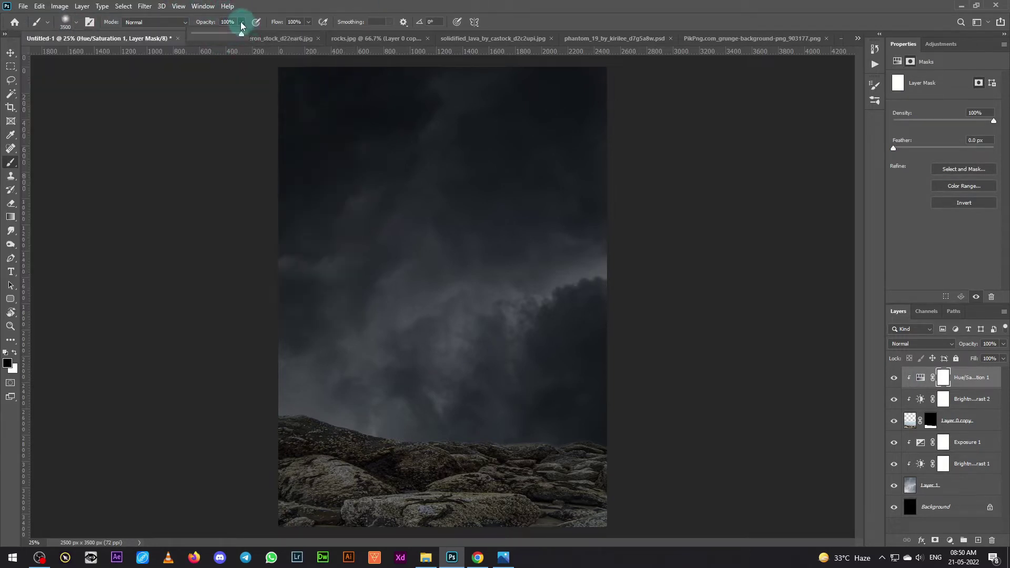
left_click_drag(242, 24, 203, 31)
key("bracketleft")
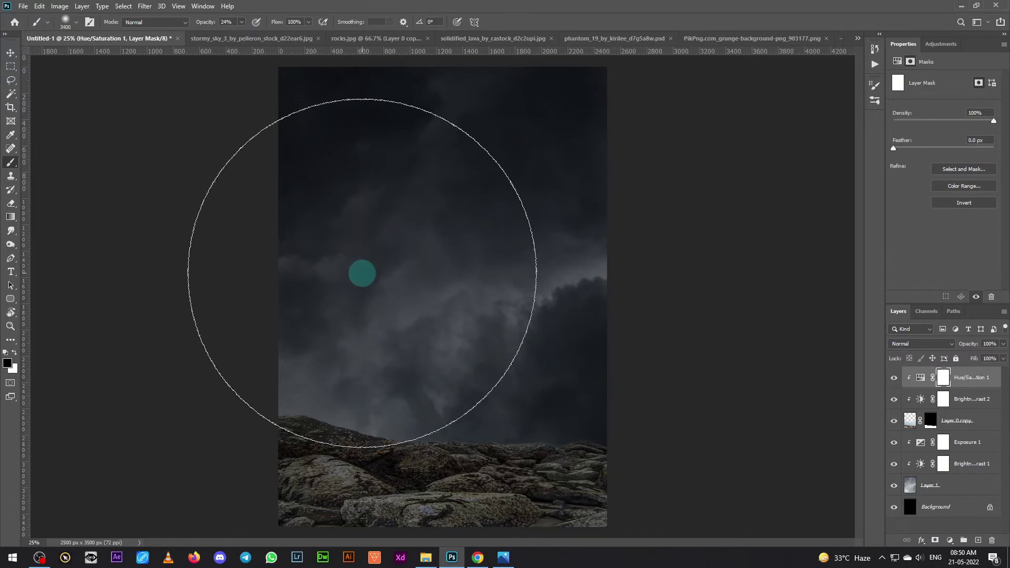
key("bracketleft")
key("bracketleft")
key("bracketleft")
key("bracketleft")
key("bracketleft")
key("bracketleft")
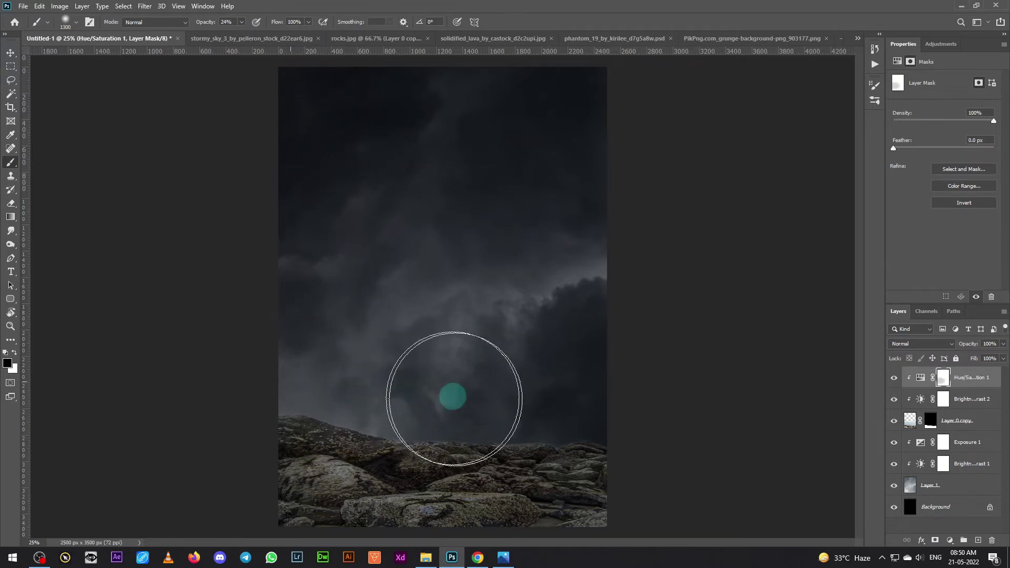
left_click_drag(536, 405, 435, 387)
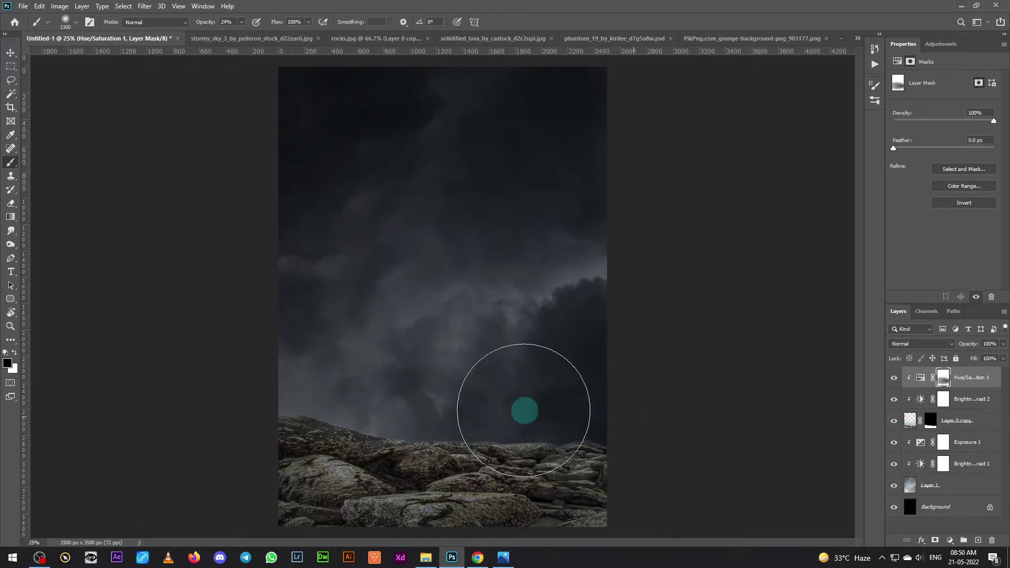
mouse_move(524, 410)
left_mouse_down()
mouse_move(304, 390)
mouse_move(273, 369)
mouse_move(269, 377)
mouse_move(487, 408)
mouse_move(573, 405)
mouse_move(227, 382)
left_mouse_up()
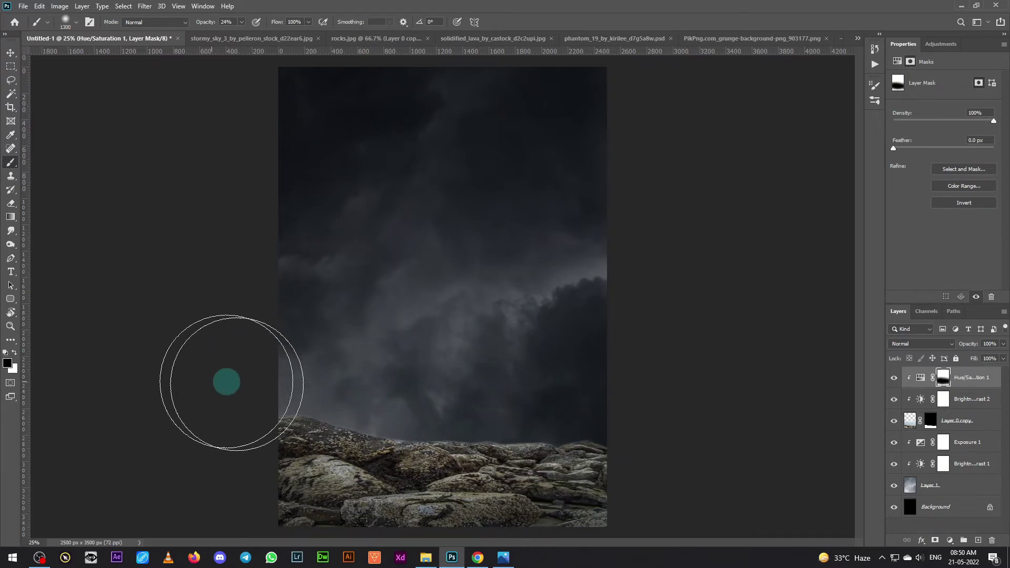
left_click(11, 54)
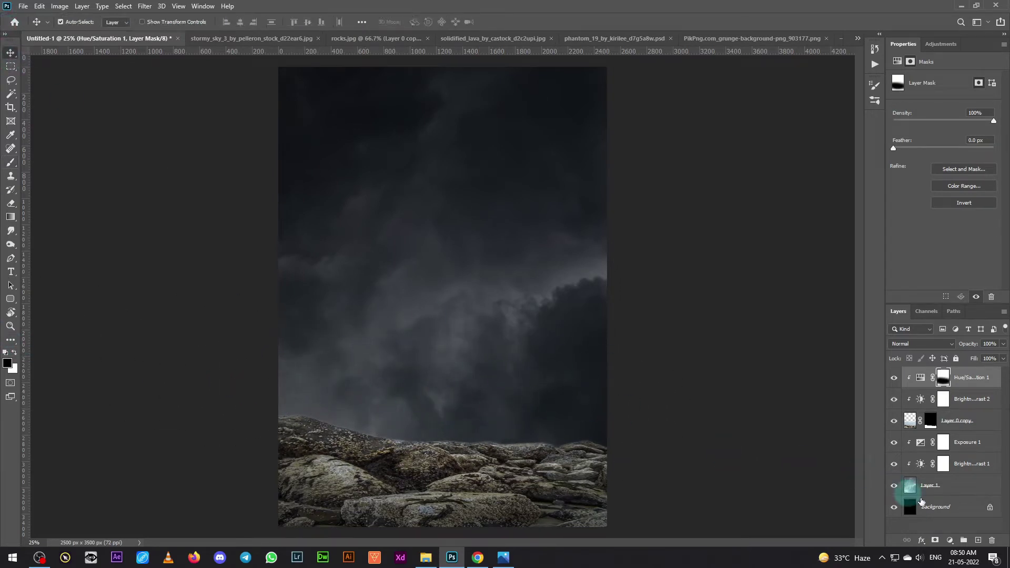
left_click(950, 542)
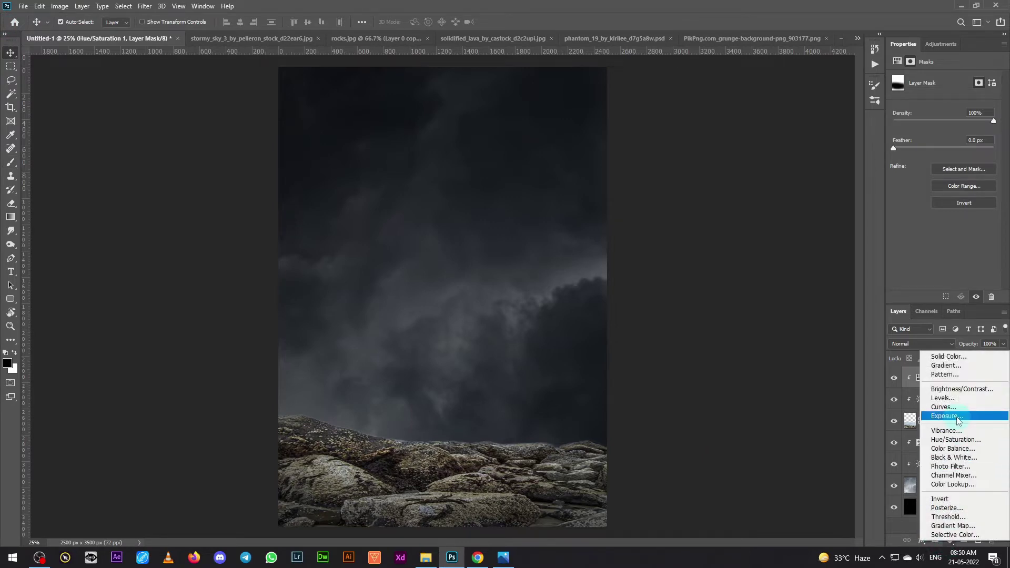
Step: Add a clipped Exposure layer with lowered Gamma and Exposure to darken the rocks
left_click(944, 357)
left_click(930, 299)
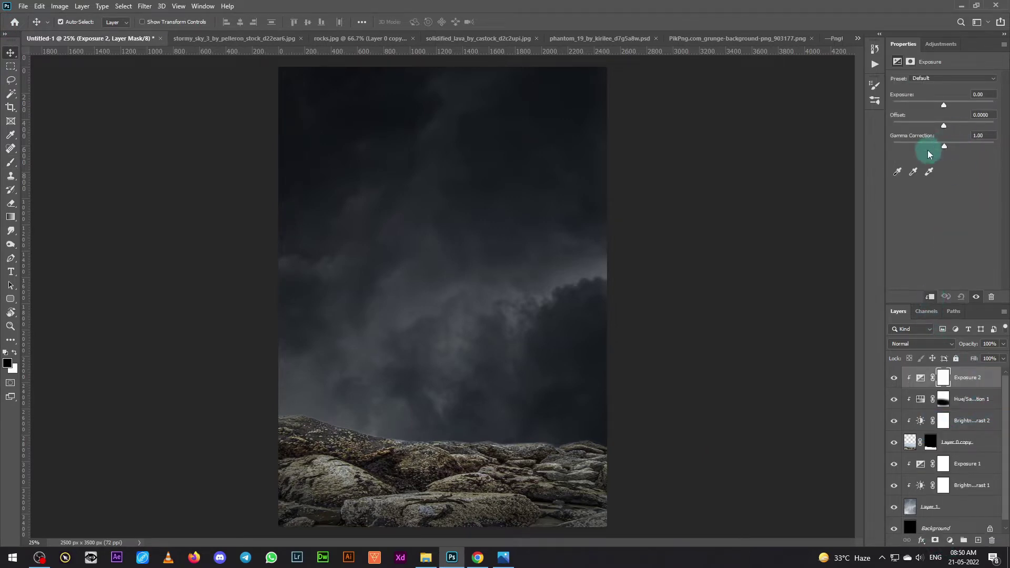
left_click_drag(952, 148, 952, 143)
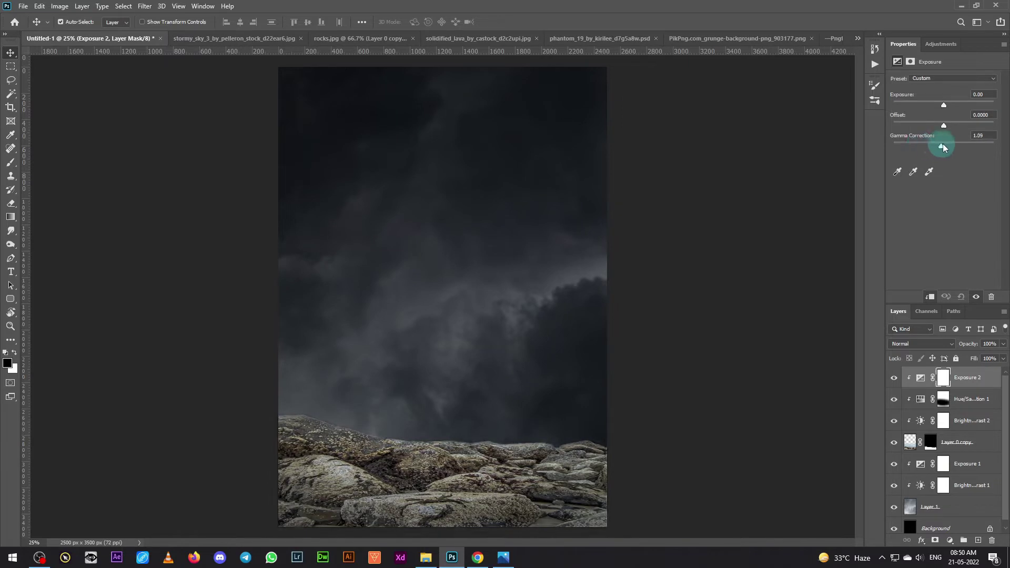
left_click_drag(943, 104, 930, 104)
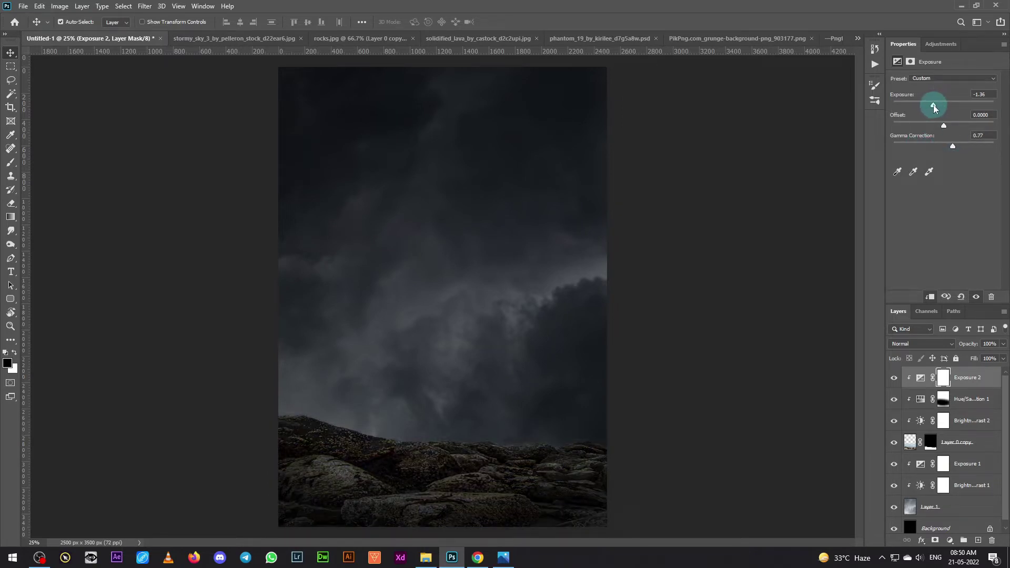
Step: Paint the Exposure layer's mask with a soft black brush along the horizon
left_click(942, 377)
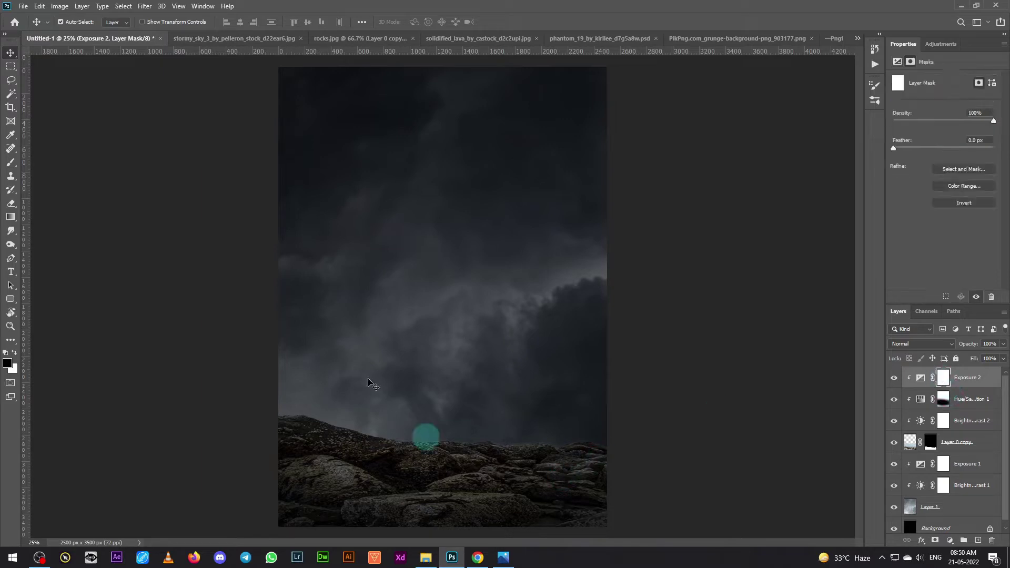
left_click(10, 162)
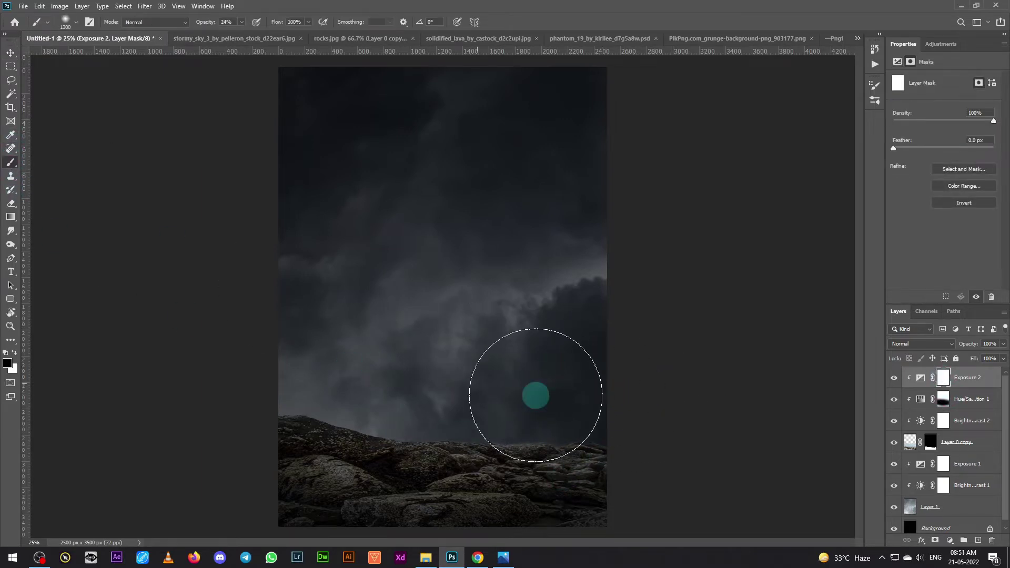
mouse_move(535, 395)
left_mouse_down()
mouse_move(356, 374)
mouse_move(602, 399)
mouse_move(541, 399)
mouse_move(406, 372)
left_mouse_up()
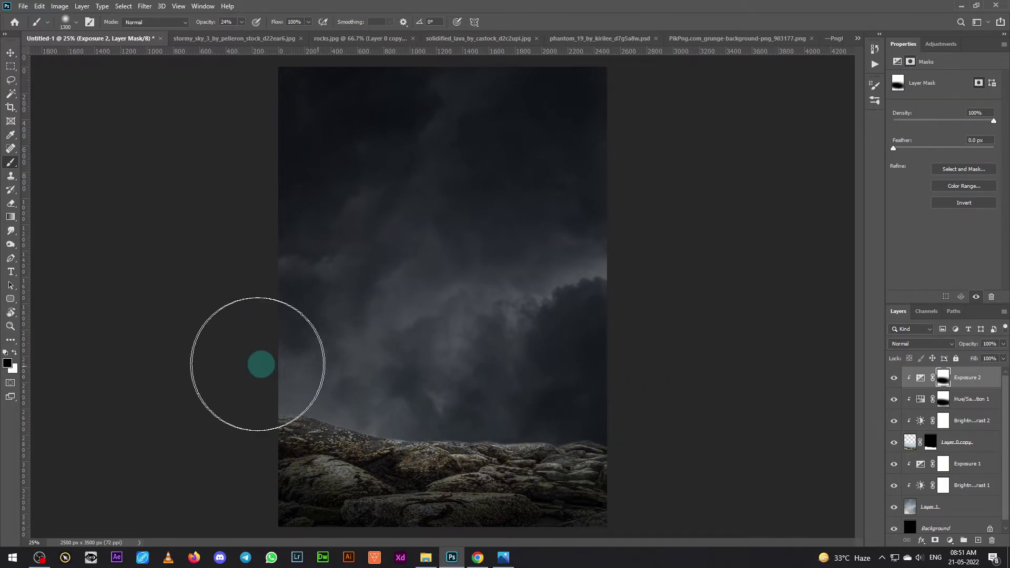
left_click(10, 53)
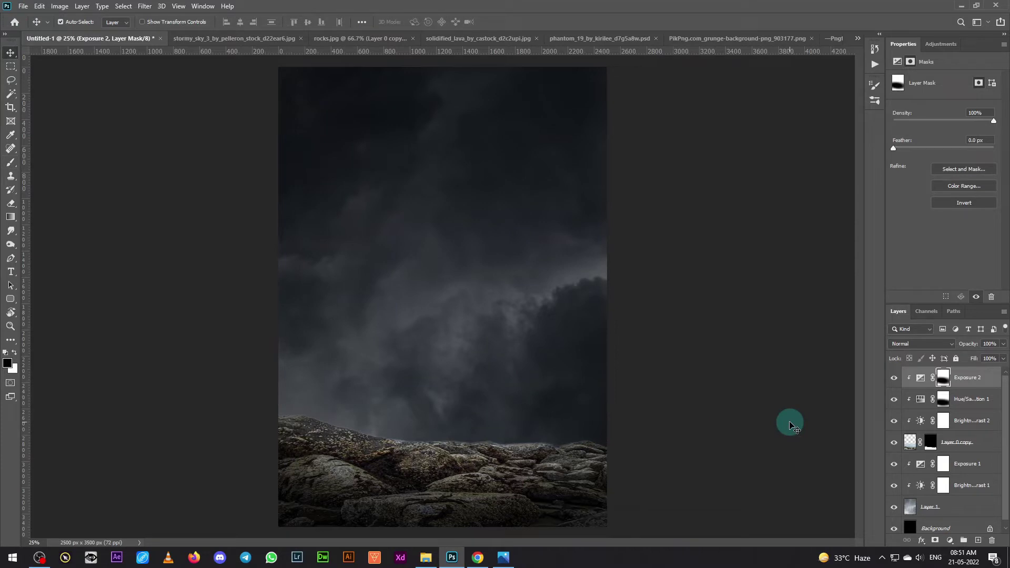
left_click(978, 467)
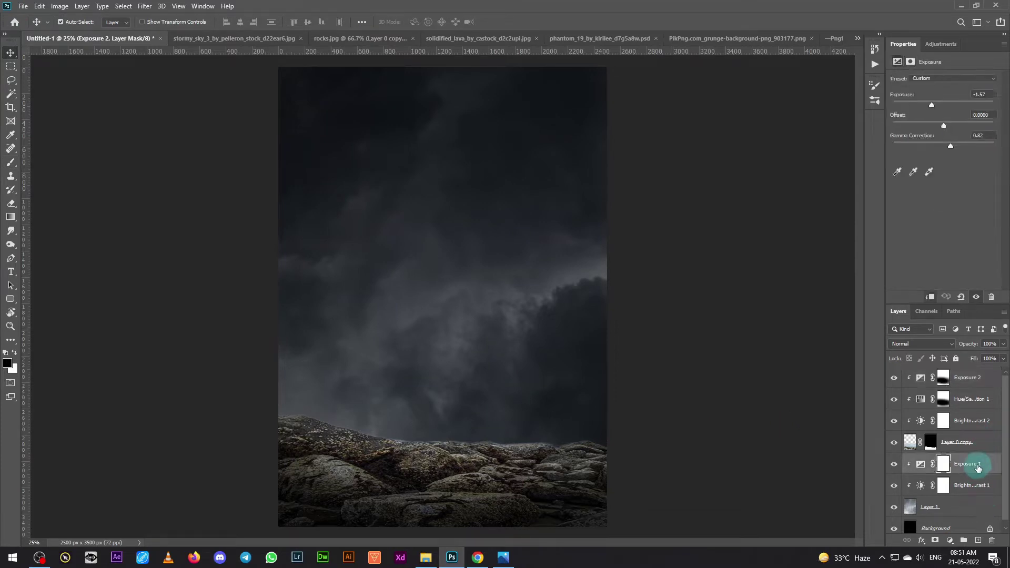
left_click(477, 40)
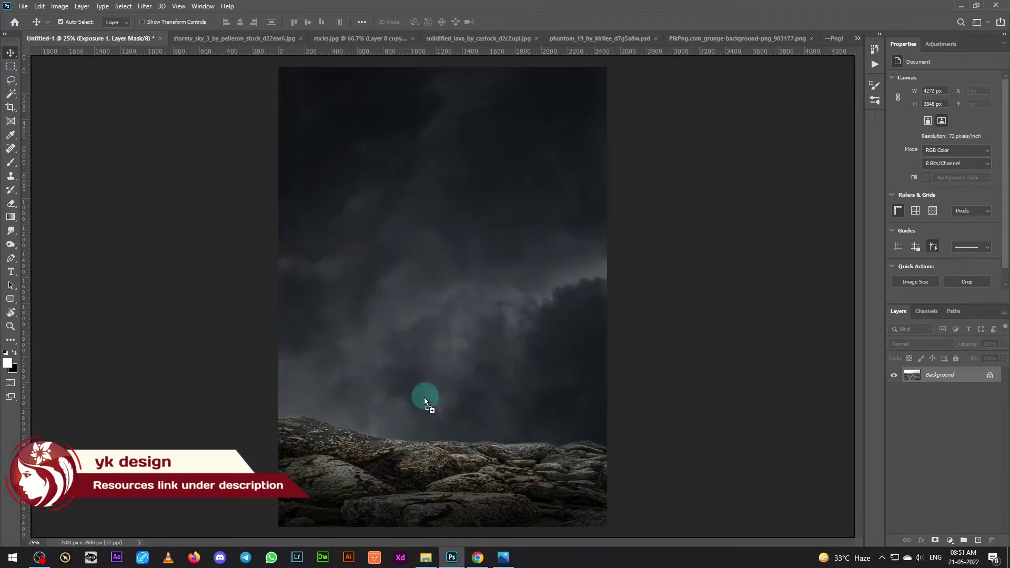
Step: Bring the solidified lava photo into the composite and squash it into a wide band at the bottom
left_click_drag(518, 279, 657, 439)
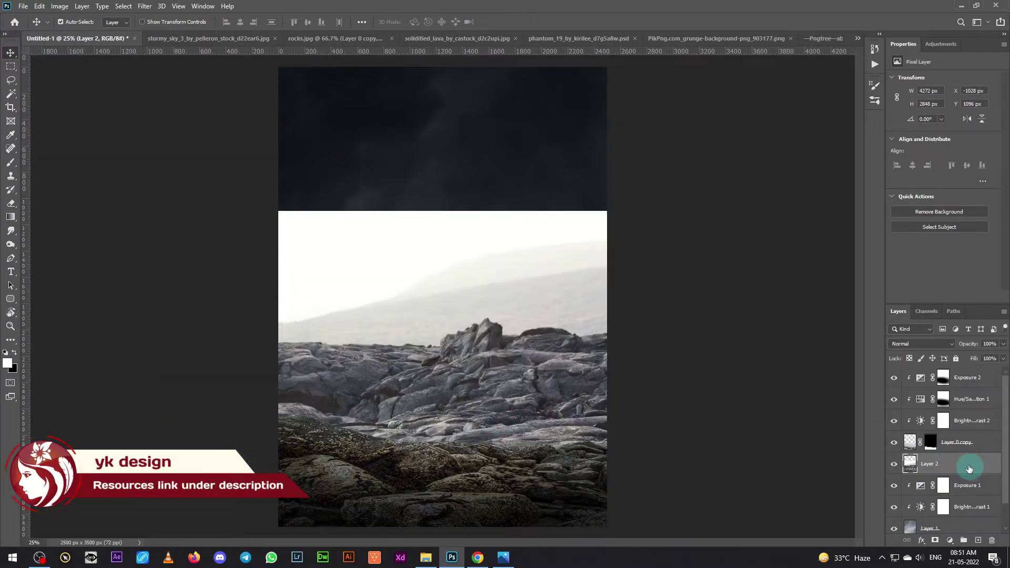
key("ctrl+t")
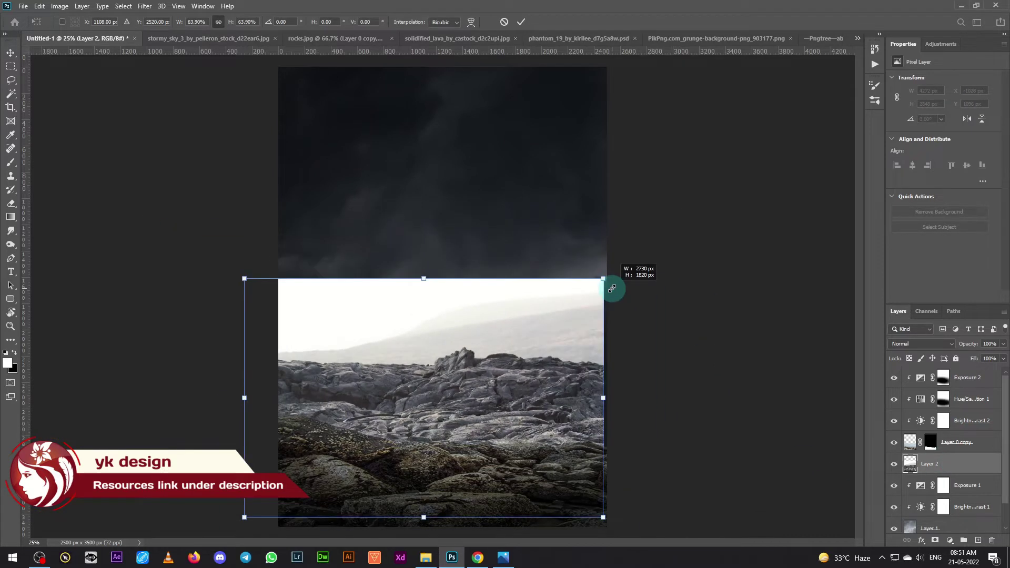
left_click_drag(704, 209, 678, 231)
mouse_move(571, 303)
left_mouse_down()
mouse_move(747, 351)
mouse_move(604, 305)
mouse_move(581, 259)
mouse_move(568, 295)
left_mouse_up()
left_click_drag(427, 233, 421, 408)
mouse_move(501, 495)
left_mouse_down()
mouse_move(496, 376)
mouse_move(500, 431)
mouse_move(516, 435)
left_mouse_up()
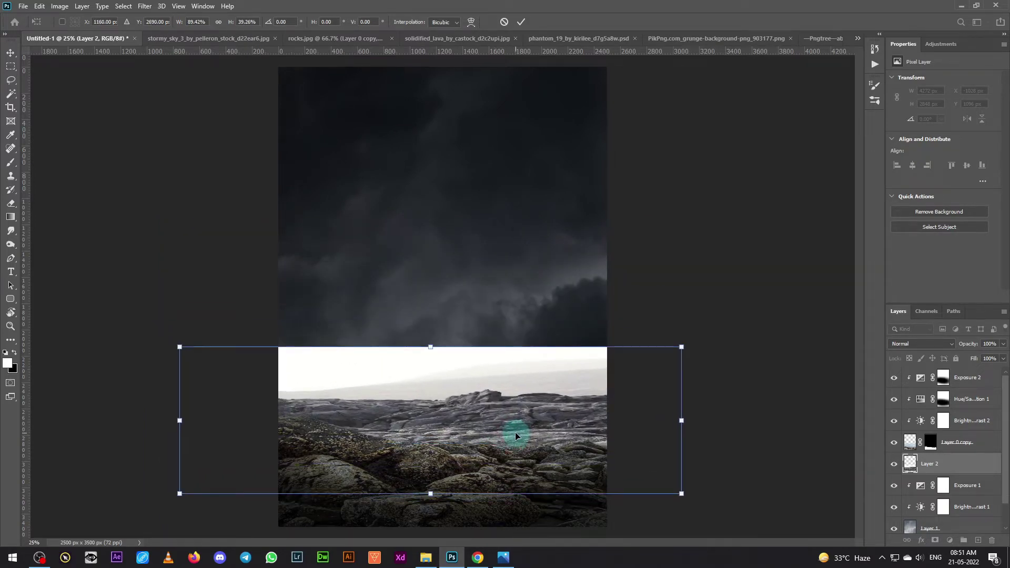
key("Return")
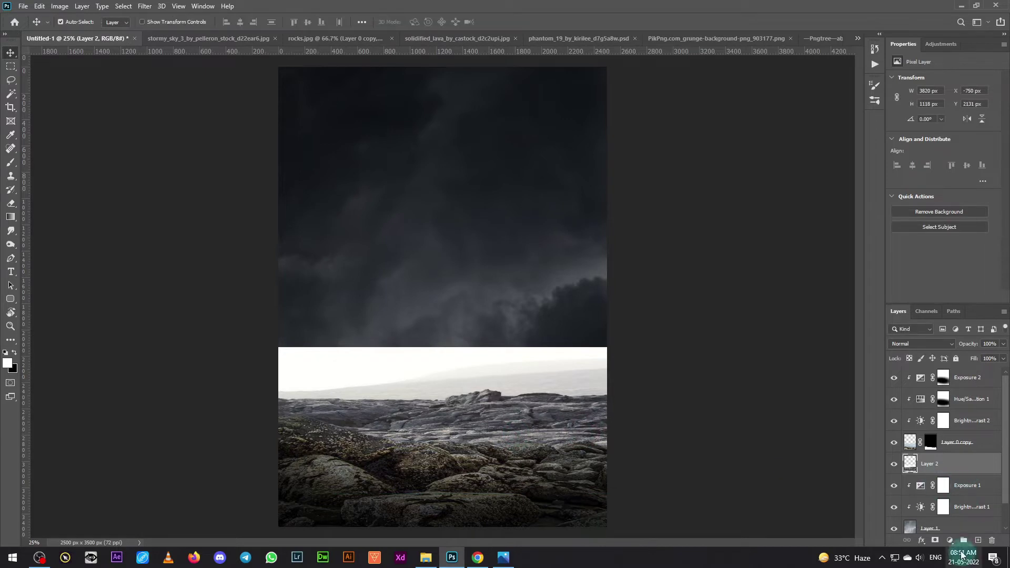
Step: Mask Layer 2 with a vertical gradient so its bright horizon fades misty into the sky
left_click(935, 540)
left_click(10, 217)
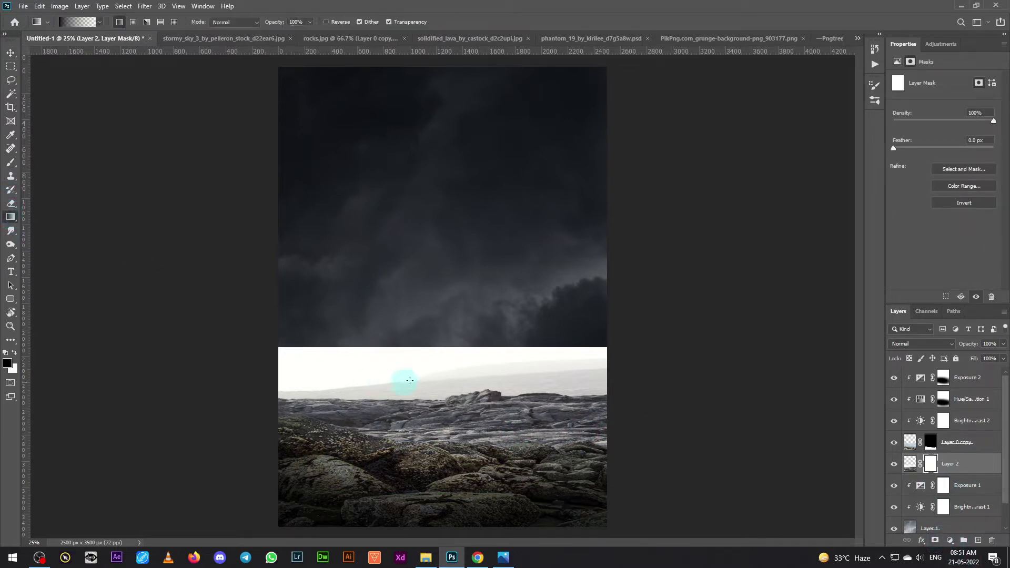
left_click_drag(447, 352, 444, 400)
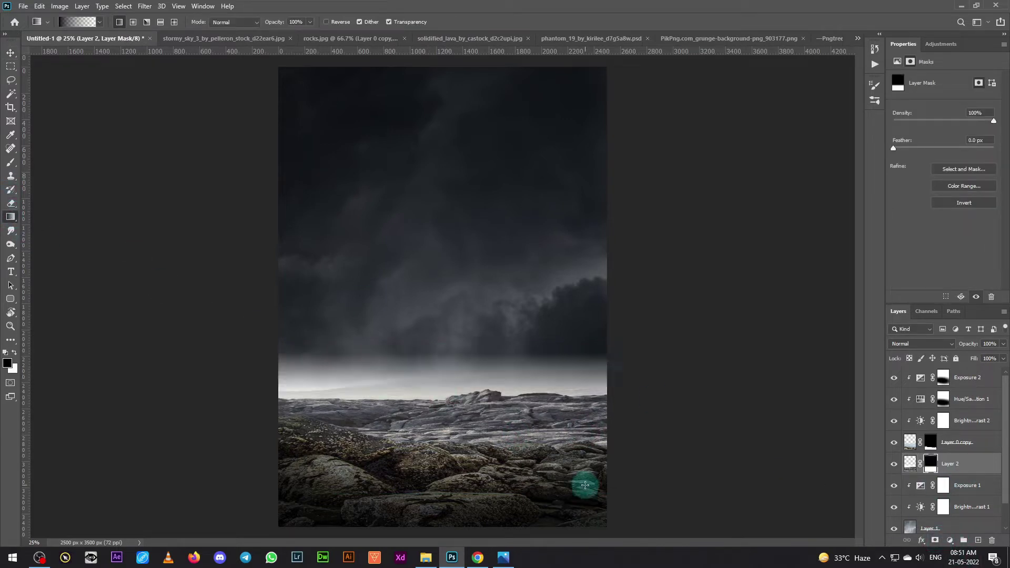
left_click_drag(467, 350, 459, 424)
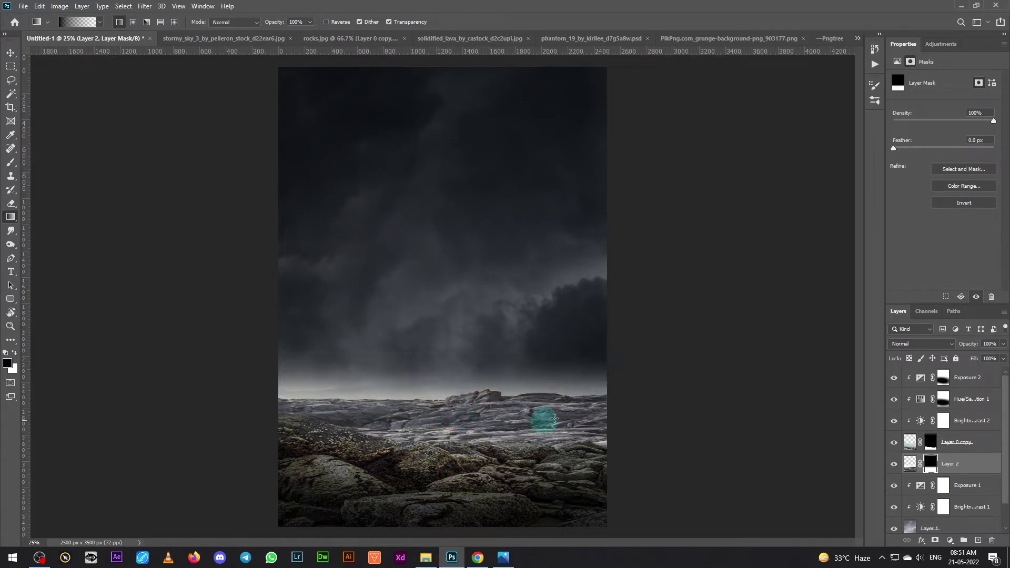
left_click_drag(460, 367, 456, 421)
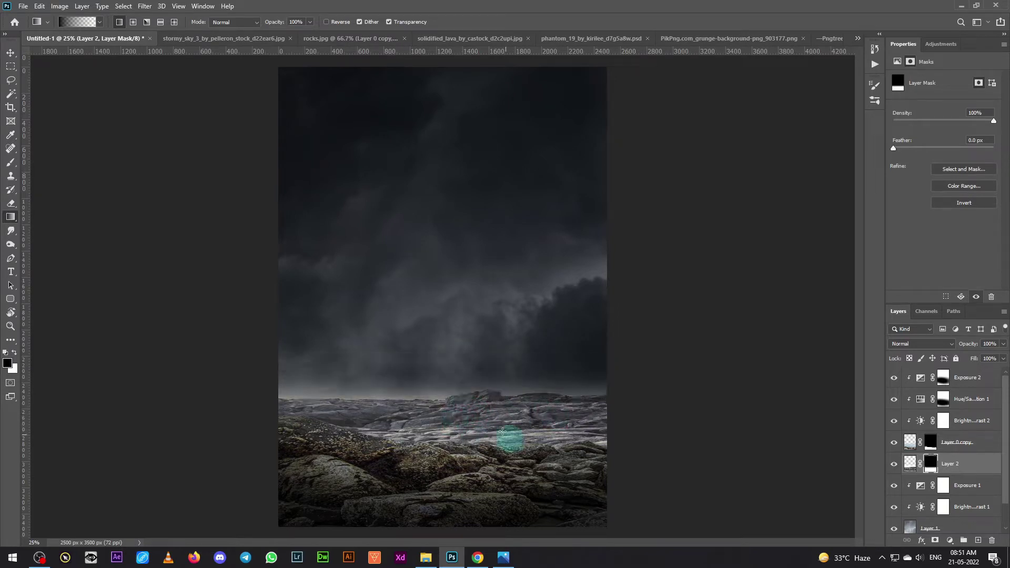
left_click_drag(466, 378, 471, 452)
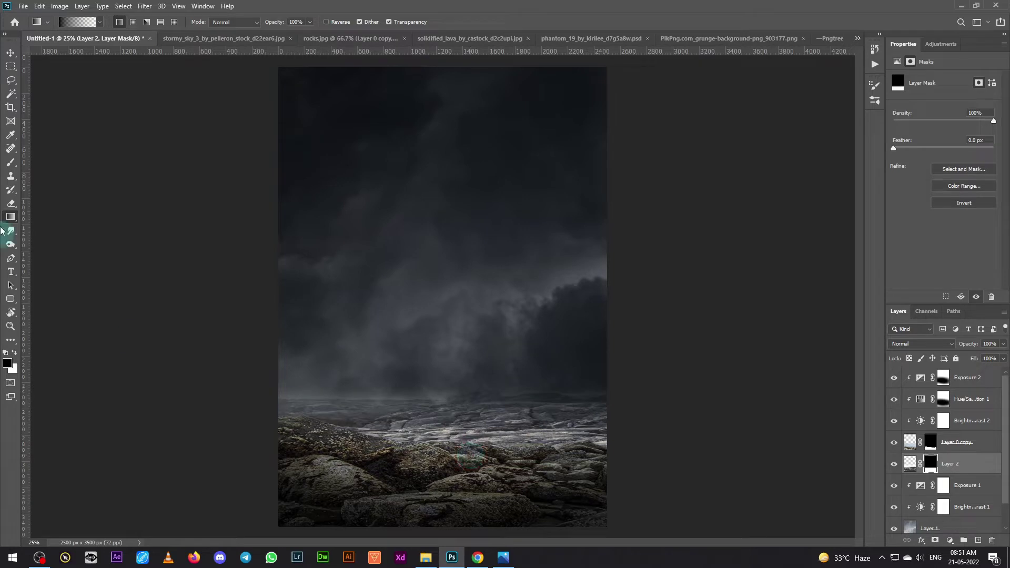
left_click(11, 52)
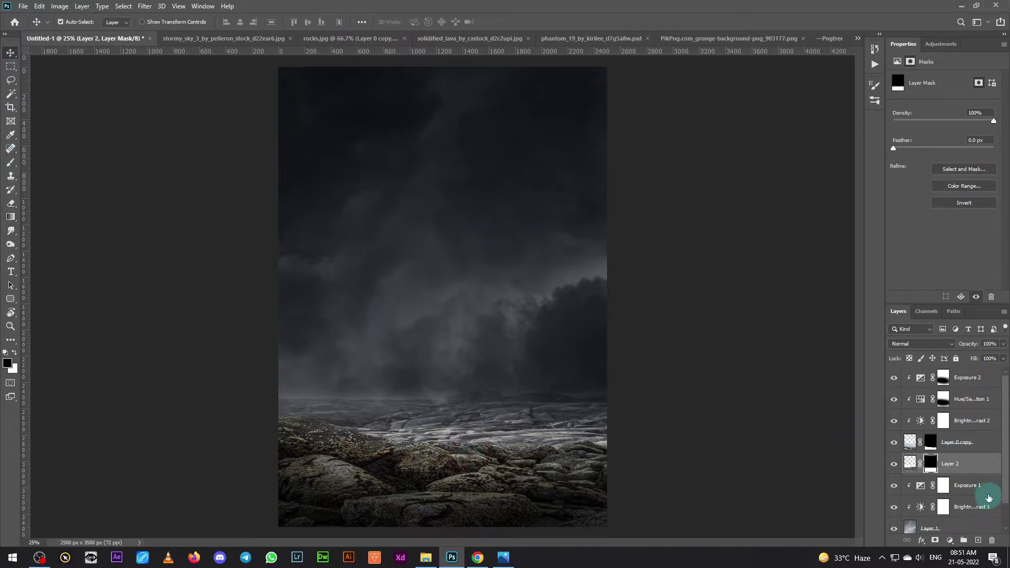
Step: Add a clipped Hue/Saturation adjustment with Lightness about -52 to darken the rocks
left_click(950, 540)
left_click(949, 445)
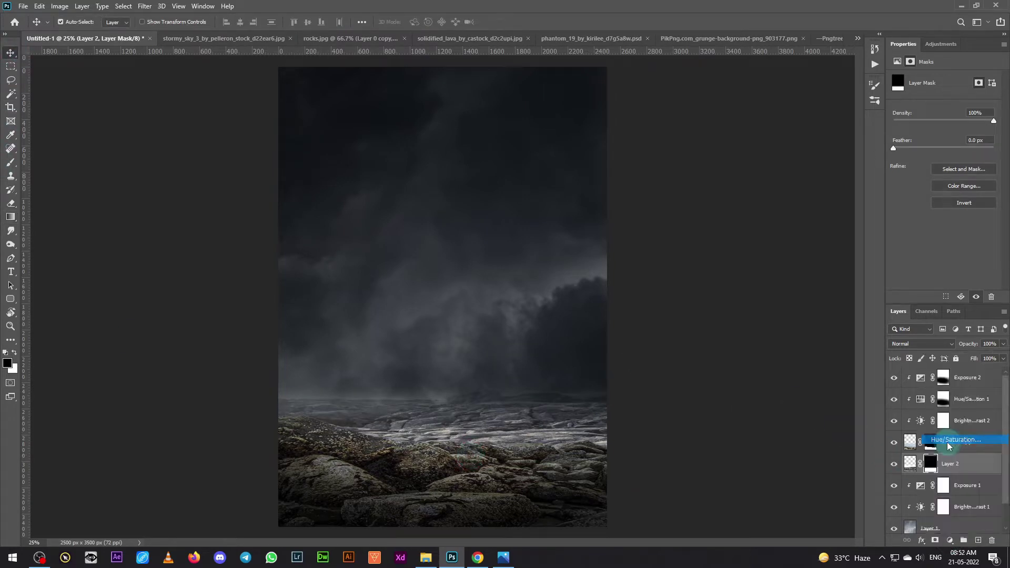
left_click_drag(940, 161, 916, 167)
left_click(931, 475)
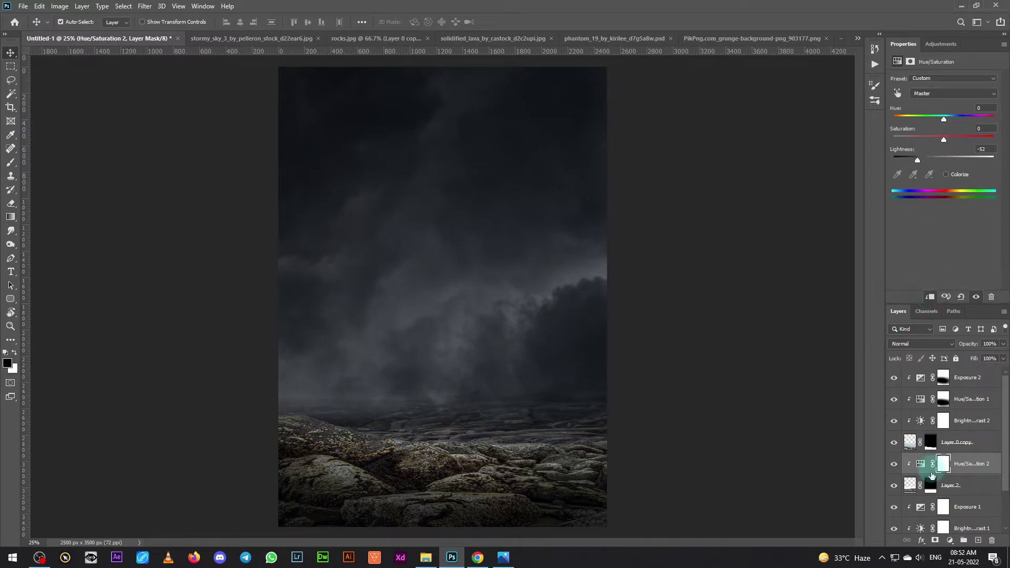
Step: Add a clipped Brightness/Contrast adjustment with Brightness -62 and Contrast 51
left_click(948, 540)
left_click(947, 398)
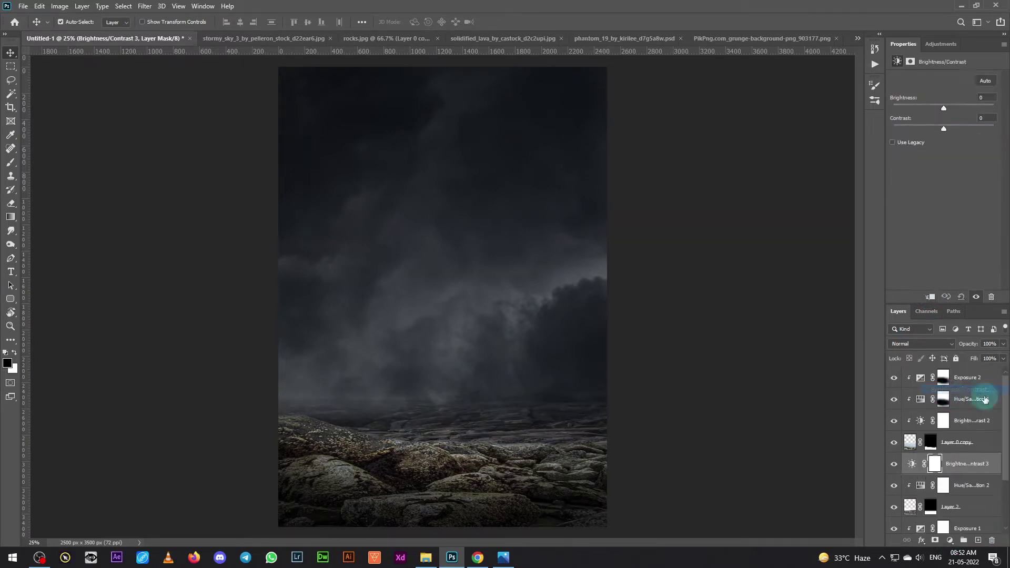
left_click(930, 297)
left_click_drag(942, 108, 927, 110)
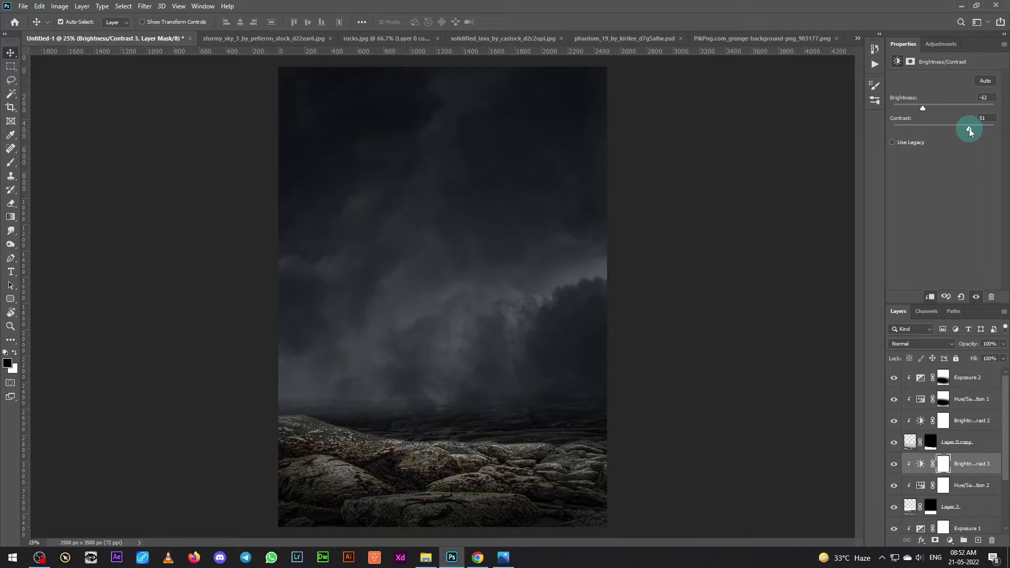
left_click(930, 508)
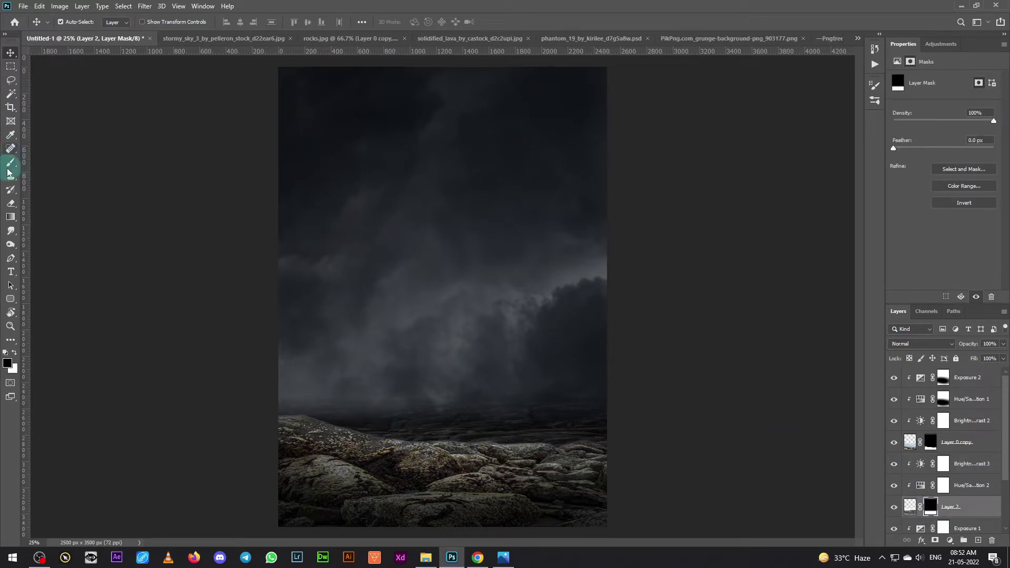
Step: Redraw a white-to-black gradient on Layer 2's mask across the horizon band
left_click(11, 217)
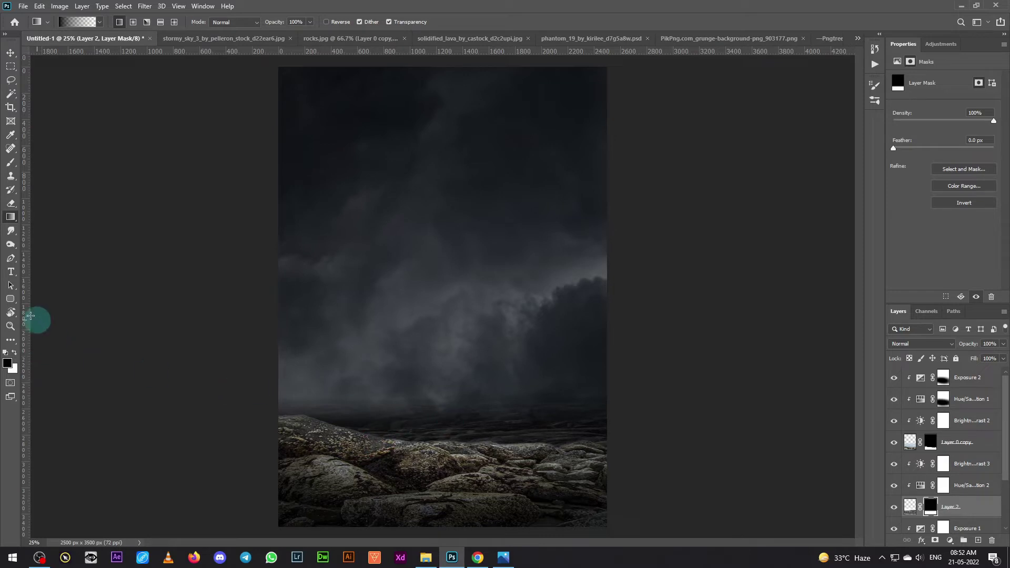
left_click(14, 356)
left_click_drag(384, 417, 453, 372)
key("ctrl+z")
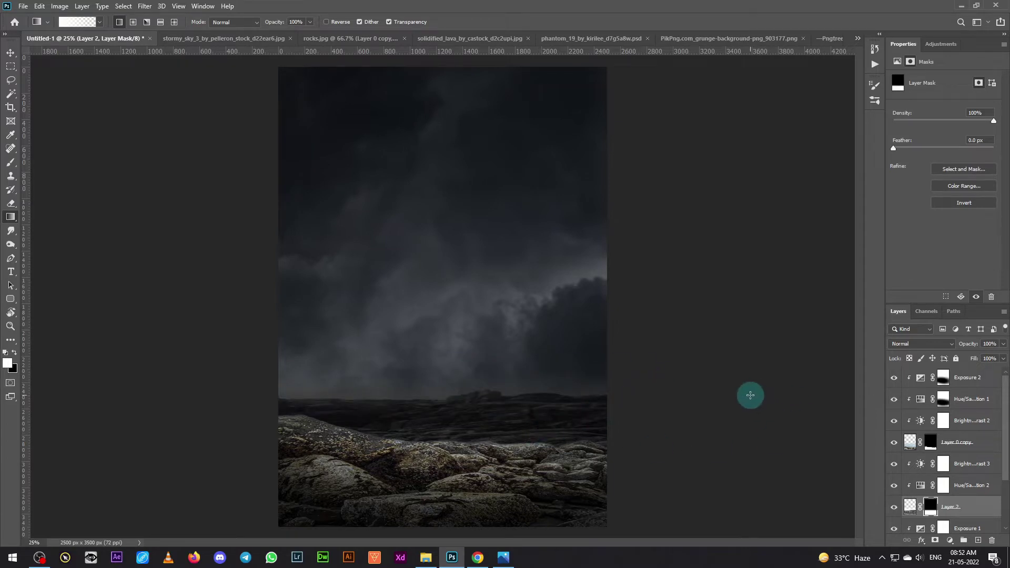
left_click(11, 53)
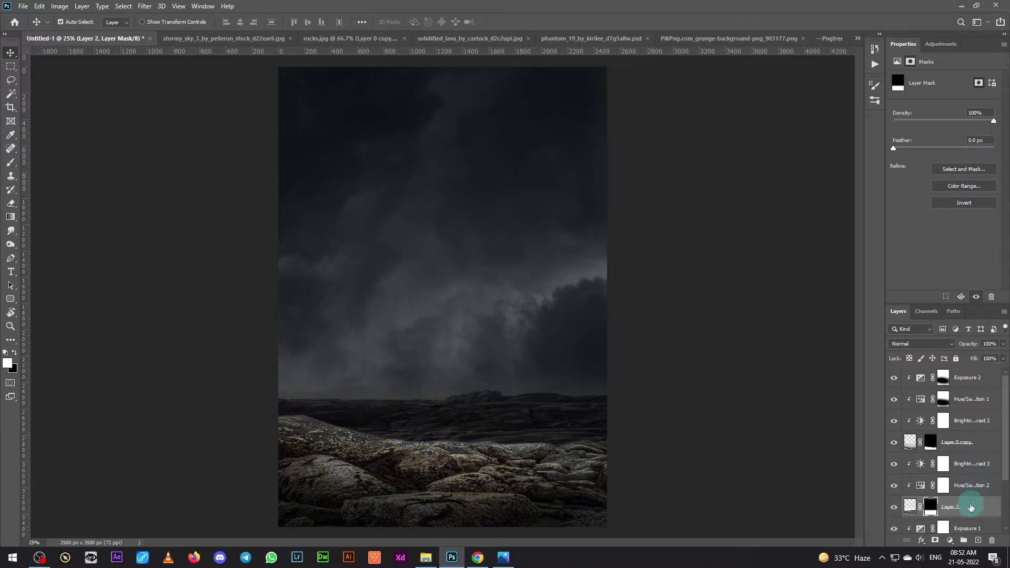
left_click(971, 507)
Step: Apply a Gaussian blur of about 7 pixels to Layer 2's distant rocks
left_click(144, 5)
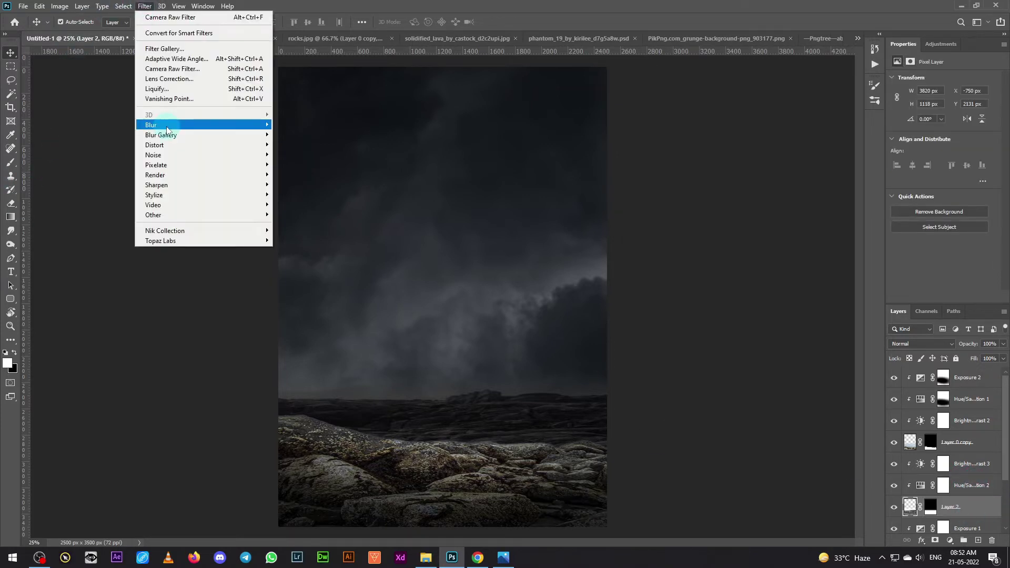
mouse_move(158, 125)
left_click(308, 163)
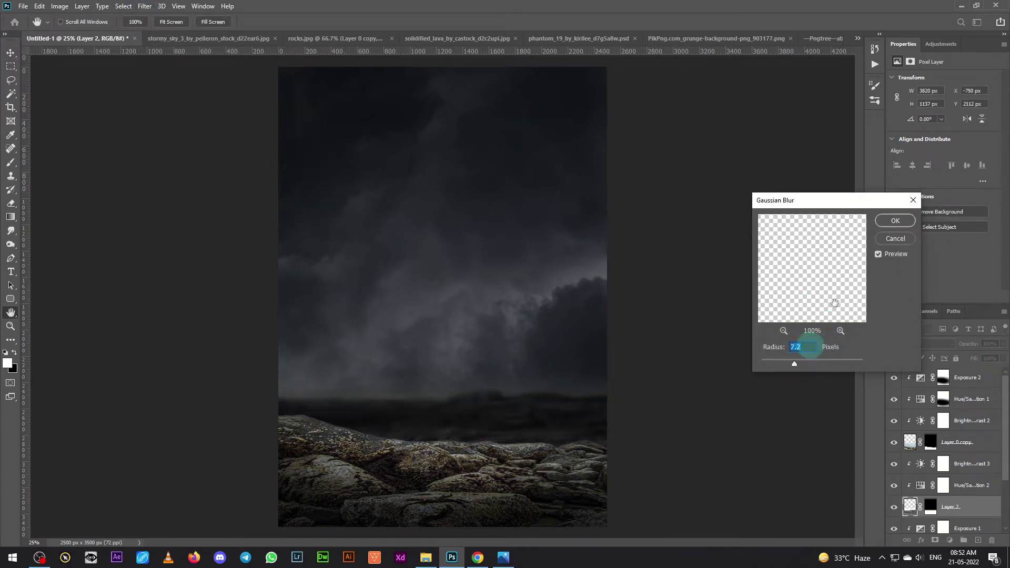
left_click(895, 221)
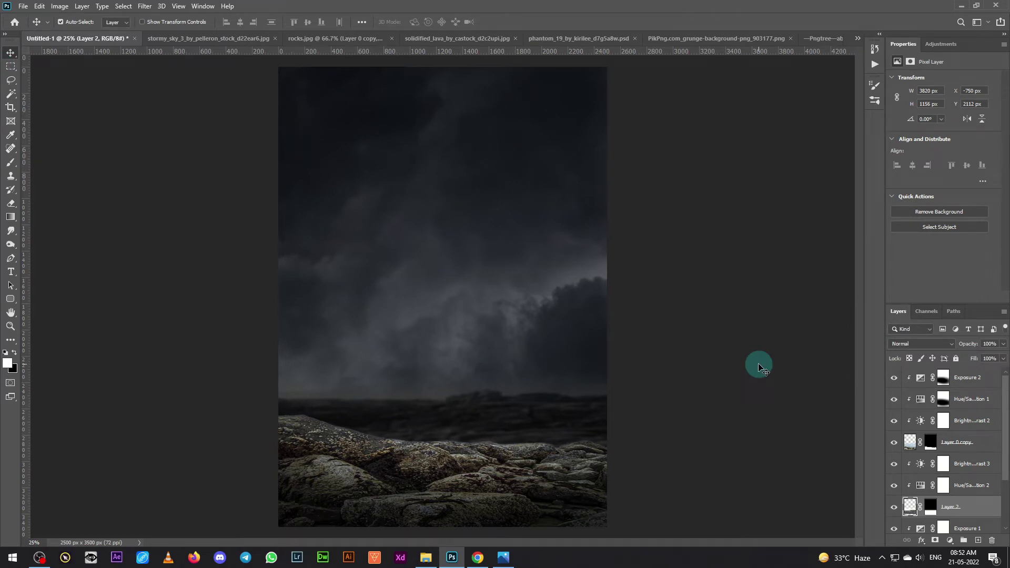
Step: On a new layer above Brightness/Contrast 3, paint white fog over horizon and sky at 80% opacity
left_click(977, 465)
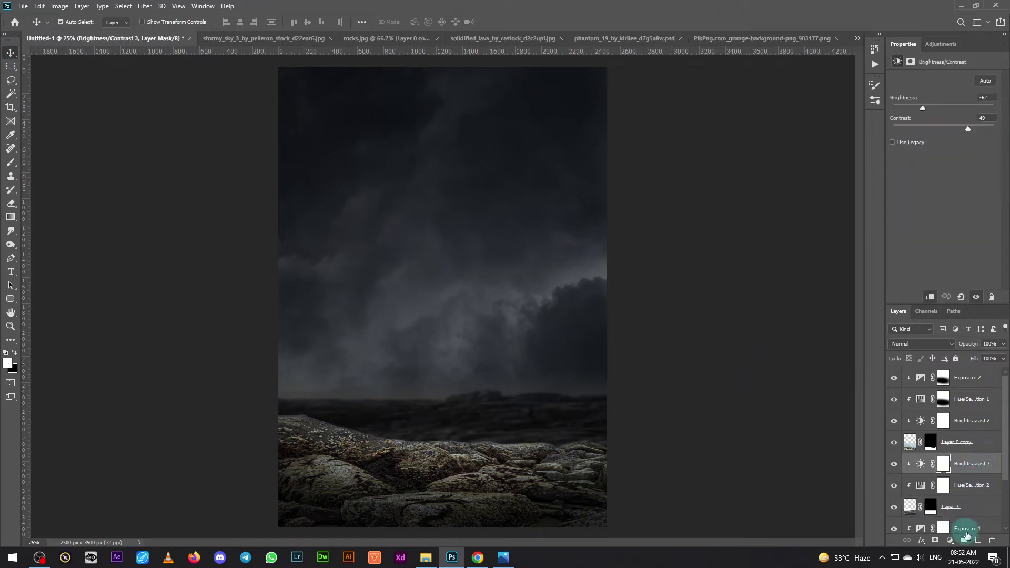
left_click(978, 540)
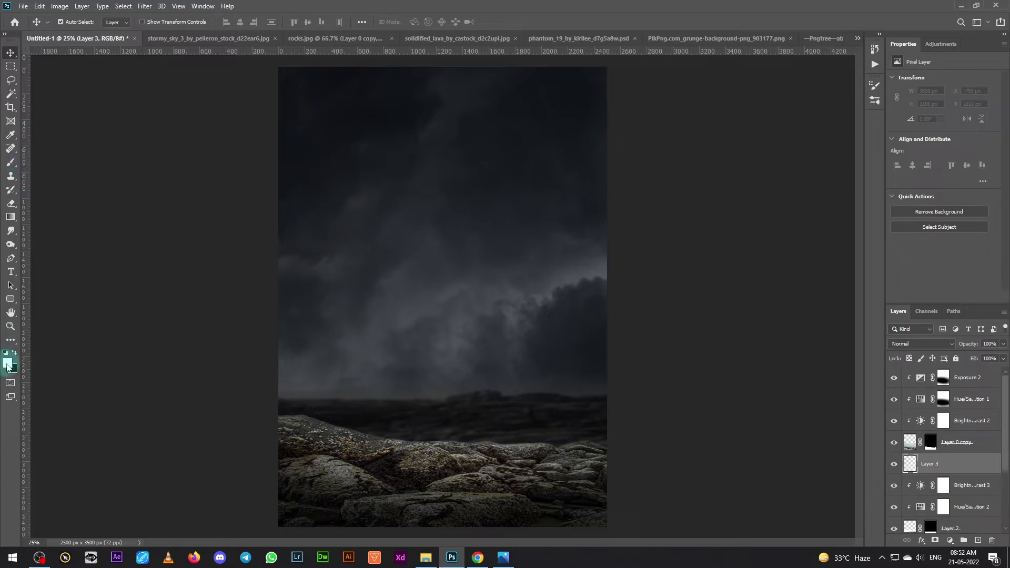
left_click(21, 141)
left_click(13, 168)
left_click(67, 22)
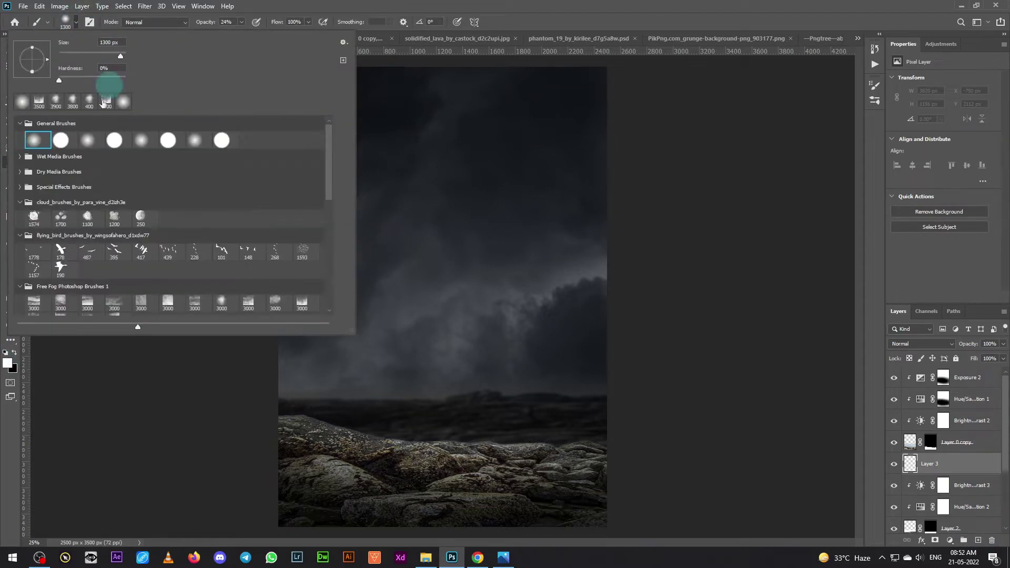
double_click(39, 101)
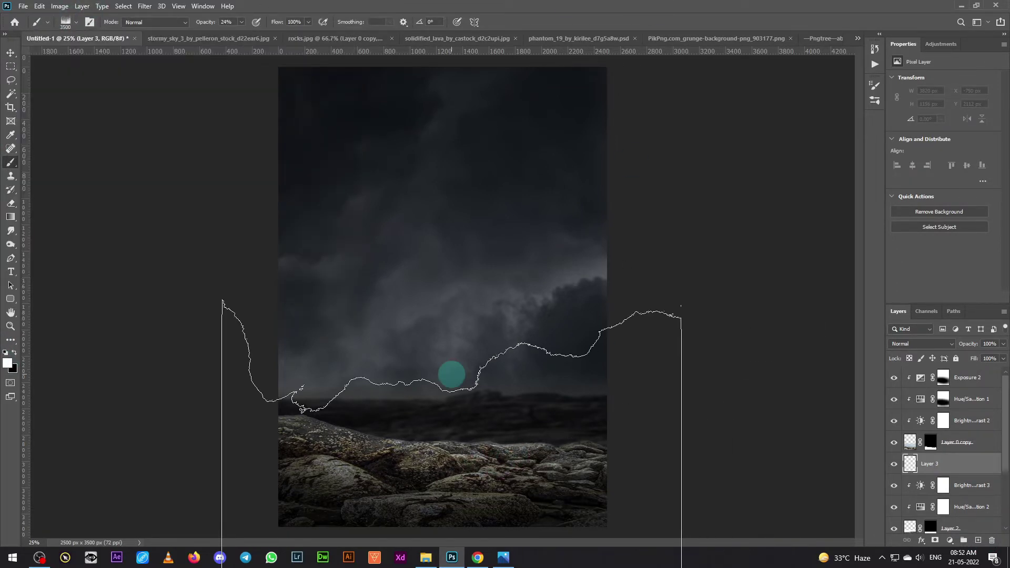
left_click(451, 342)
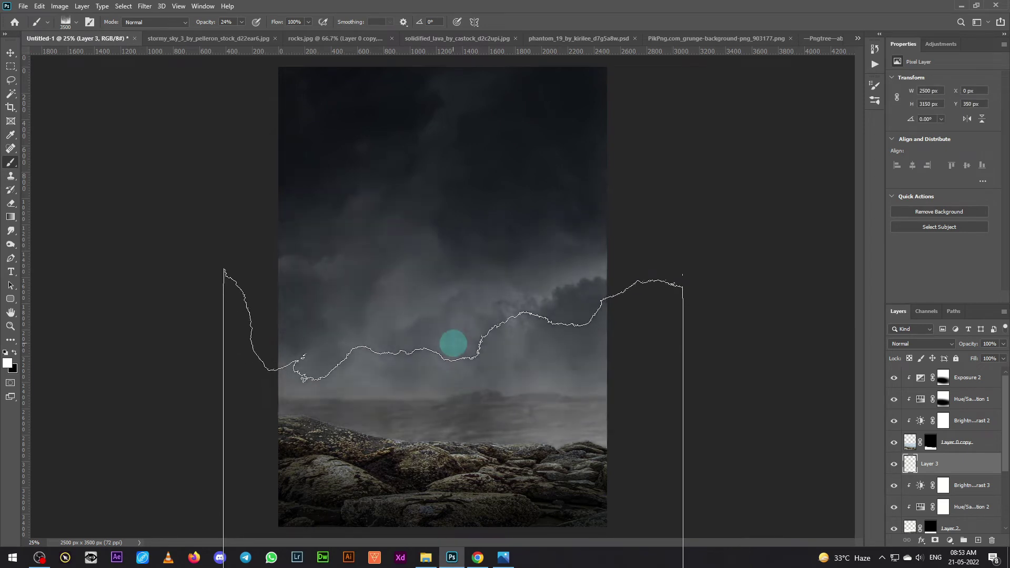
left_click(452, 343)
left_click(453, 343)
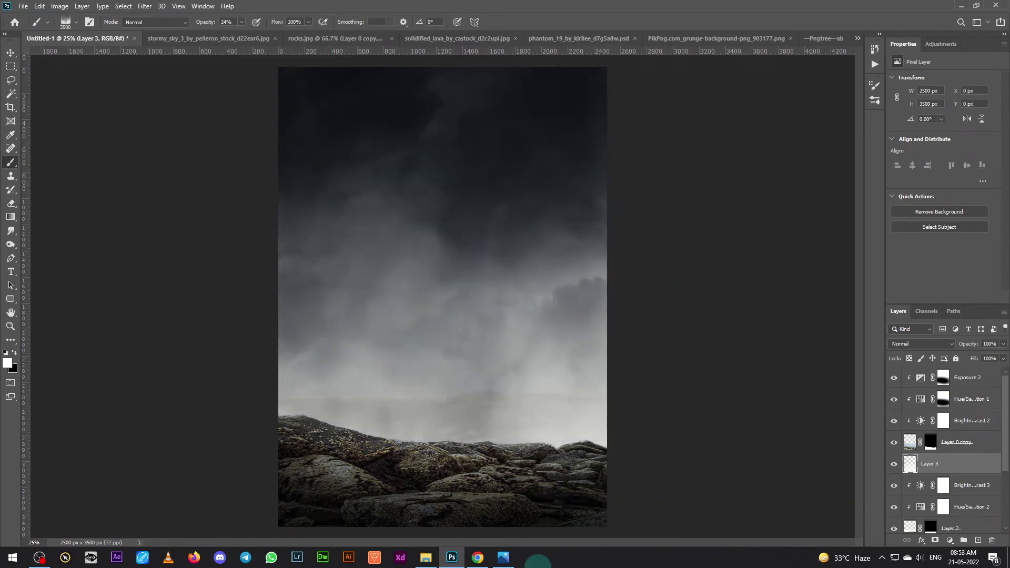
left_click(454, 232)
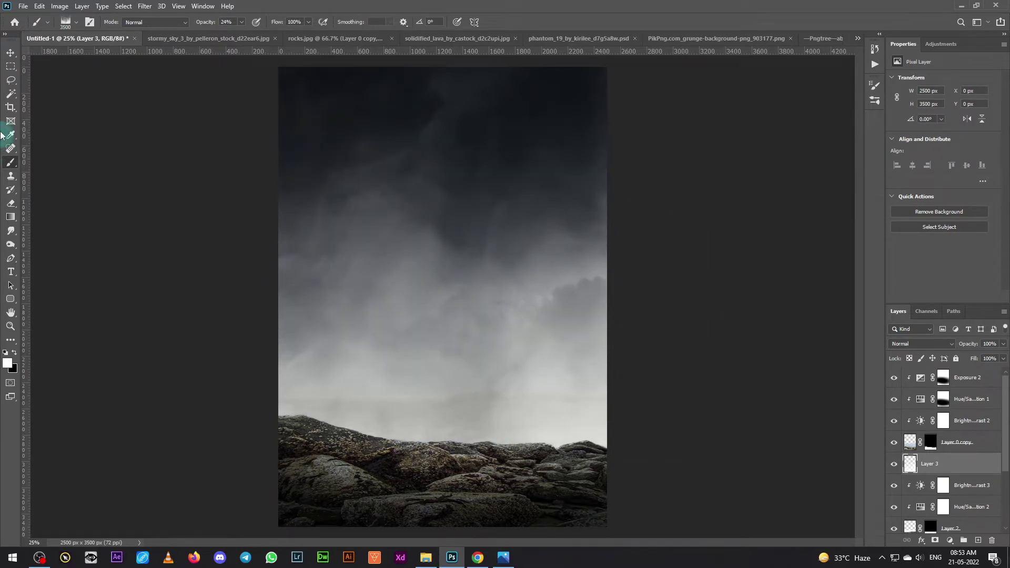
left_click(10, 55)
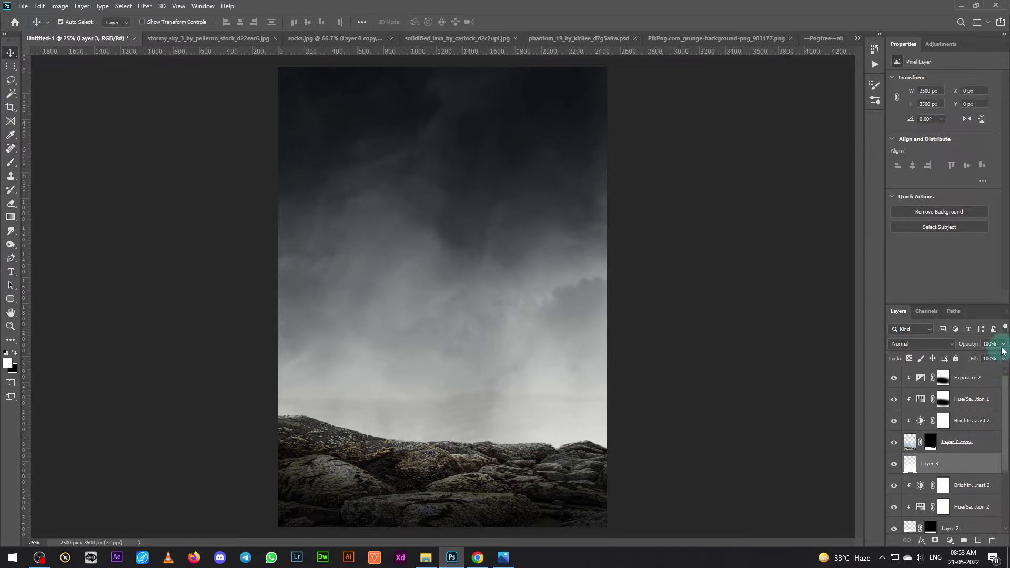
left_click_drag(1002, 358, 994, 359)
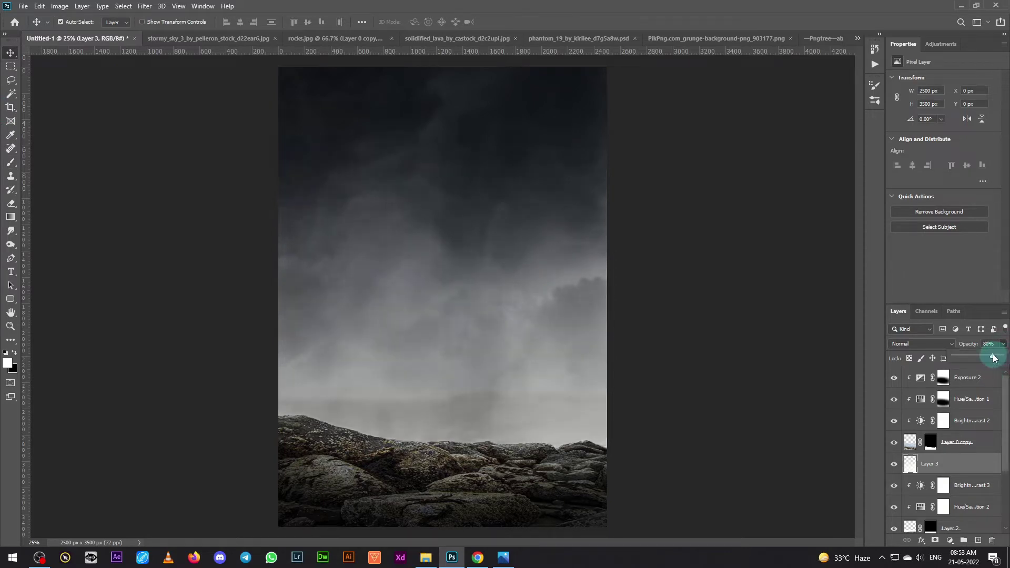
Step: On a second new layer, paint fog across the sky with a 3000 px brush at about 51% opacity
left_click(978, 540)
left_click(10, 162)
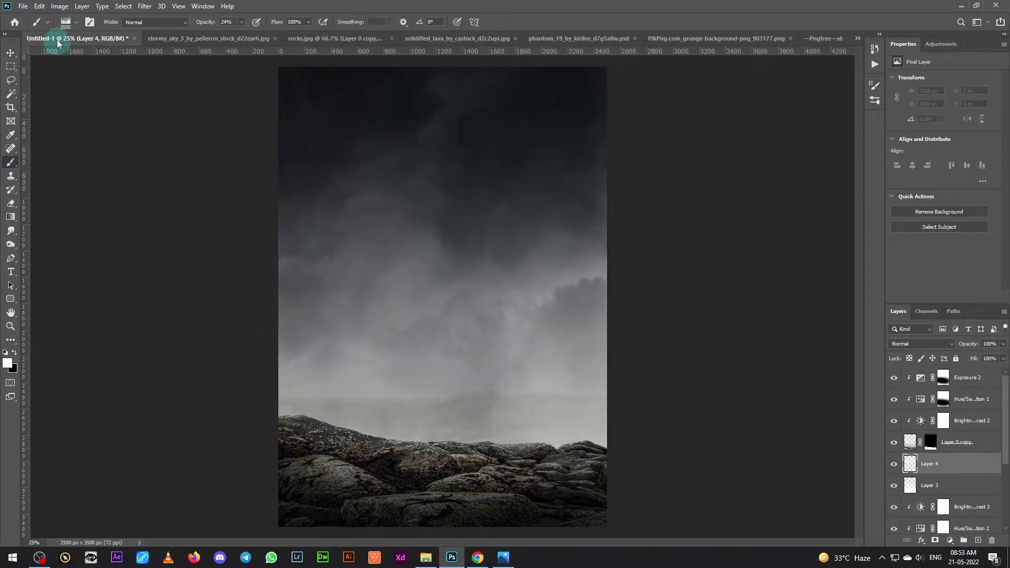
left_click(68, 21)
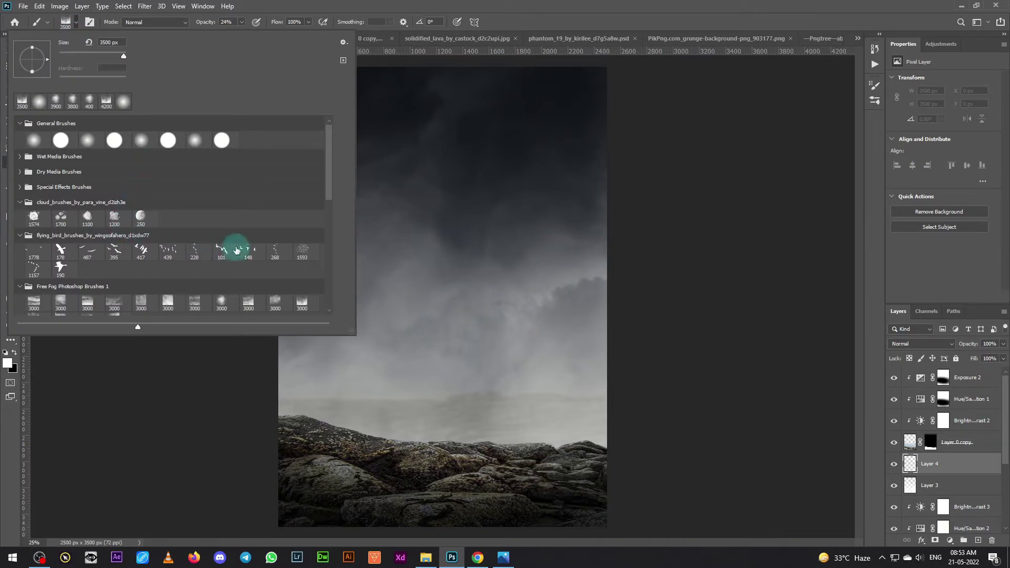
left_click(221, 303)
left_click(553, 4)
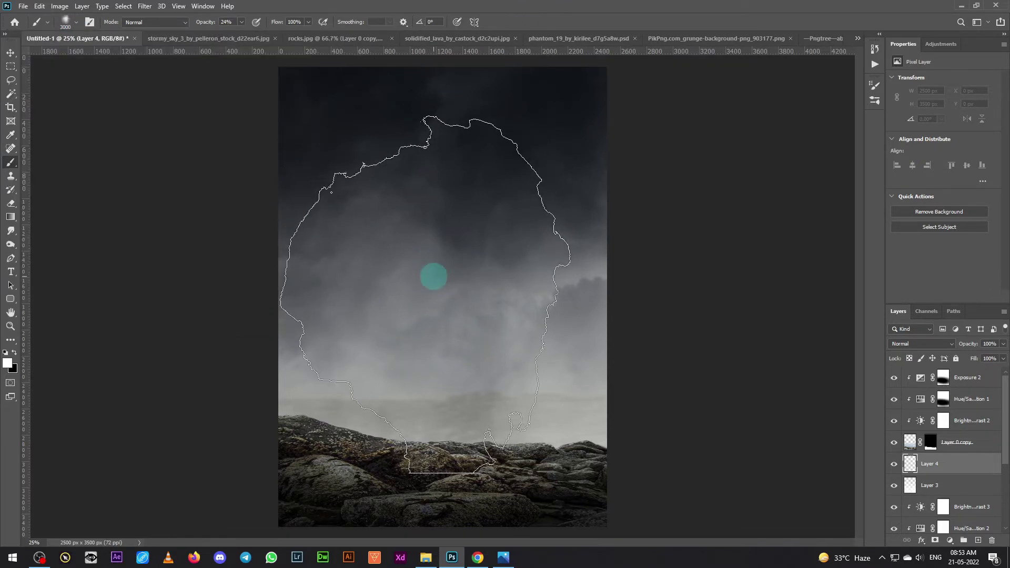
key("bracketright")
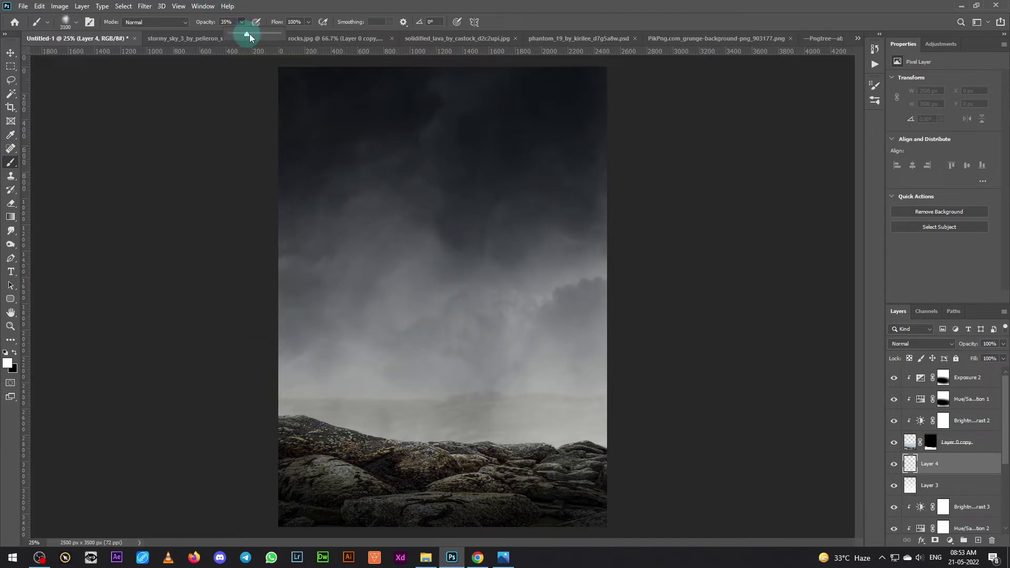
left_click_drag(250, 33, 257, 33)
key("bracketleft")
key("bracketleft")
key("bracketleft")
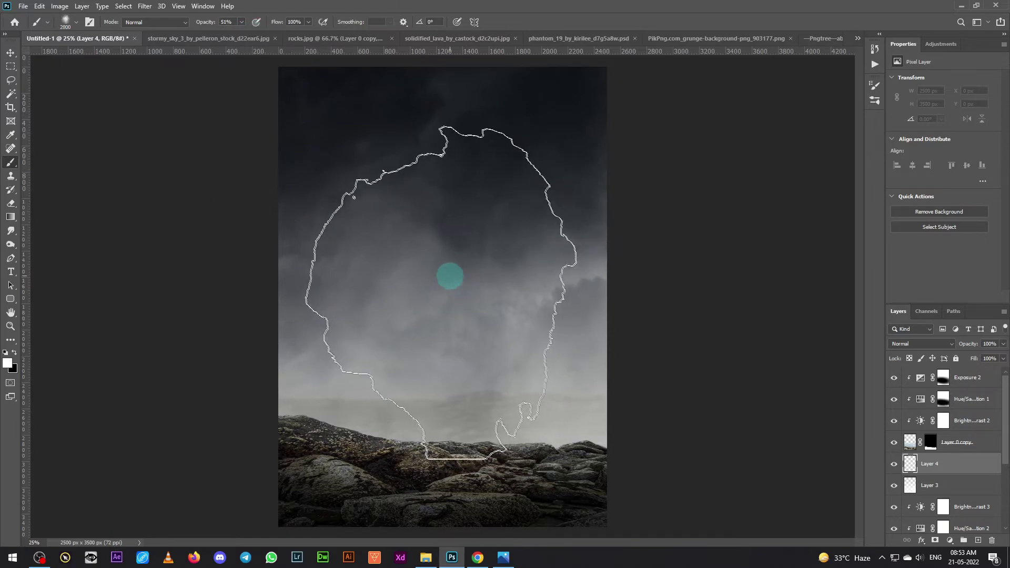
key("bracketright")
key("bracketright")
key("bracketright")
left_click(439, 256)
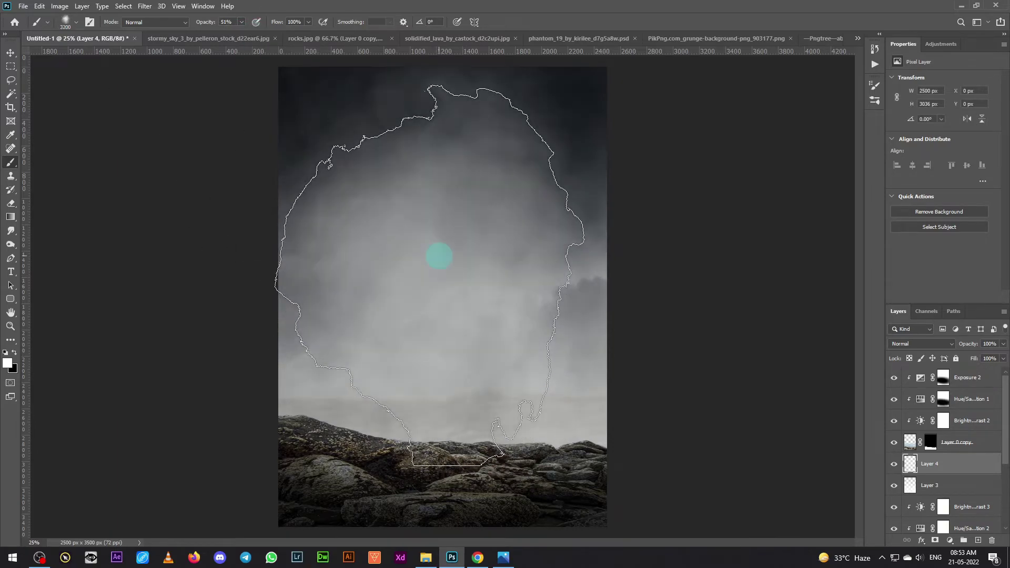
left_click(10, 53)
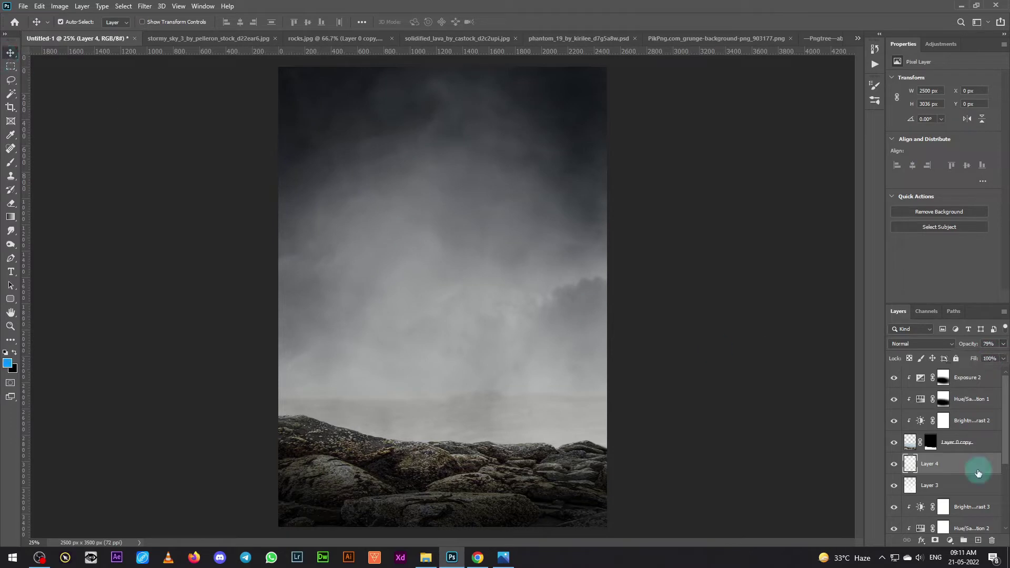
Step: Group the two fog layers as Group 1 and drag the blue light-streak image in as Layer 5 inside it
left_click(893, 464)
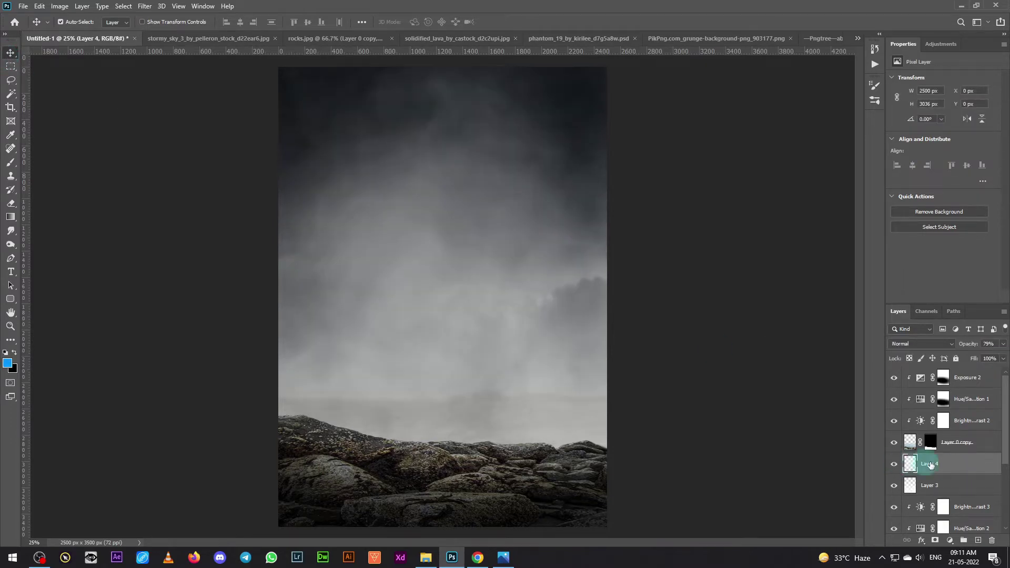
left_click(962, 541)
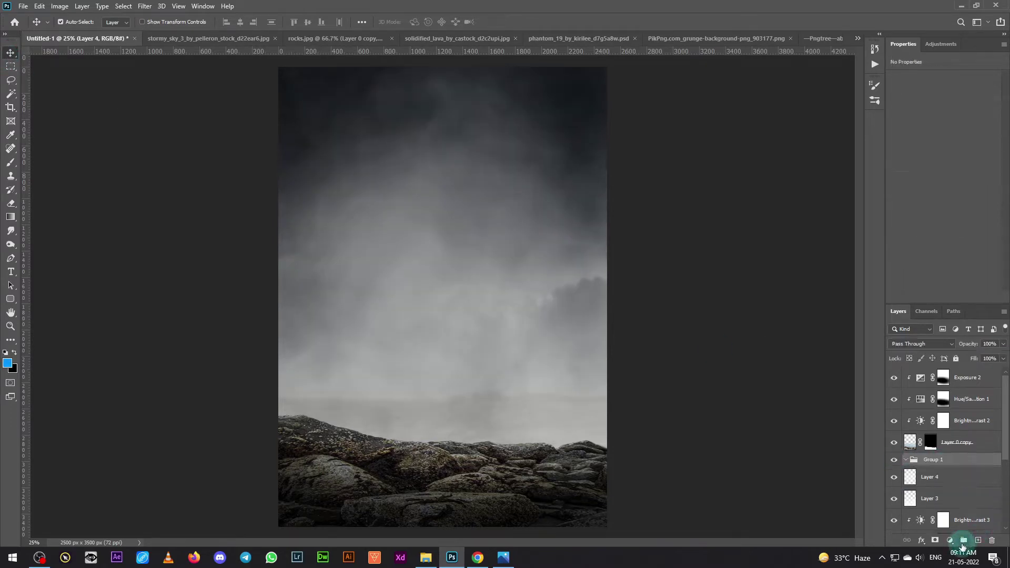
left_click(637, 42)
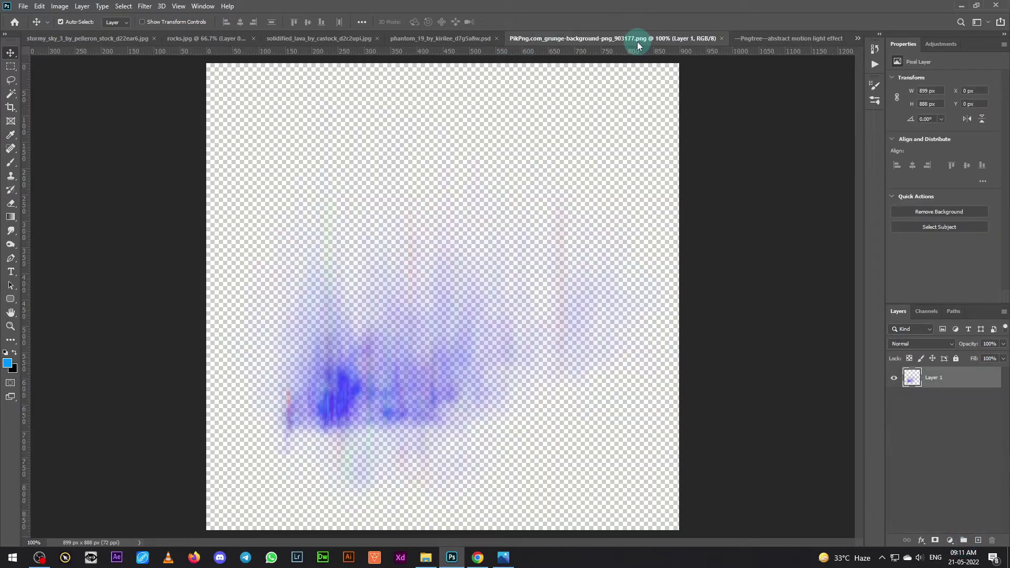
left_click_drag(463, 357, 456, 344)
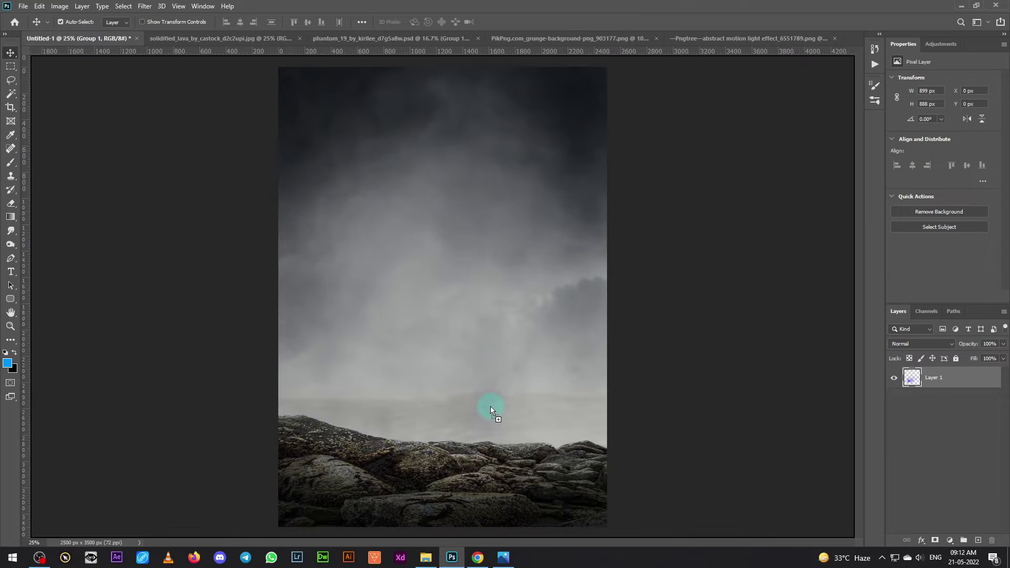
left_click_drag(490, 406, 517, 401)
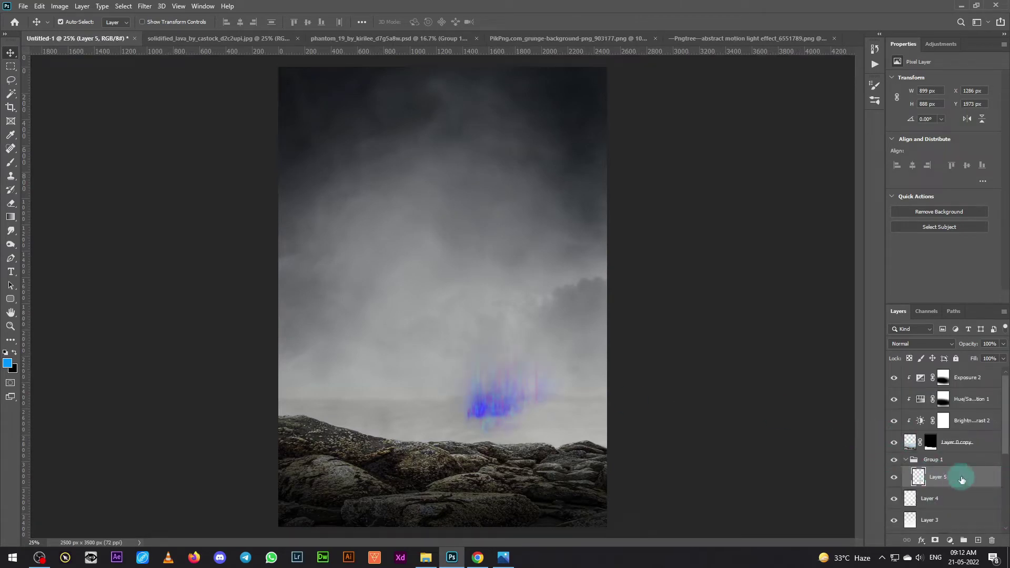
left_click_drag(960, 474, 962, 462)
Step: Scale Layer 5's light streaks to about 623%×686% and position them down to the horizon
key("ctrl+t")
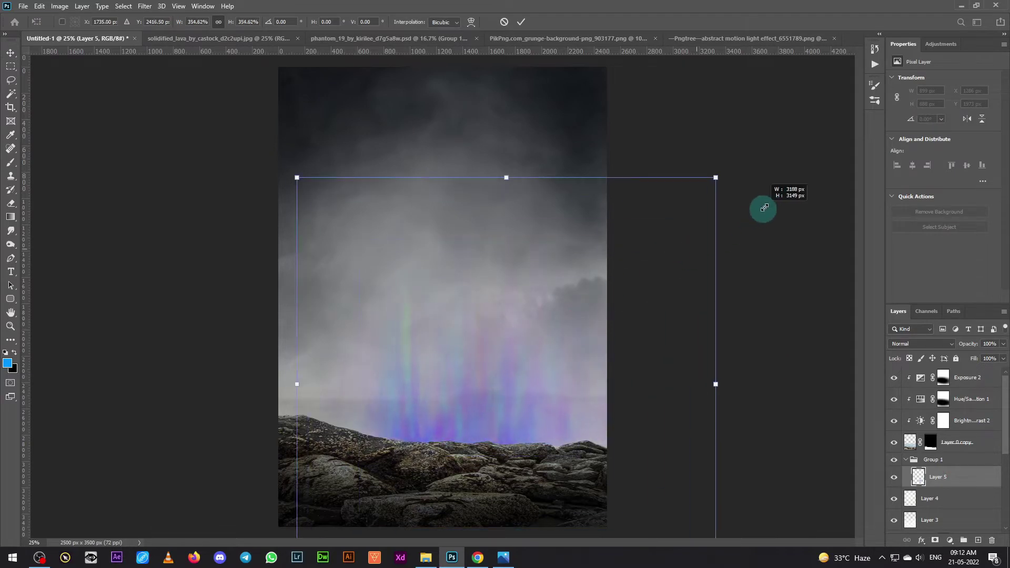
left_click_drag(565, 328, 725, 169)
left_click_drag(616, 428, 569, 370)
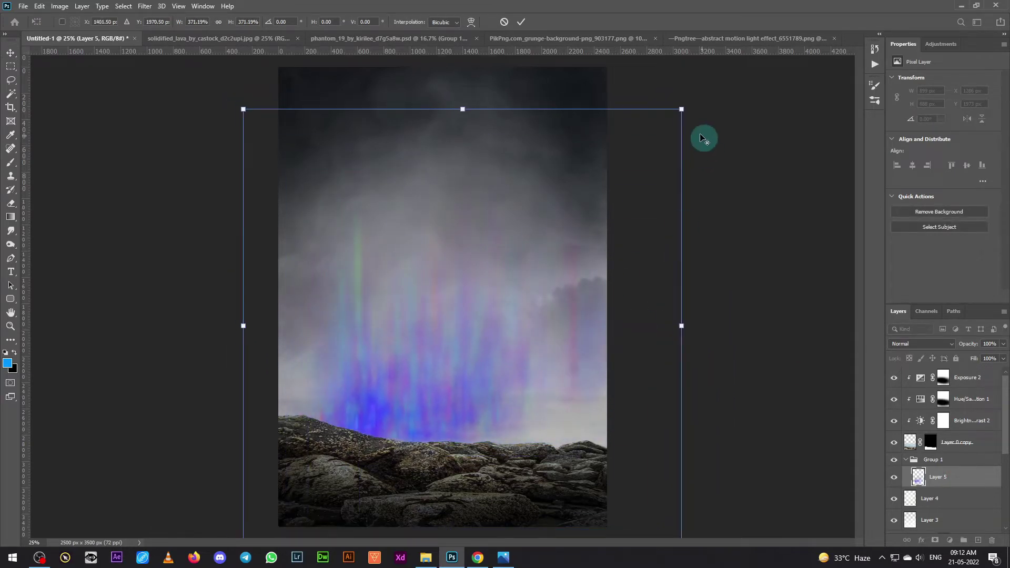
mouse_move(681, 109)
left_mouse_down()
mouse_move(841, 49)
mouse_move(828, 65)
left_mouse_up()
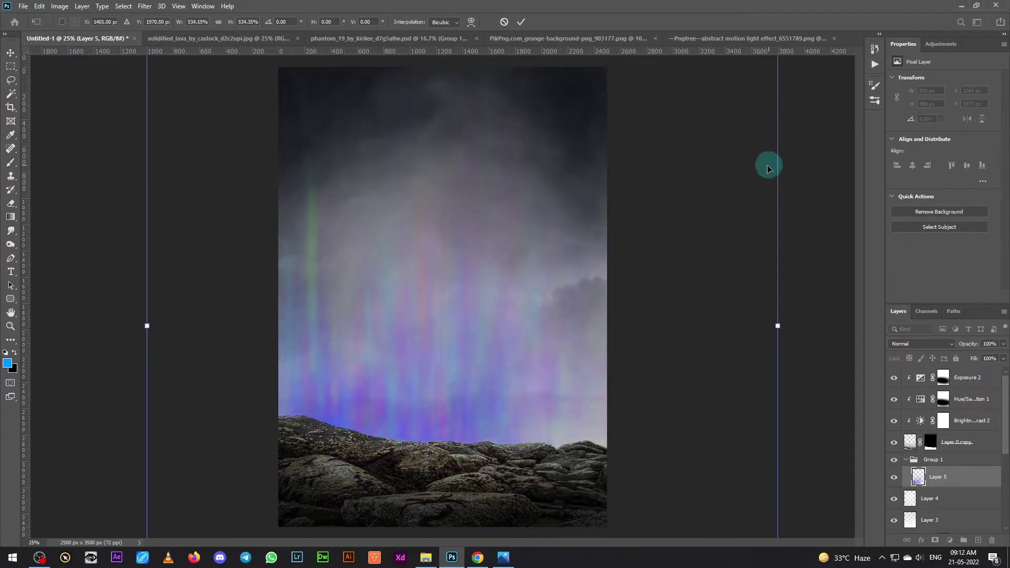
key("ctrl+minus")
left_click_drag(464, 107, 474, 22)
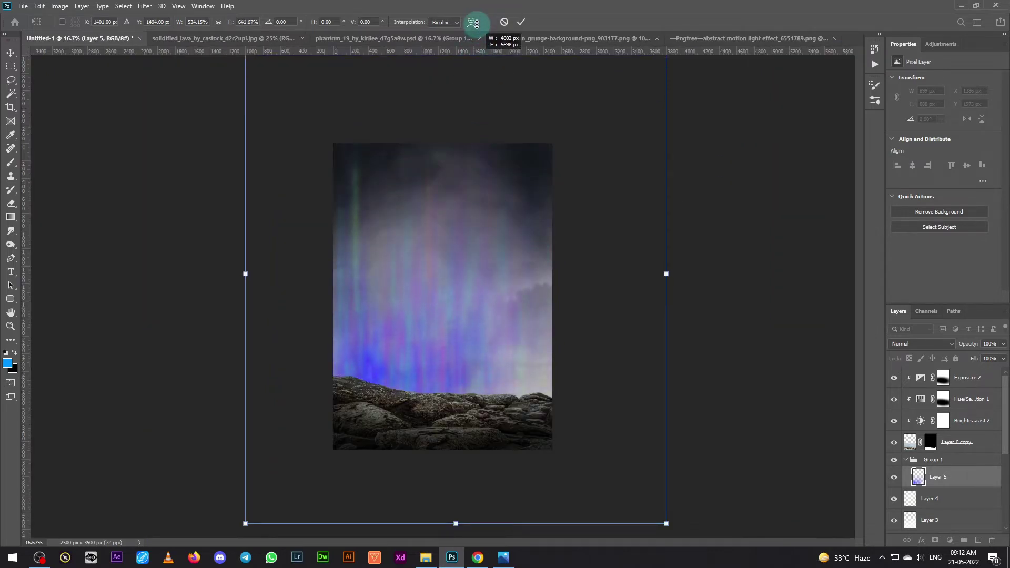
left_click_drag(666, 524, 744, 542)
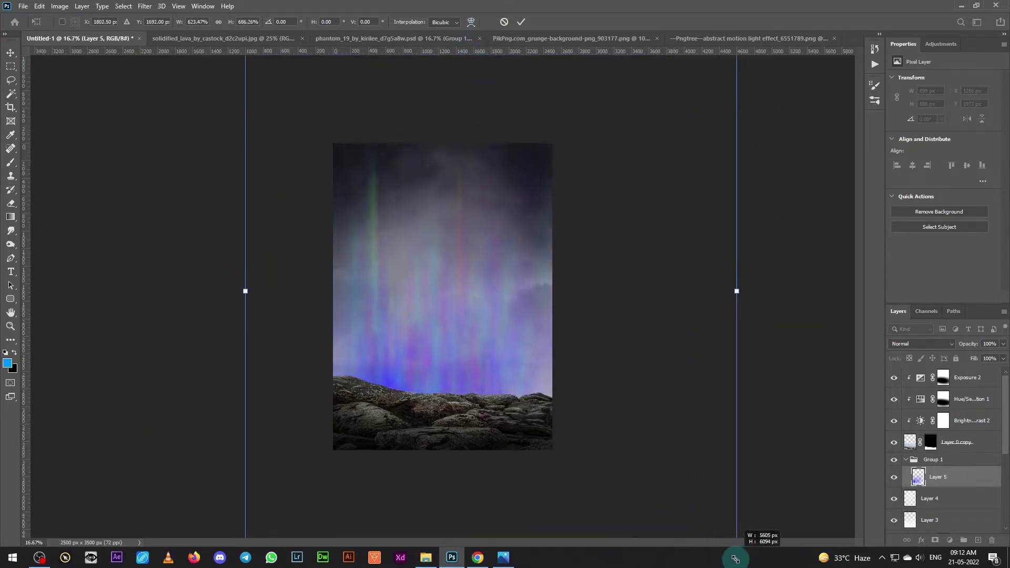
left_click_drag(456, 420, 446, 377)
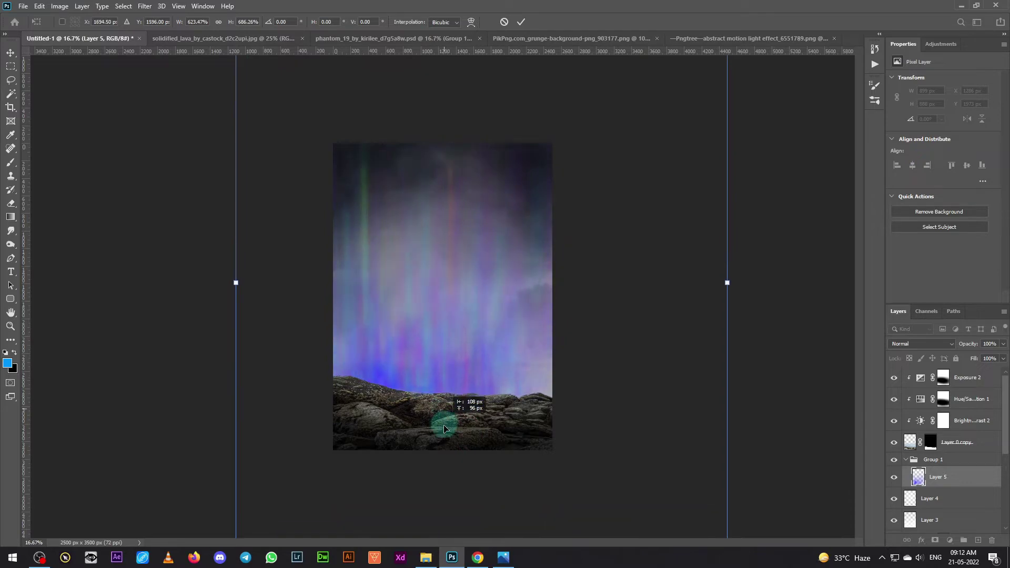
left_click_drag(439, 418, 446, 427)
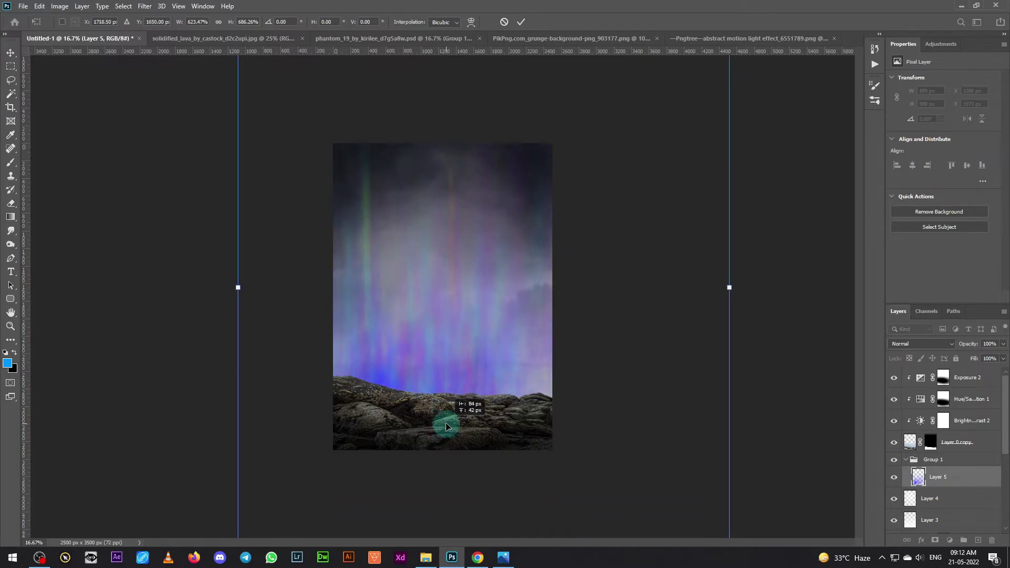
key("Return")
key("ctrl+plus")
key("ctrl")
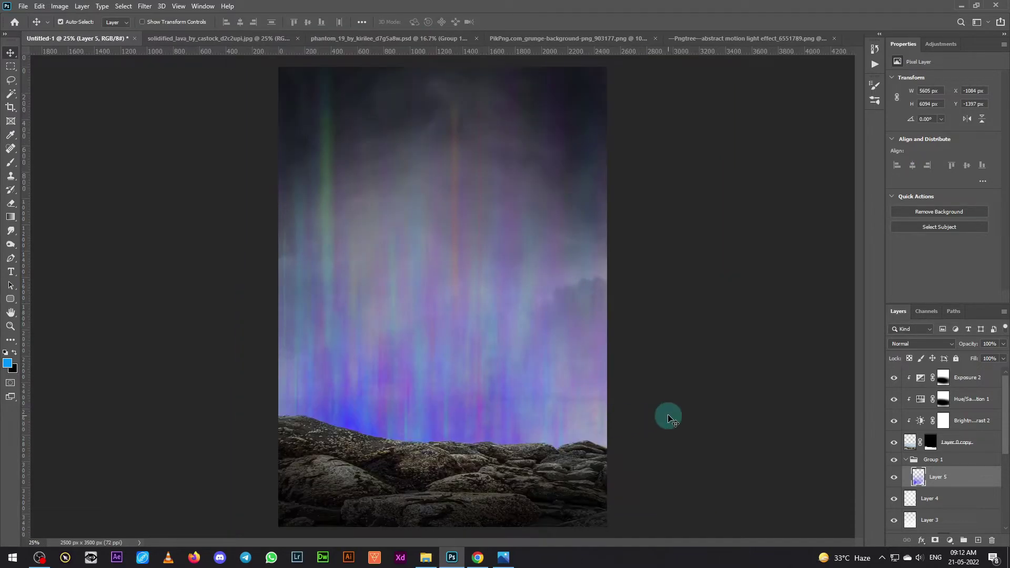
Step: Set Layer 5 to Hard Light, then add a Color Dodge copy and a Linear Burn copy
left_click(919, 345)
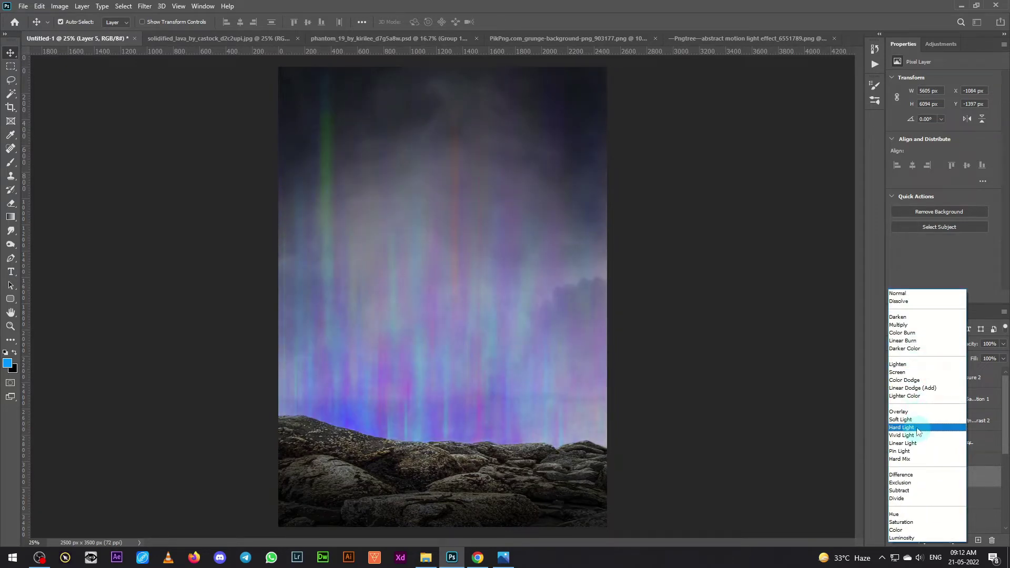
left_click(917, 427)
left_click_drag(956, 478, 978, 540)
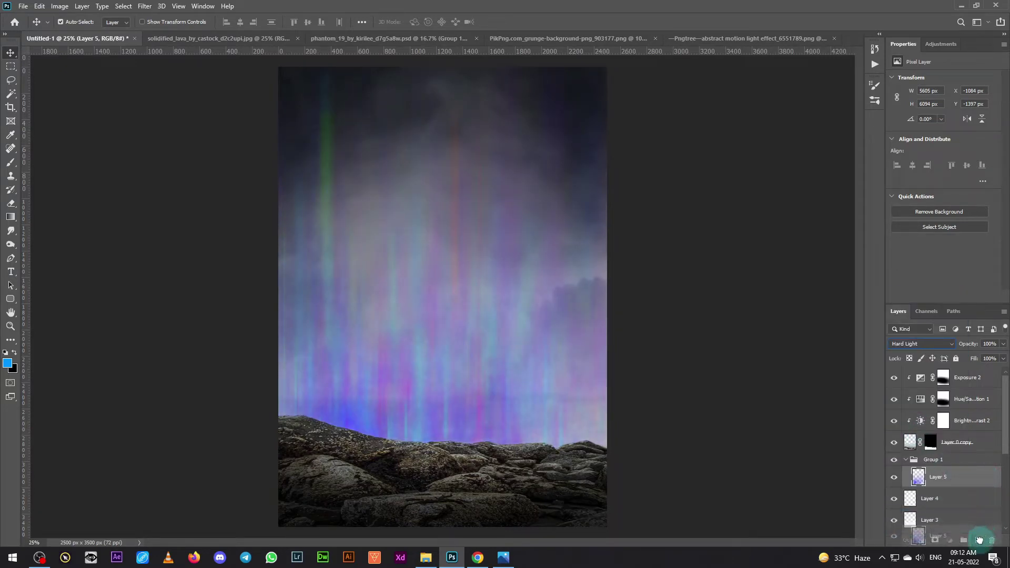
left_click(921, 343)
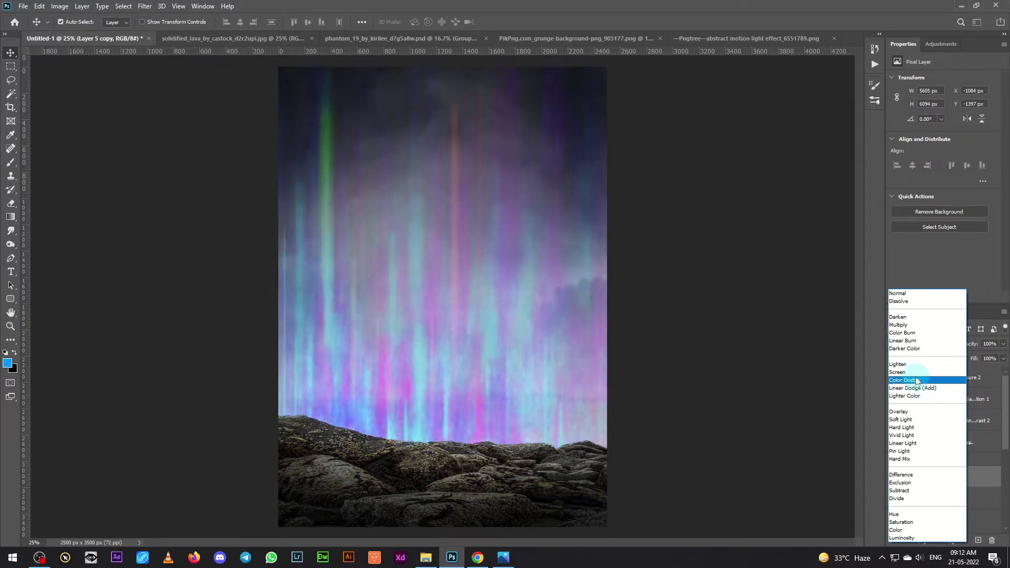
left_click(916, 380)
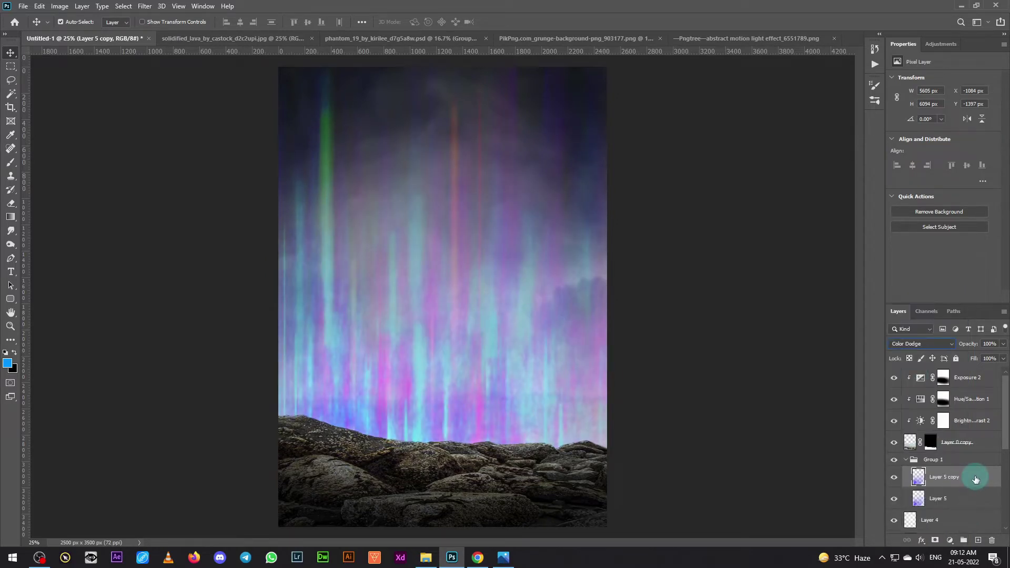
left_click_drag(974, 476, 979, 534)
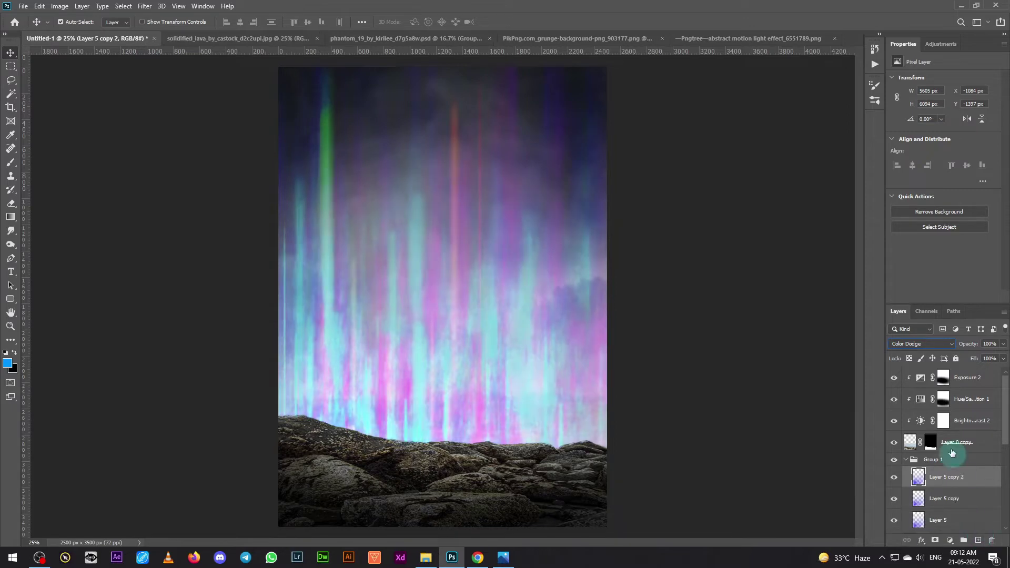
left_click(929, 344)
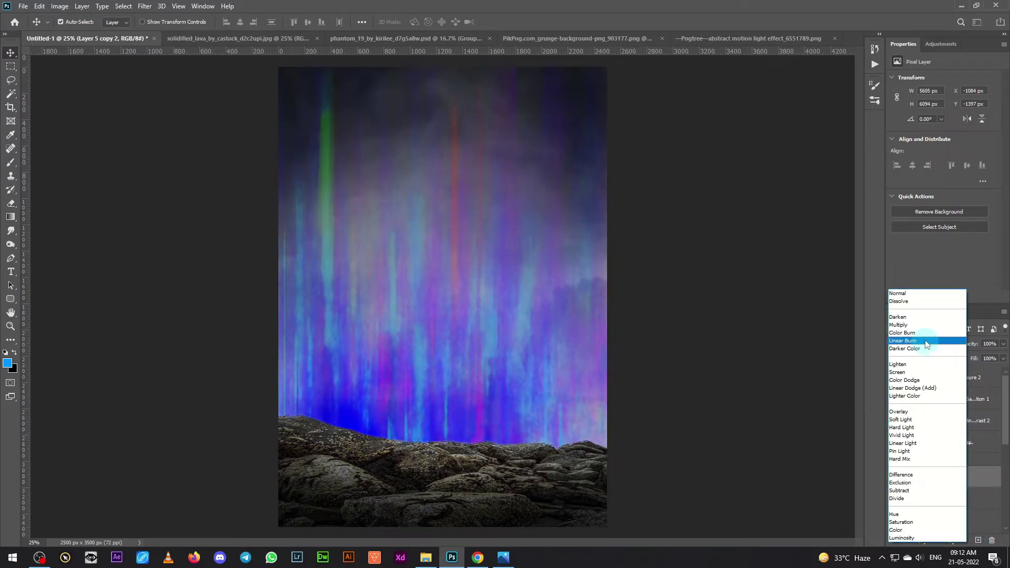
left_click(925, 341)
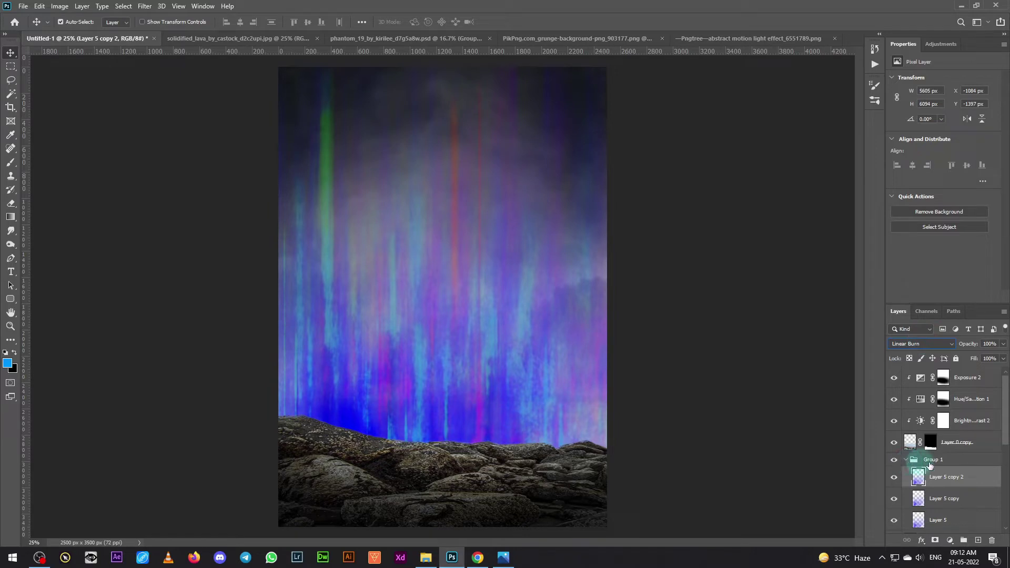
left_click(906, 463)
Step: Add a mask to Group 1 and fade the aurora near the horizon and rocks with a 3500 px black brush
left_click(935, 540)
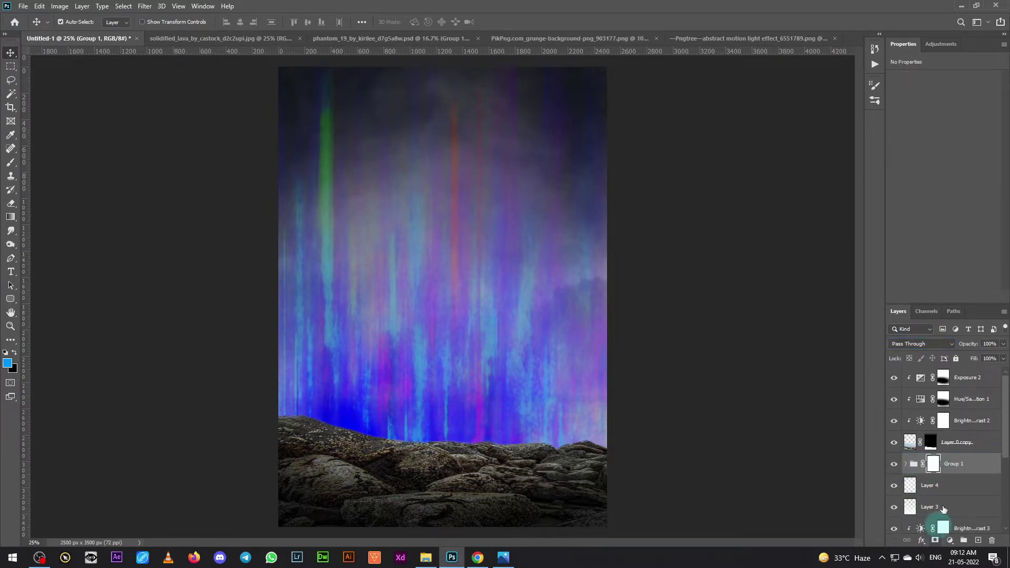
left_click(11, 166)
left_click(67, 22)
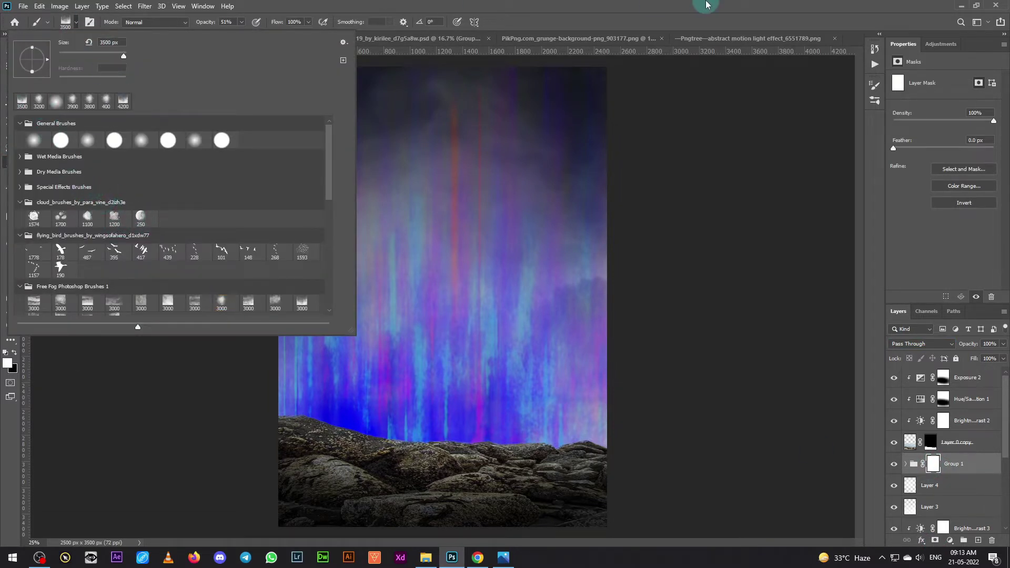
double_click(40, 101)
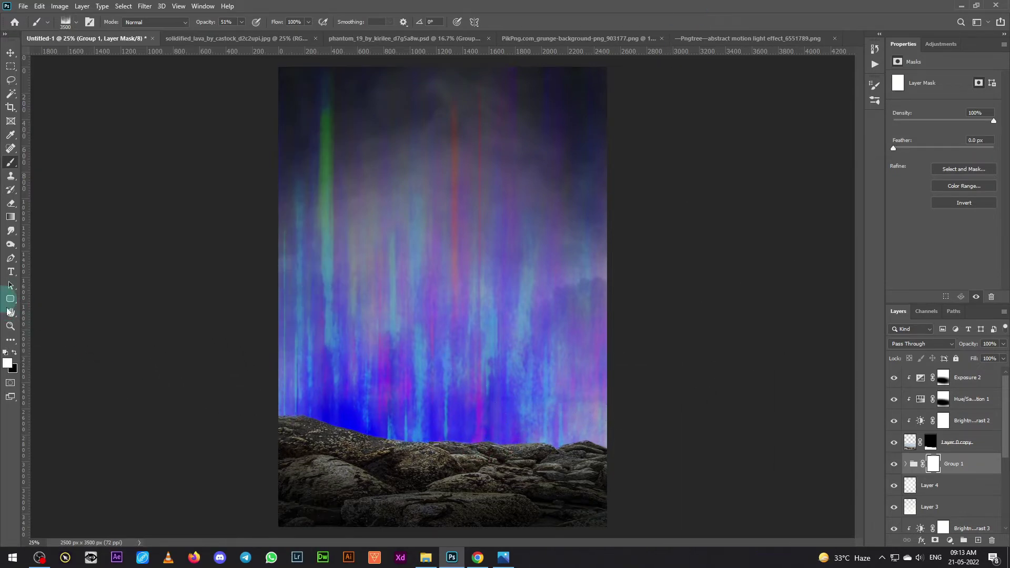
key("d")
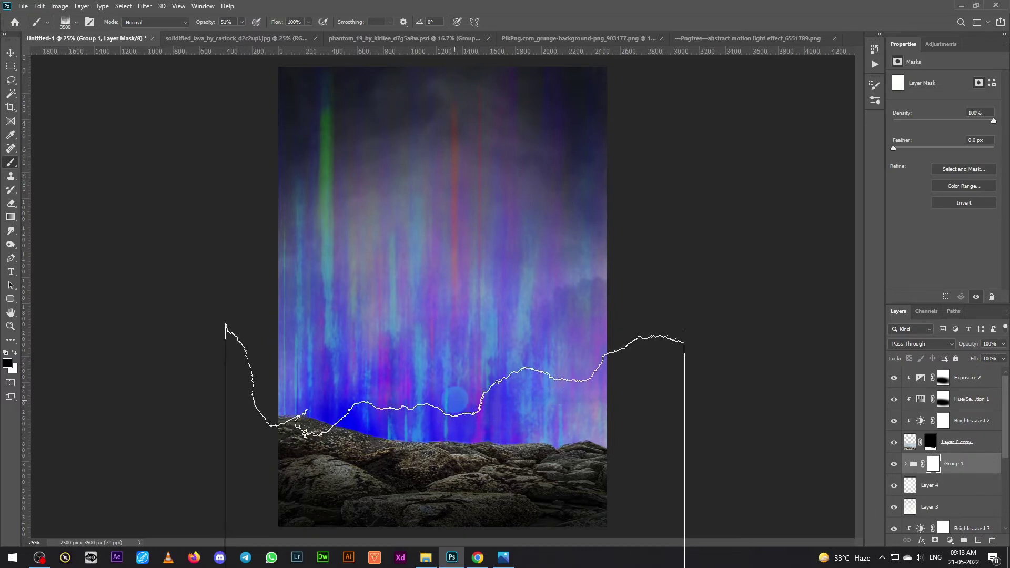
left_click(497, 392)
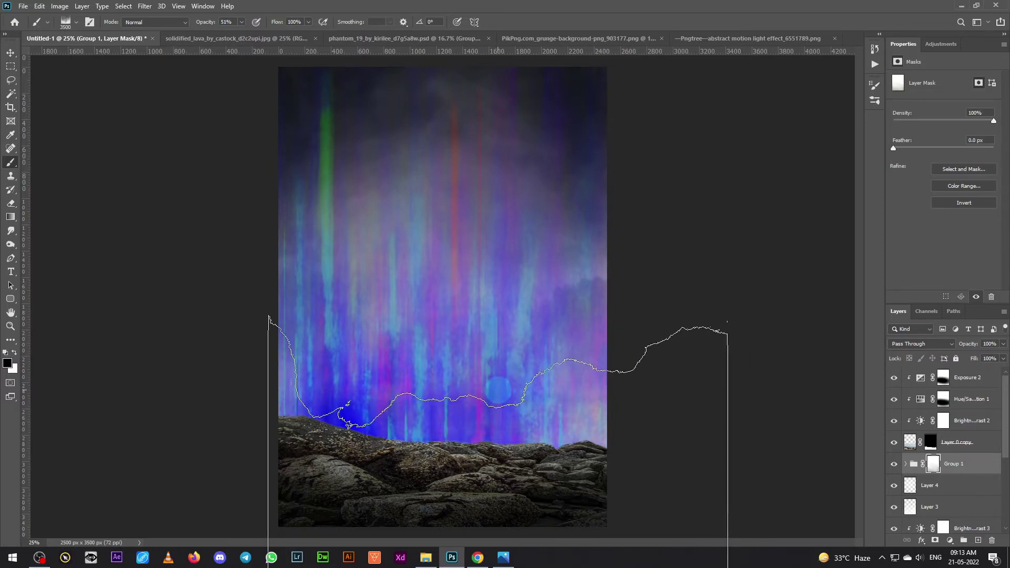
left_click(497, 392)
left_click(497, 392)
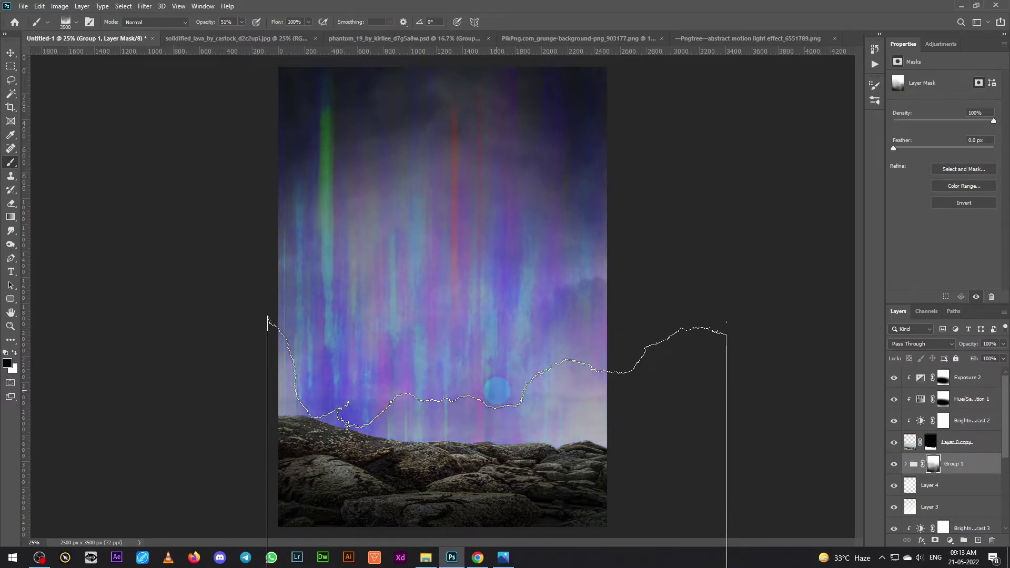
left_click_drag(497, 391, 499, 396)
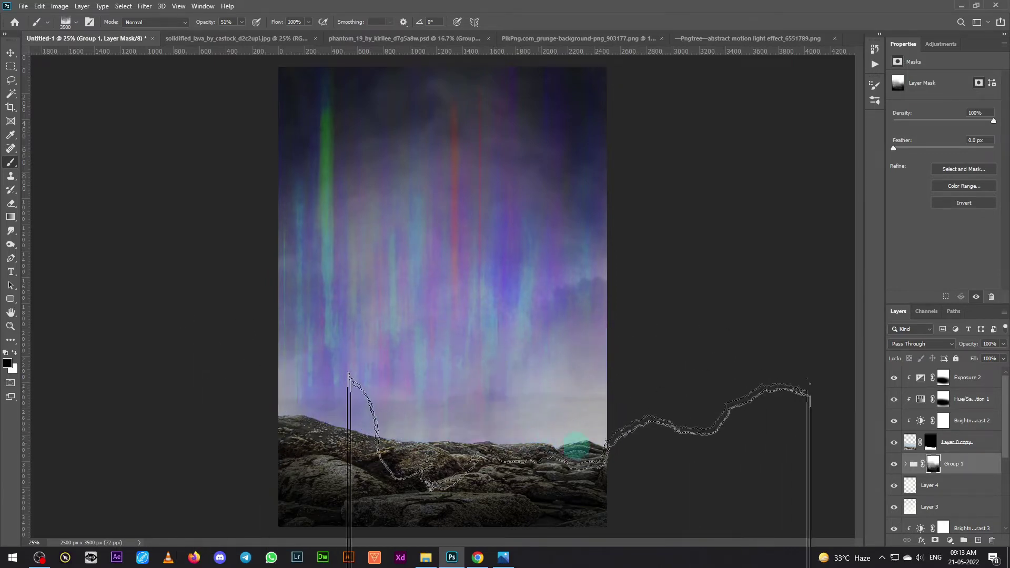
left_click_drag(405, 382, 455, 400)
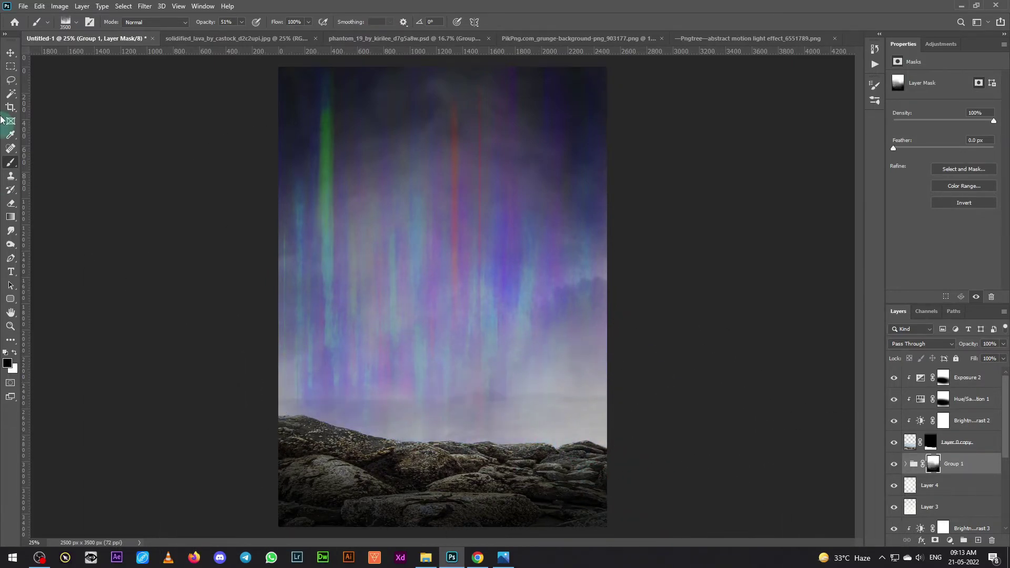
left_click(7, 54)
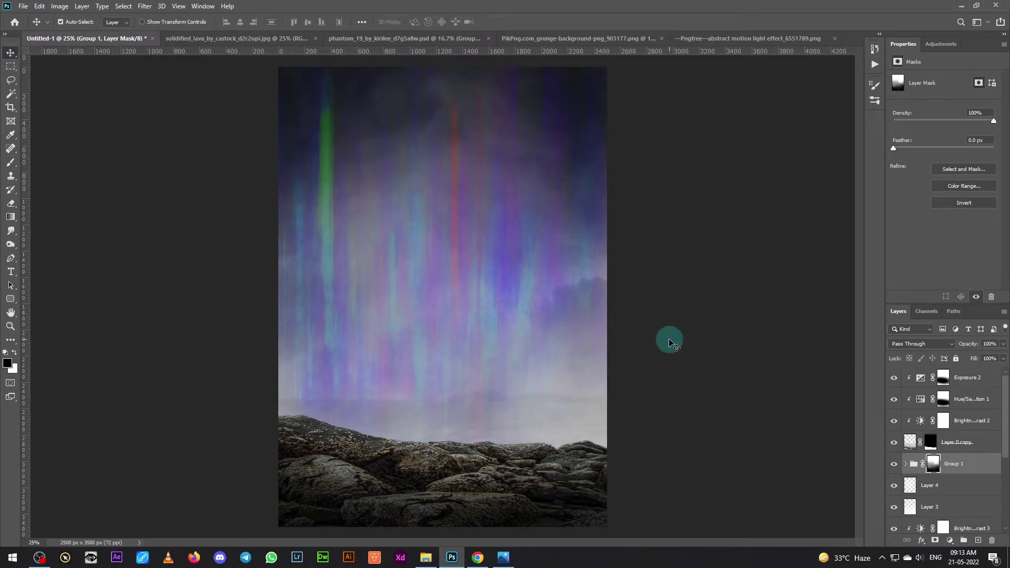
Step: Set up a white soft round brush at about 23% opacity and 2100 px size
left_click(15, 352)
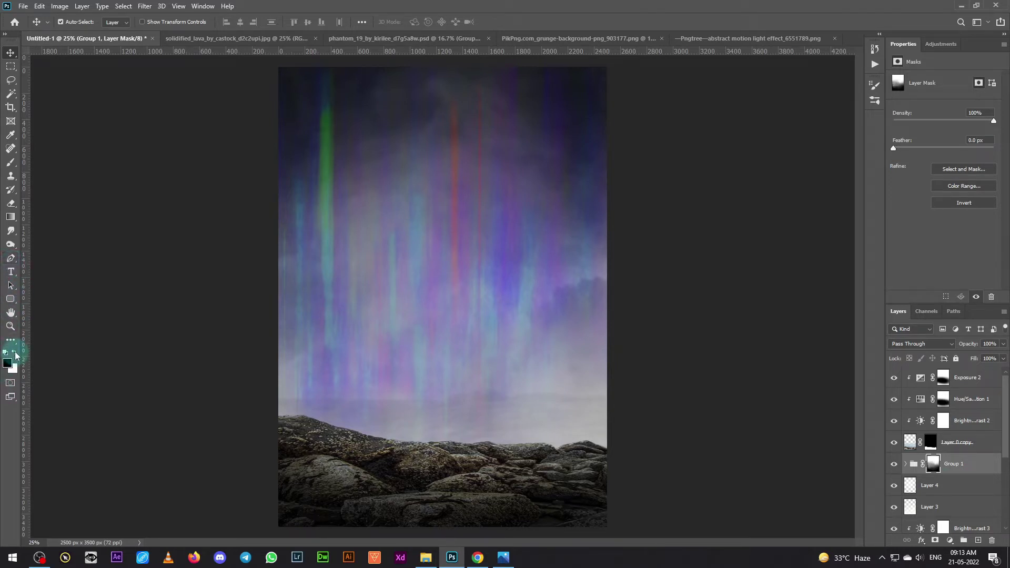
left_click(11, 162)
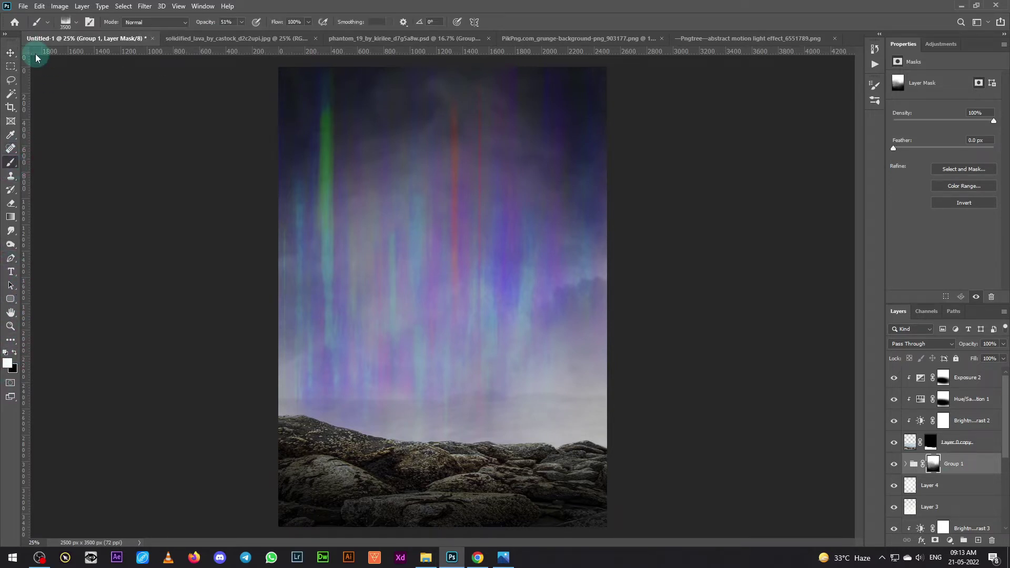
left_click(38, 22)
left_click(69, 23)
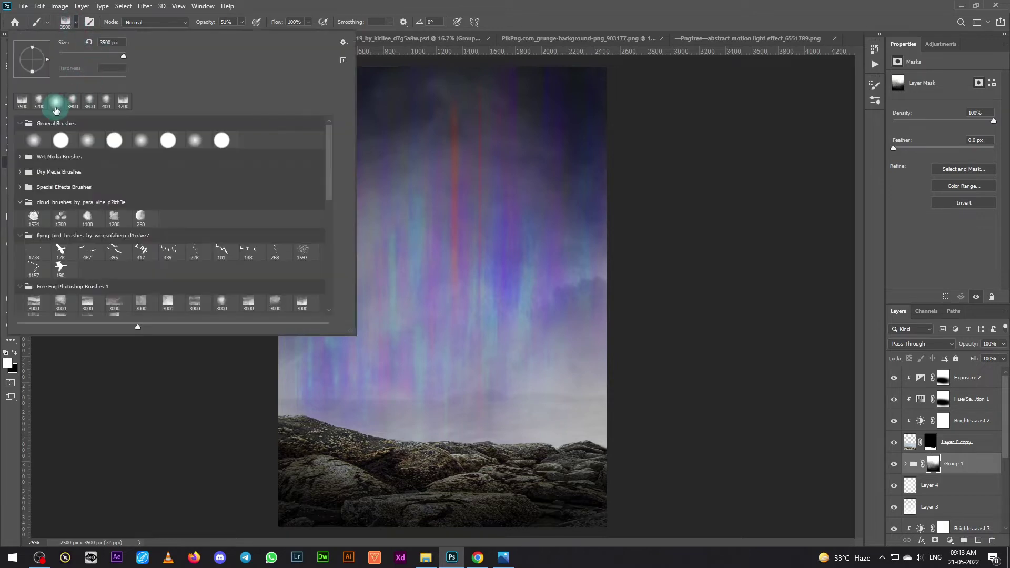
left_click(245, 24)
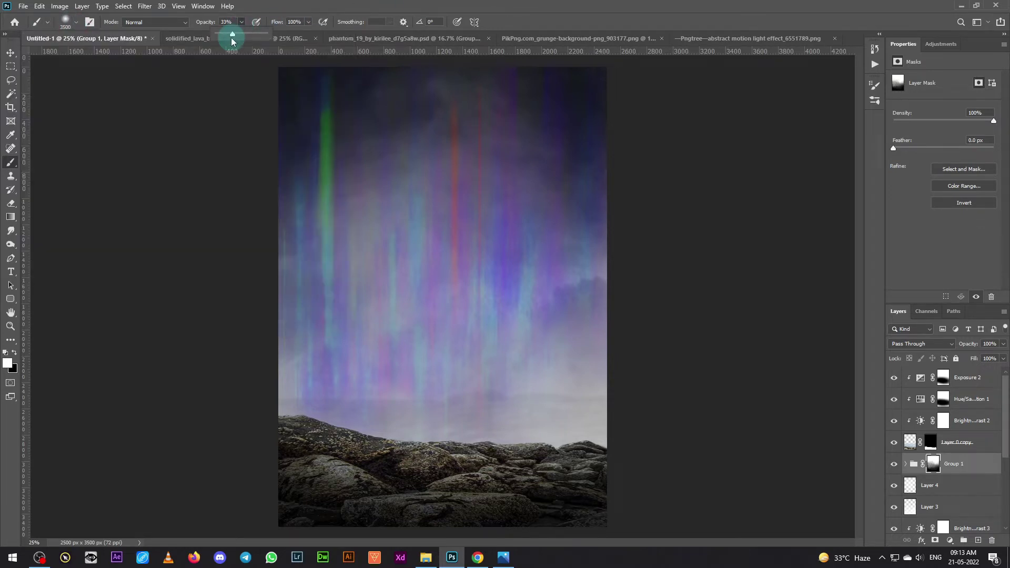
left_click_drag(228, 42, 227, 42)
key("bracketleft")
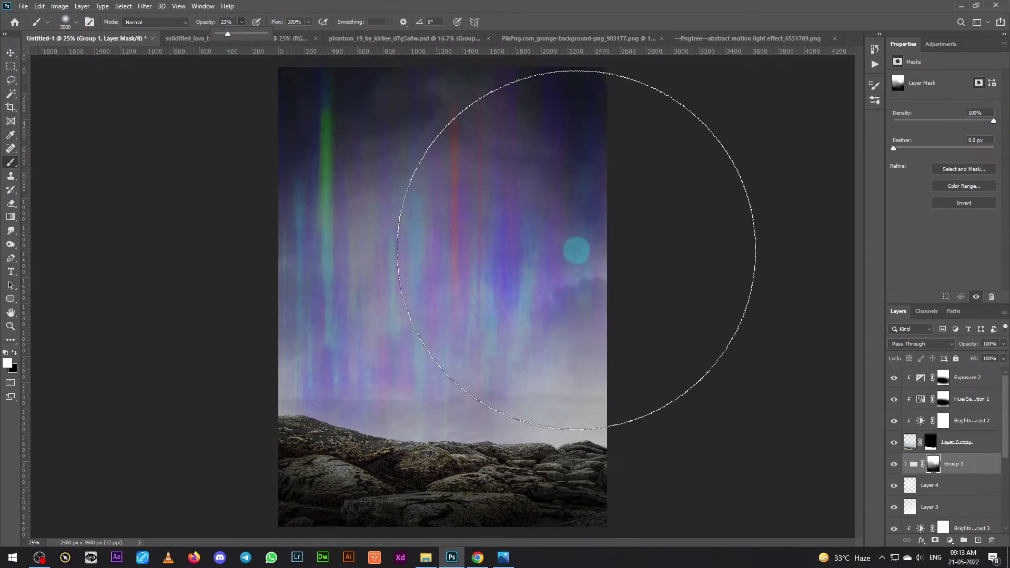
key("bracketleft")
key("bracketleft")
key("bracketleft")
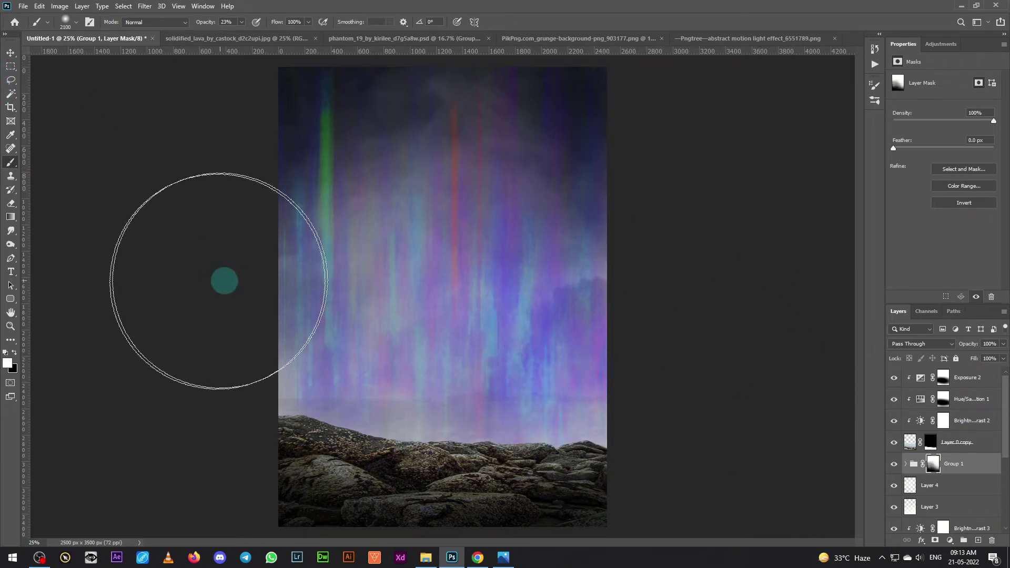
left_click(11, 53)
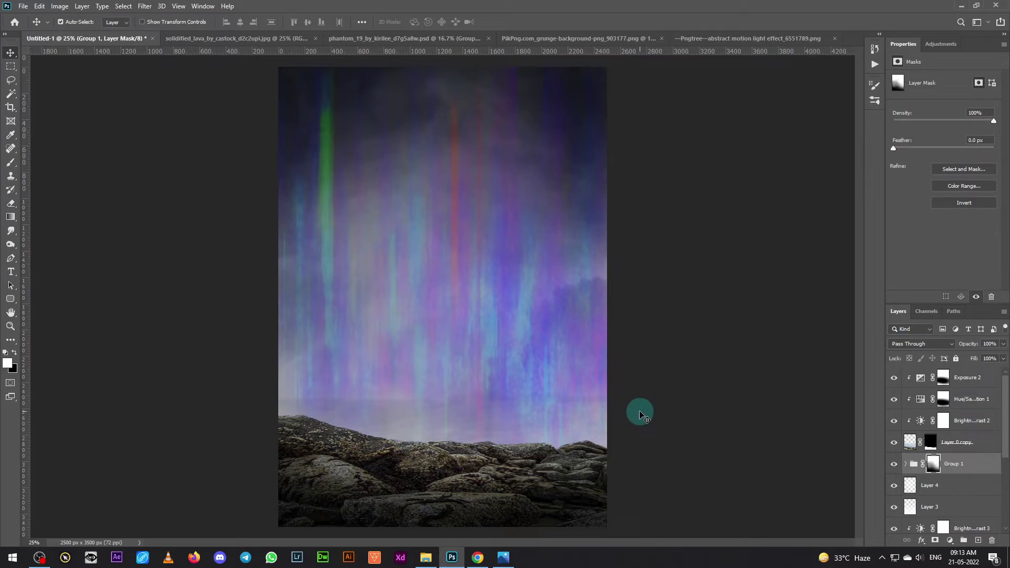
Step: Add a new layer above Layer 4 and brush a soft blue glow along the rocky horizon
left_click(979, 491)
left_click(978, 540)
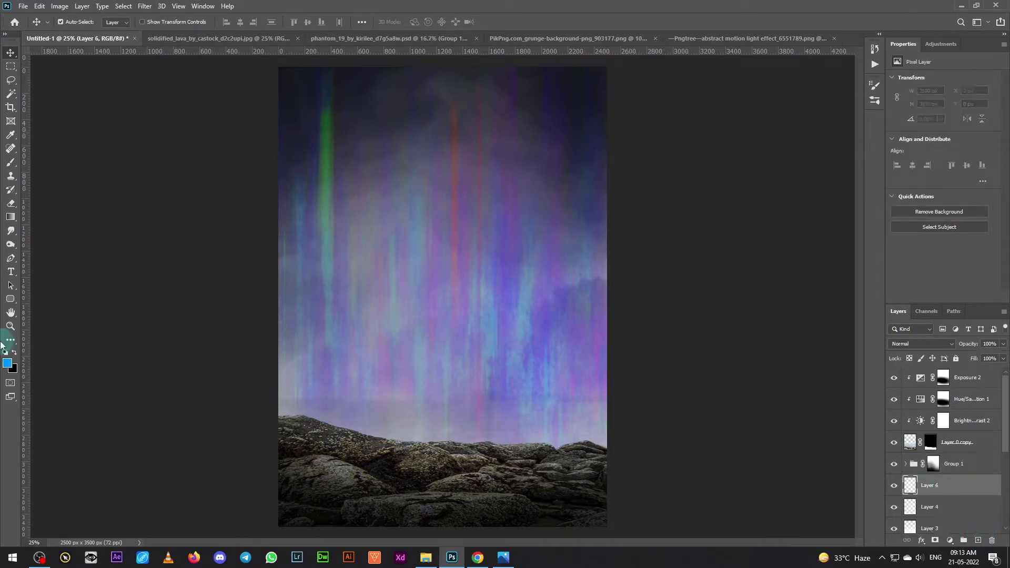
left_click(11, 163)
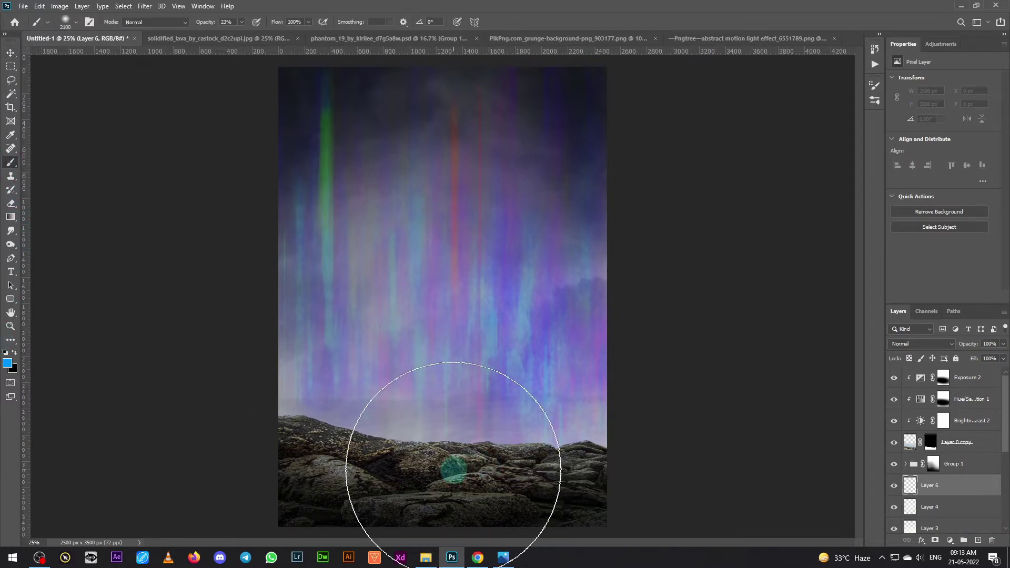
left_click(453, 466)
mouse_move(557, 483)
left_mouse_down()
mouse_move(292, 469)
mouse_move(164, 508)
mouse_move(779, 479)
left_mouse_up()
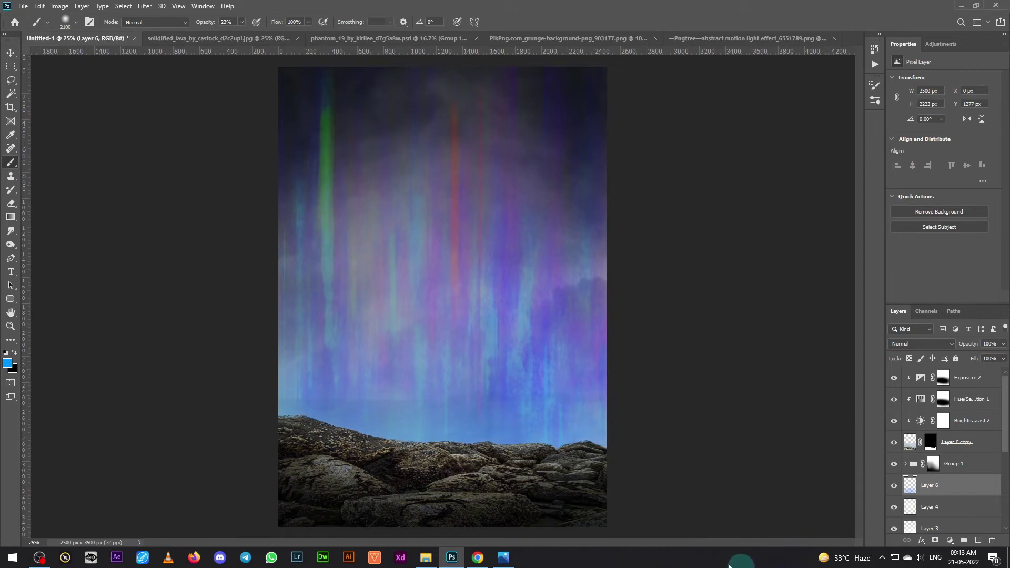
left_click(11, 53)
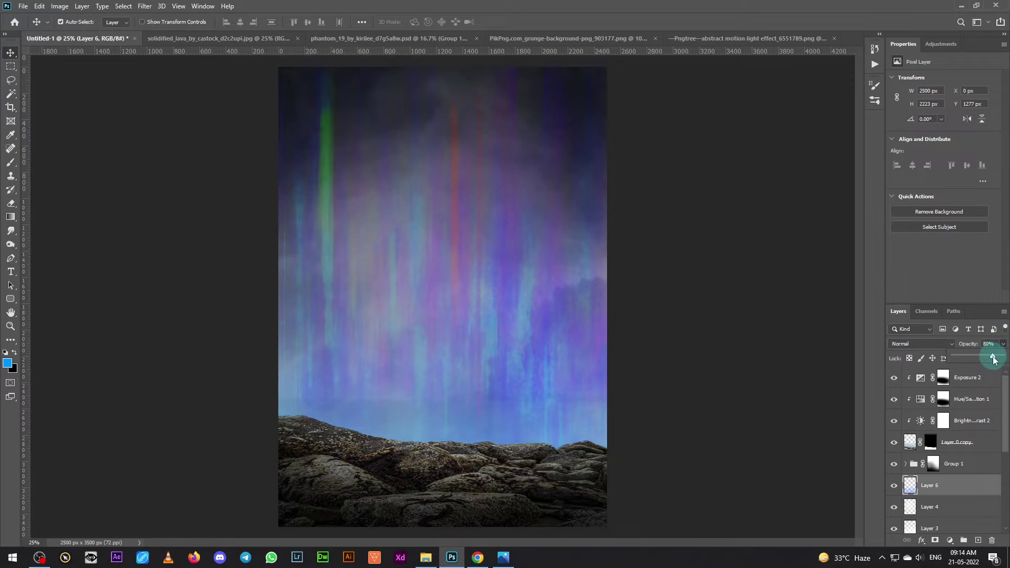
Step: Drag the orange-yellow motion light streaks in from the Pngtree image, rotate them -90° and enlarge them
left_click(747, 38)
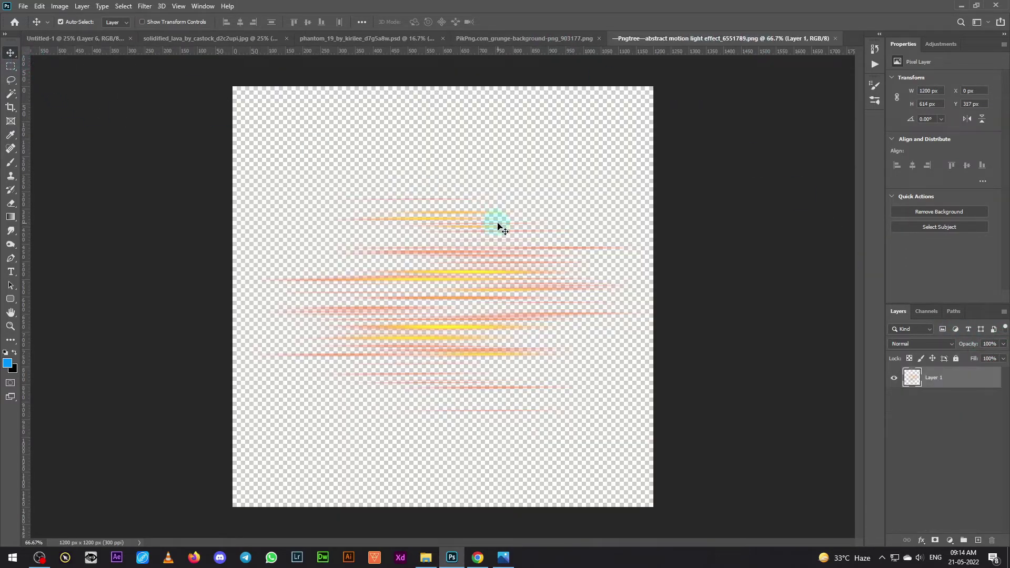
mouse_move(545, 226)
left_mouse_down()
mouse_move(196, 105)
mouse_move(457, 286)
left_mouse_up()
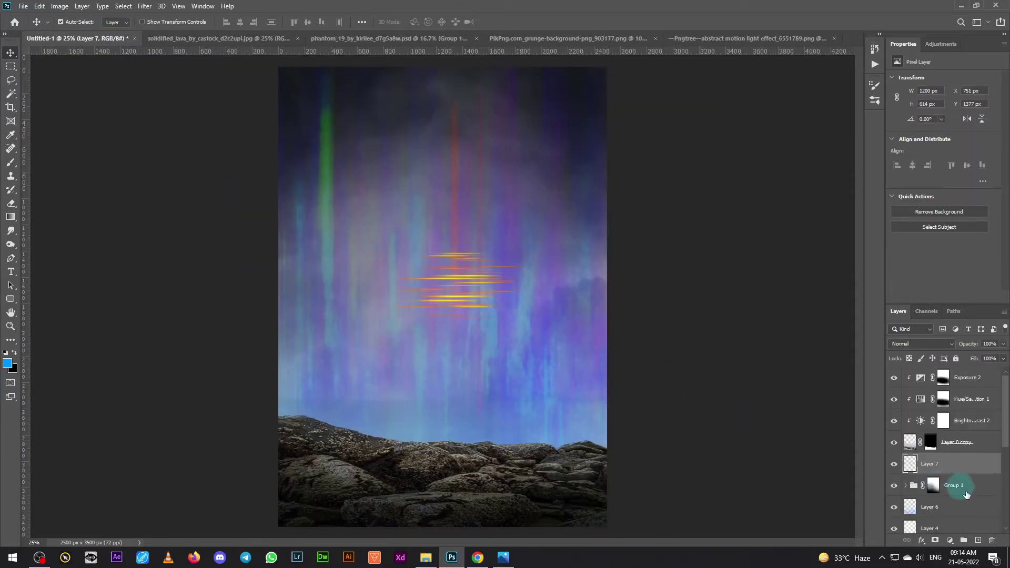
key("ctrl+t")
left_click_drag(624, 387, 529, 167)
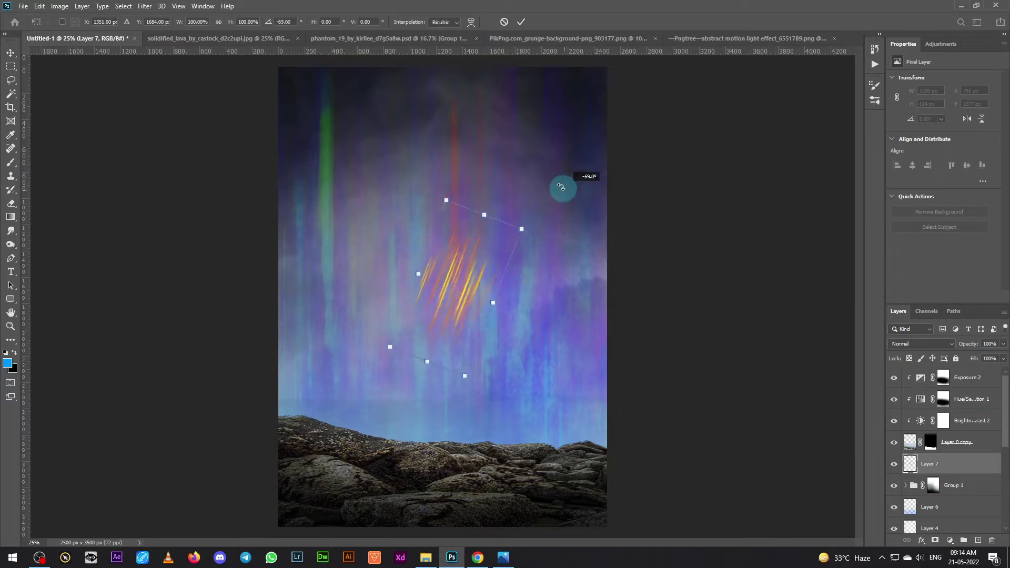
left_click_drag(495, 209, 712, 90)
mouse_move(488, 324)
left_mouse_down()
mouse_move(485, 301)
mouse_move(483, 349)
left_mouse_up()
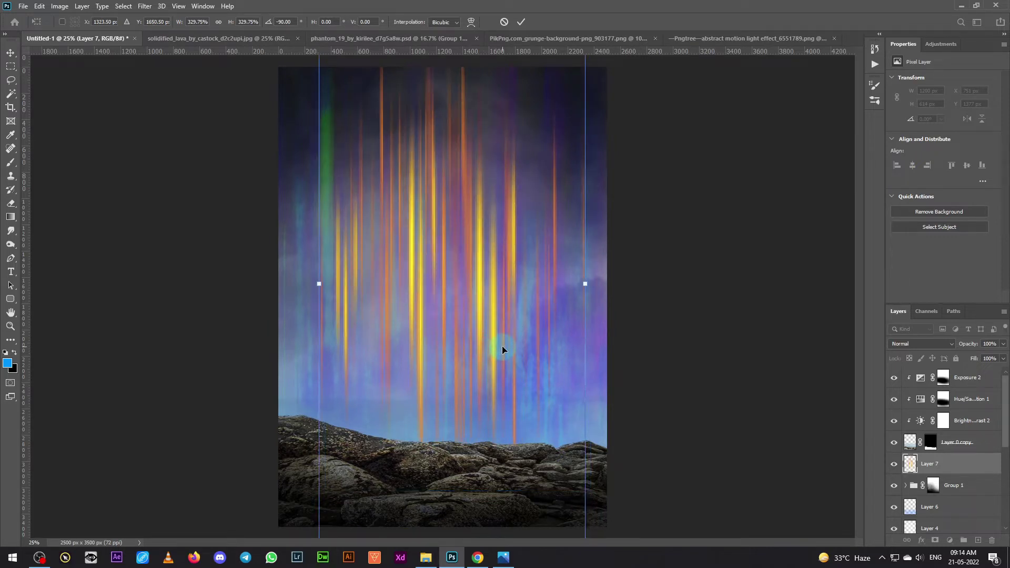
Step: Resize and shift the streaks to fill the sky just above the rocks, then commit
key("ctrl+minus")
left_click_drag(449, 113, 450, 209)
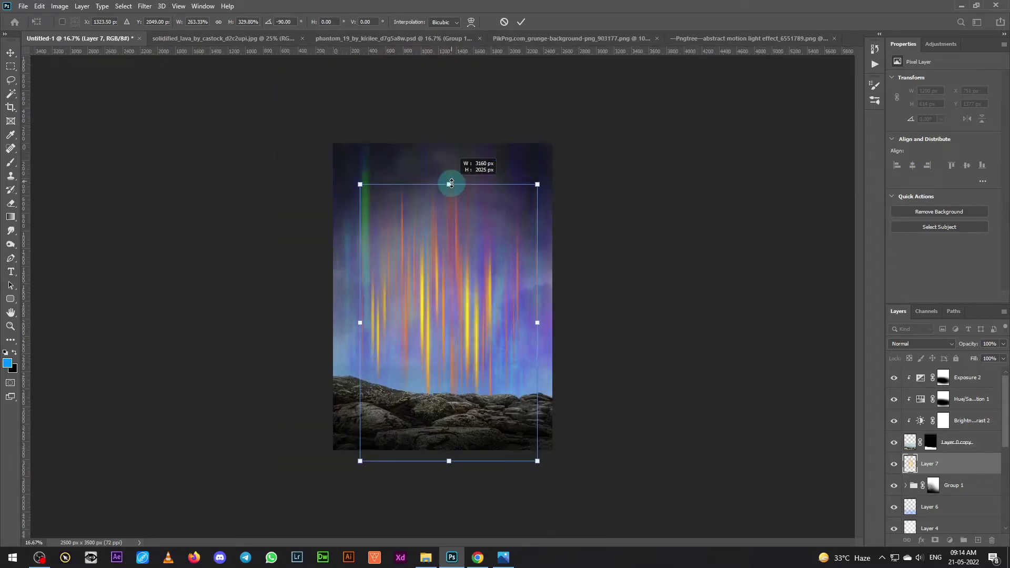
left_click_drag(536, 208, 567, 167)
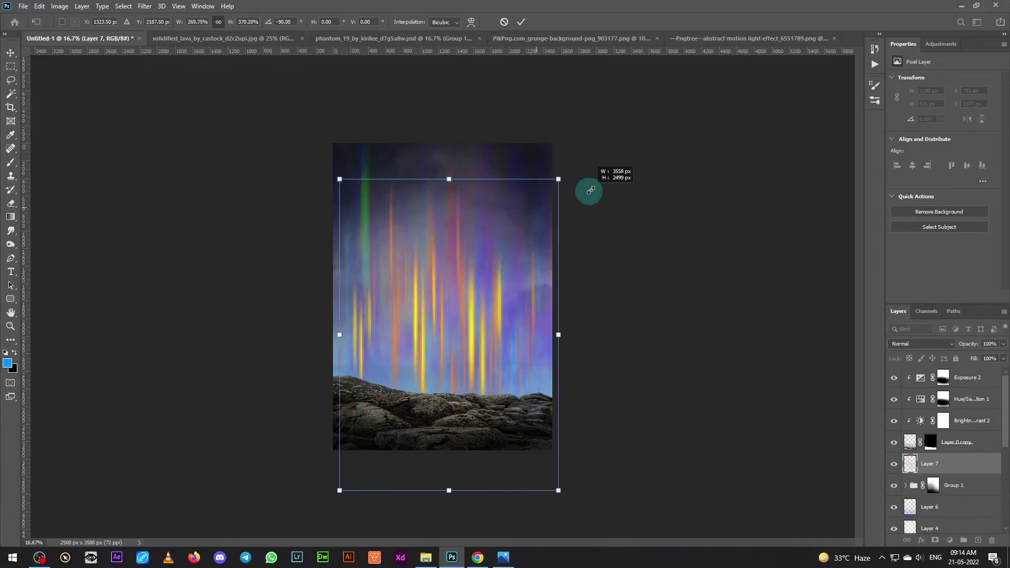
left_click_drag(513, 281, 512, 262)
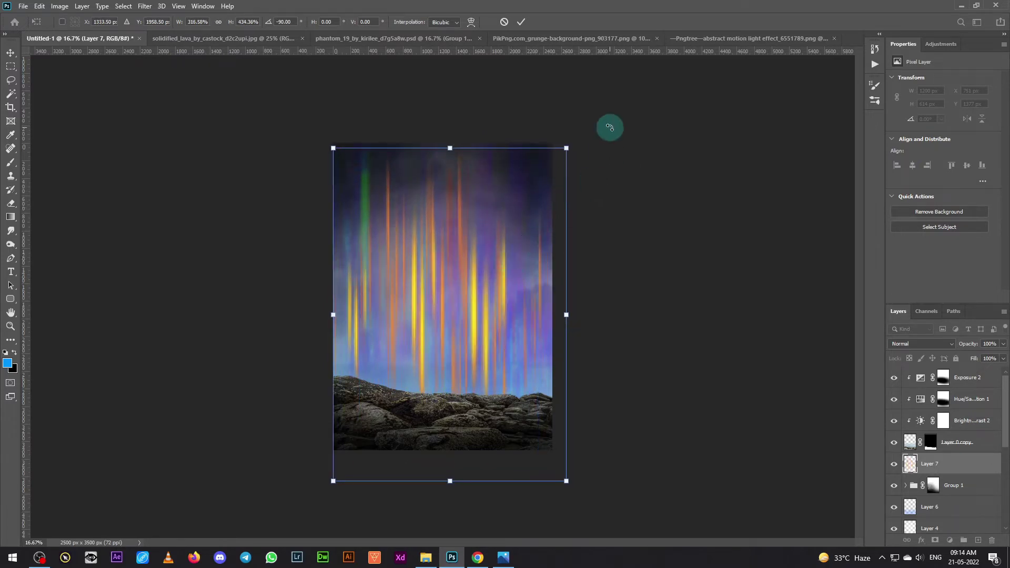
mouse_move(450, 481)
left_mouse_down()
mouse_move(454, 425)
mouse_move(453, 434)
left_mouse_up()
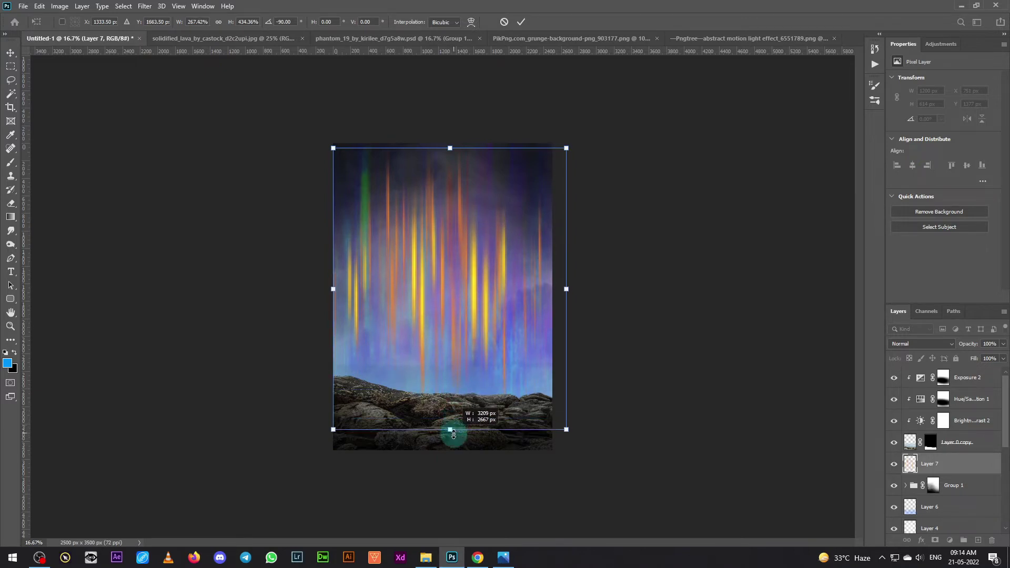
key("Return")
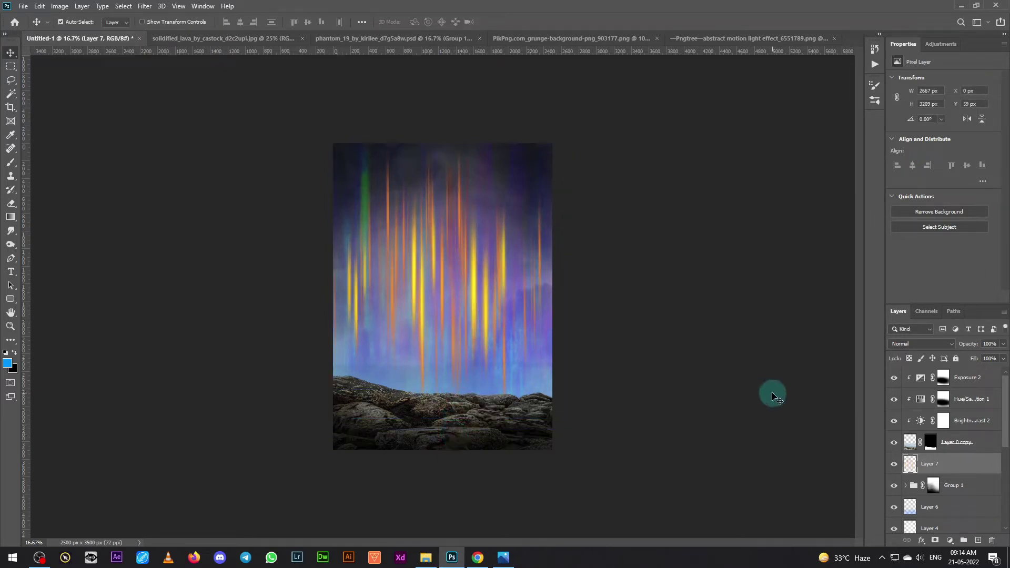
key("ctrl+plus")
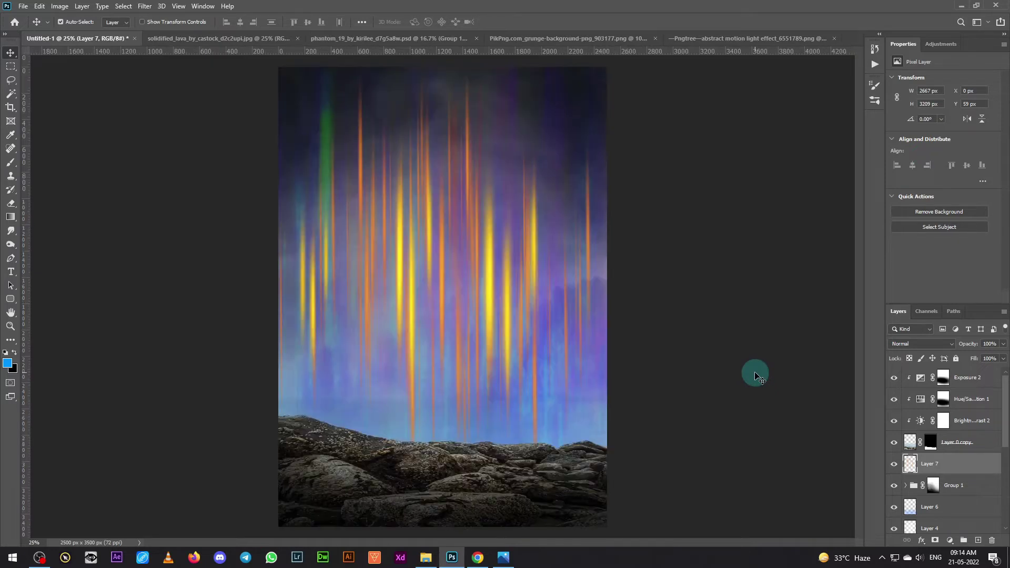
Step: Add a Hue/Saturation layer clipped to Layer 7: Hue about +144, Saturation -24, Lightness -3
left_click(950, 540)
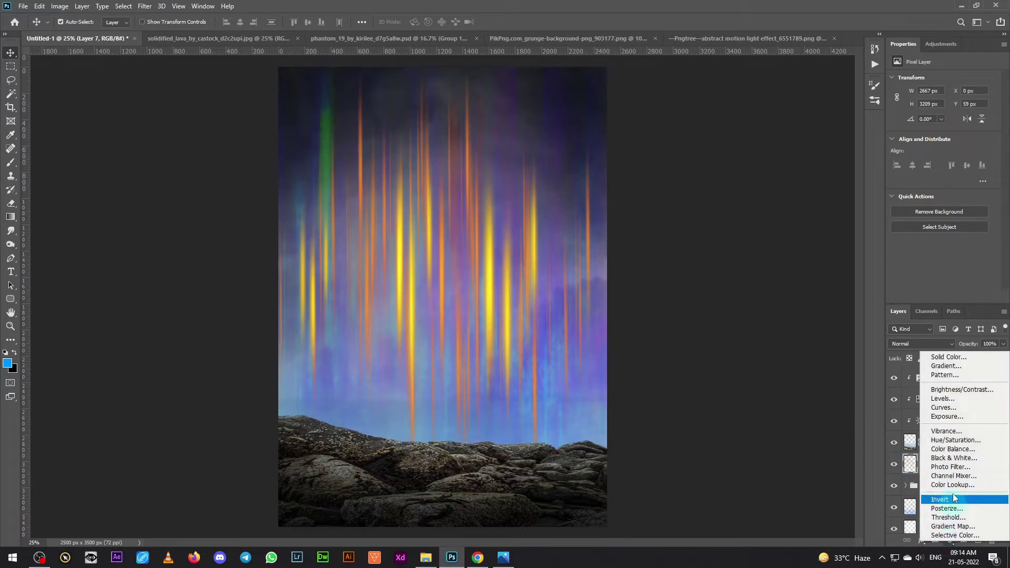
left_click(958, 441)
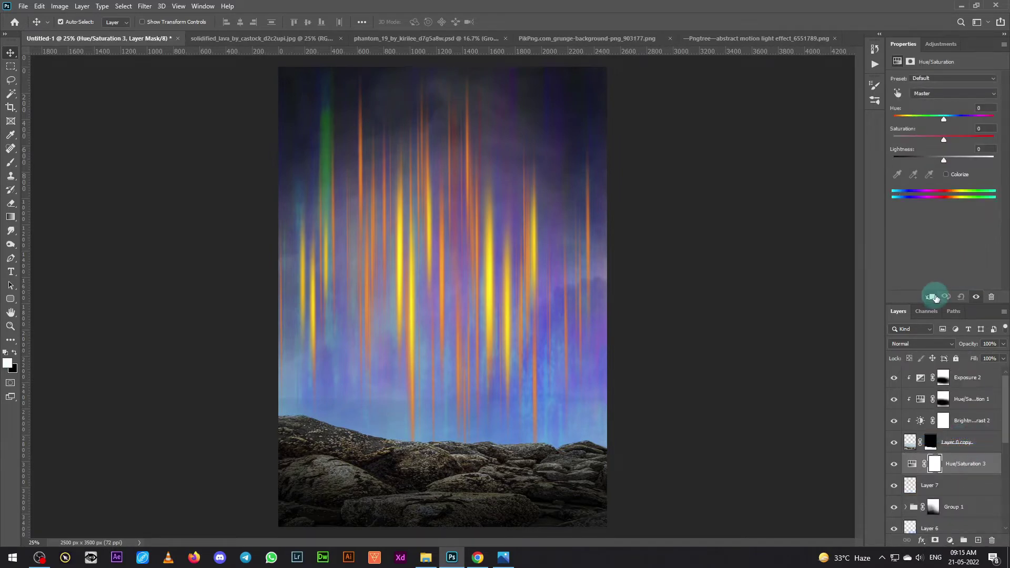
left_click(932, 297)
left_click_drag(944, 119, 990, 120)
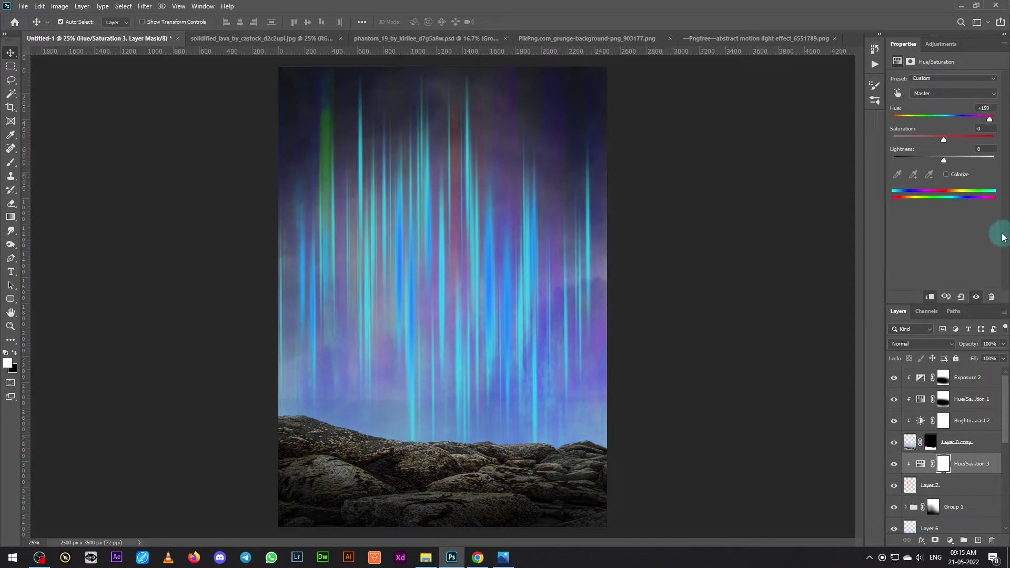
left_click_drag(986, 358, 1002, 356)
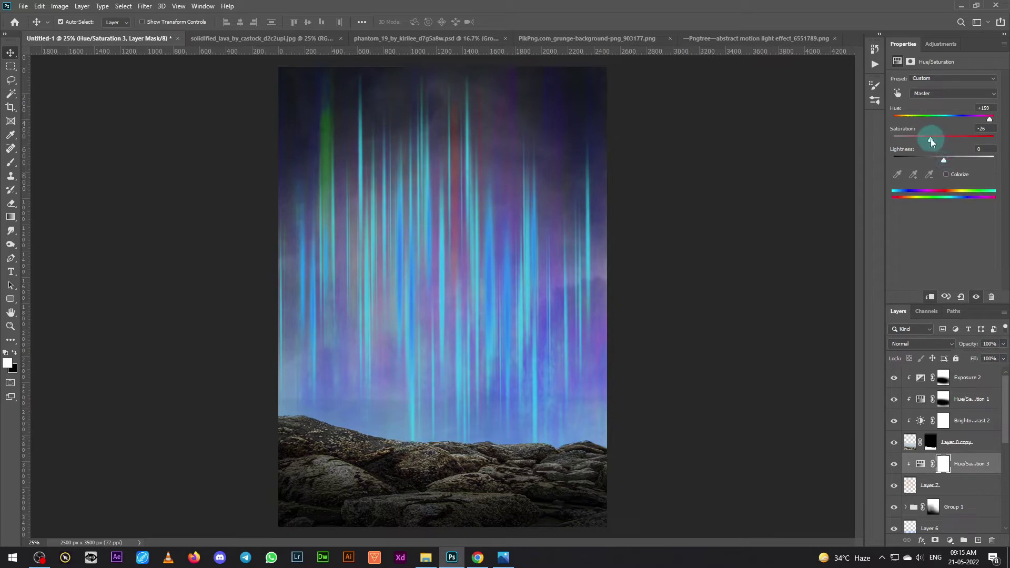
mouse_move(929, 138)
left_mouse_down()
mouse_move(916, 142)
mouse_move(967, 159)
mouse_move(933, 159)
mouse_move(942, 159)
left_mouse_up()
left_click_drag(991, 122, 987, 125)
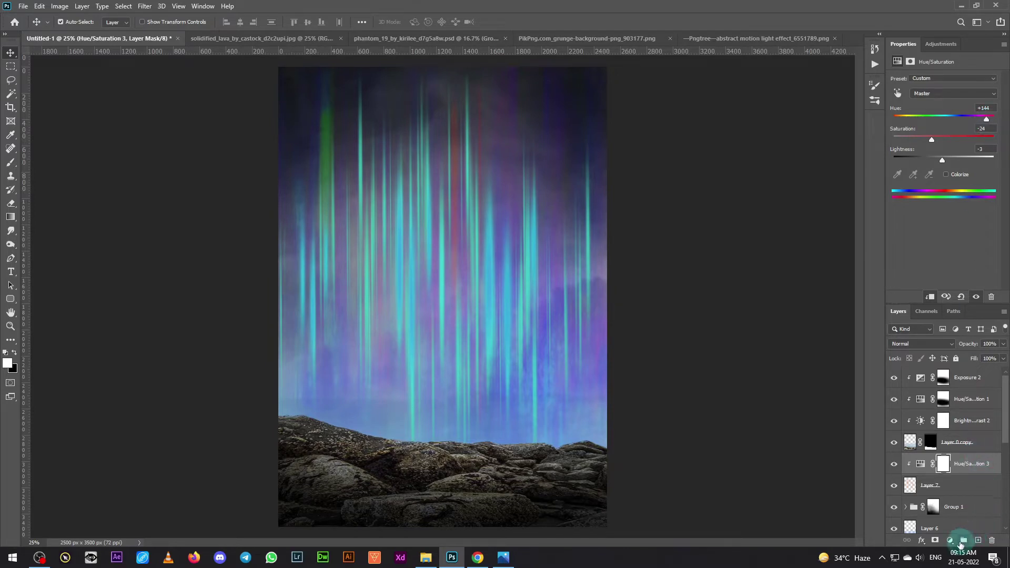
Step: Add a Brightness/Contrast layer clipped to Layer 7 that brightens the streaks with less contrast
left_click(950, 541)
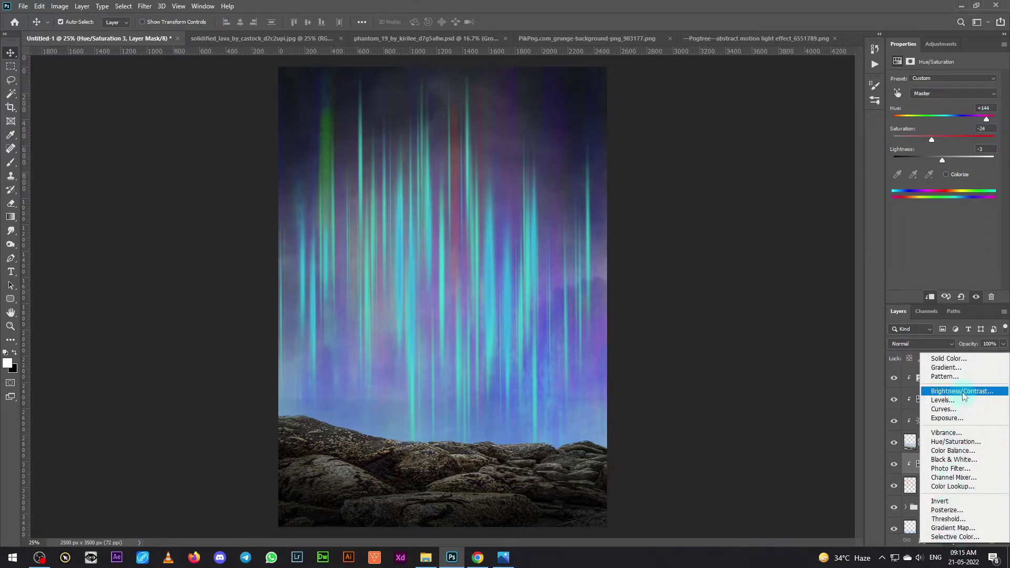
left_click(987, 398)
left_click(930, 296)
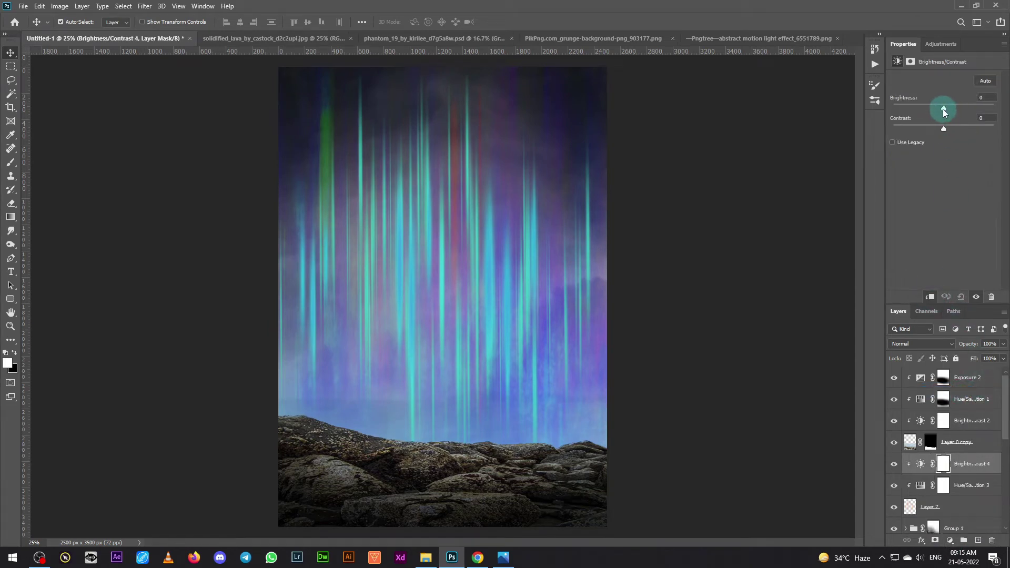
mouse_move(943, 110)
left_mouse_down()
mouse_move(960, 110)
mouse_move(864, 135)
left_mouse_up()
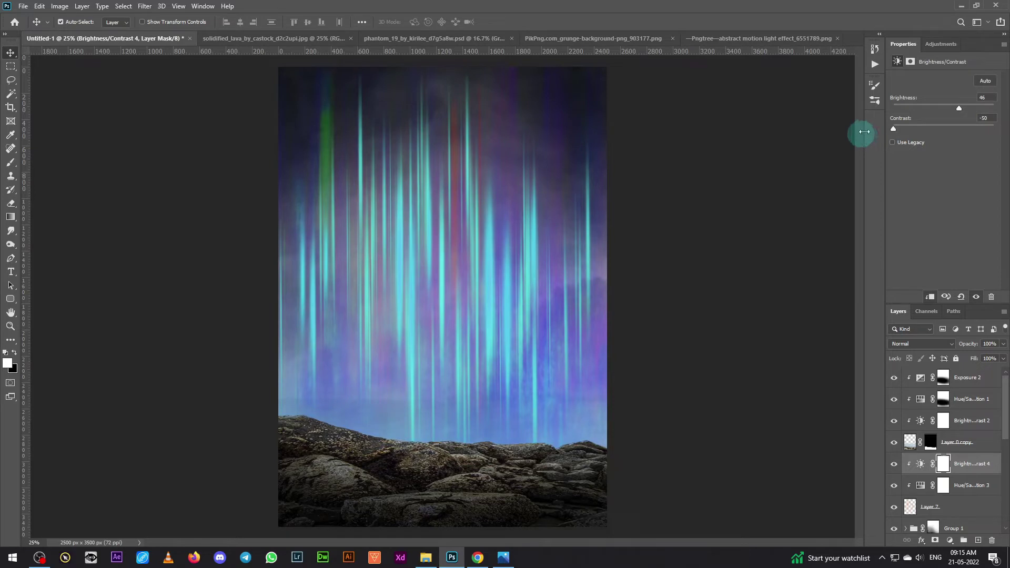
mouse_move(961, 108)
left_mouse_down()
mouse_move(921, 108)
mouse_move(976, 107)
mouse_move(968, 110)
left_mouse_up()
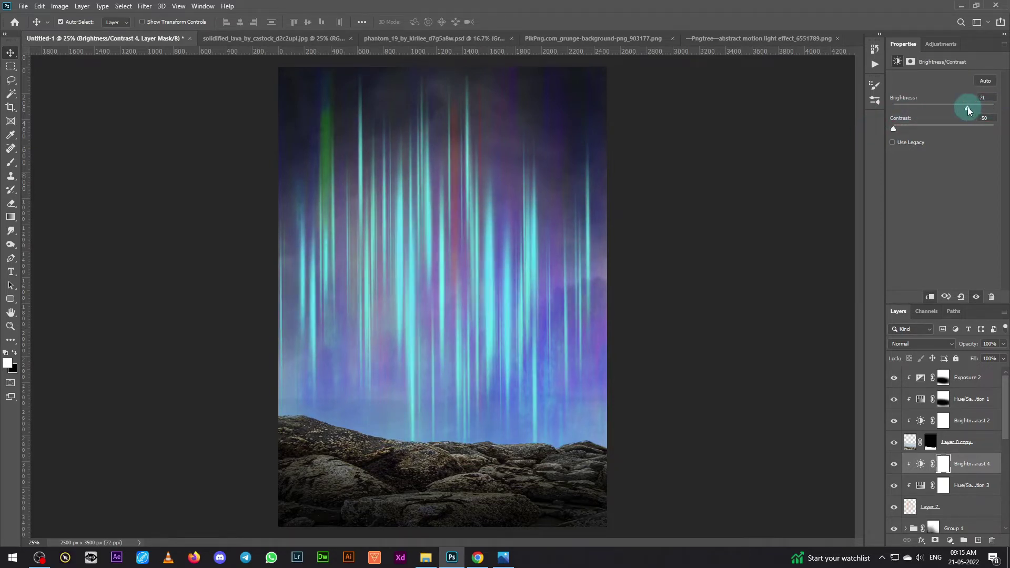
Step: Group Layer 7 with its two adjustments and fade the group to 32% opacity
left_click(978, 503)
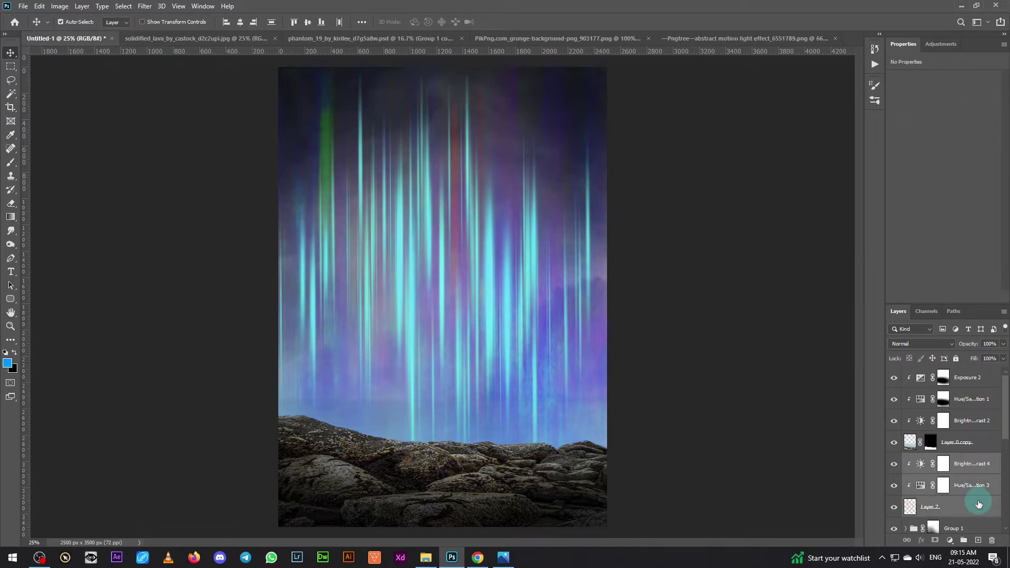
left_click(964, 541)
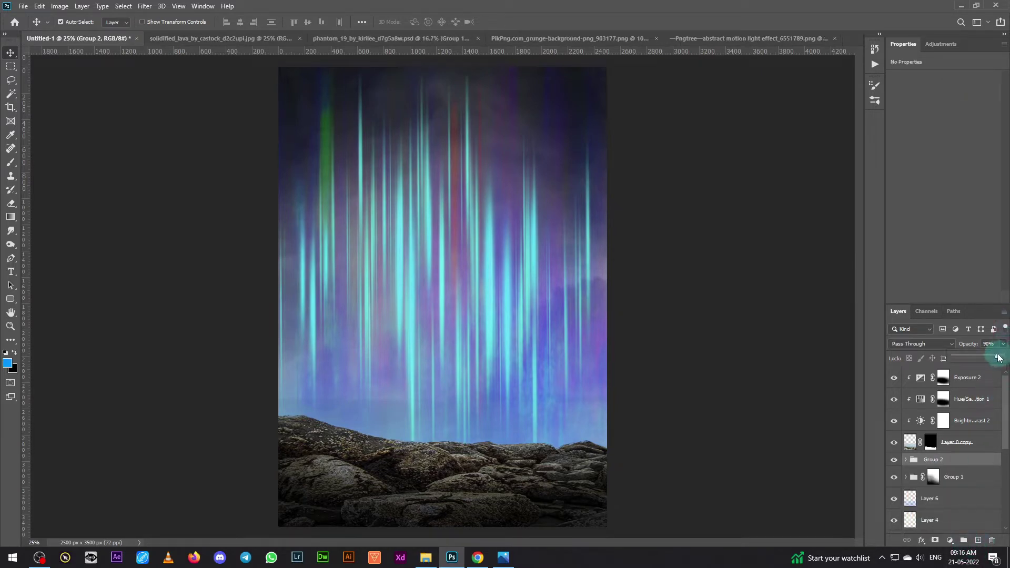
left_click_drag(985, 358, 967, 362)
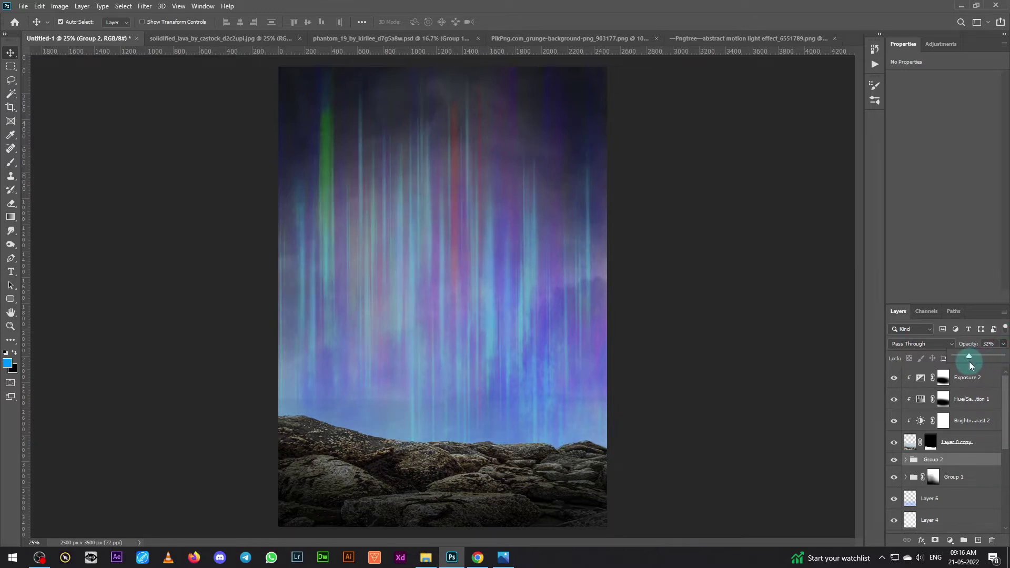
Step: In the woman's document, show her original photo layer and reposition the cut-out copy
left_click(555, 40)
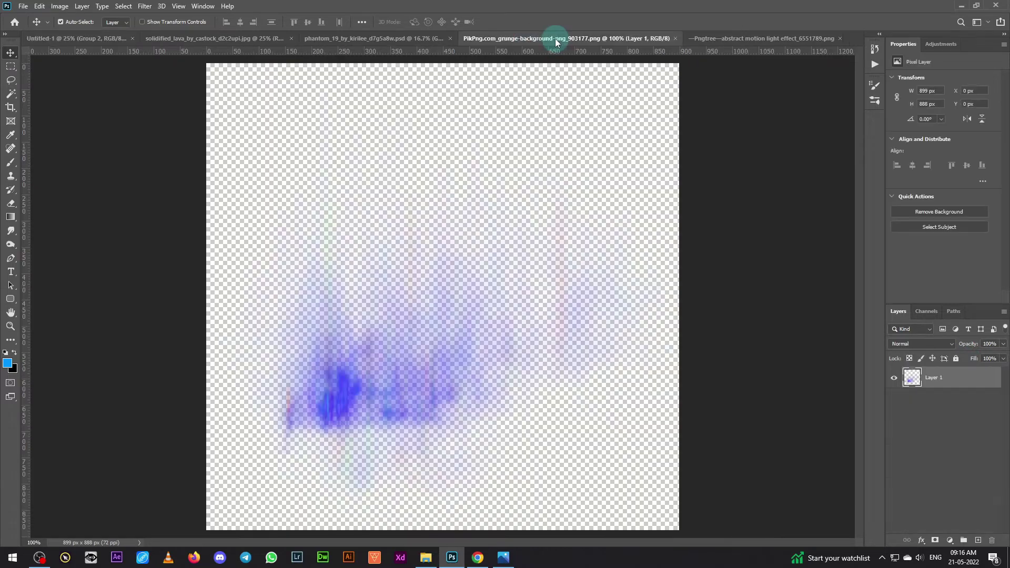
left_click(371, 37)
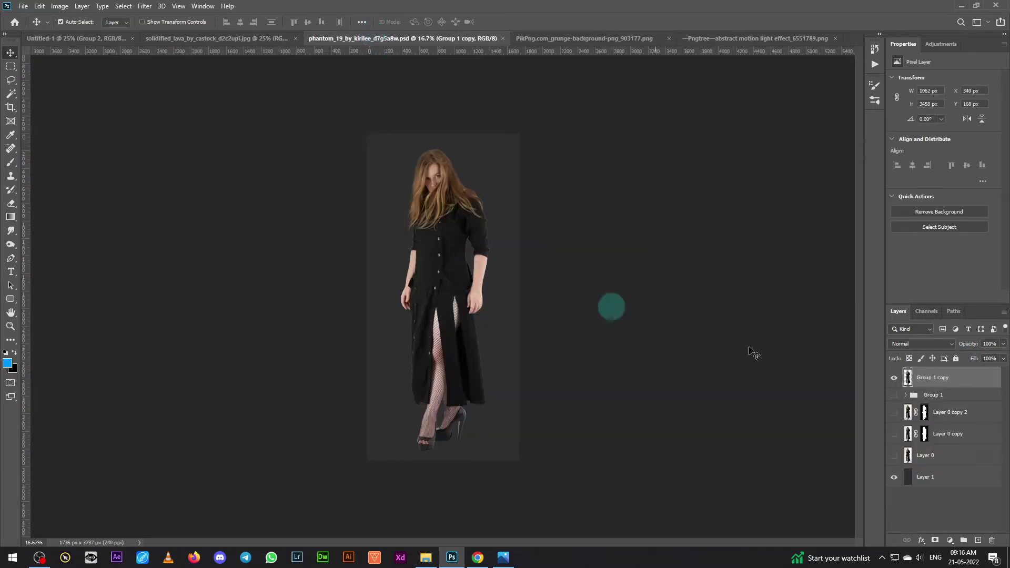
left_click(893, 456)
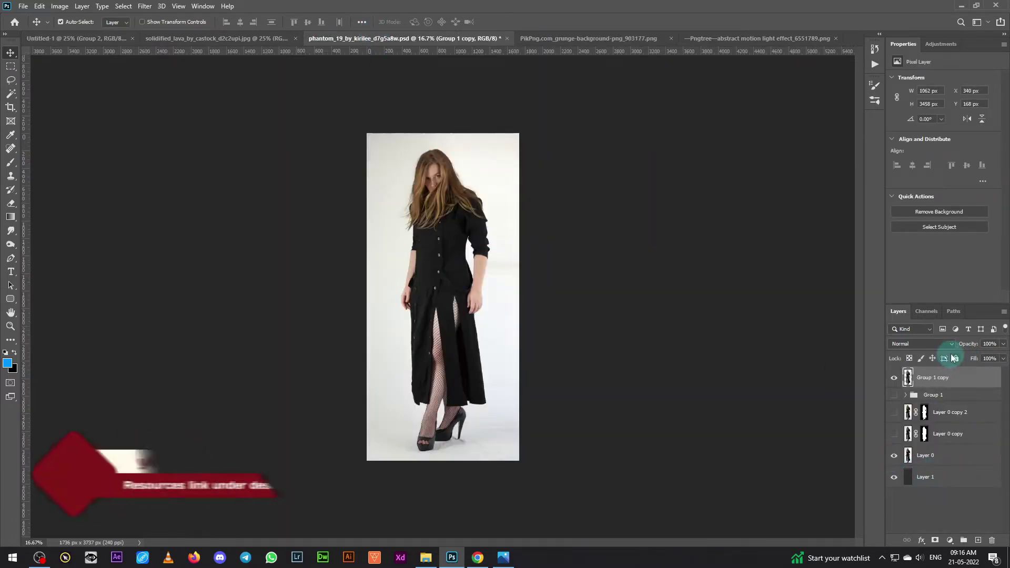
mouse_move(440, 233)
left_mouse_down()
mouse_move(465, 242)
mouse_move(466, 216)
mouse_move(394, 218)
mouse_move(528, 227)
mouse_move(447, 237)
mouse_move(443, 225)
mouse_move(482, 254)
mouse_move(442, 246)
left_mouse_up()
Step: Bring the cut-out woman into the composite at the top, scaled to ~75.6% on the rocks
left_click(53, 41)
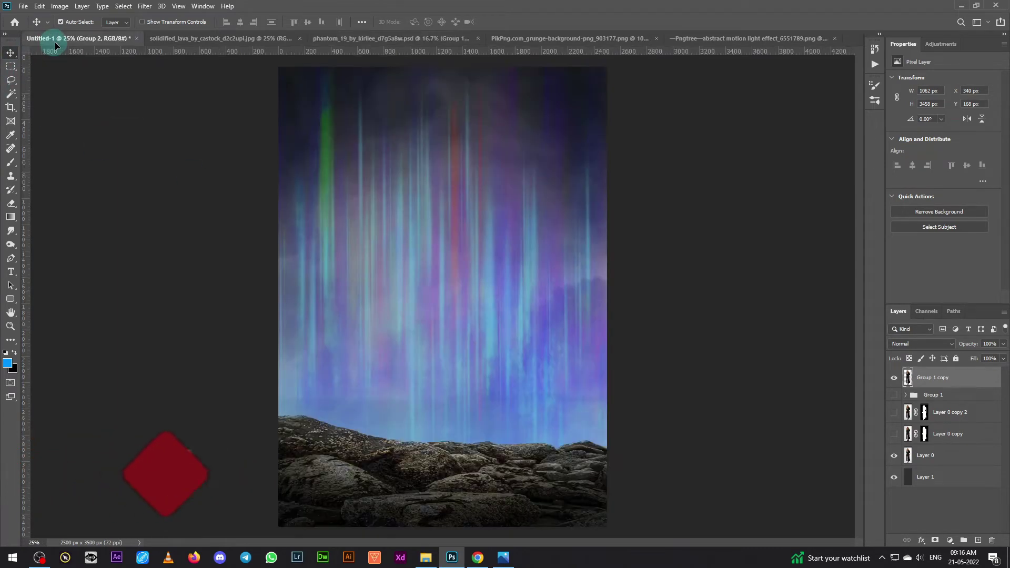
left_click_drag(55, 42, 474, 332)
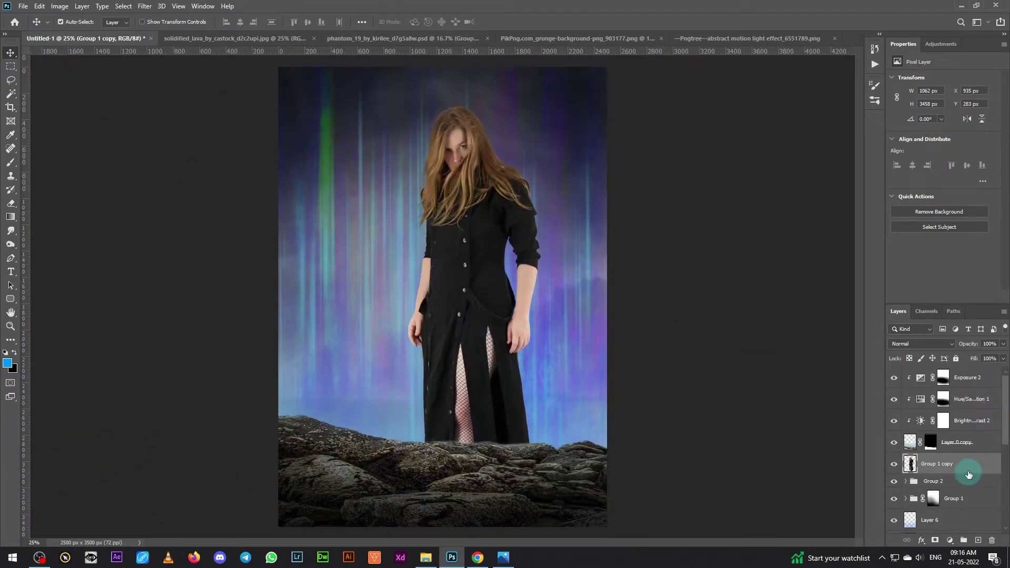
left_click_drag(969, 475, 969, 373)
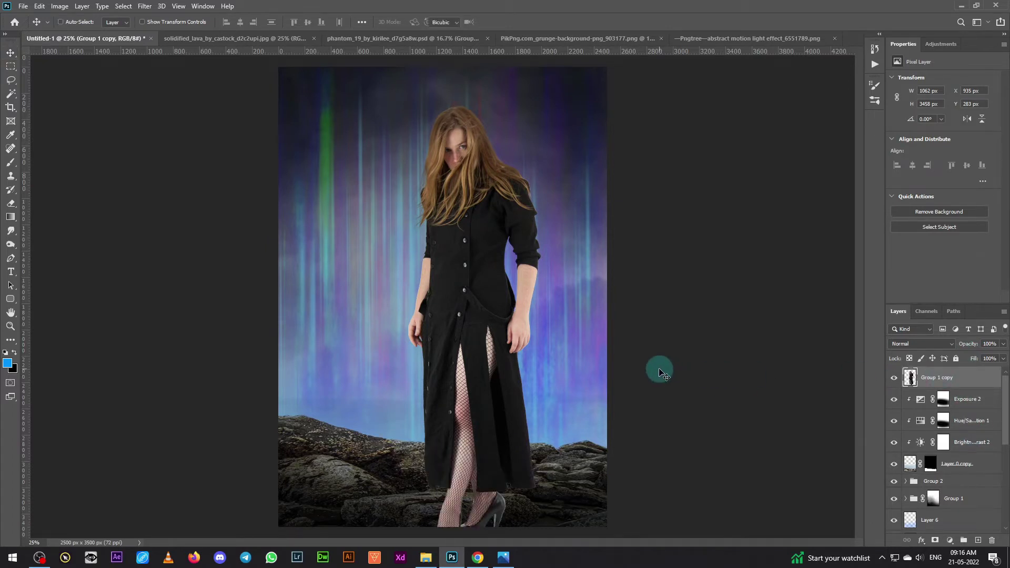
key("ctrl+t")
left_click_drag(541, 103, 523, 160)
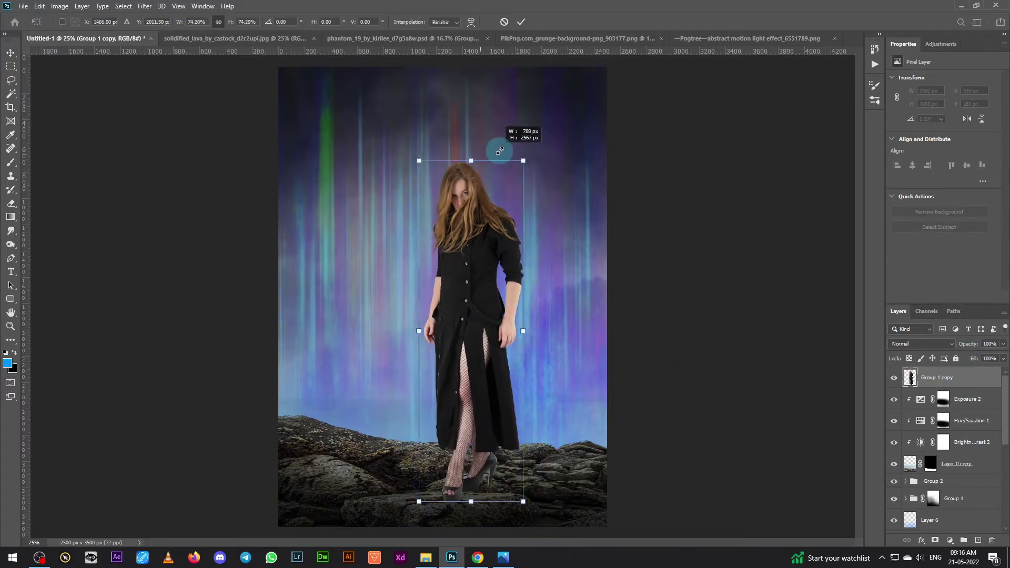
left_click_drag(472, 275, 441, 284)
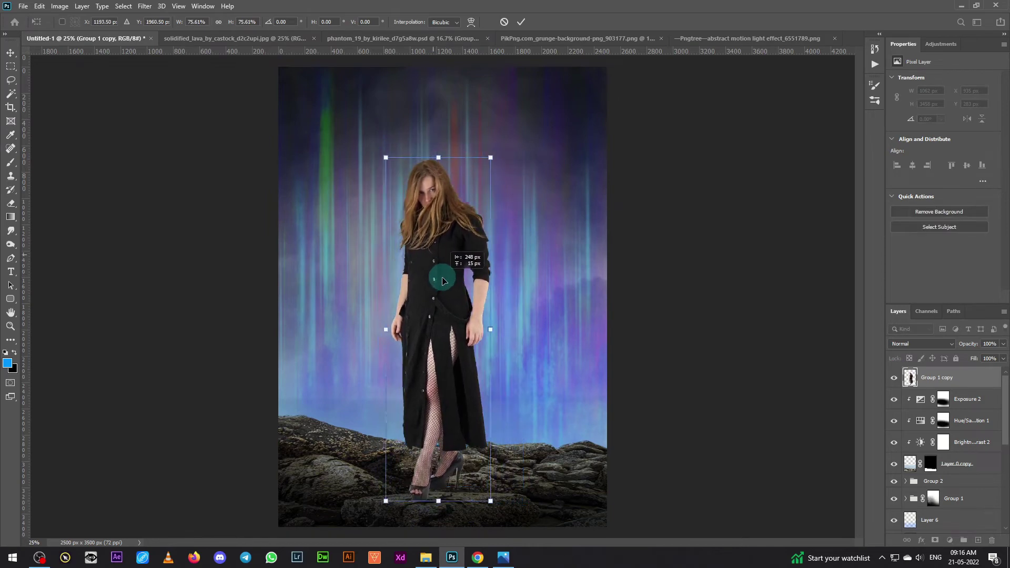
key("Return")
Step: Add a layer mask to the woman and zoom in on her feet
left_click(934, 544)
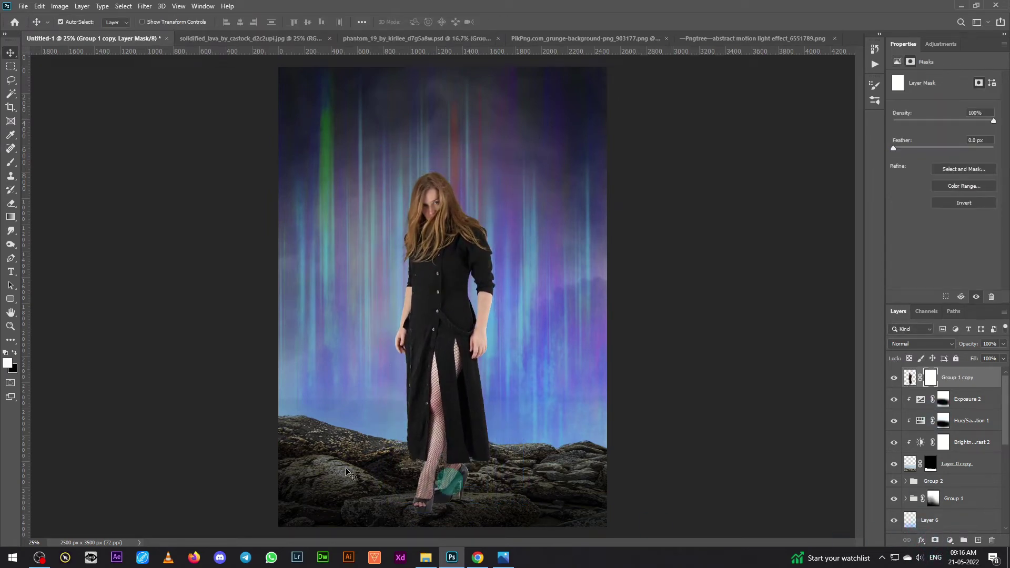
left_click(10, 326)
mouse_move(437, 487)
left_mouse_down()
mouse_move(468, 497)
mouse_move(491, 487)
left_mouse_up()
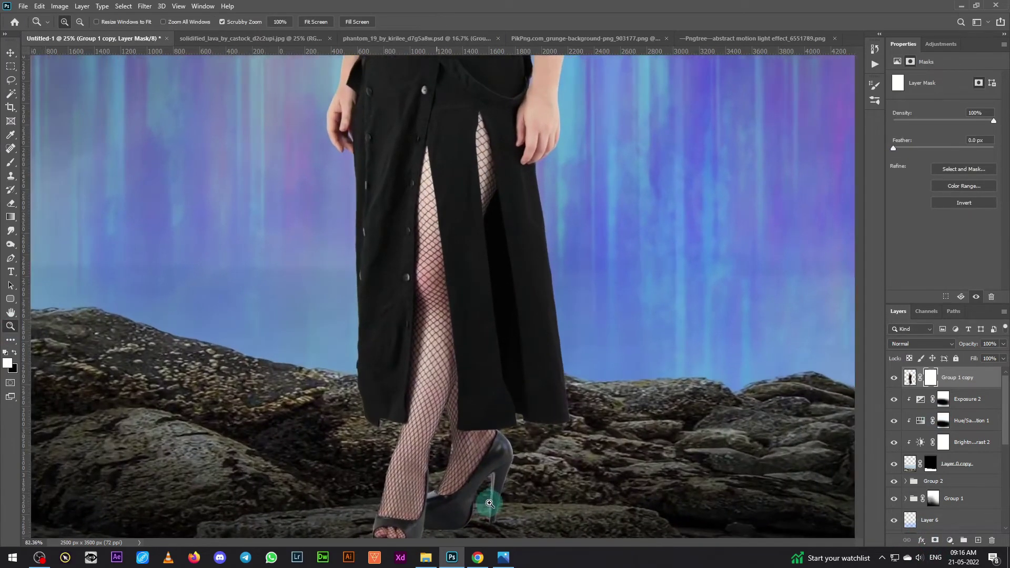
left_click_drag(342, 470, 383, 464)
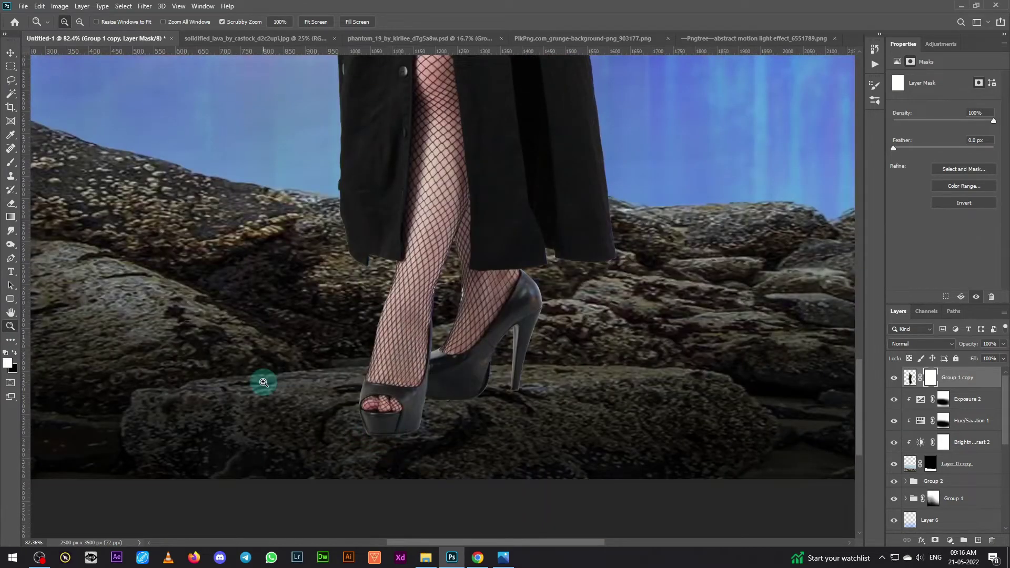
Step: Set up a black 70 px hard brush at 100% opacity
left_click(11, 163)
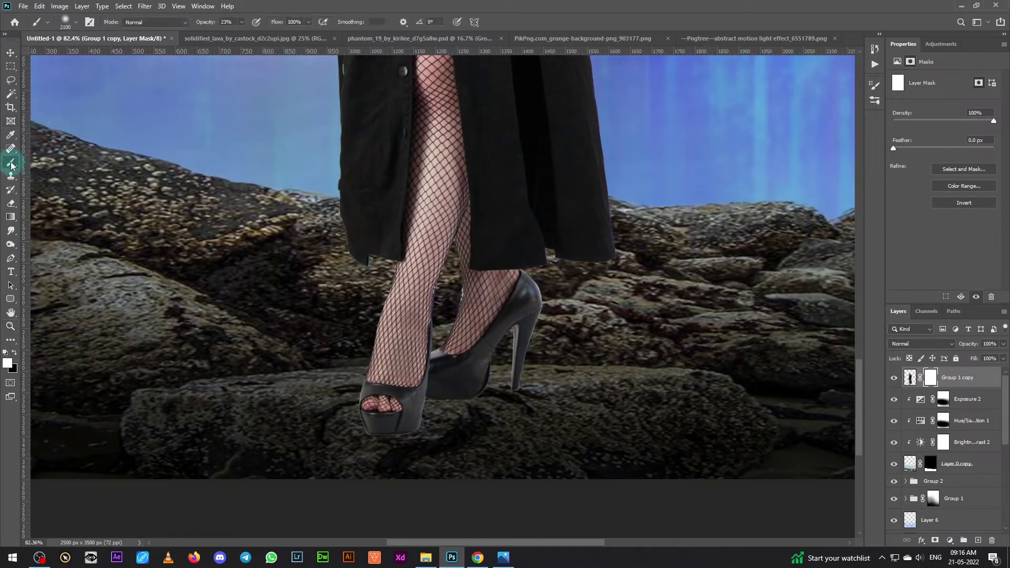
left_click(14, 352)
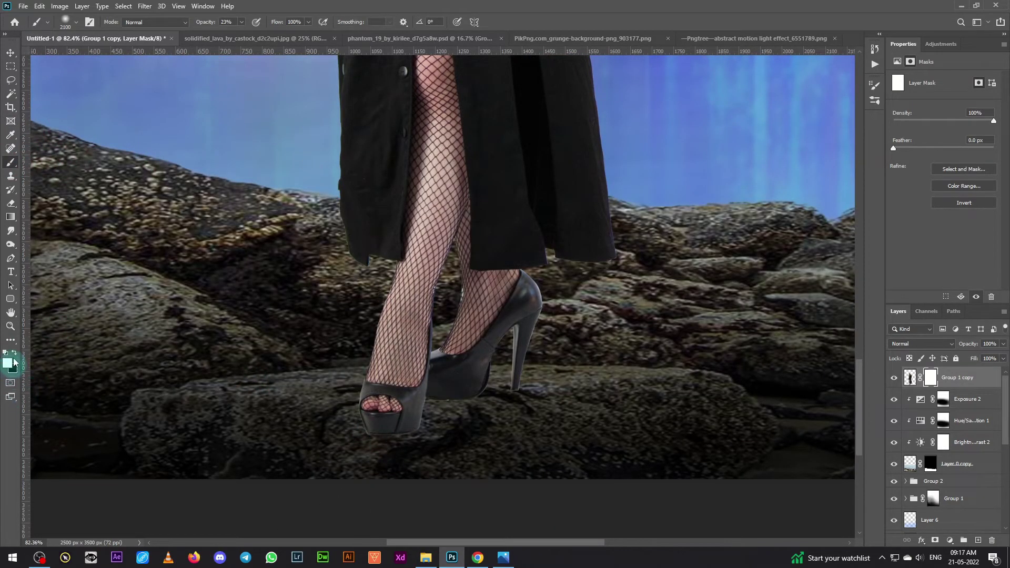
left_click(65, 22)
left_click(426, 5)
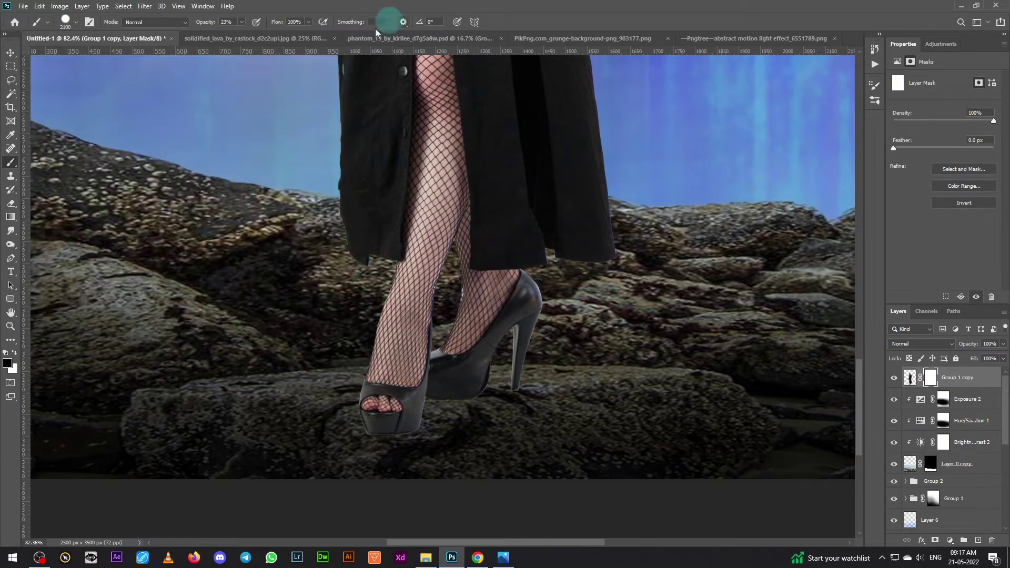
left_click_drag(243, 35, 340, 33)
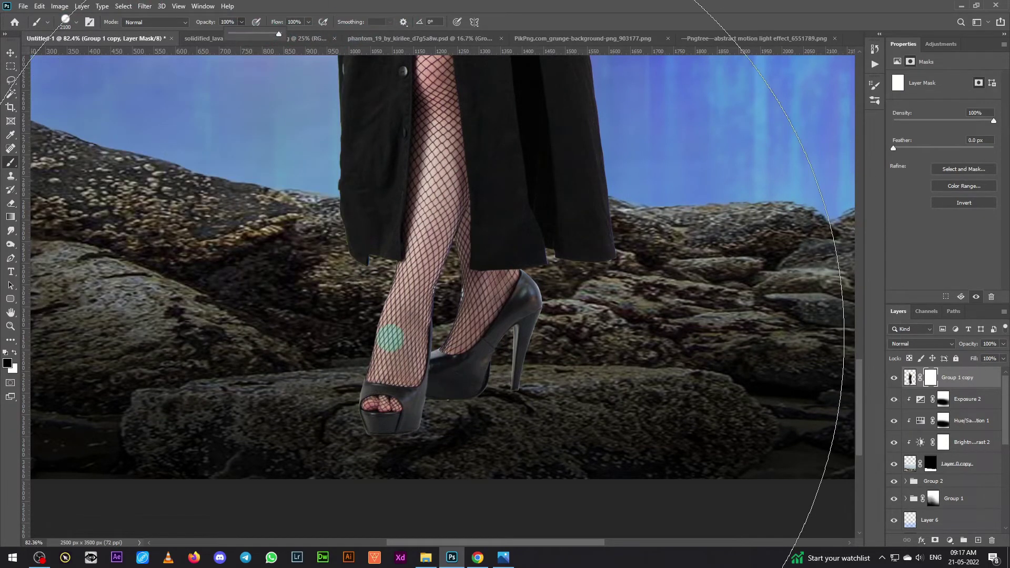
key("bracketleft")
key("bracketleft")
key("bracketleft")
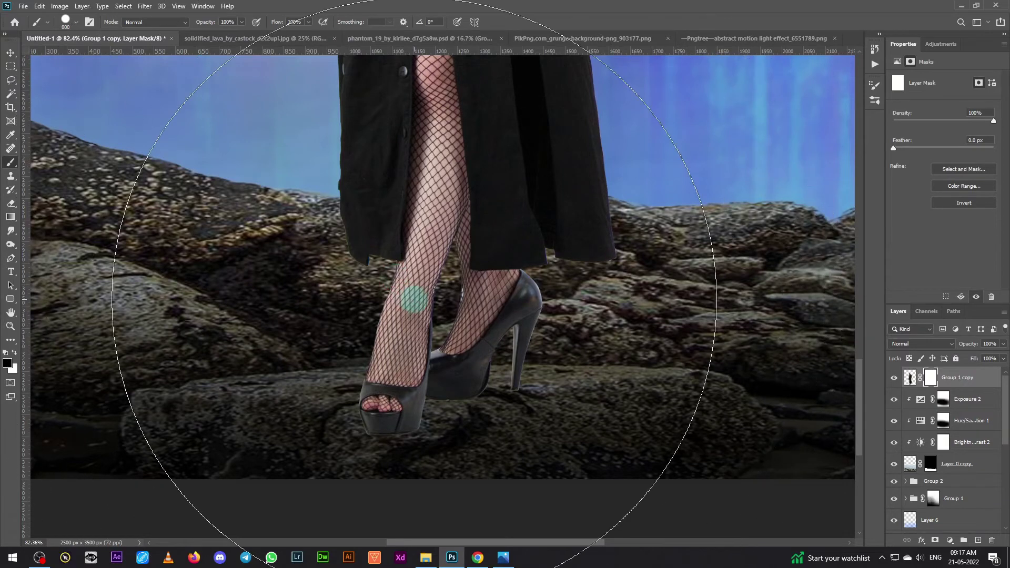
key("bracketright")
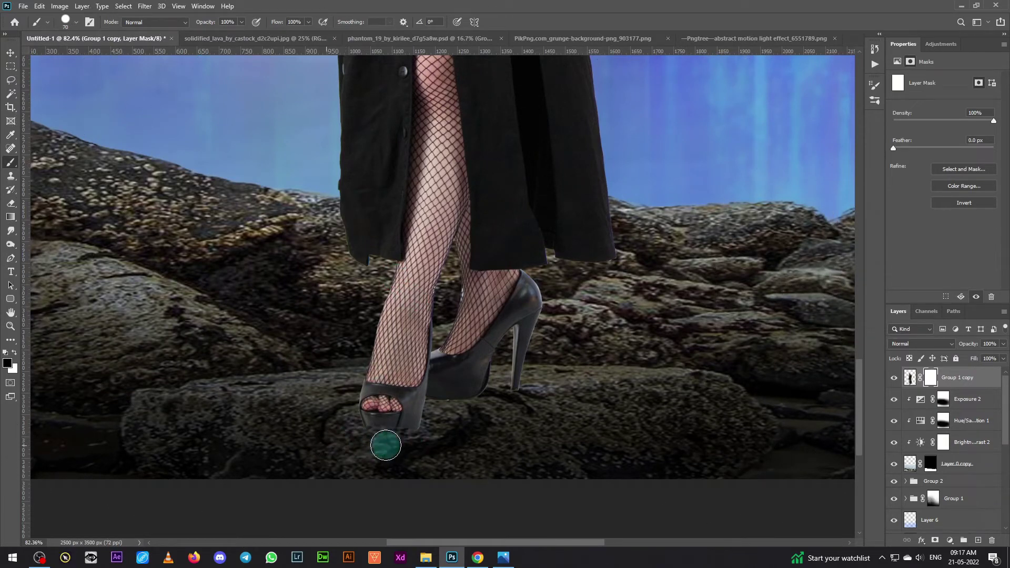
Step: Mask out the shoe bottoms, pink toe fragment and reddish streak along the rock edge
mouse_move(370, 445)
left_mouse_down()
mouse_move(526, 382)
mouse_move(378, 382)
left_mouse_up()
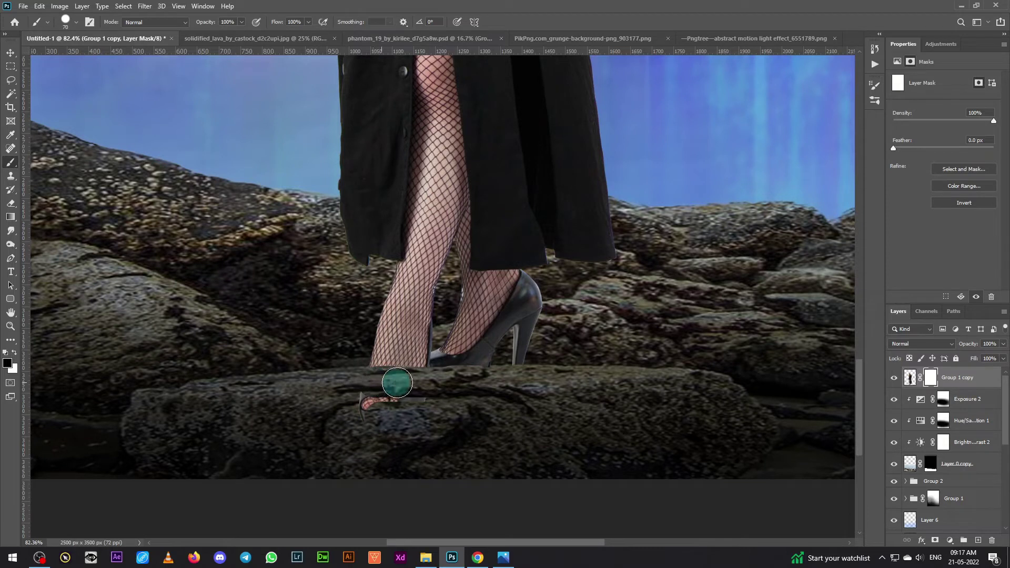
left_click_drag(371, 385, 354, 390)
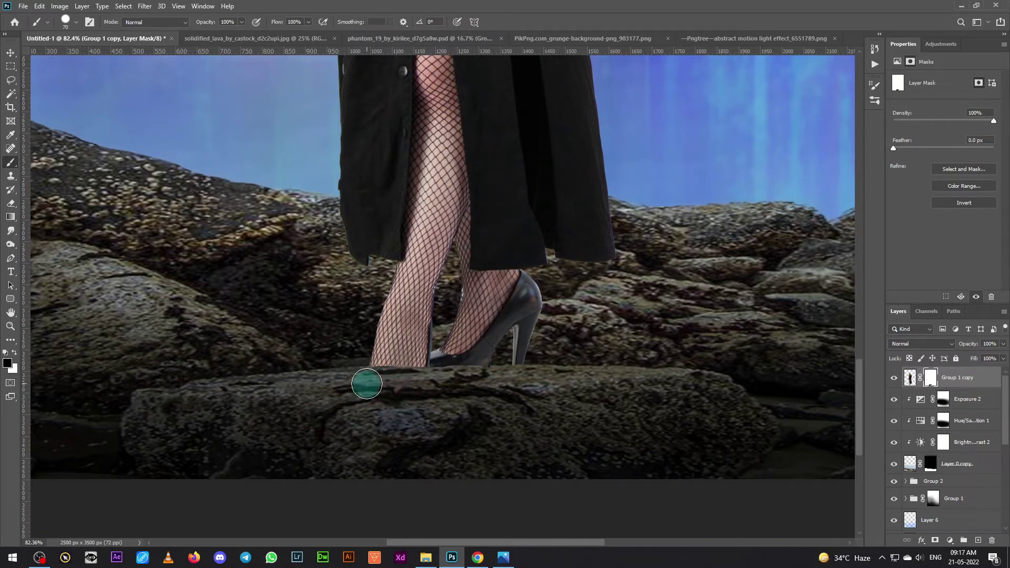
left_click_drag(374, 382, 482, 384)
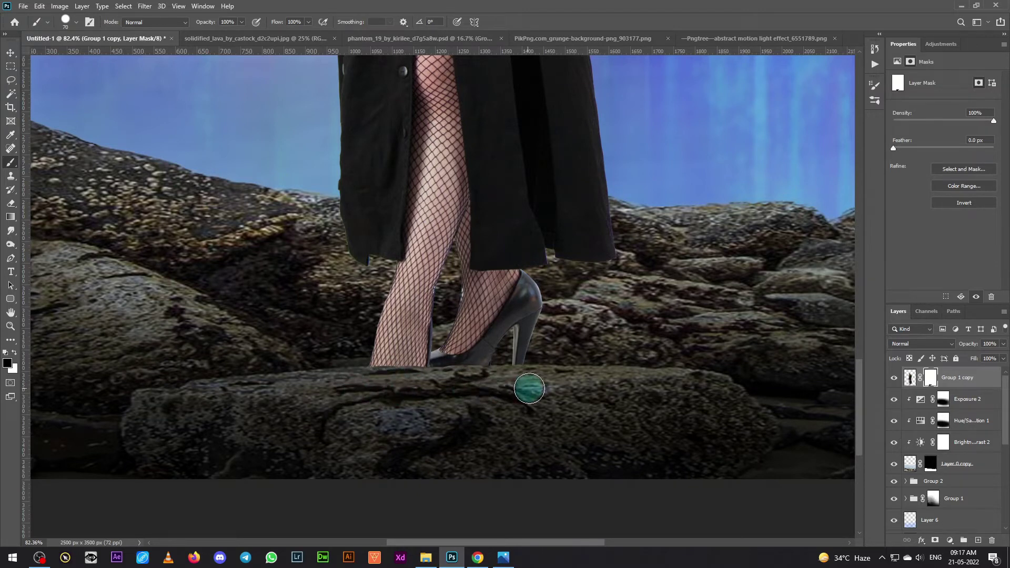
key("ctrl+minus")
key("ctrl+minus")
key("ctrl+minus")
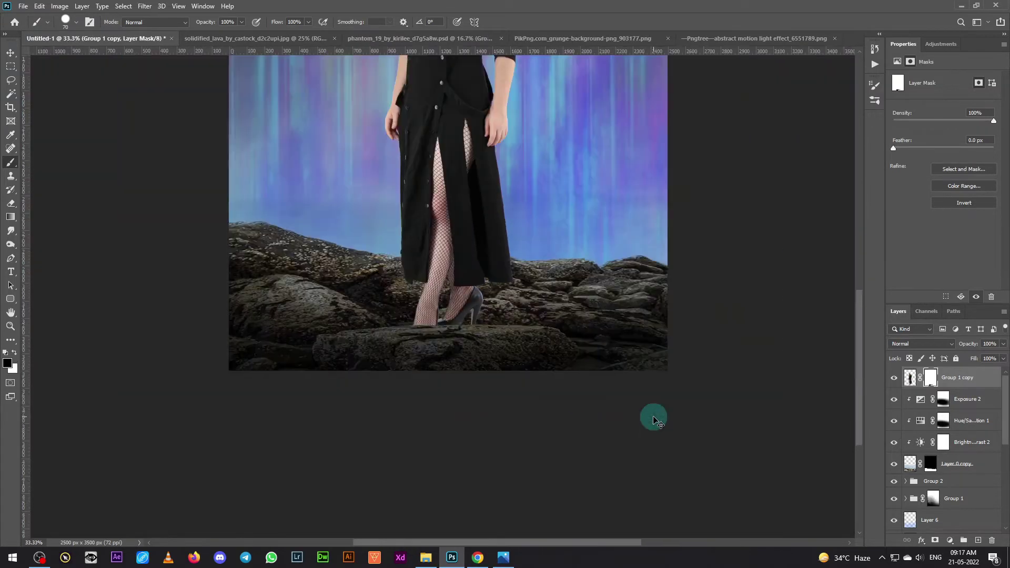
key("ctrl+minus")
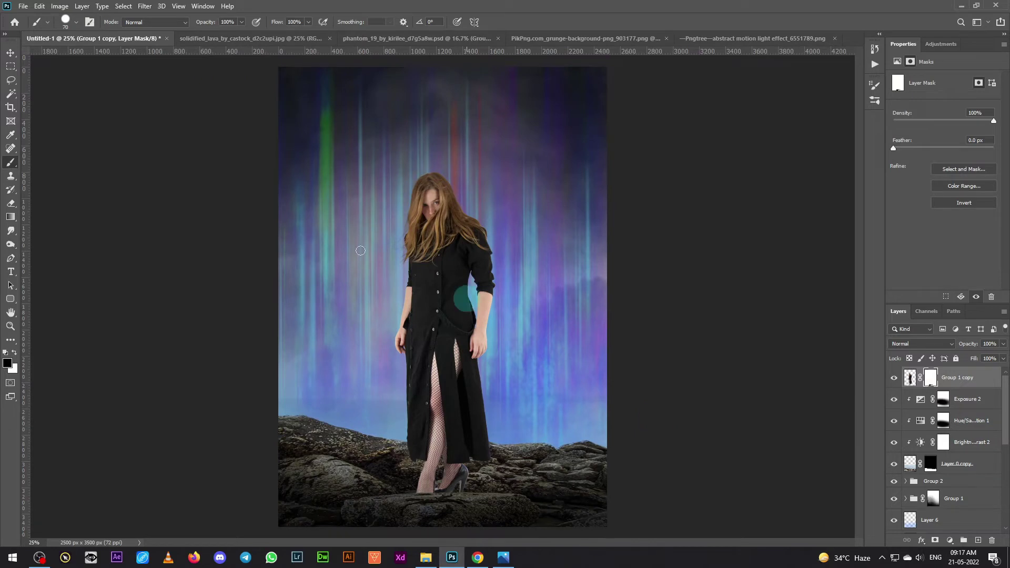
Step: Paint white on the mask to restore a little of the leg and shoe edge
left_click(9, 54)
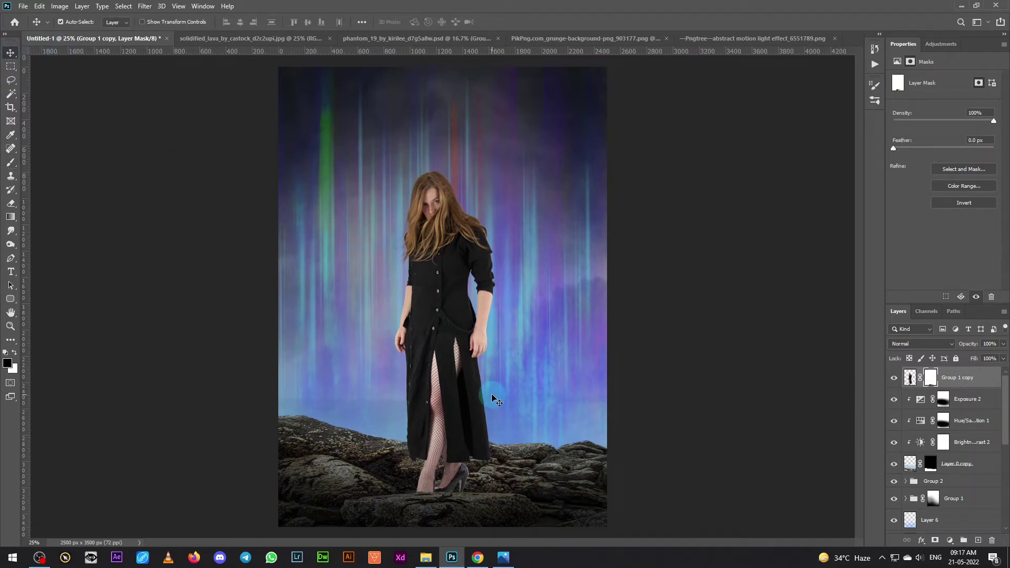
scroll(494, 401, "up", 1)
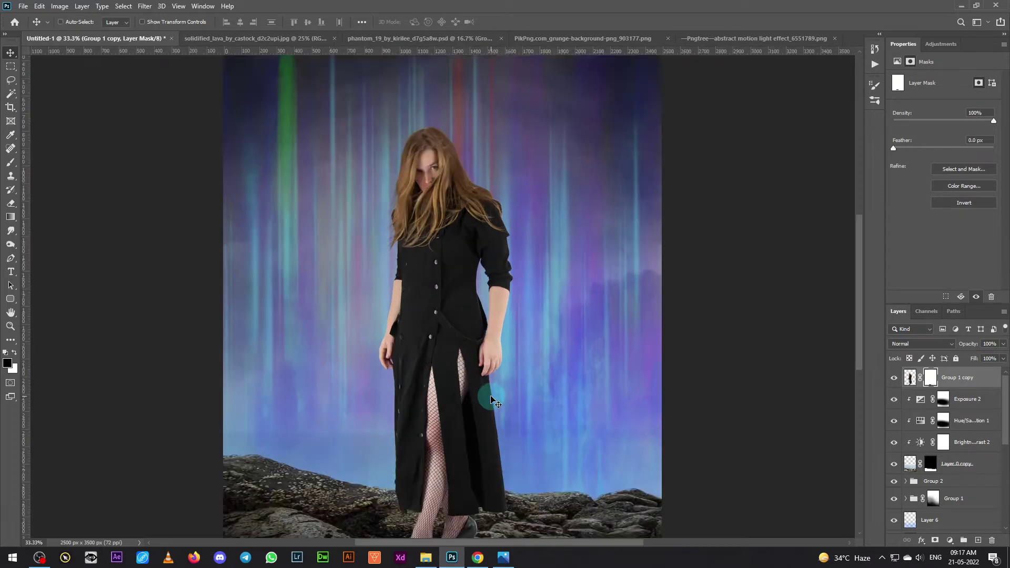
scroll(480, 388, "up", 2)
scroll(480, 423, "down", 1)
left_click_drag(430, 484, 467, 147)
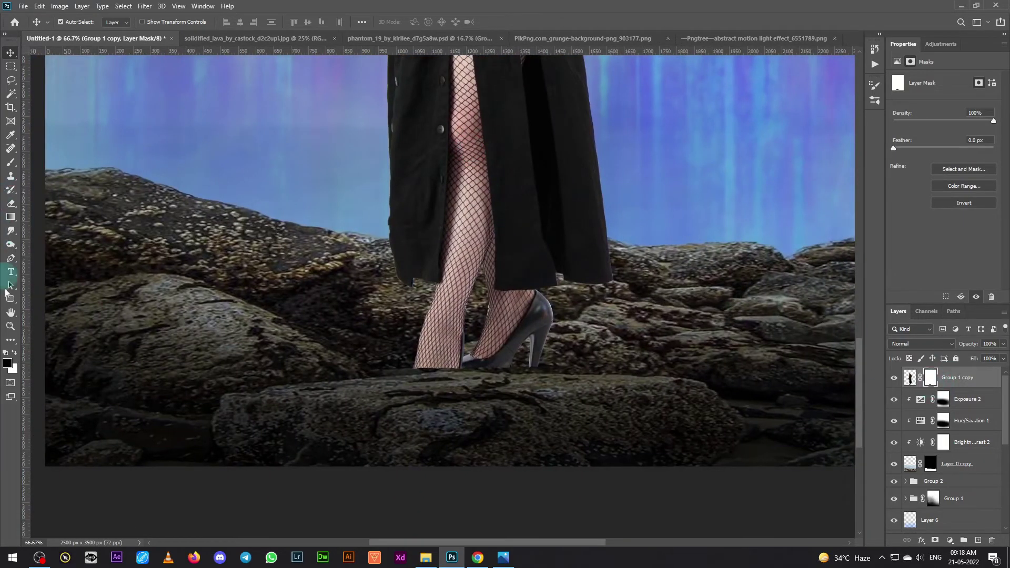
left_click(15, 352)
left_click(13, 166)
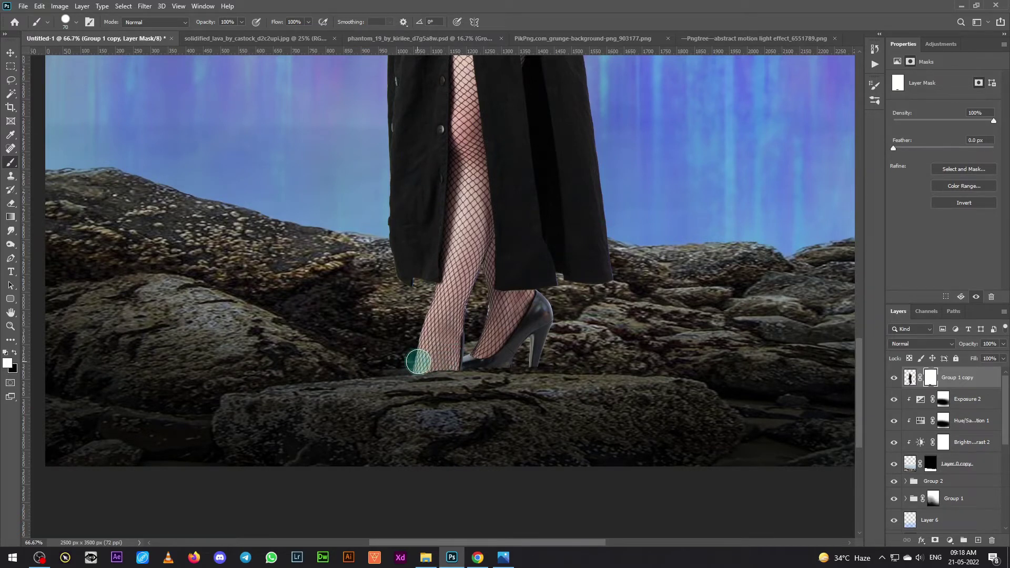
mouse_move(418, 362)
left_mouse_down()
mouse_move(526, 356)
mouse_move(519, 366)
left_mouse_up()
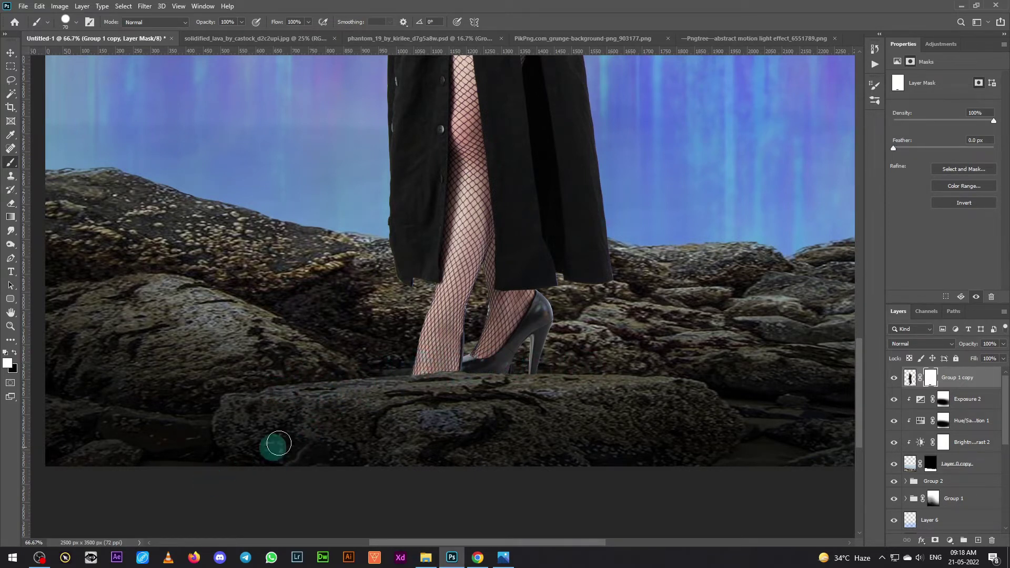
key("ctrl+minus")
key("ctrl+minus")
key("ctrl+minus")
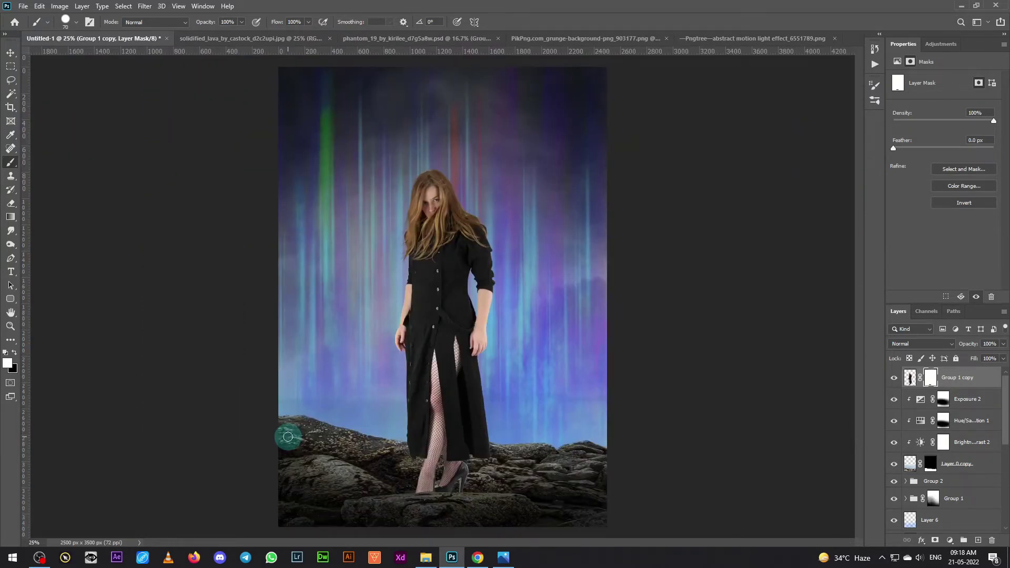
left_click(11, 55)
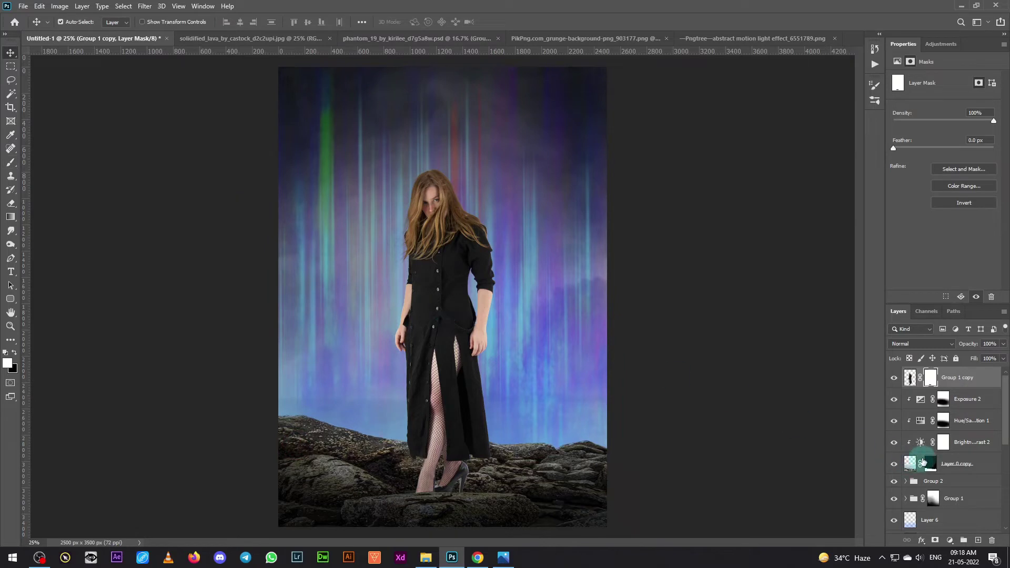
Step: Apply the woman's layer mask, then add a Camera Raw filter with Clarity +53 and Shadows +27
right_click(932, 386)
left_click(941, 416)
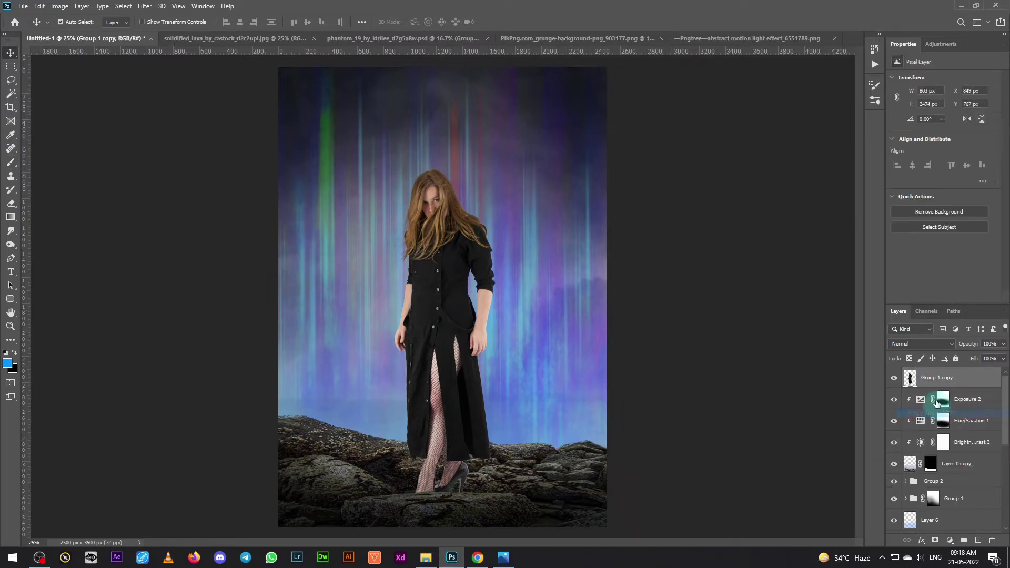
left_click(144, 6)
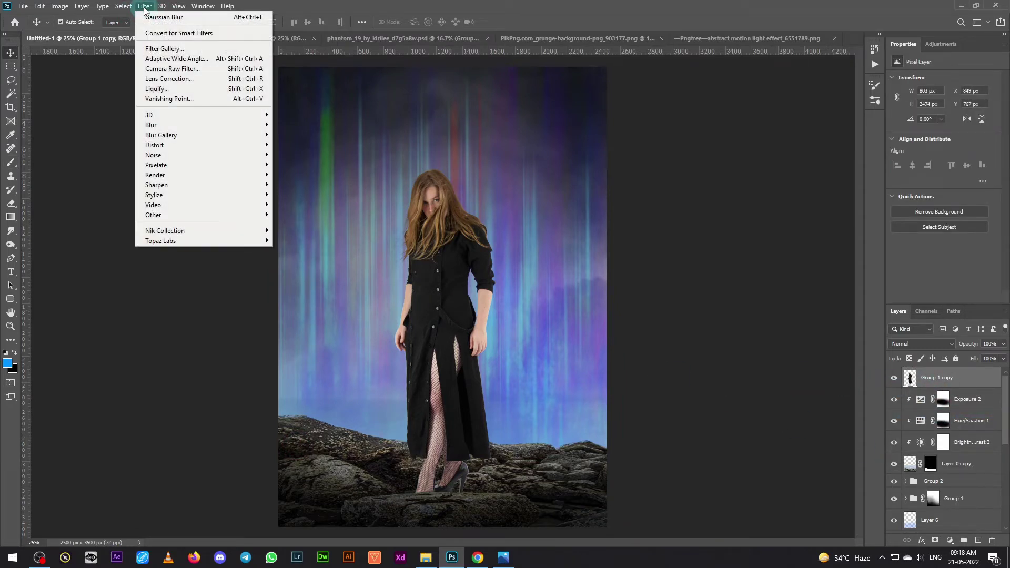
left_click(175, 69)
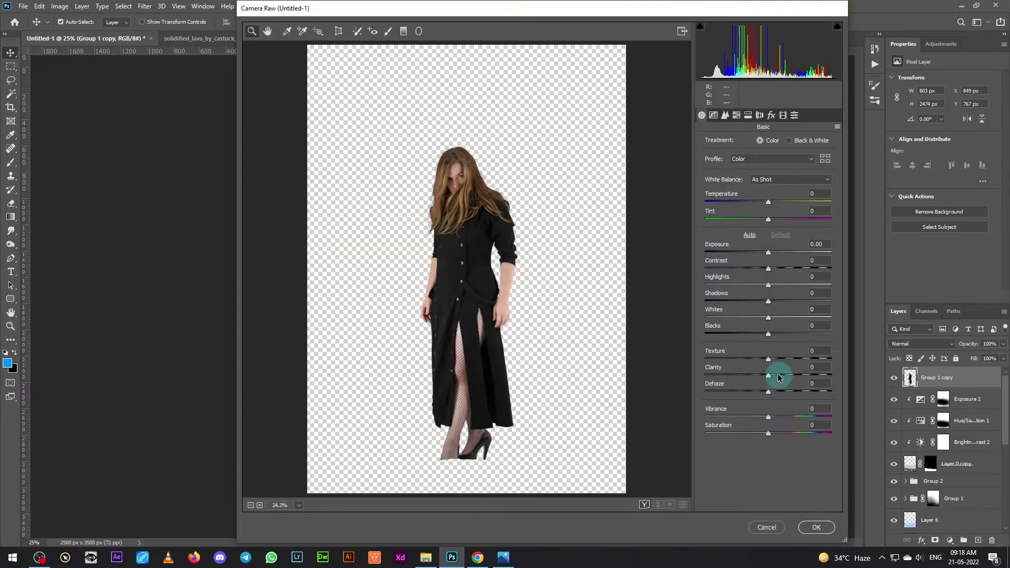
mouse_move(768, 375)
left_mouse_down()
mouse_move(802, 376)
mouse_move(791, 333)
mouse_move(746, 318)
mouse_move(796, 301)
mouse_move(785, 302)
left_mouse_up()
left_click(816, 532)
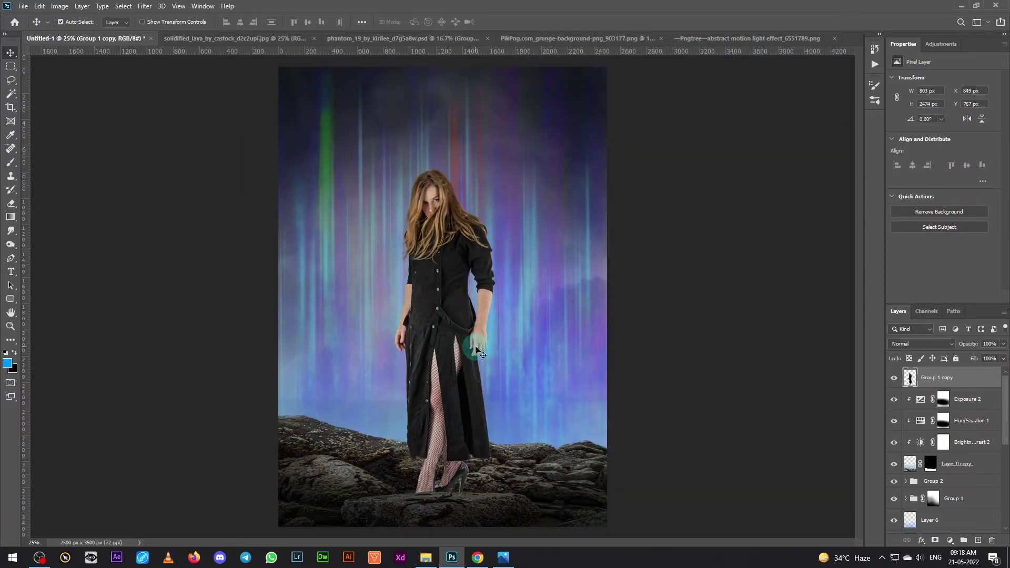
Step: Add a Brightness/Contrast layer clipped to the woman, lowering its brightness
left_click(949, 540)
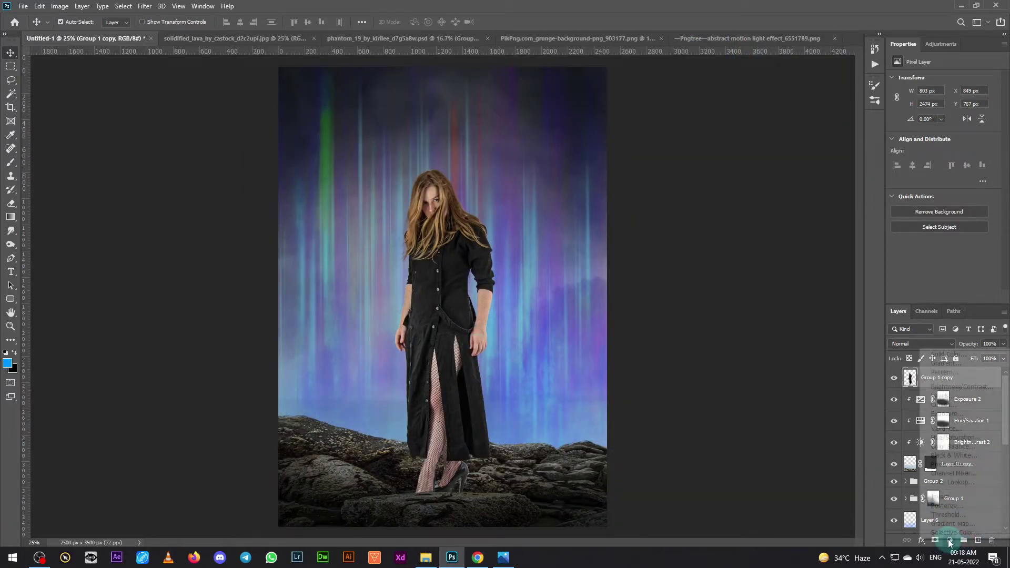
left_click(952, 389)
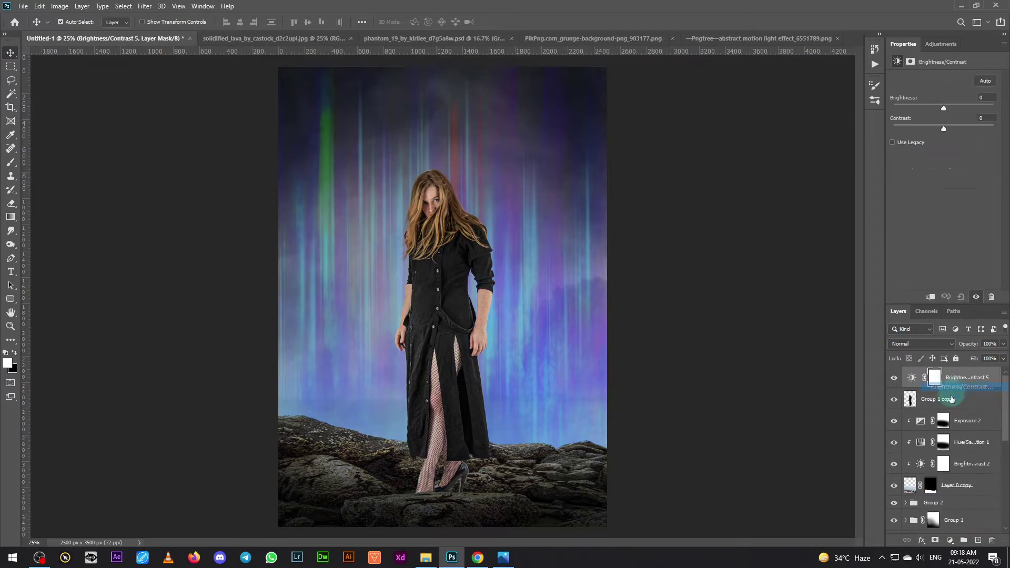
left_click(930, 297)
left_click_drag(944, 111, 924, 115)
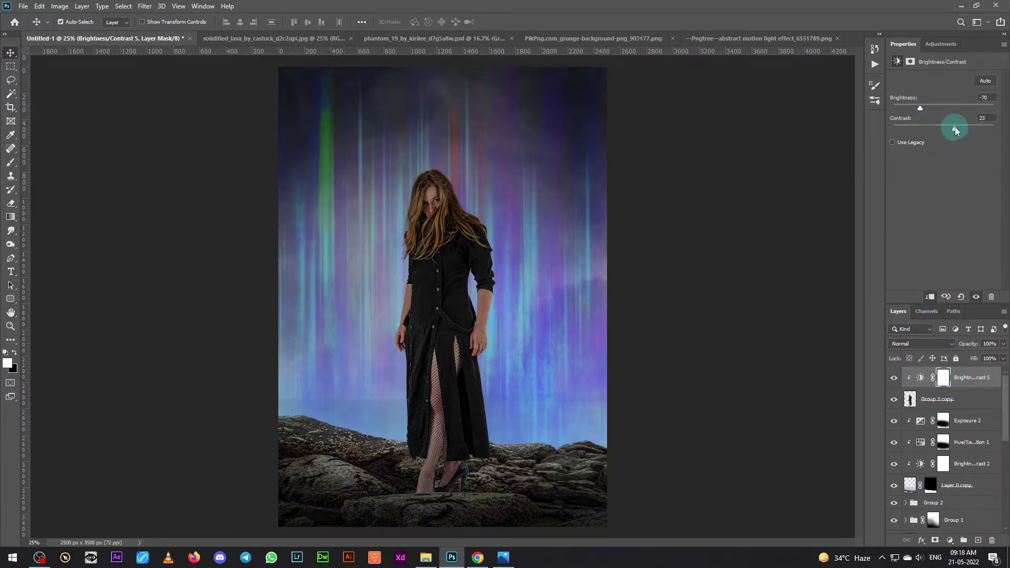
Step: Paint black on the Brightness/Contrast 5 mask with a large soft 40%-flow brush beside her head
left_click(944, 382)
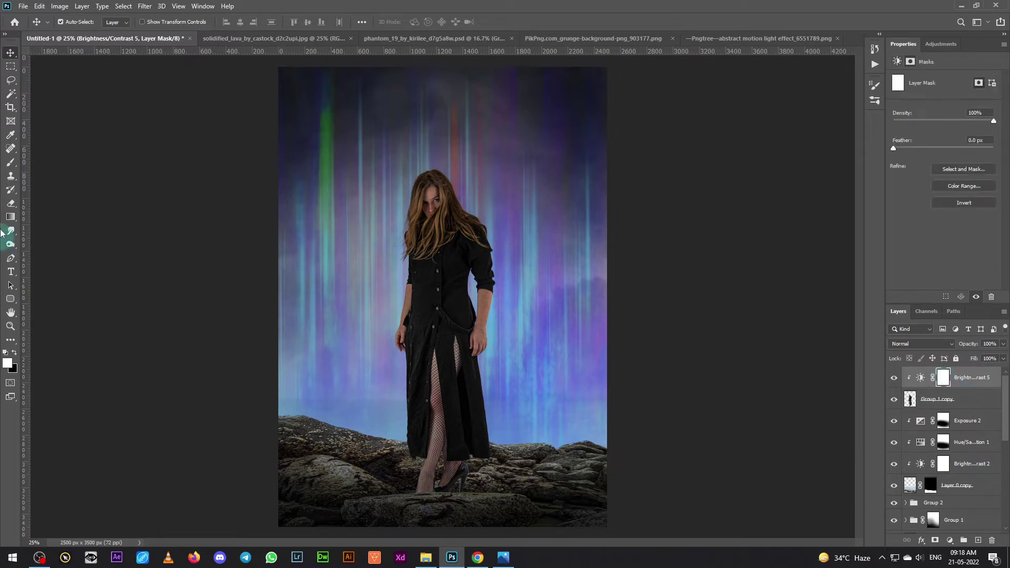
left_click(11, 164)
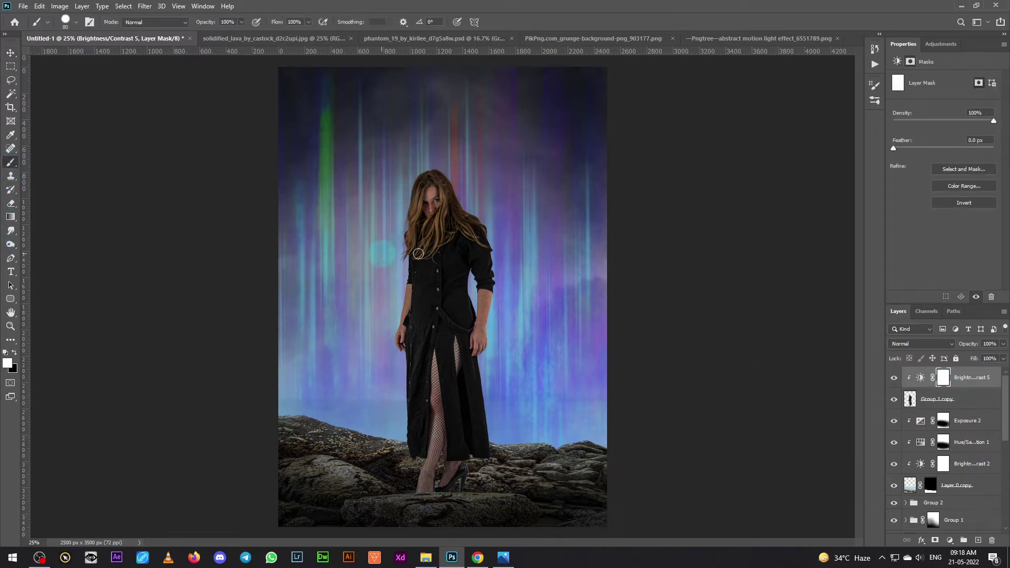
key("bracketright")
key("bracketright")
key("bracketright")
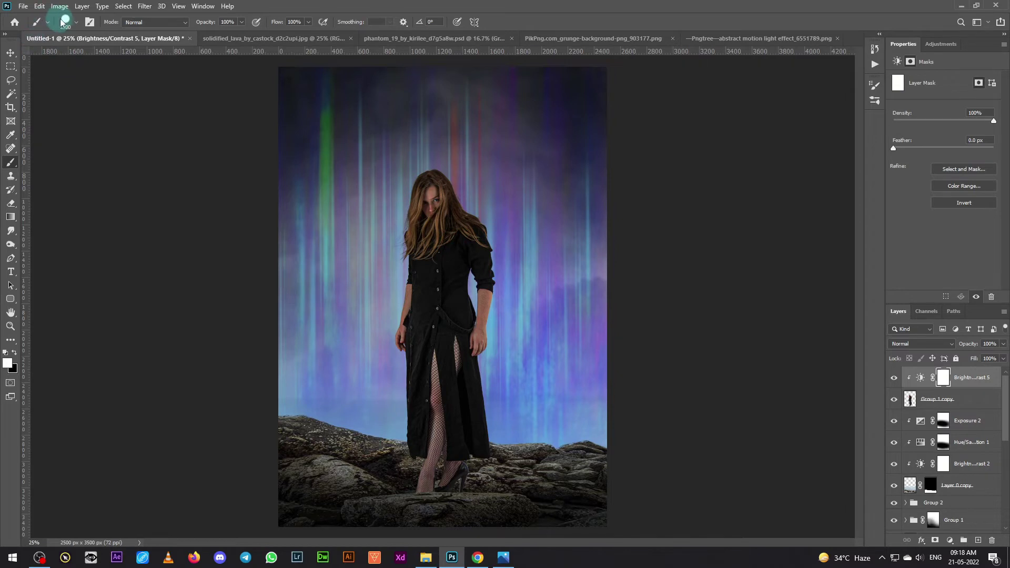
left_click(63, 22)
double_click(39, 107)
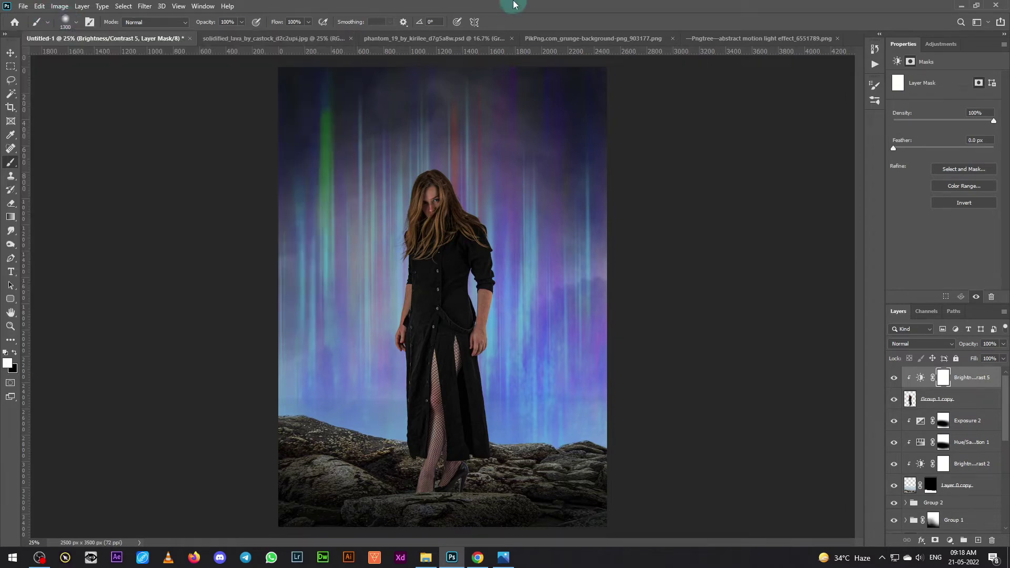
left_click_drag(309, 35, 279, 33)
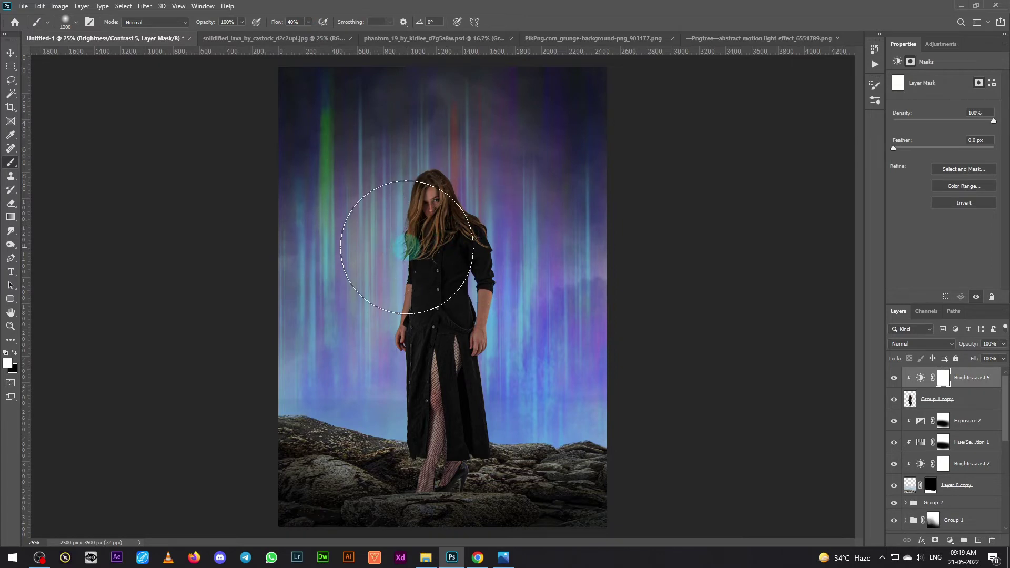
left_click(15, 352)
mouse_move(333, 200)
left_mouse_down()
mouse_move(339, 337)
mouse_move(409, 260)
mouse_move(405, 273)
mouse_move(531, 248)
mouse_move(533, 378)
mouse_move(547, 327)
mouse_move(326, 383)
mouse_move(316, 405)
mouse_move(367, 322)
mouse_move(293, 274)
mouse_move(25, 166)
left_mouse_up()
Step: Add Layer 8 in Overlay blend mode, filled with 50% gray
left_click(10, 53)
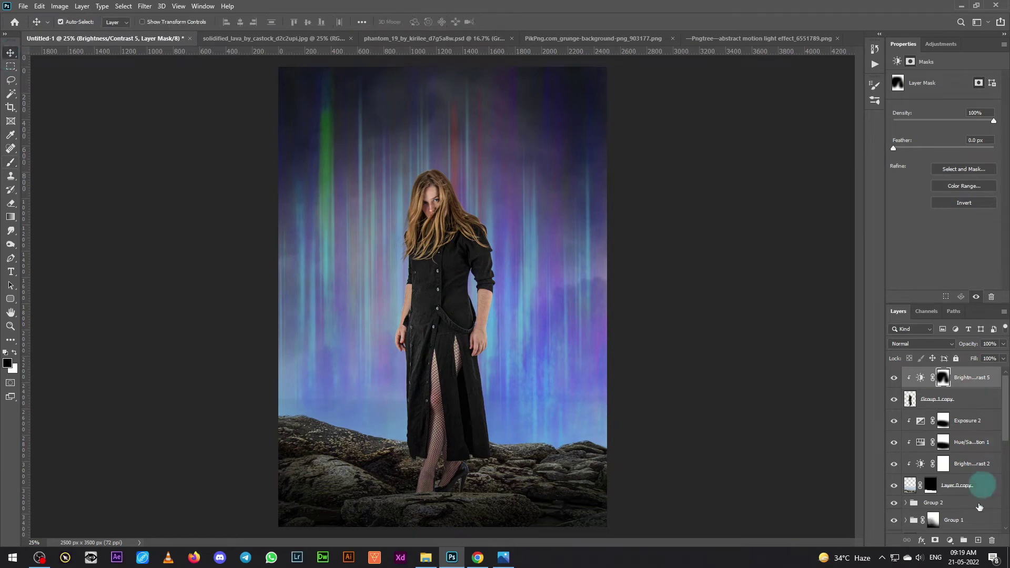
left_click(977, 540)
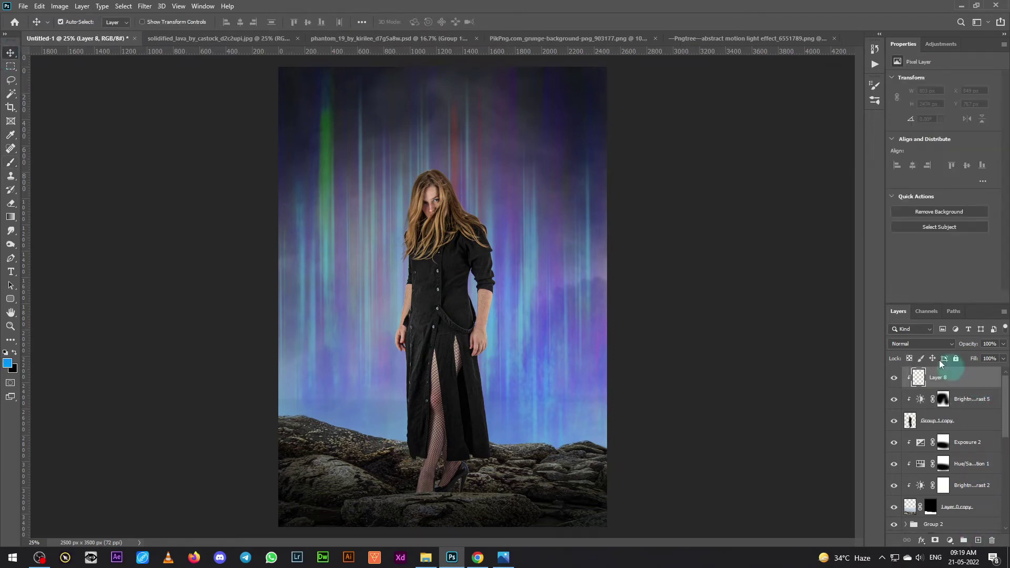
left_click(920, 343)
left_click(925, 409)
left_click(40, 6)
left_click(68, 165)
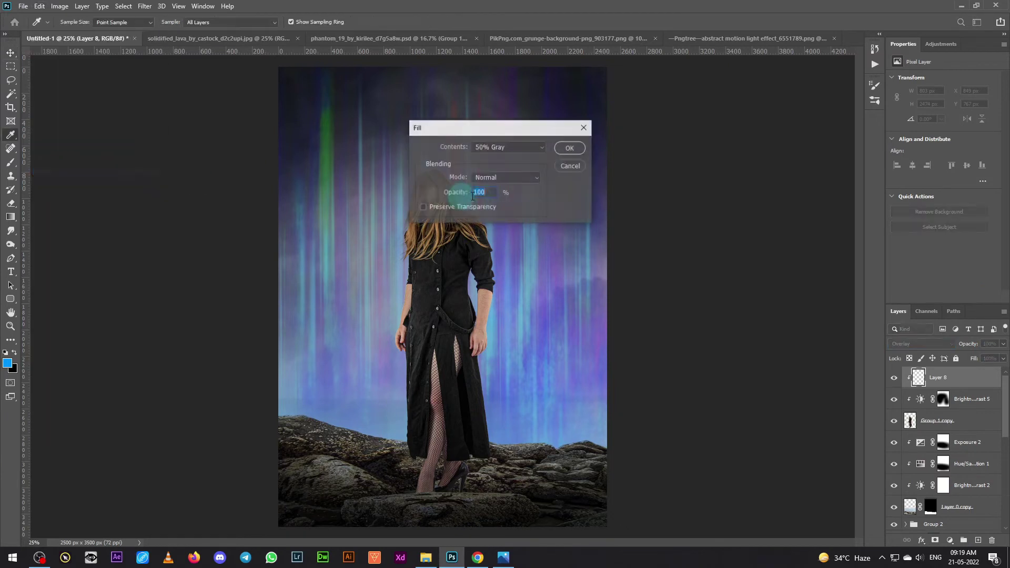
left_click(569, 148)
Step: Dodge and burn the woman on Layer 8, then lower its opacity to 73%
left_click(10, 245)
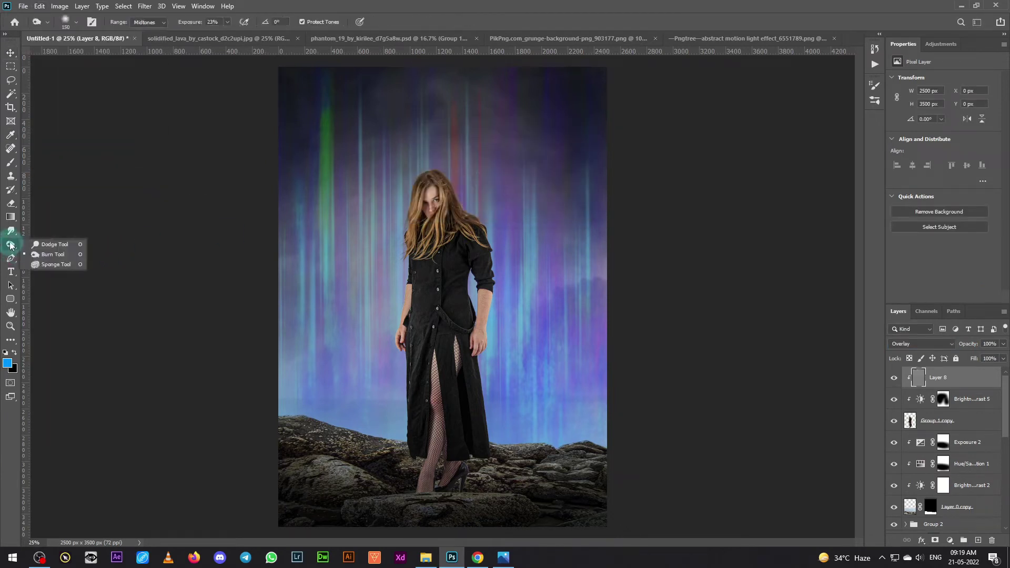
left_click(54, 244)
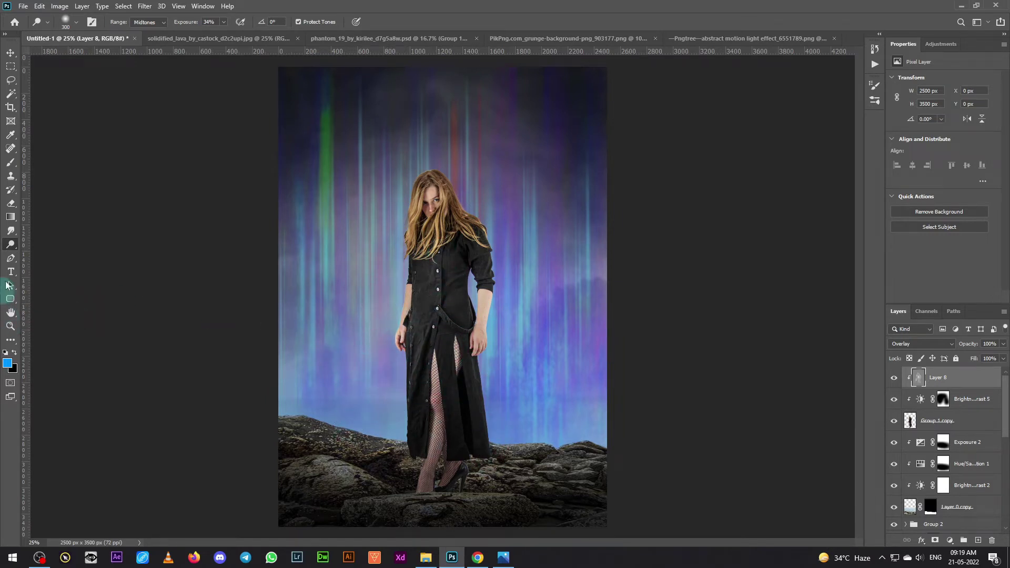
right_click(10, 247)
left_click(50, 255)
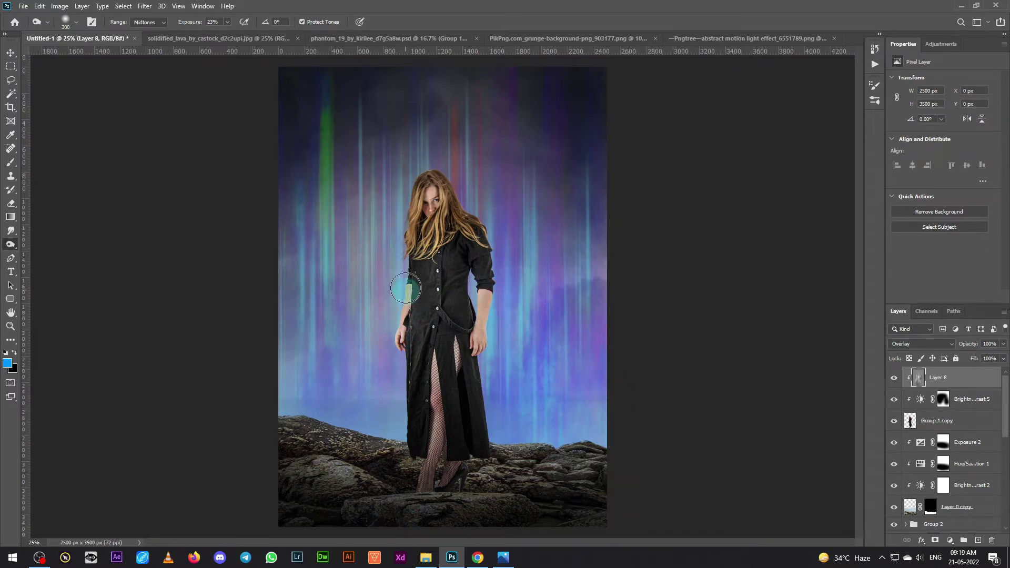
left_click(10, 53)
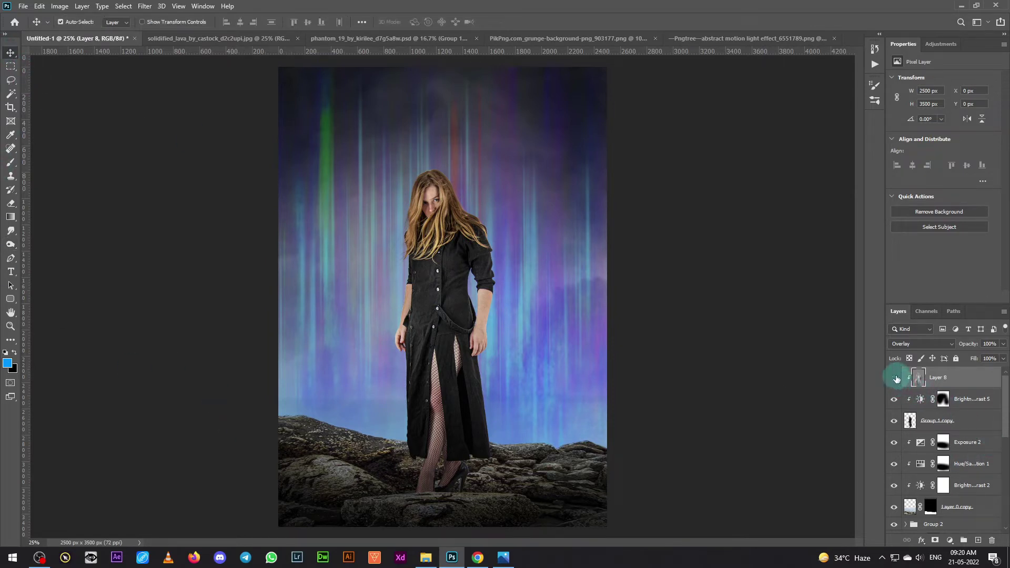
left_click(894, 377)
left_click(894, 378)
left_click(895, 378)
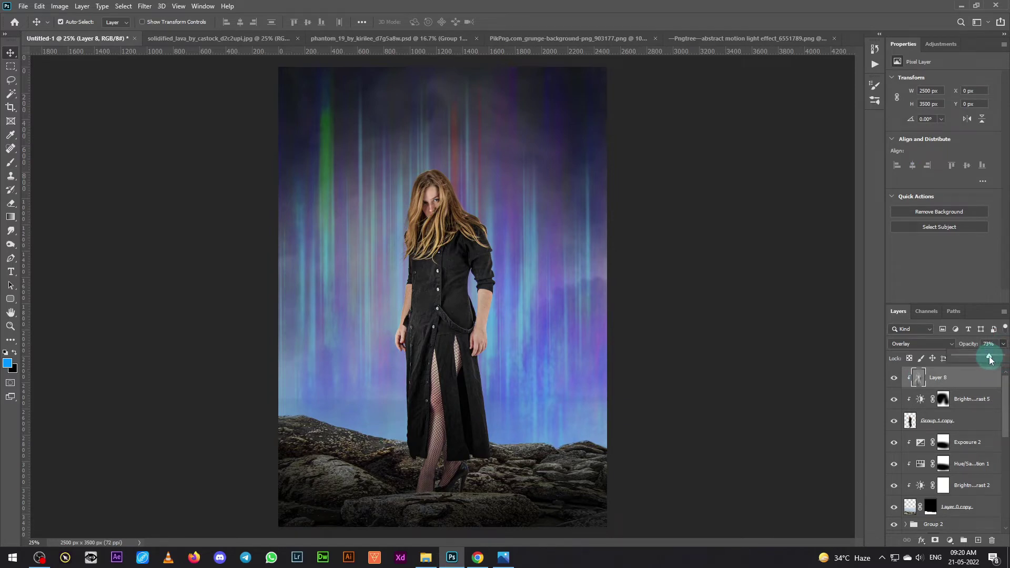
left_click(106, 42)
left_click(351, 450)
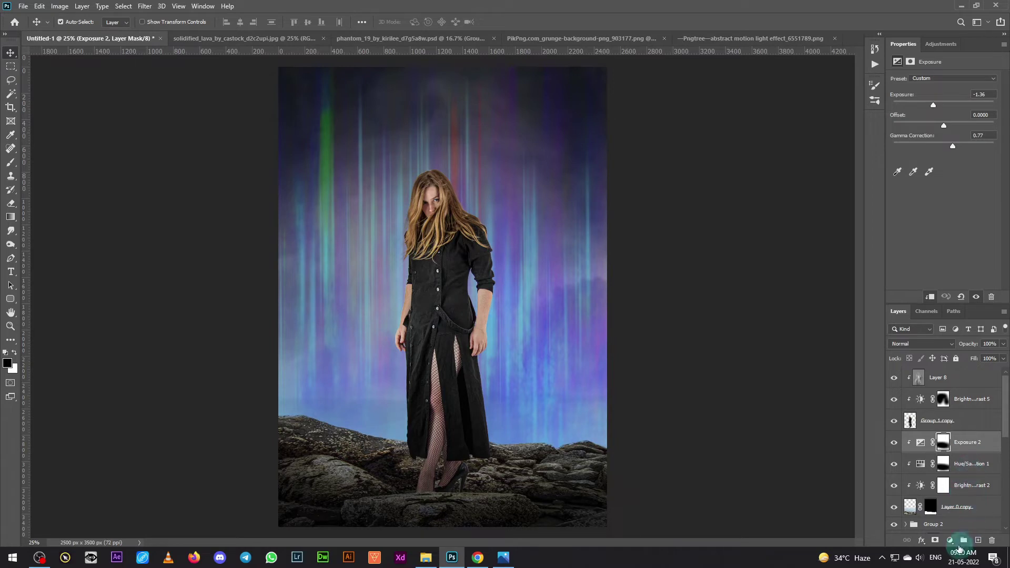
Step: Add Color Balance clipped to Exposure 2 with midtones Cyan/Red -29, Magenta/Green +4, Yellow/Blue +23
left_click(949, 543)
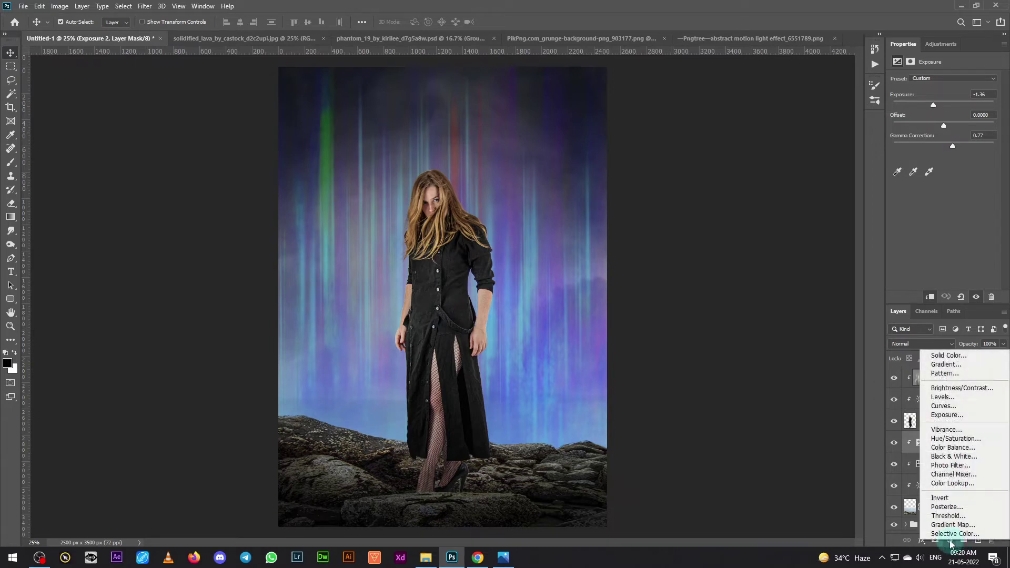
left_click(957, 451)
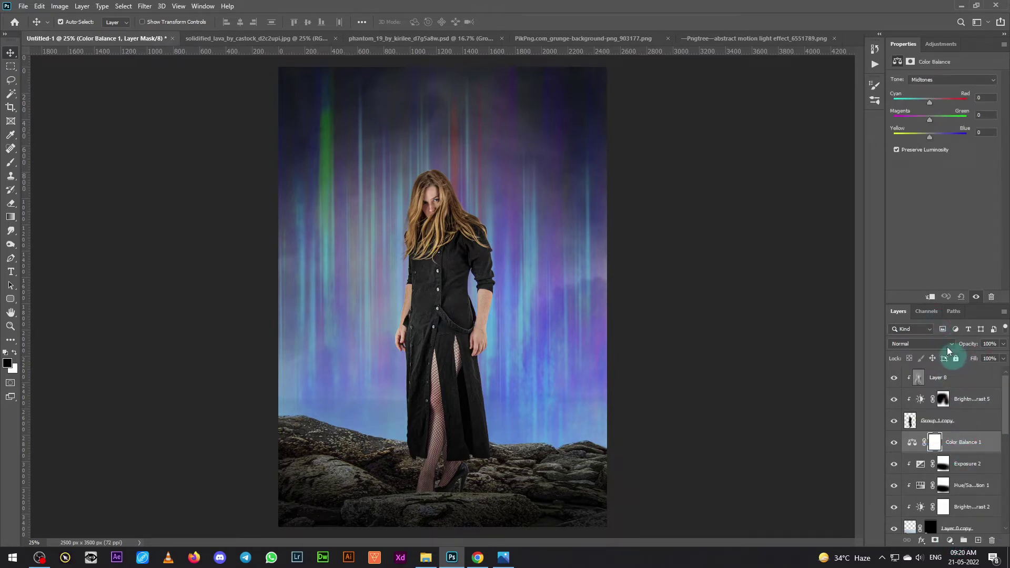
left_click(931, 297)
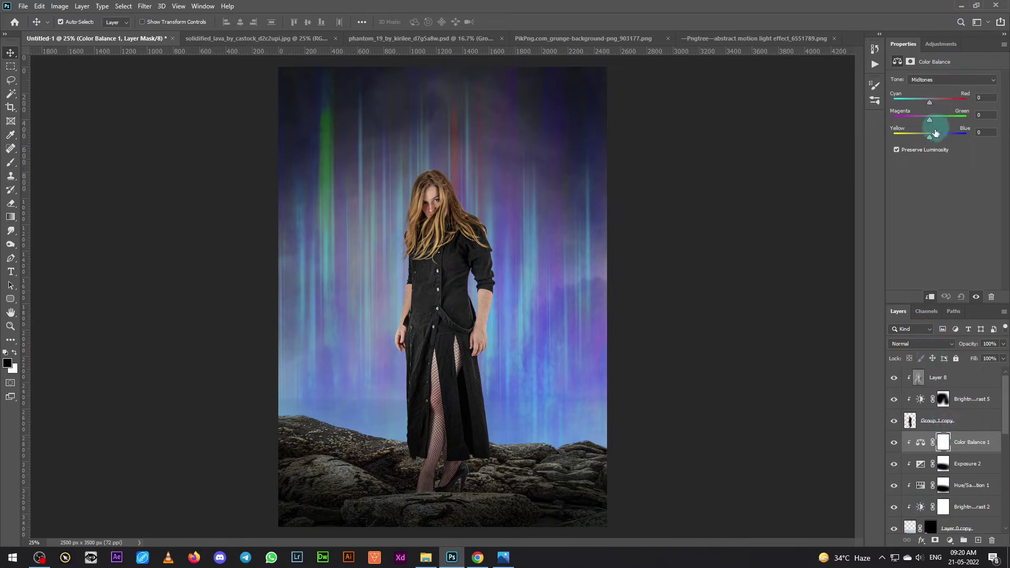
left_click_drag(945, 140, 943, 140)
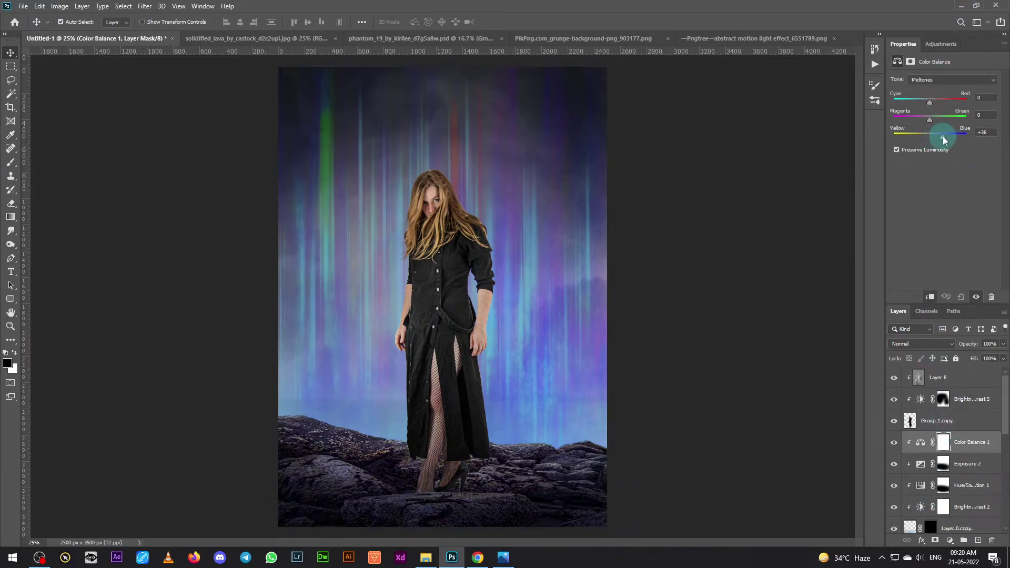
mouse_move(930, 103)
left_mouse_down()
mouse_move(919, 102)
mouse_move(935, 120)
left_mouse_up()
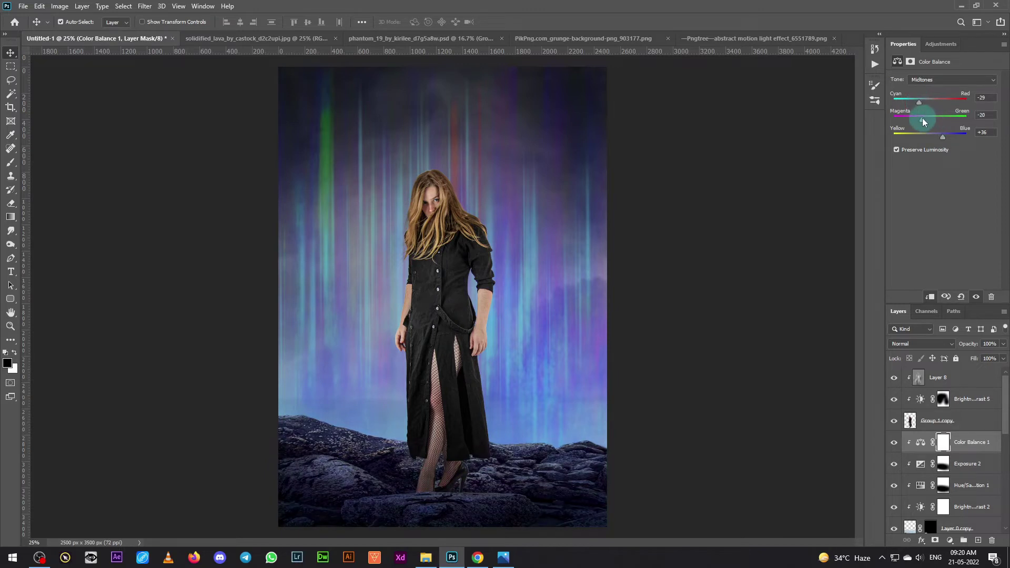
left_click(942, 138)
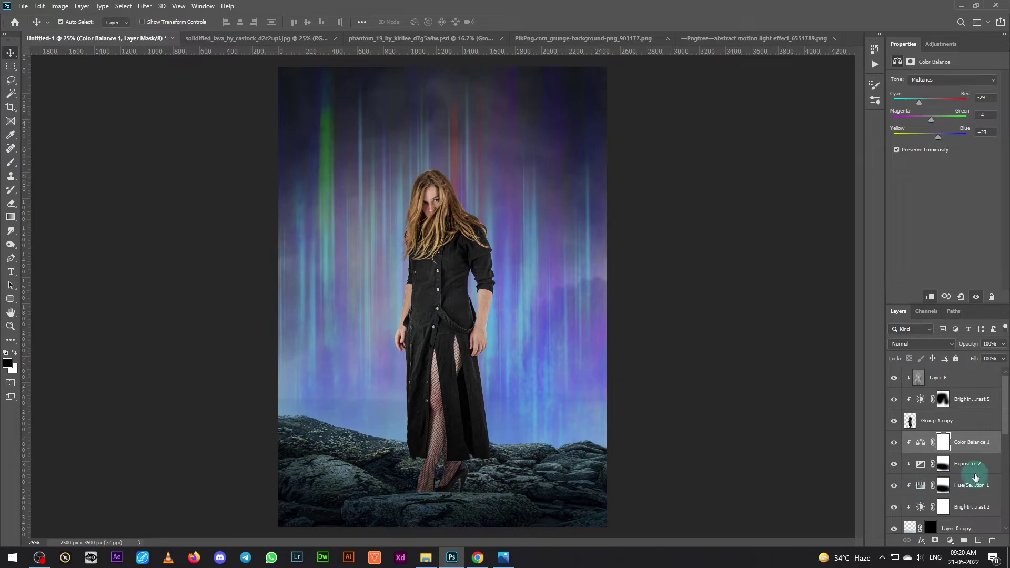
left_click(944, 446)
left_click(11, 164)
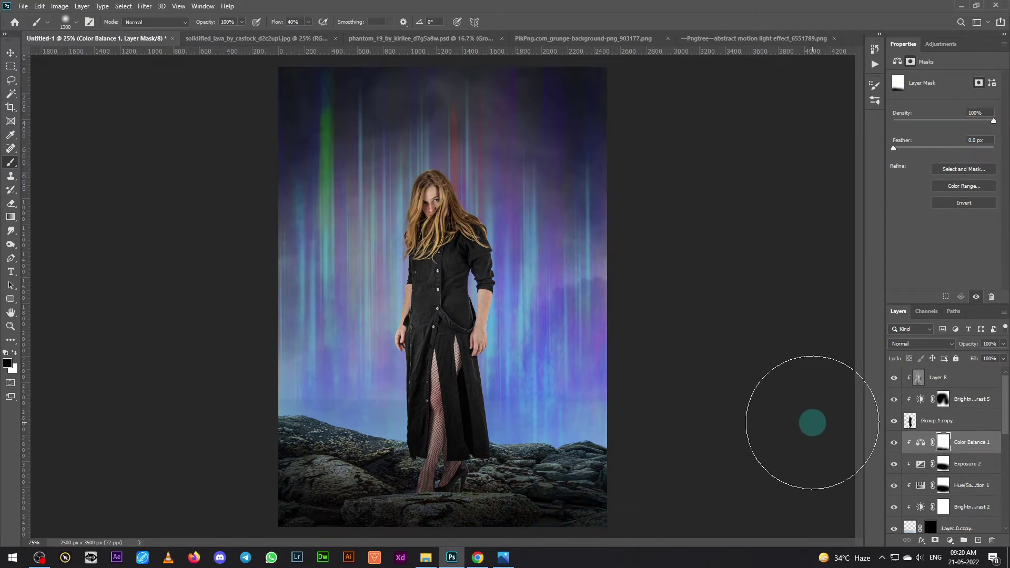
key("v")
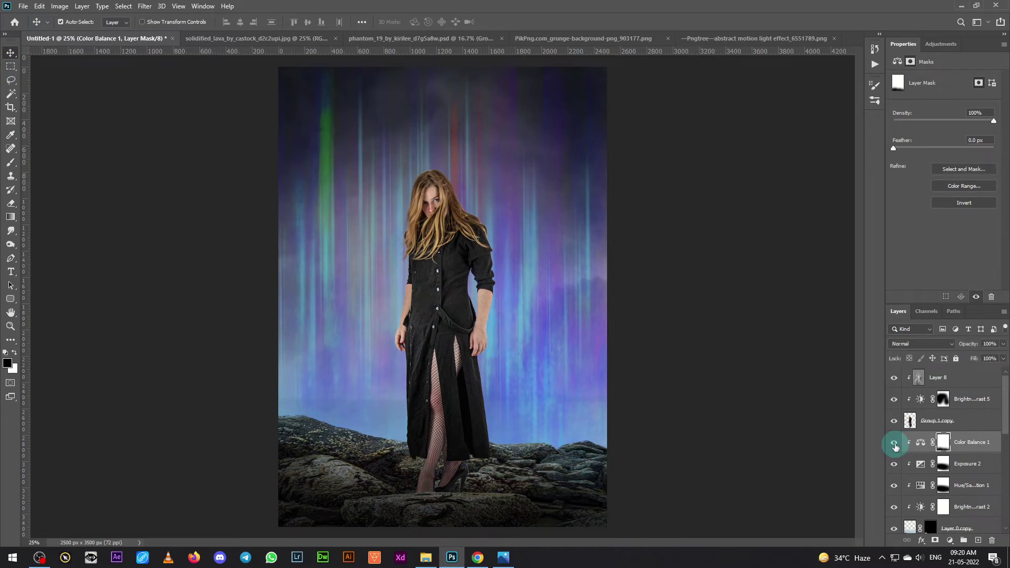
Step: Add Layer 9 above Color Balance 1 in Overlay mode, filled with 50% gray
left_click(988, 525)
left_click(978, 542)
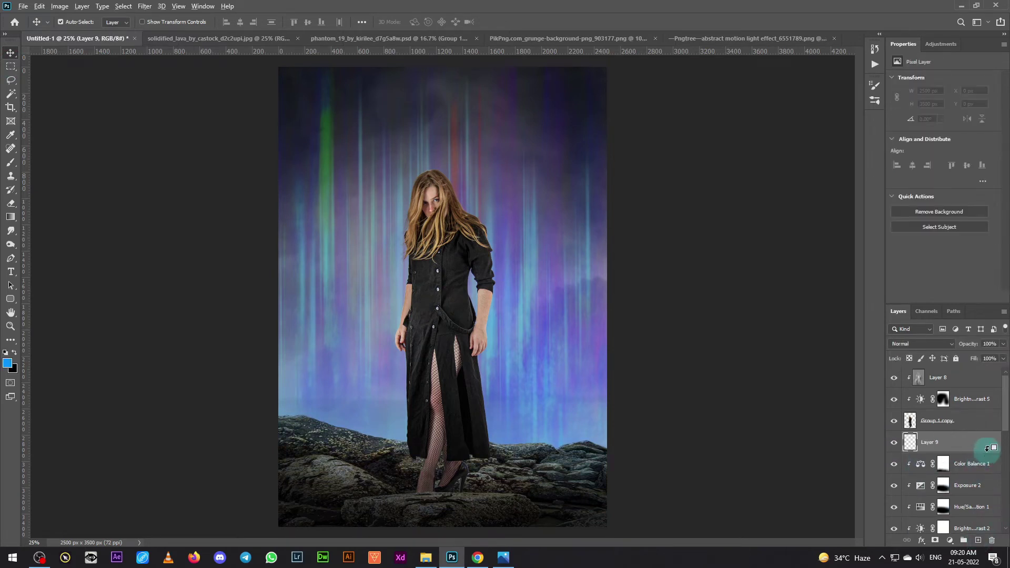
left_click(913, 344)
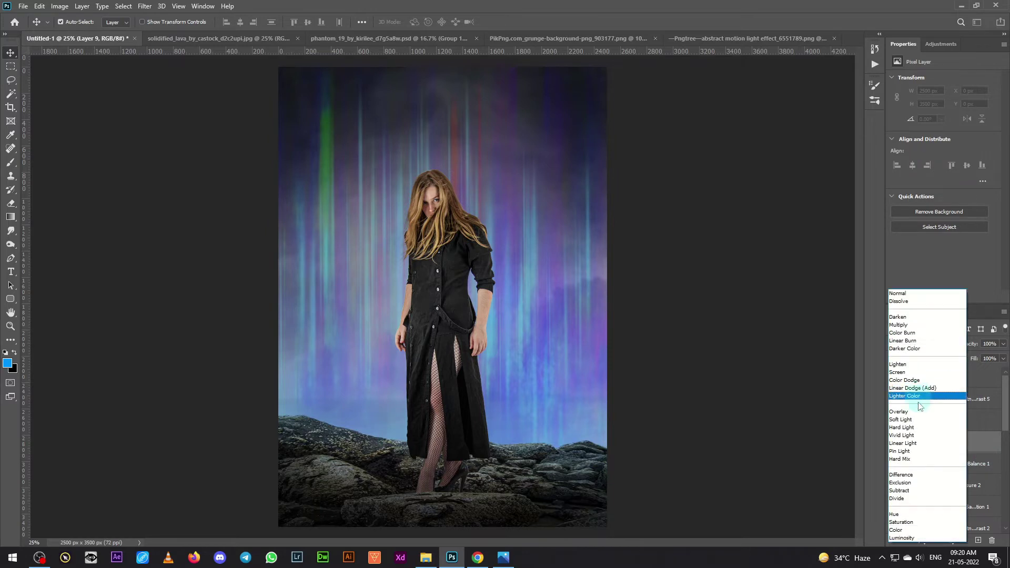
left_click(918, 412)
left_click(39, 5)
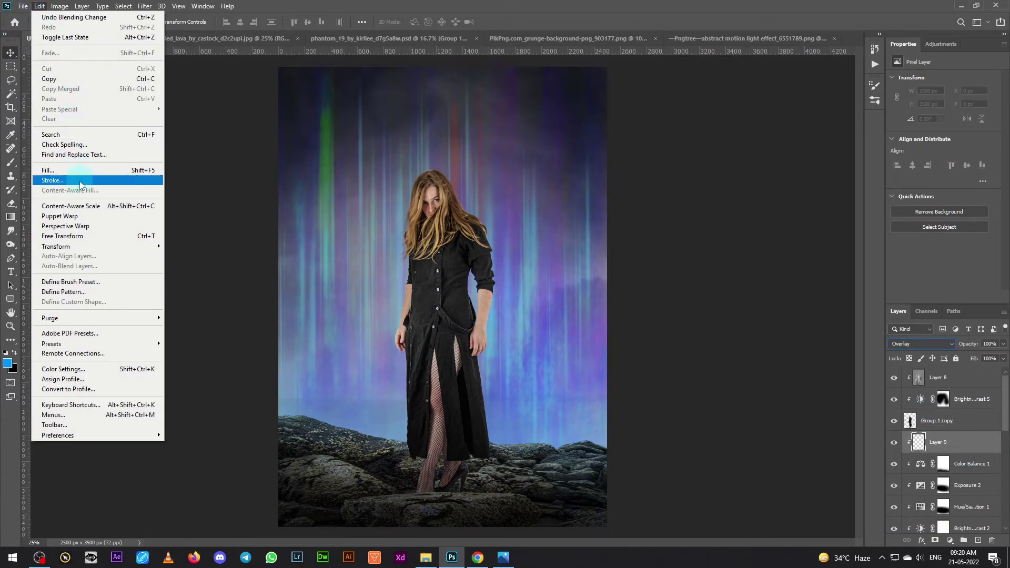
left_click(47, 168)
left_click(569, 149)
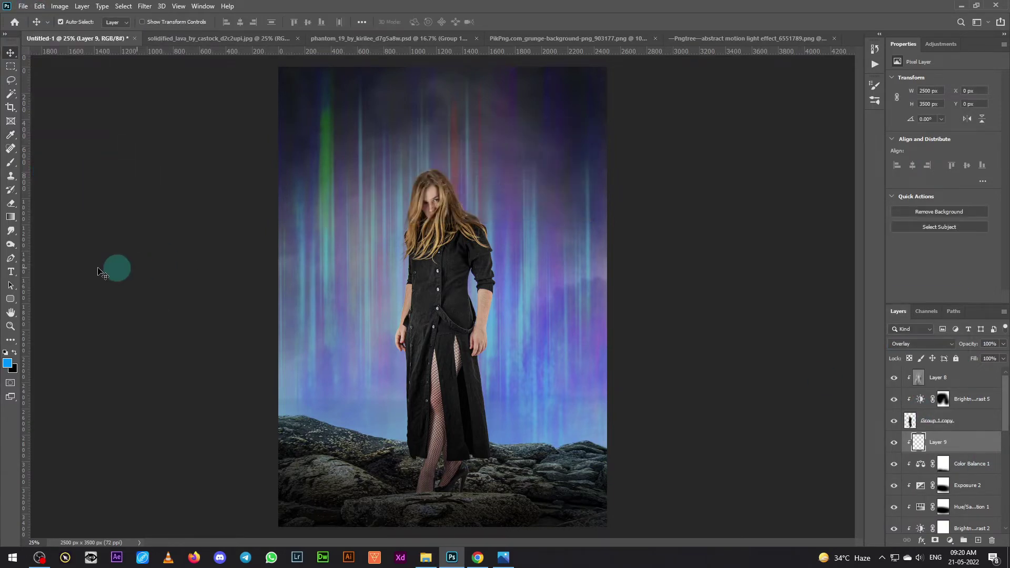
Step: Brighten the horizon and the rocks on the left with a 700 px Dodge brush
right_click(10, 235)
left_click(46, 234)
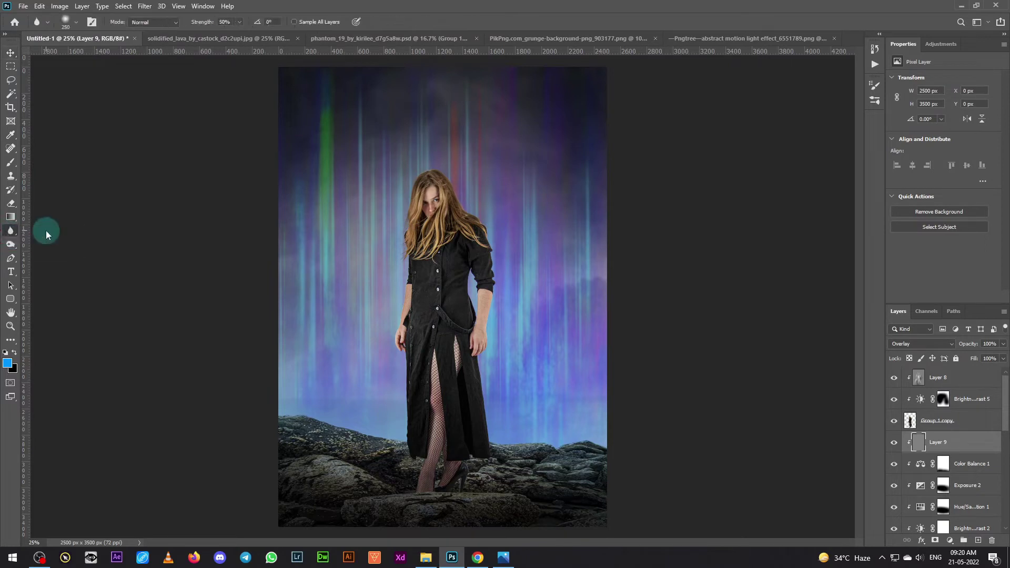
left_click(11, 245)
left_click(55, 245)
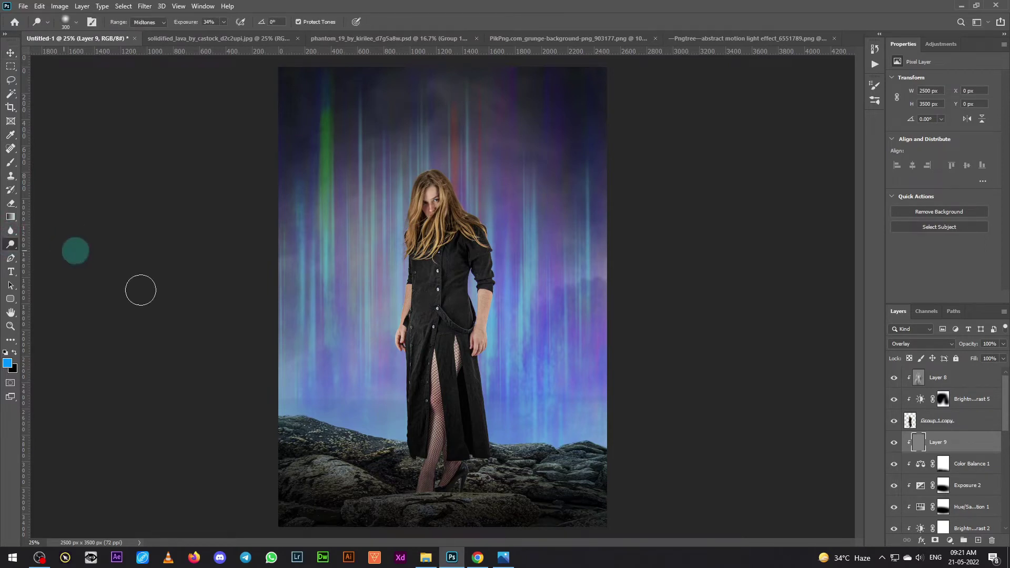
key("bracketright")
key("bracketright")
key("bracketright")
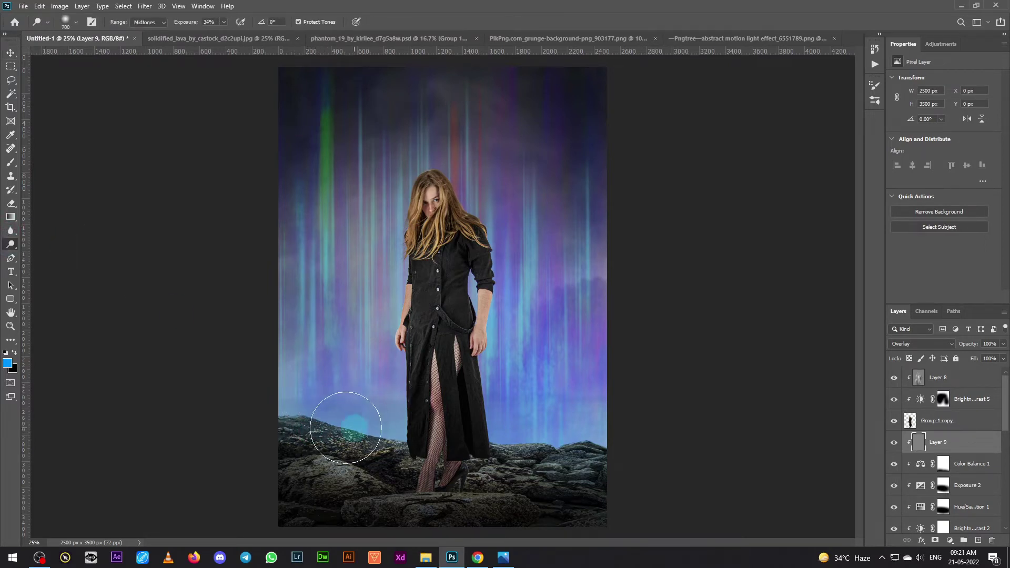
mouse_move(313, 411)
left_mouse_down()
mouse_move(596, 428)
mouse_move(557, 447)
mouse_move(293, 434)
mouse_move(639, 444)
left_mouse_up()
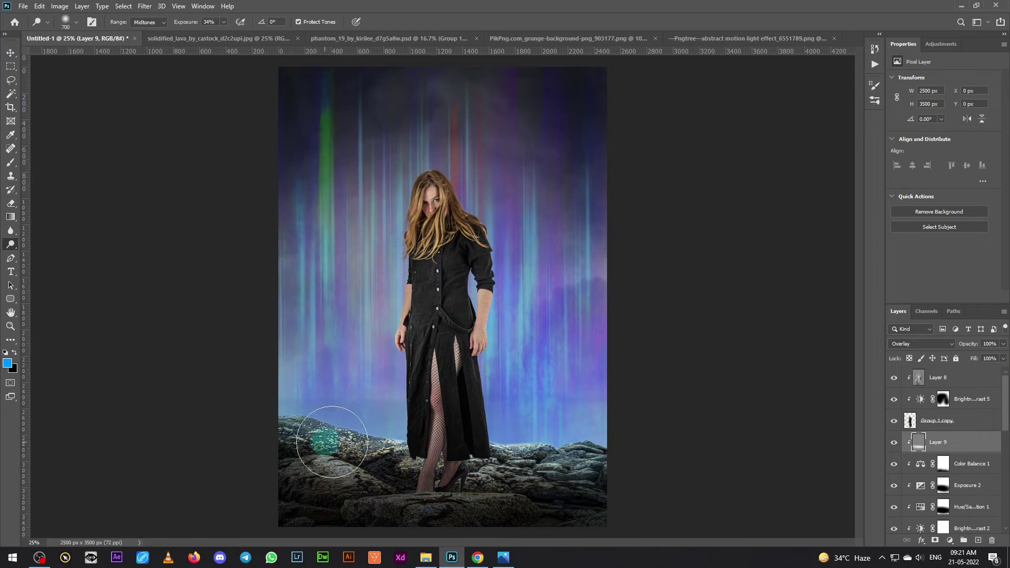
right_click(10, 244)
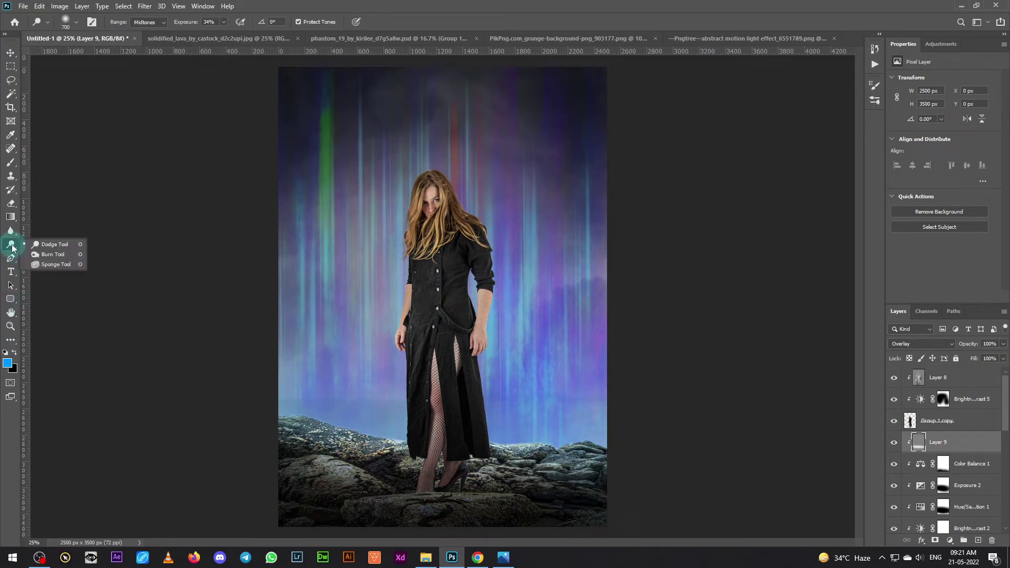
left_click(42, 254)
key("bracketright")
key("bracketright")
key("bracketright")
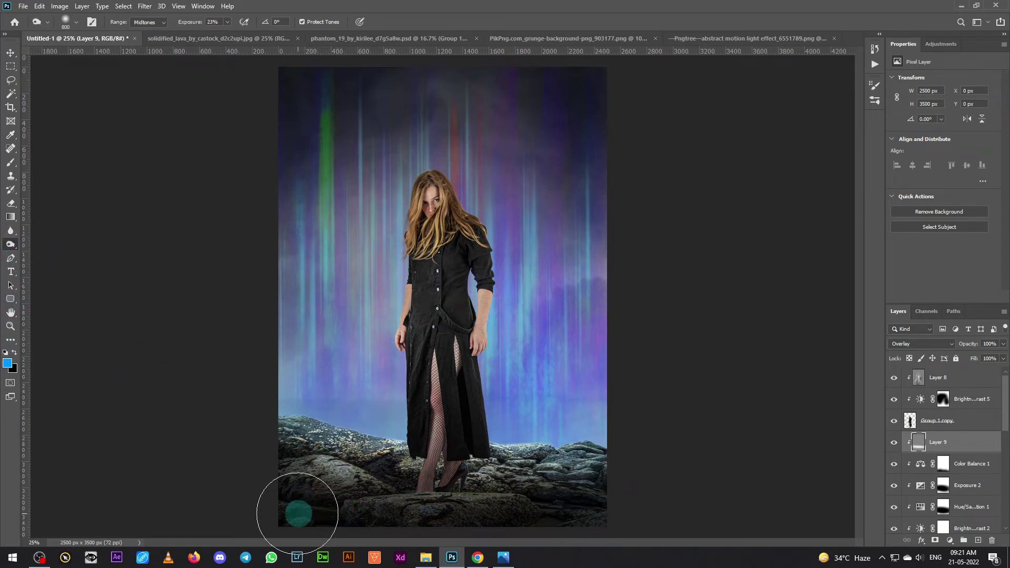
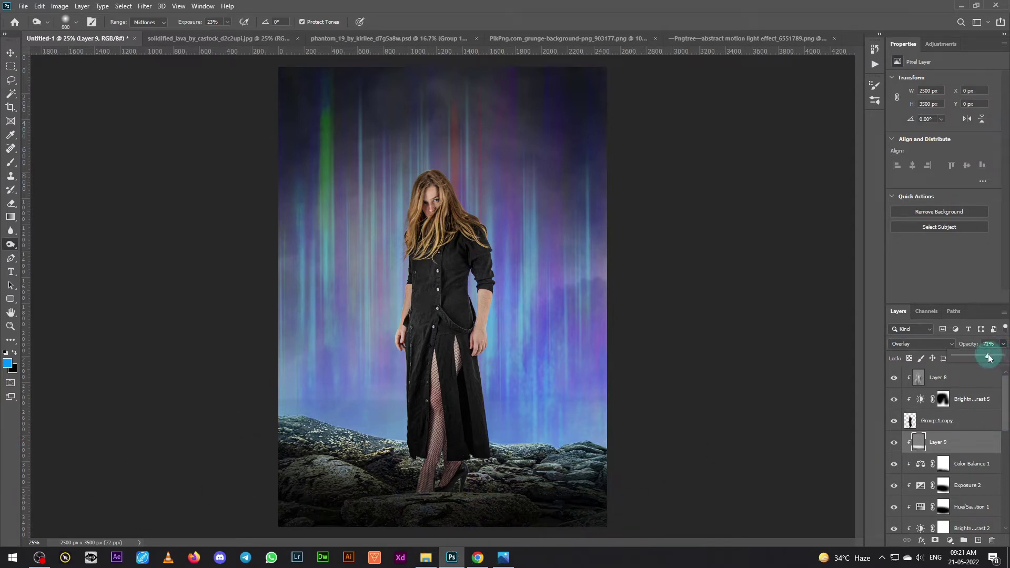
Step: Raise the overlay layer's opacity to 78% and add a mask to Layer 9
left_click_drag(991, 358, 991, 359)
left_click(935, 542)
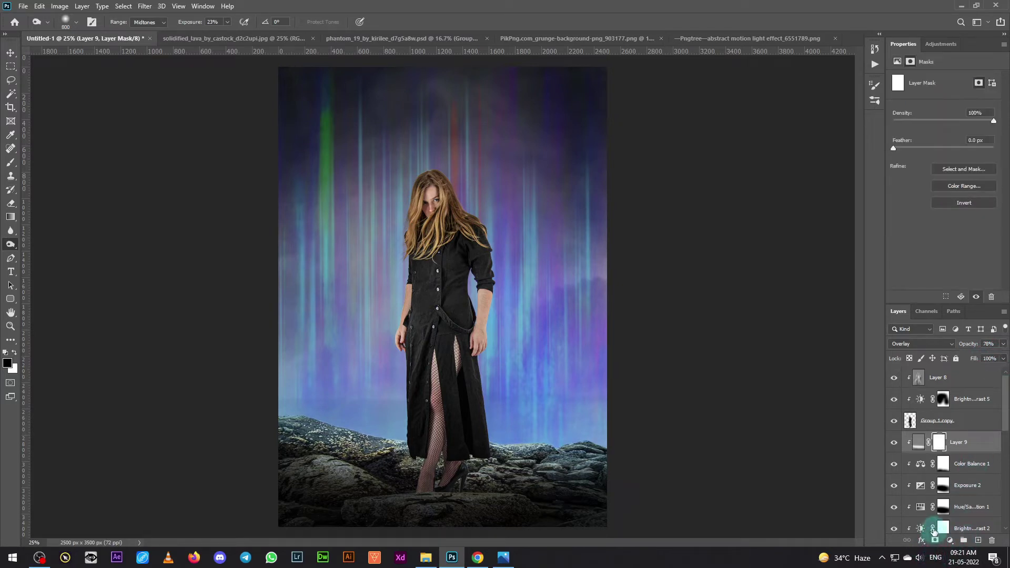
left_click(11, 162)
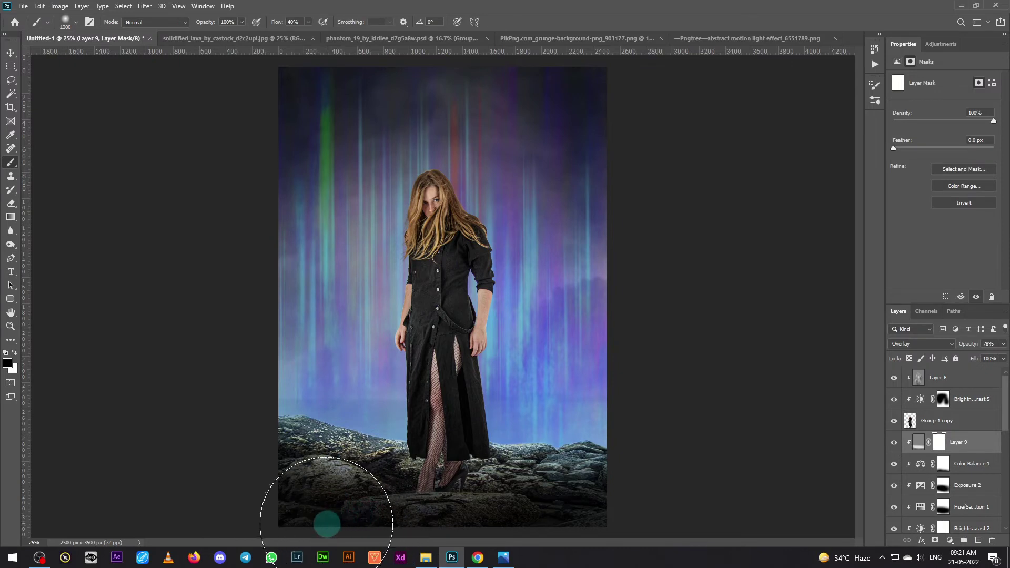
key("ctrl+minus")
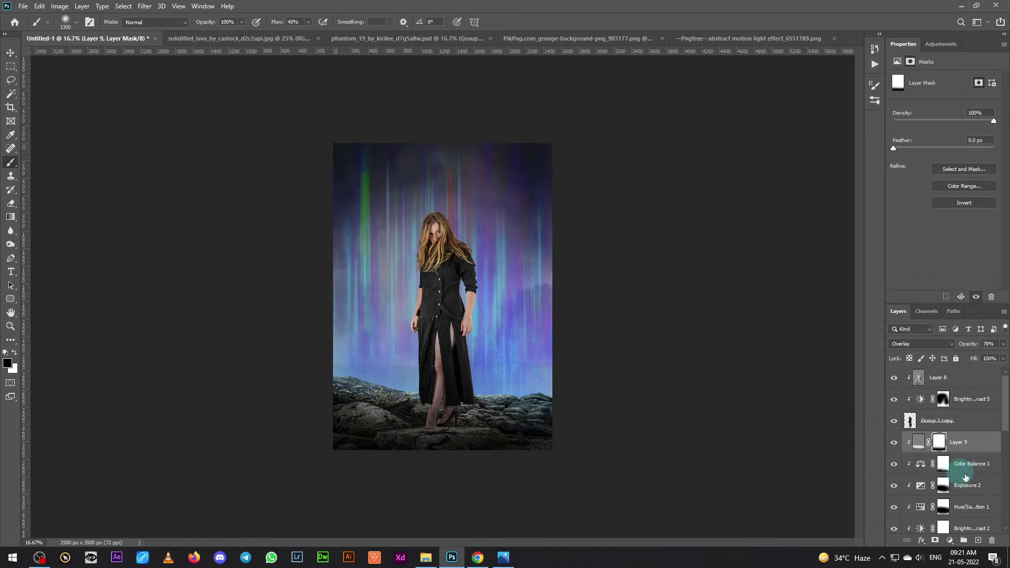
Step: Paint blue over the bottom rocks on a new layer clipped to Layer 9, blended Soft Light at 65%
left_click(978, 539)
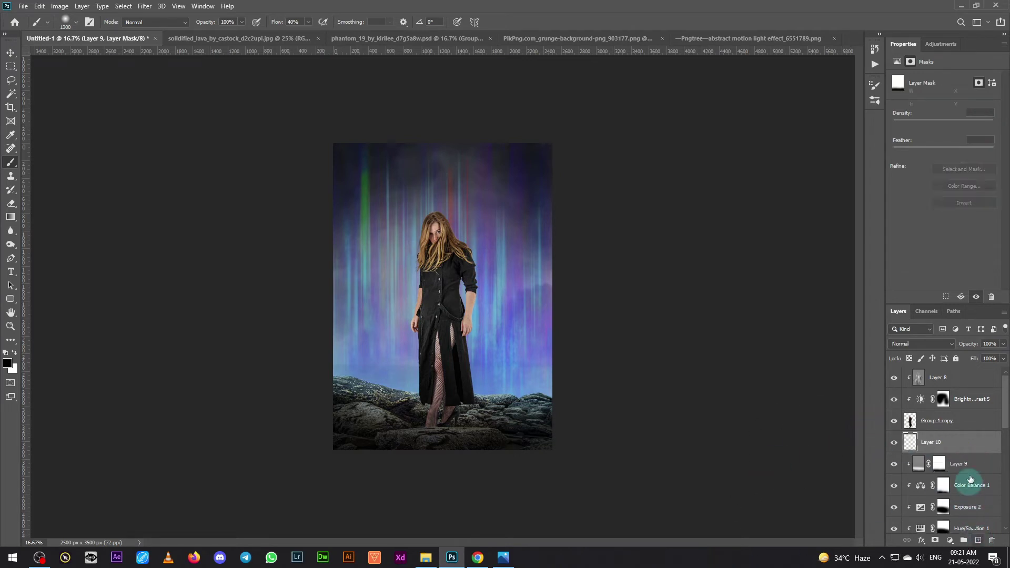
left_click(982, 451, "alt")
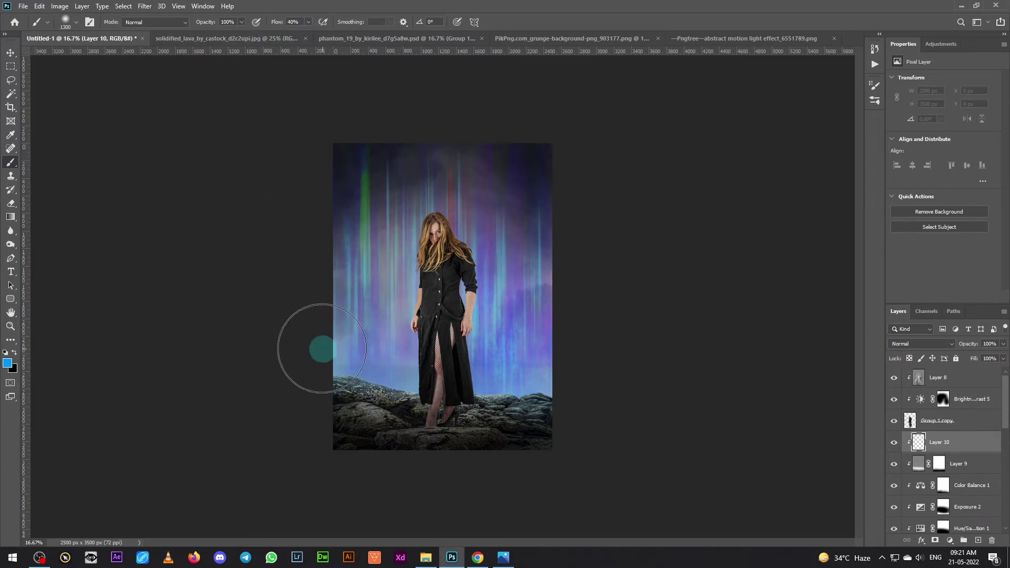
mouse_move(322, 349)
left_mouse_down()
mouse_move(451, 338)
mouse_move(573, 368)
left_mouse_up()
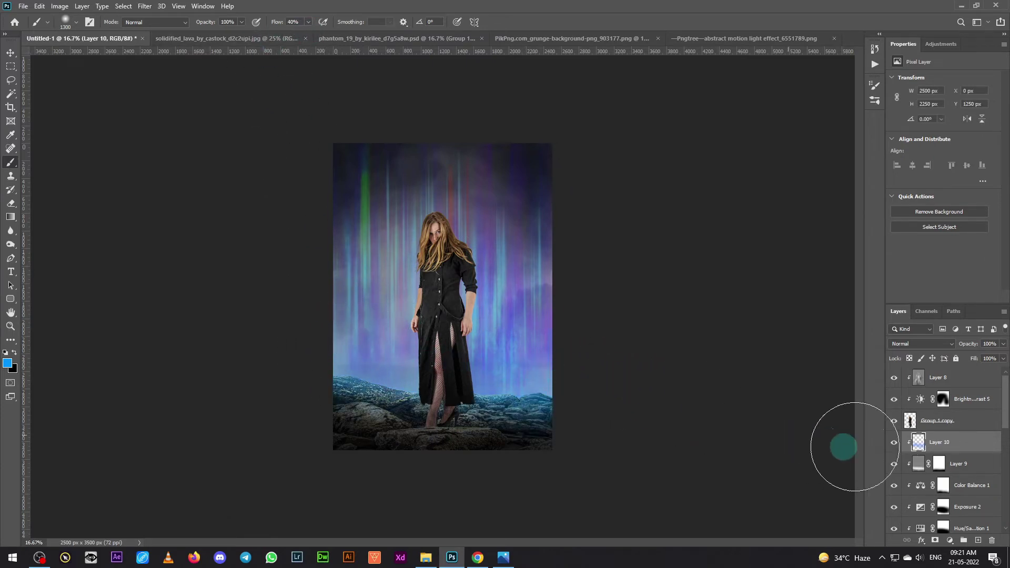
left_click(905, 344)
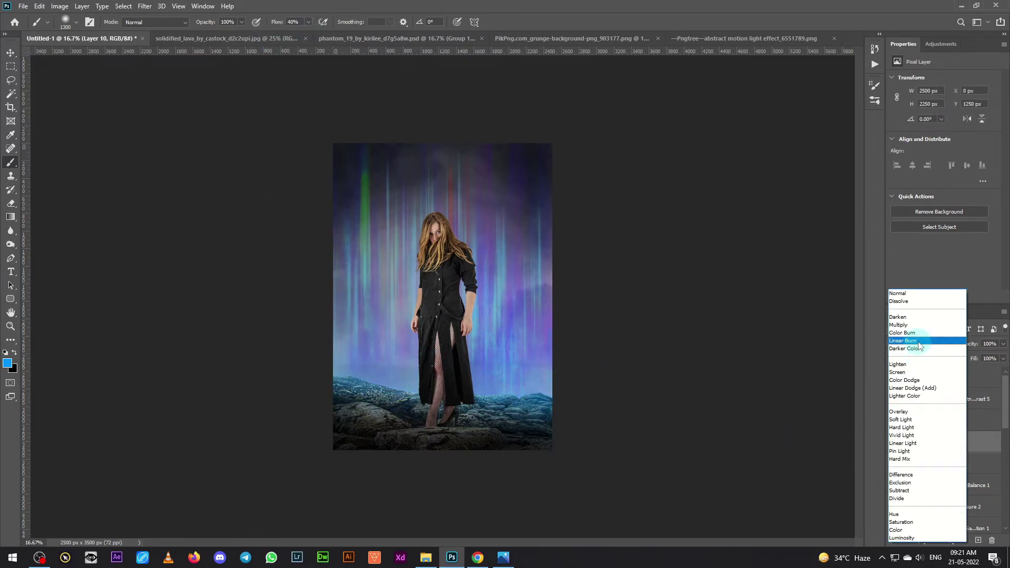
left_click(913, 421)
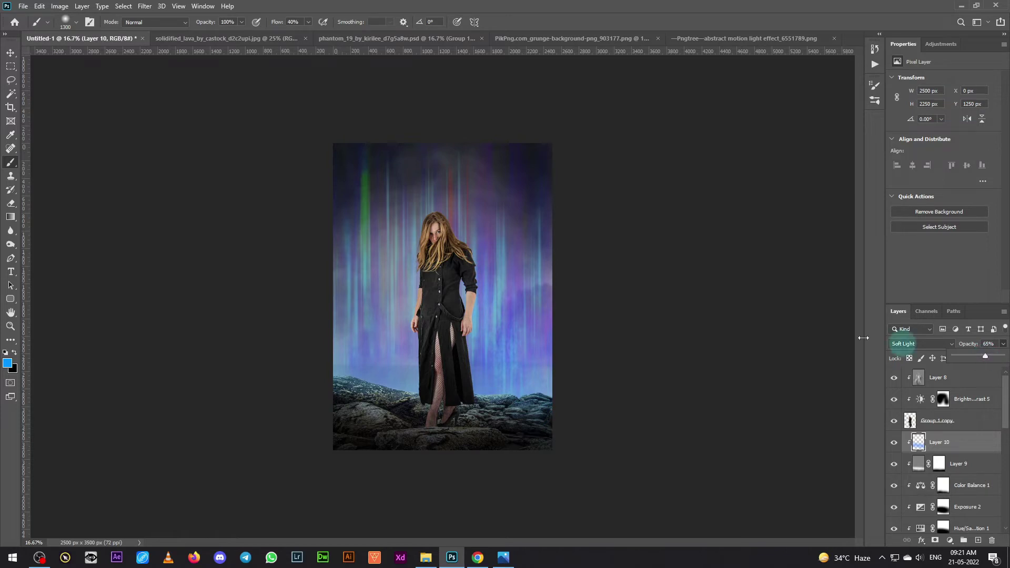
left_click(12, 54)
key("ctrl+plus")
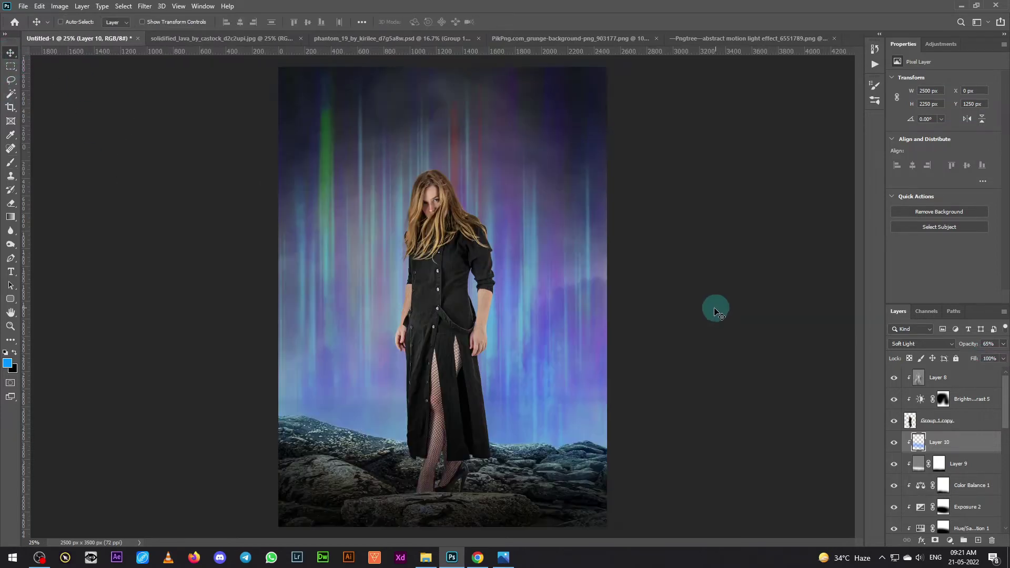
key("ctrl+plus")
key("ctrl+minus")
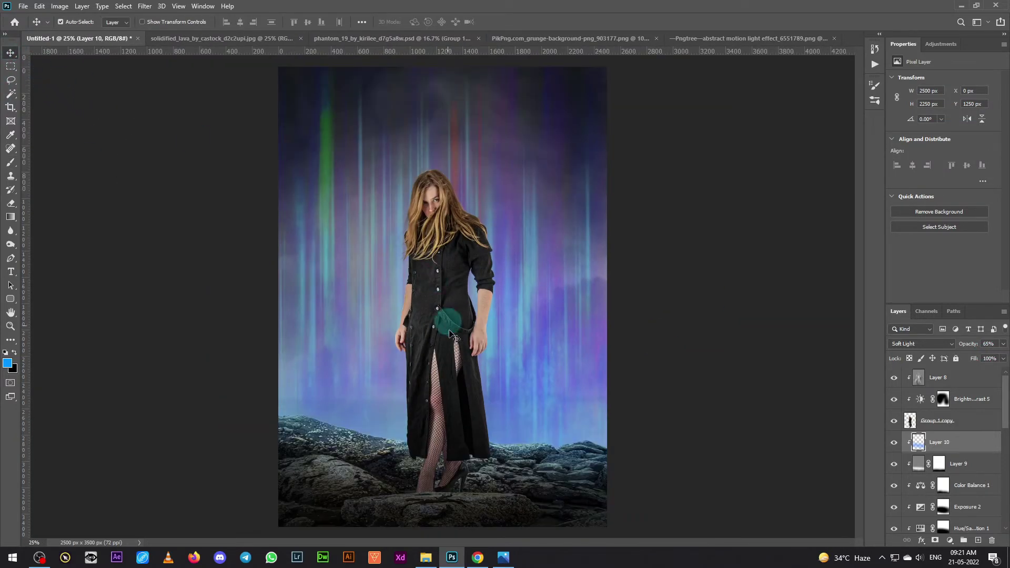
Step: Add a Hue/Saturation adjustment above Layer 8 with Saturation -36
left_click(452, 260)
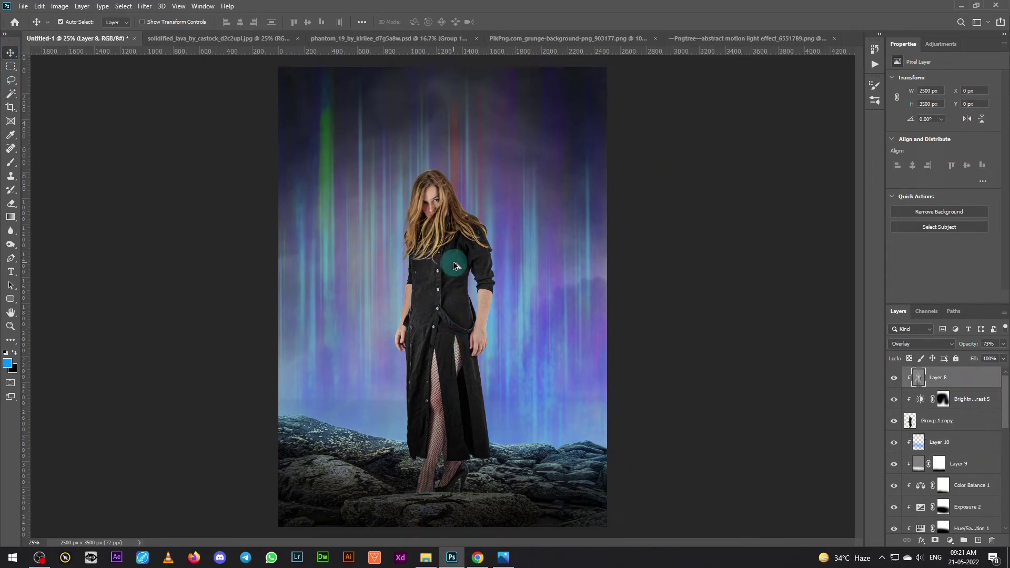
left_click(965, 540)
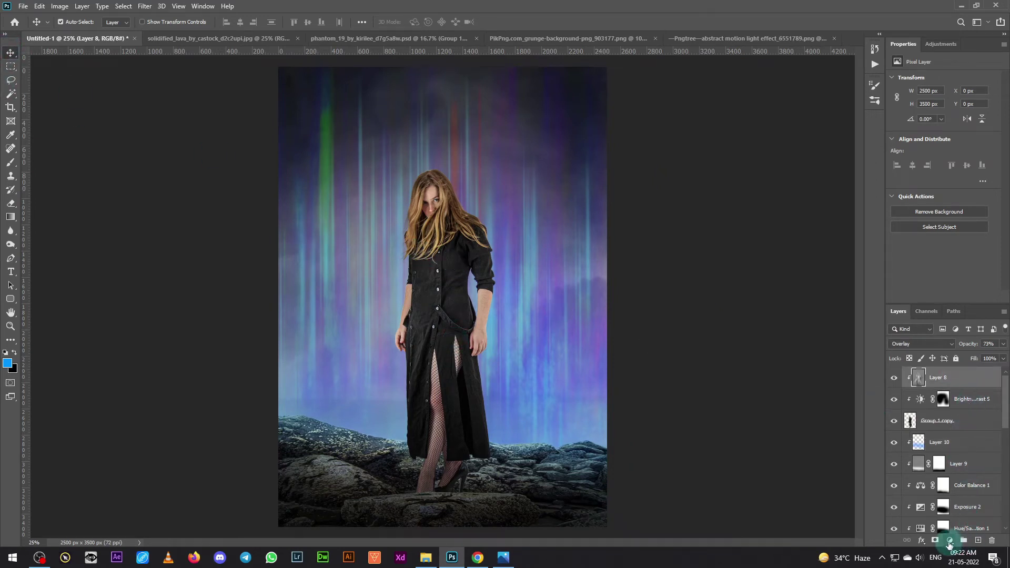
left_click(949, 540)
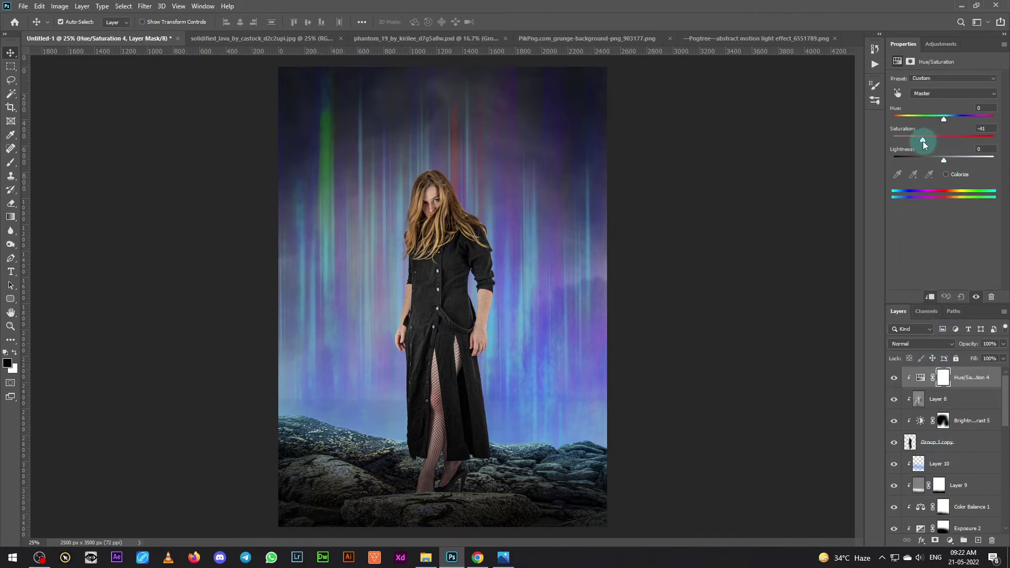
left_click(937, 157)
Step: Add a clipped Exposure adjustment at -0.24 exposure and 0.91 gamma
left_click(949, 540)
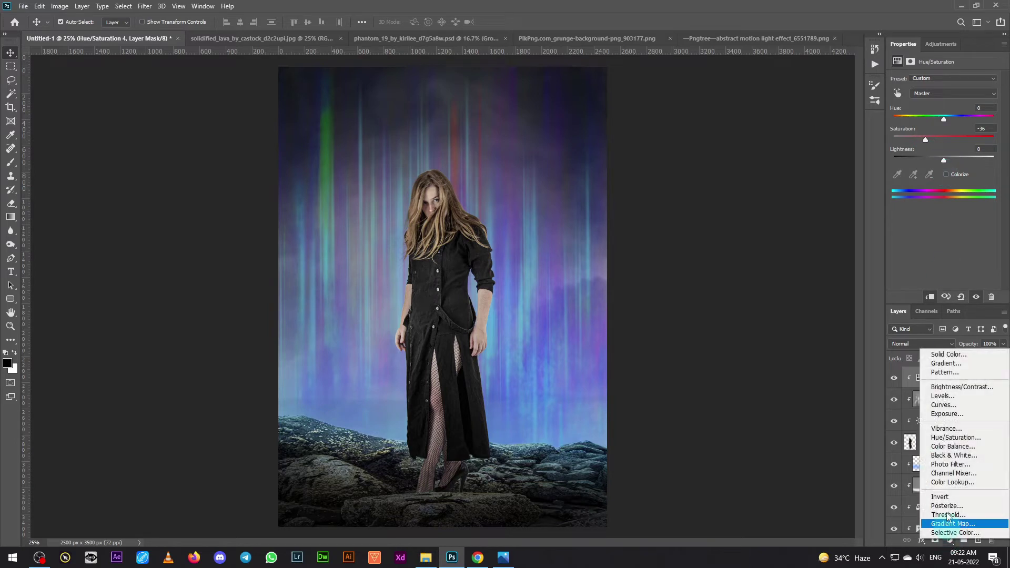
left_click(968, 414)
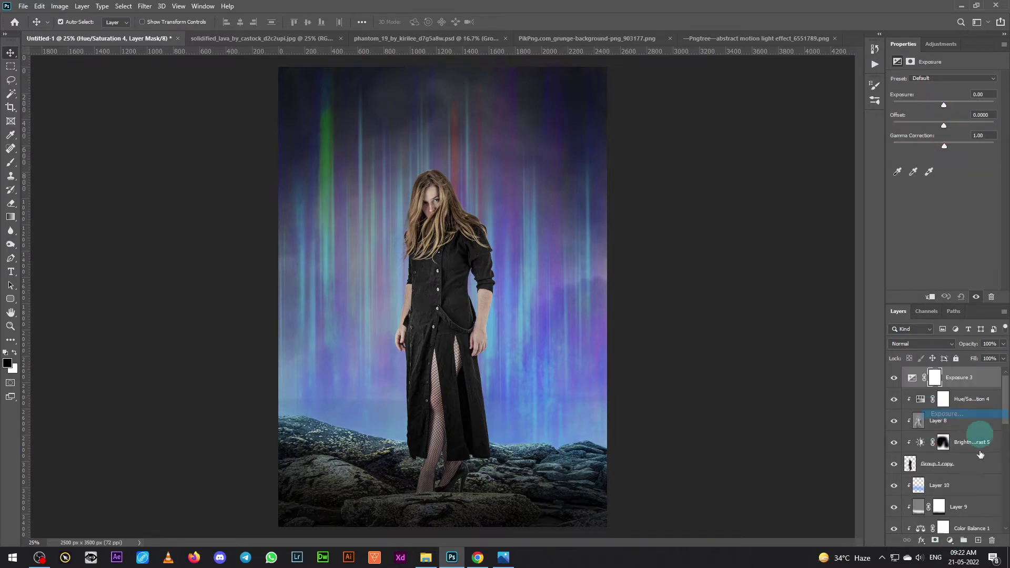
left_click(931, 298)
left_click_drag(943, 105, 947, 105)
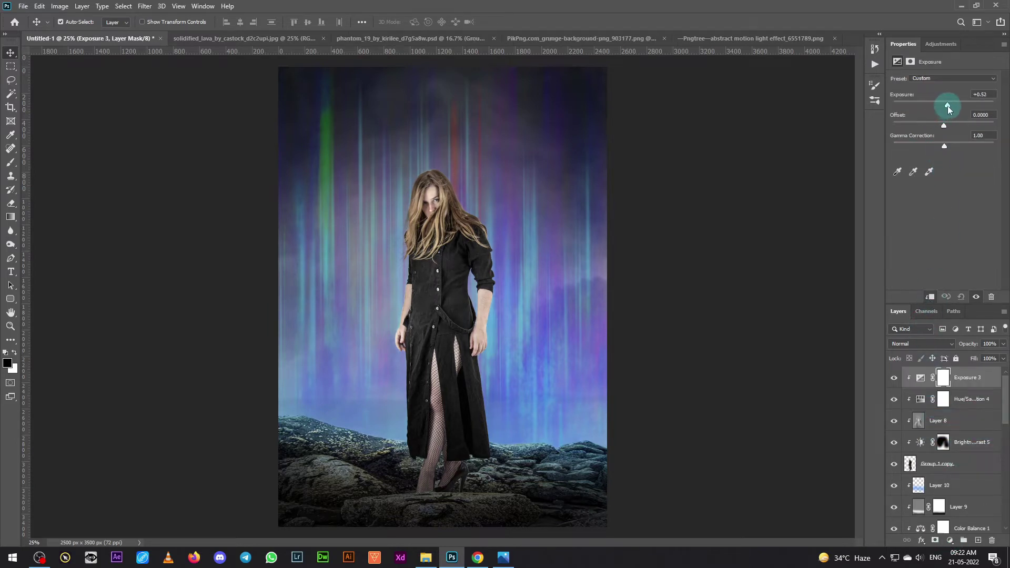
left_click(944, 143)
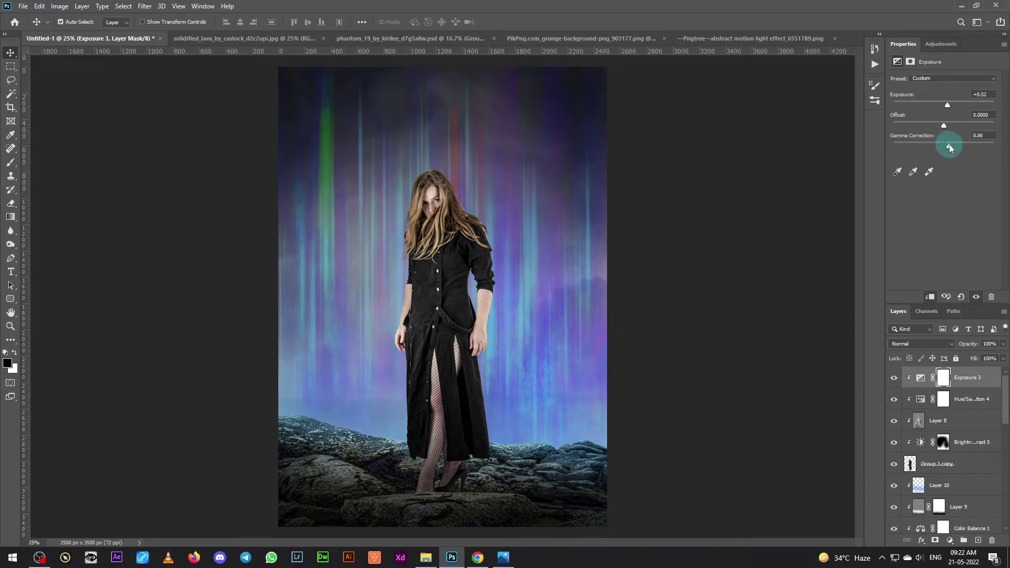
left_click_drag(944, 146, 937, 147)
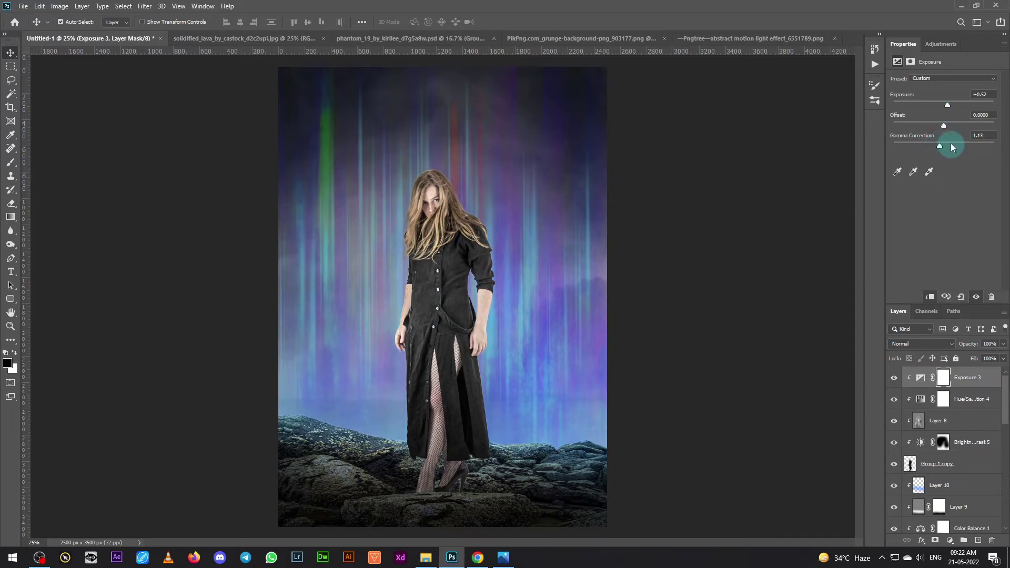
left_click_drag(947, 106, 942, 106)
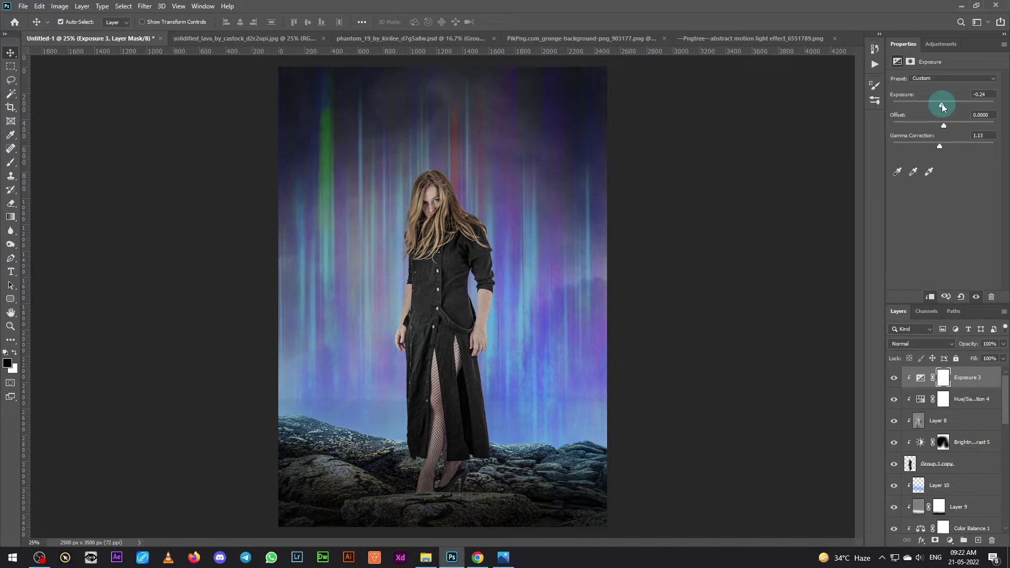
left_click_drag(941, 146, 950, 147)
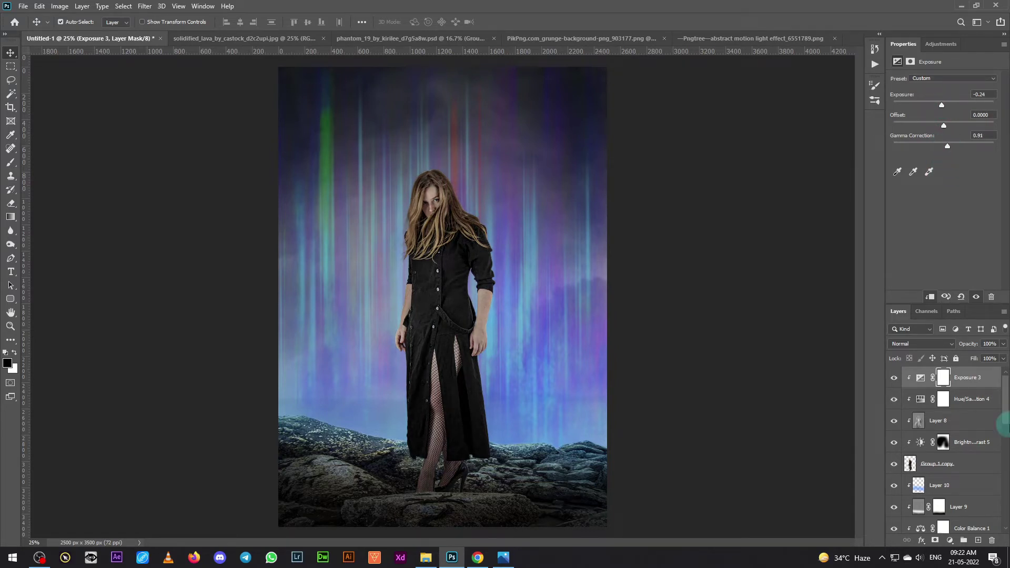
Step: Add a clipped Curves adjustment lifting the black point and slightly darkening midtones
left_click(942, 541)
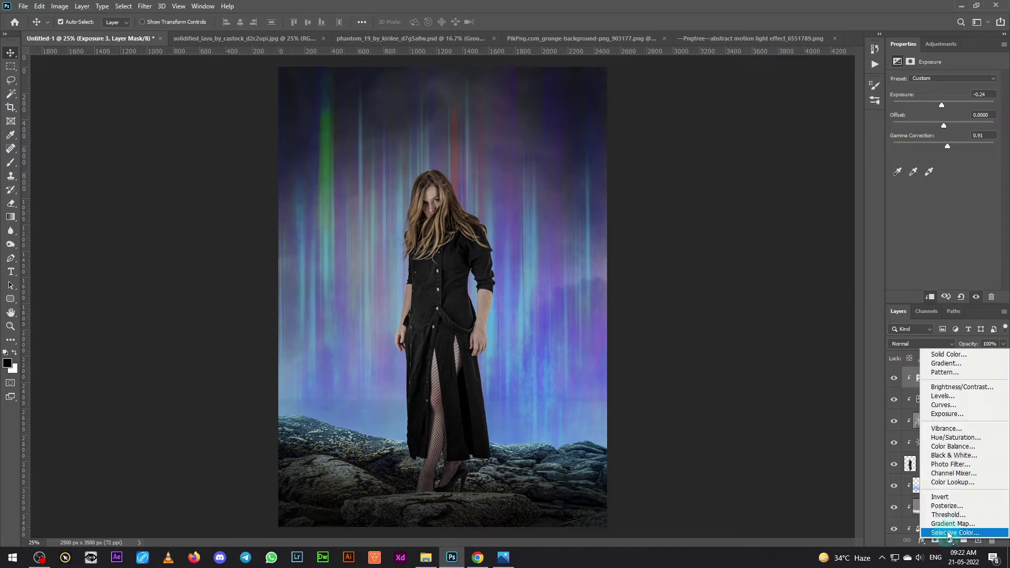
left_click(947, 411)
left_click(930, 297)
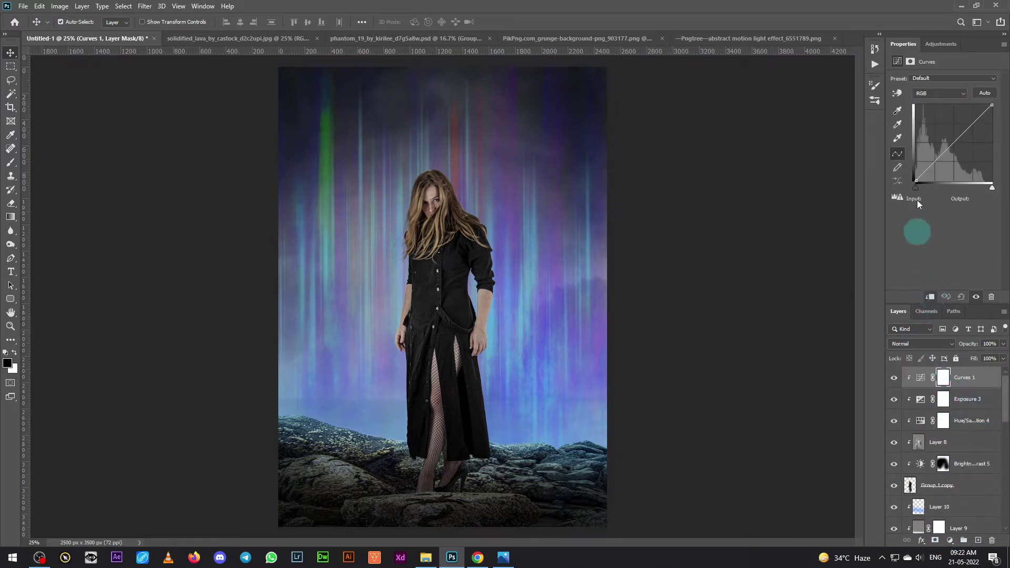
left_click_drag(914, 178, 915, 173)
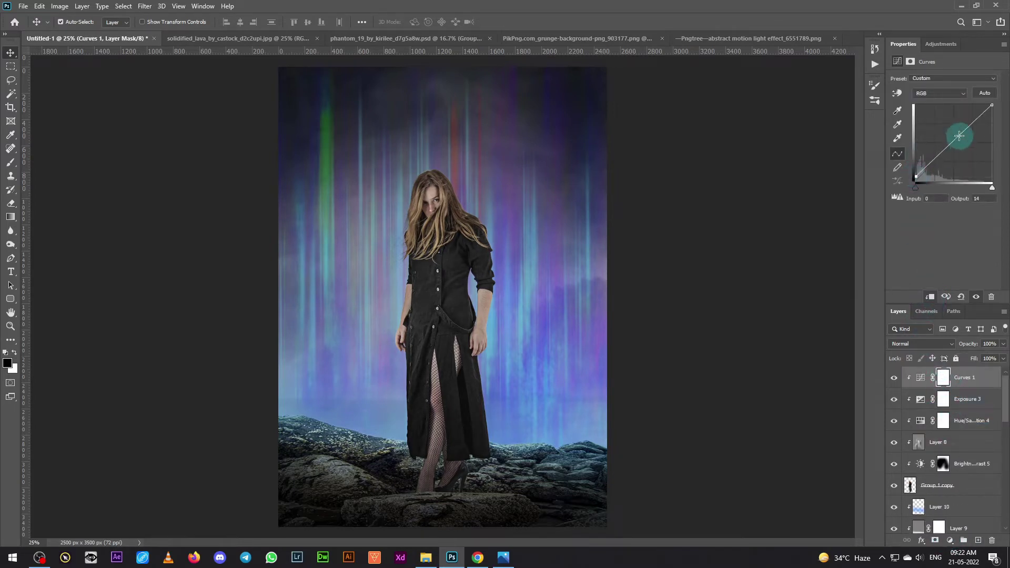
left_click_drag(957, 142, 957, 143)
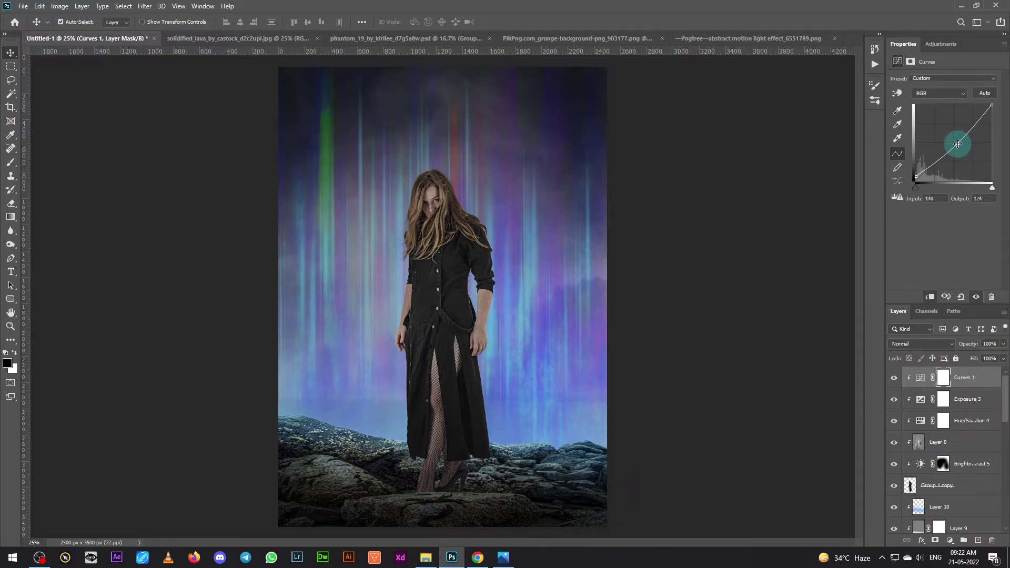
left_click(926, 446)
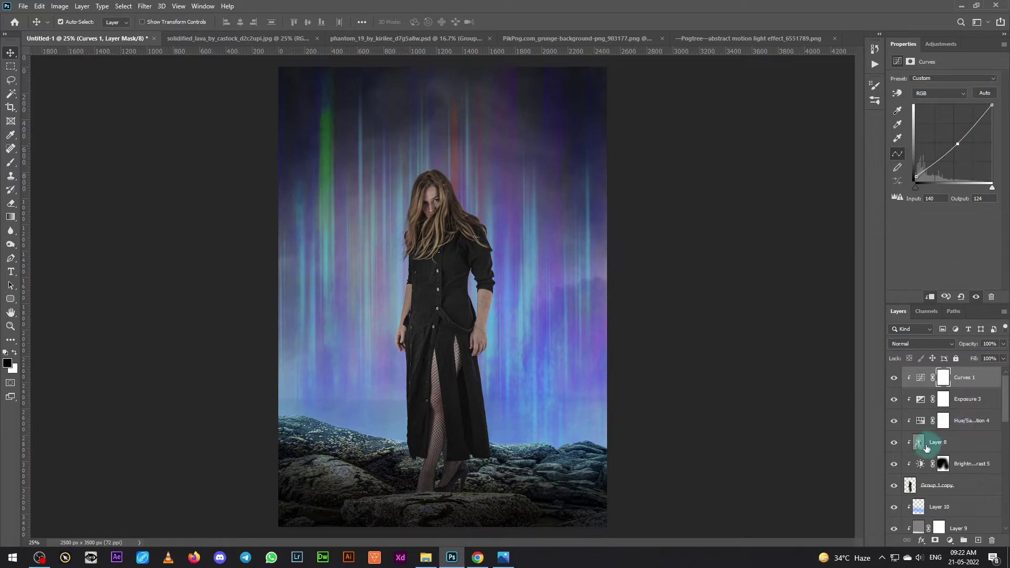
Step: Dodge the woman's face, hair and dress with a 300 px brush, then drop Layer 8 to 50% opacity
left_click(14, 166)
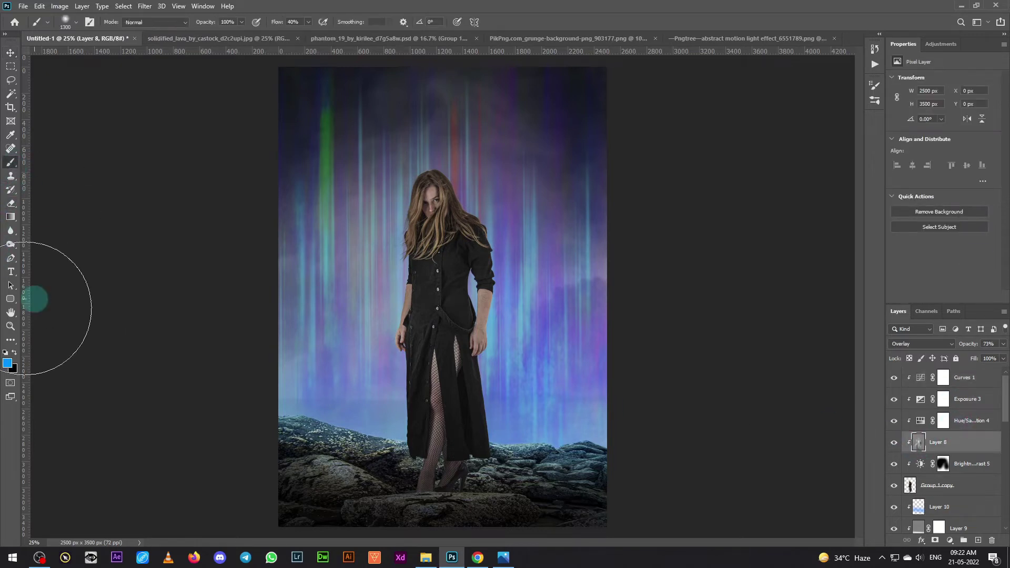
right_click(11, 244)
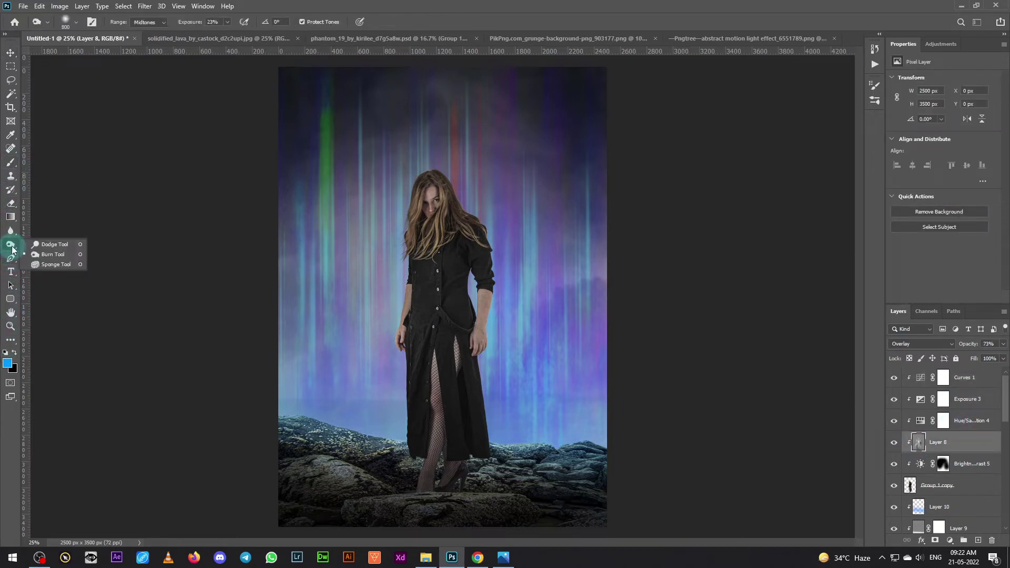
left_click(53, 243)
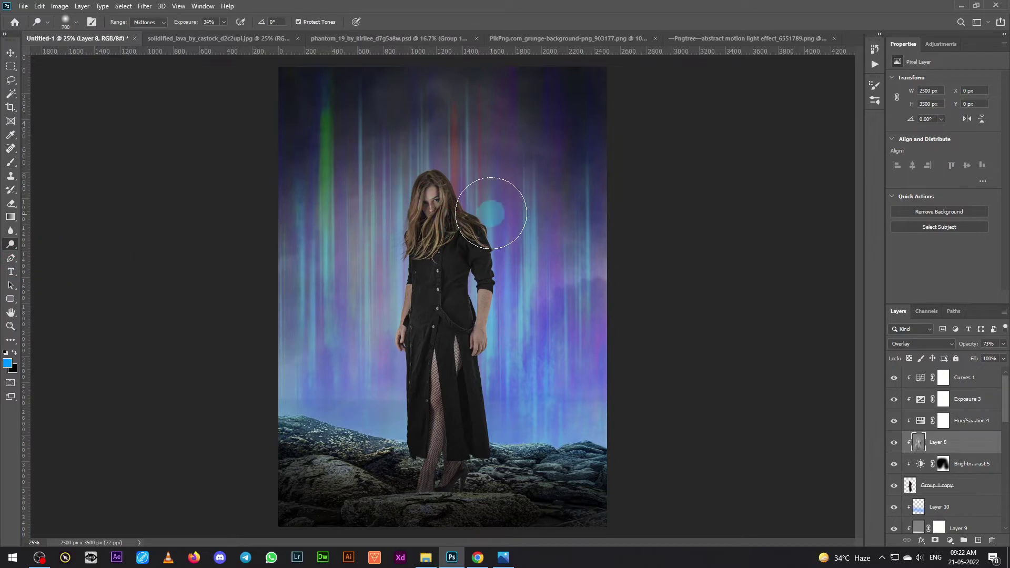
key("bracketleft")
key("bracketleft")
key("bracketleft")
mouse_move(428, 198)
left_mouse_down()
mouse_move(424, 164)
mouse_move(427, 182)
mouse_move(444, 179)
mouse_move(423, 171)
mouse_move(424, 214)
mouse_move(394, 225)
mouse_move(406, 266)
mouse_move(496, 257)
mouse_move(492, 243)
mouse_move(478, 298)
left_mouse_up()
mouse_move(495, 351)
left_mouse_down()
mouse_move(417, 338)
mouse_move(401, 266)
mouse_move(371, 356)
mouse_move(384, 382)
mouse_move(458, 372)
mouse_move(432, 339)
mouse_move(400, 429)
mouse_move(377, 411)
mouse_move(1004, 348)
left_mouse_up()
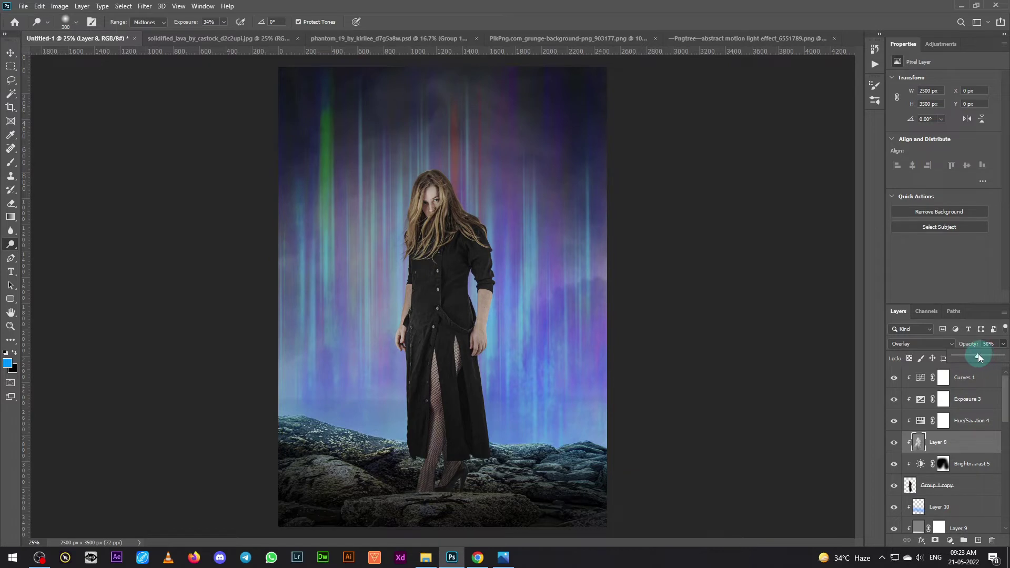
left_click_drag(977, 358, 977, 357)
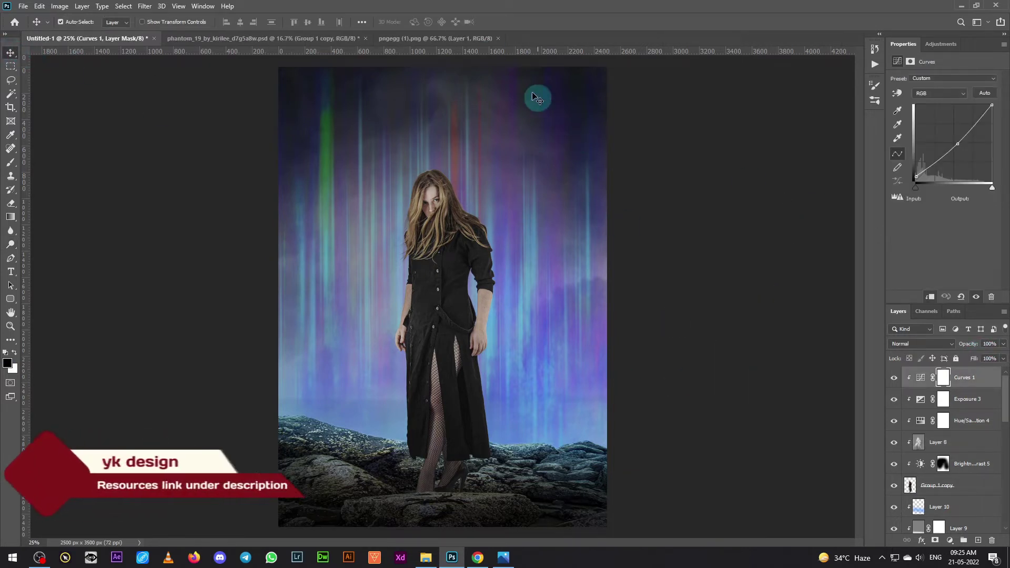
Step: Bring the rock into the composite, then shrink and rotate it into the left foreground
left_click(450, 38)
mouse_move(593, 314)
left_mouse_down()
mouse_move(100, 42)
mouse_move(383, 426)
mouse_move(359, 455)
mouse_move(439, 390)
mouse_move(228, 497)
mouse_move(356, 462)
left_mouse_up()
key("ctrl+t")
left_click_drag(337, 416, 349, 436)
left_click_drag(377, 332, 377, 363)
left_click_drag(348, 420, 362, 462)
key("Return")
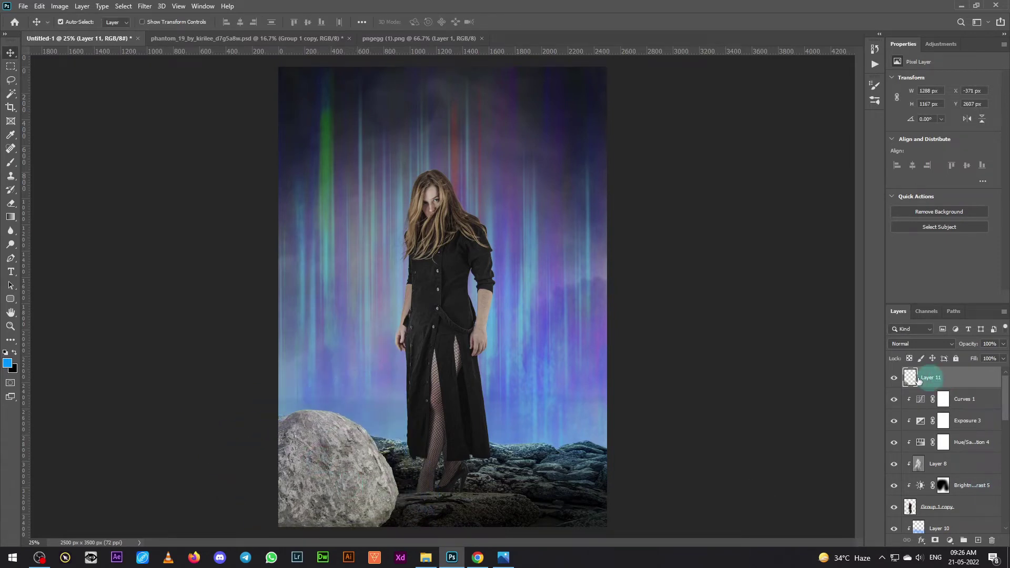
Step: Slightly Gaussian-blur the rock and raise its contrast with a Brightness/Contrast adjustment
left_click(145, 6)
mouse_move(163, 166)
left_click(322, 166)
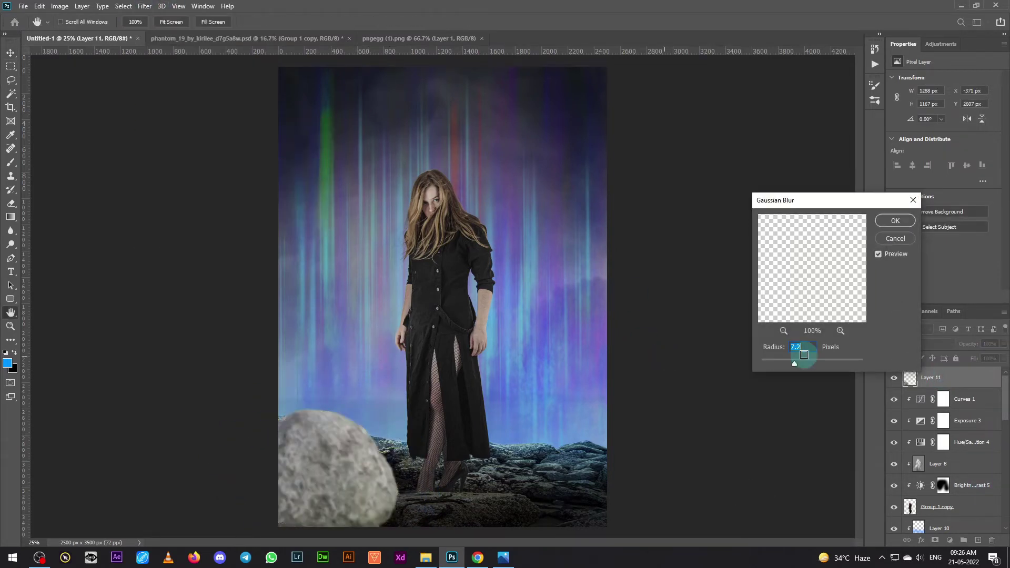
mouse_move(800, 356)
left_mouse_down()
mouse_move(850, 360)
mouse_move(797, 361)
left_mouse_up()
left_click(894, 220)
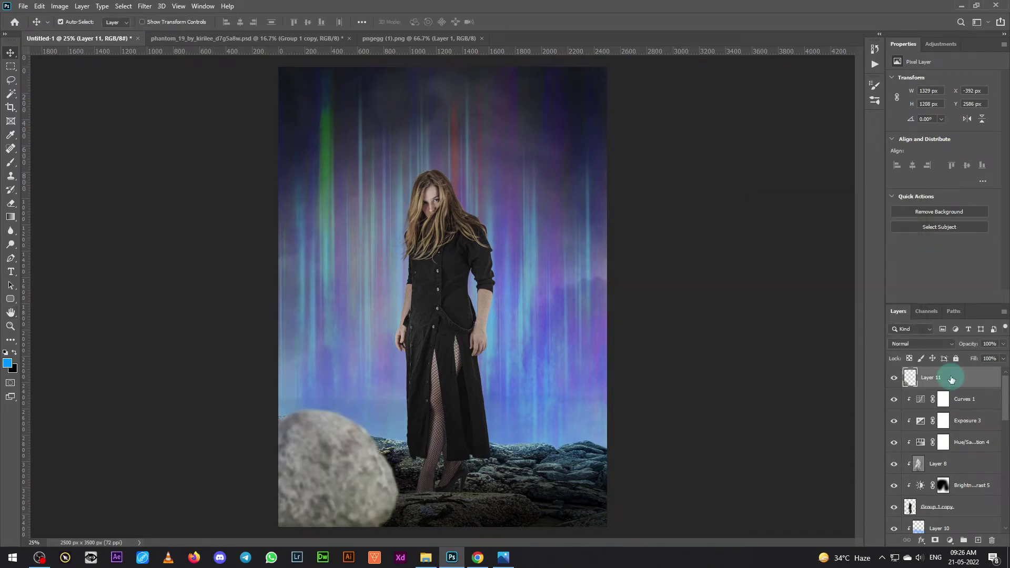
left_click(949, 540)
left_click(945, 358)
mouse_move(943, 128)
left_mouse_down()
mouse_move(965, 132)
mouse_move(925, 108)
left_mouse_up()
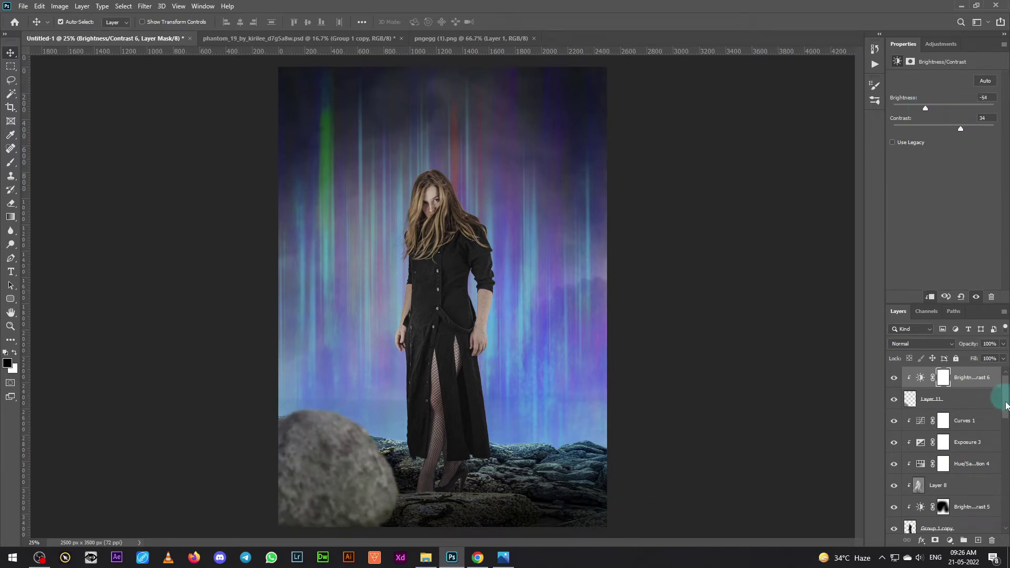
Step: Add a new Overlay layer clipped to the rock, filled with 50% gray
key("ctrl+shift+alt+n")
left_click(965, 389, "alt")
left_click(292, 281)
left_click(920, 343)
left_click(910, 448)
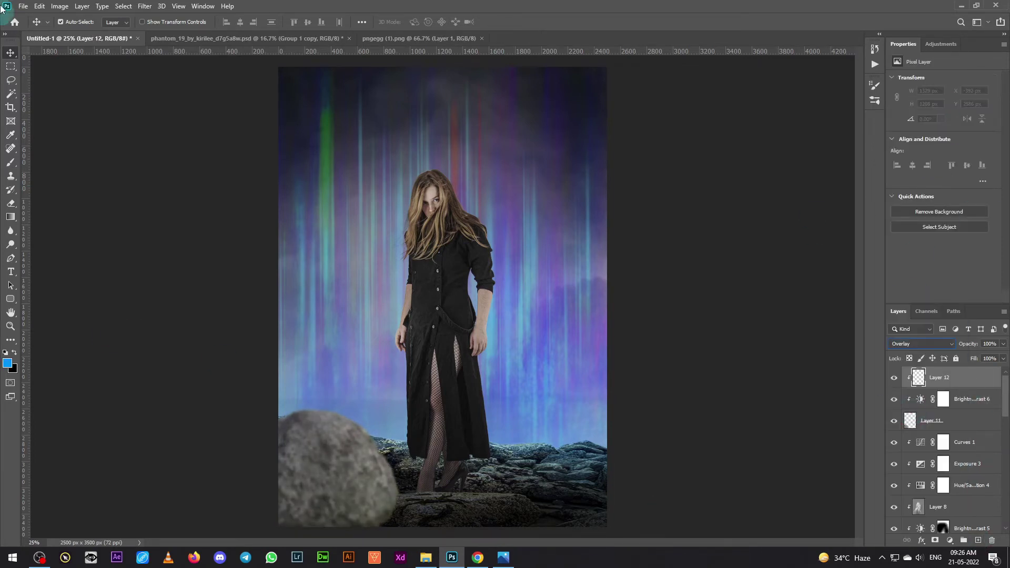
left_click(39, 6)
left_click(47, 166)
left_click(570, 147)
Step: Dodge and burn the rock and feet area on the gray Overlay layer
right_click(11, 244)
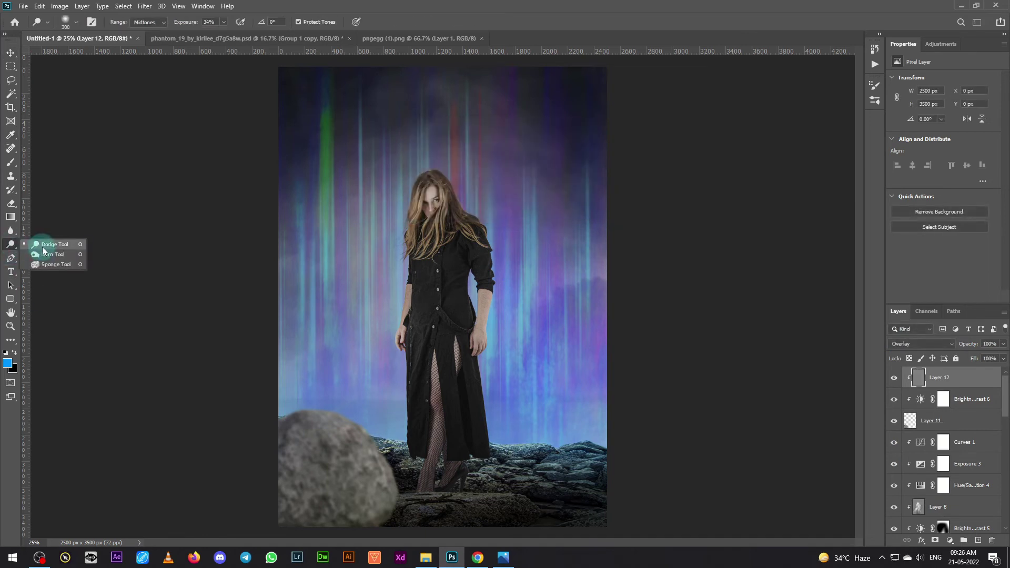
left_click(44, 247)
key("bracketright")
key("bracketright")
key("bracketright")
left_click_drag(327, 418, 424, 474)
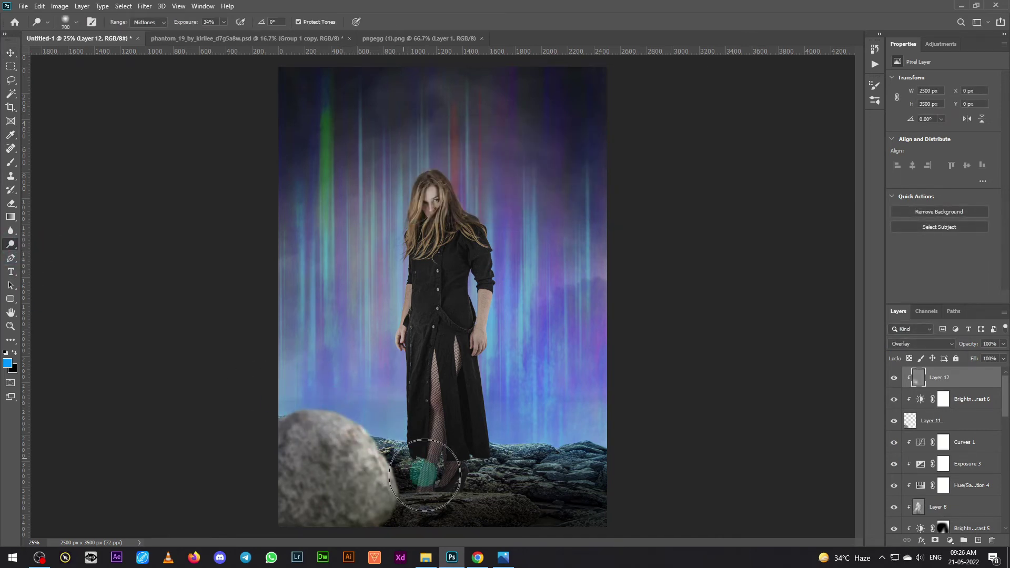
right_click(11, 244)
left_click(44, 254)
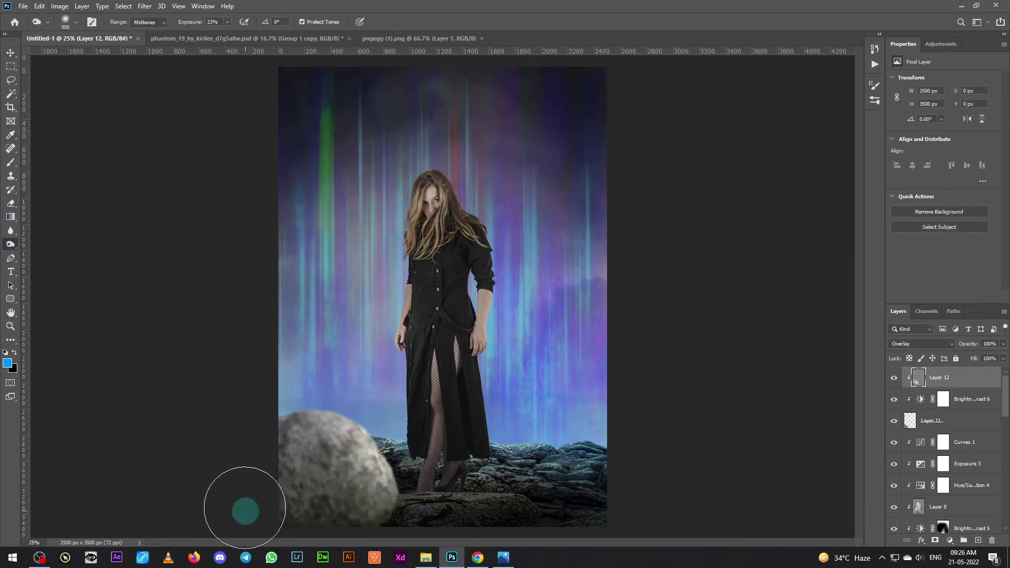
Step: Drag a second rock from the pngegg document in to the right of the woman
left_click(10, 53)
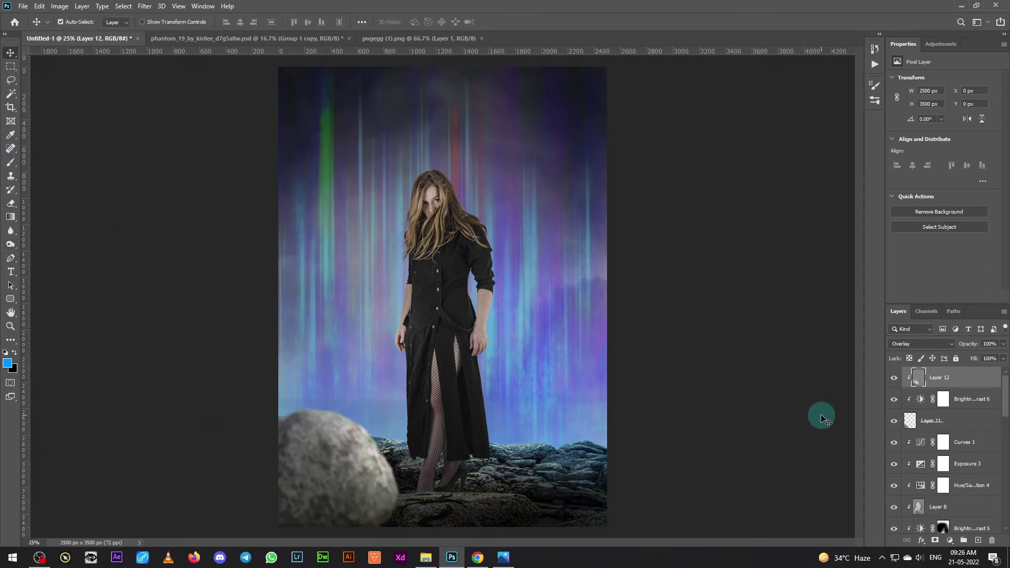
left_click(419, 39)
left_click_drag(372, 214, 510, 295)
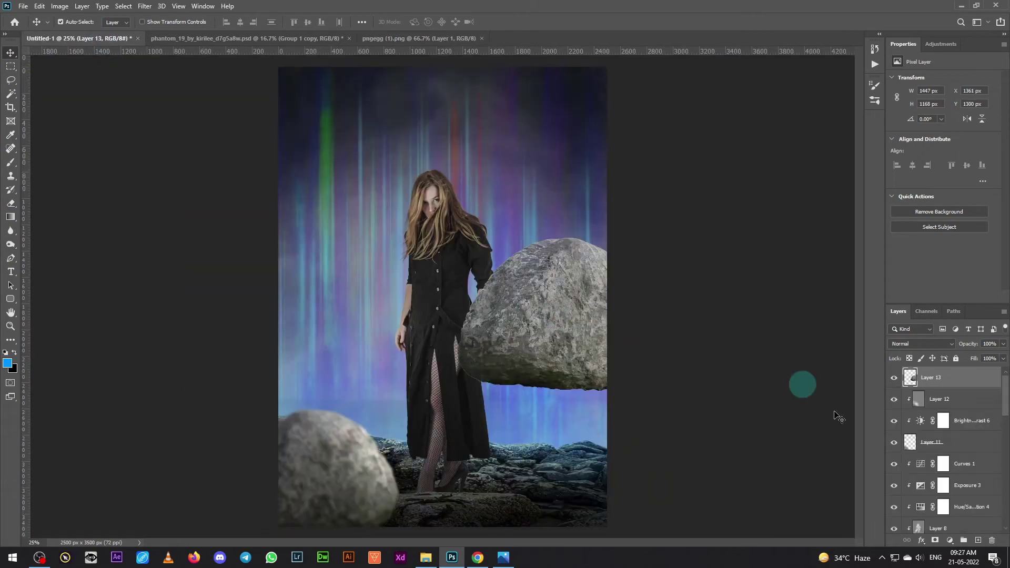
Step: Shrink, rotate and horizontally flip the new rock at the right edge
key("ctrl+t")
left_click_drag(648, 233, 615, 273)
mouse_move(643, 388)
left_mouse_down()
mouse_move(622, 311)
mouse_move(620, 359)
mouse_move(601, 344)
mouse_move(570, 388)
mouse_move(609, 383)
left_mouse_up()
left_click(39, 6)
mouse_move(257, 330)
left_click(204, 409)
key("Return")
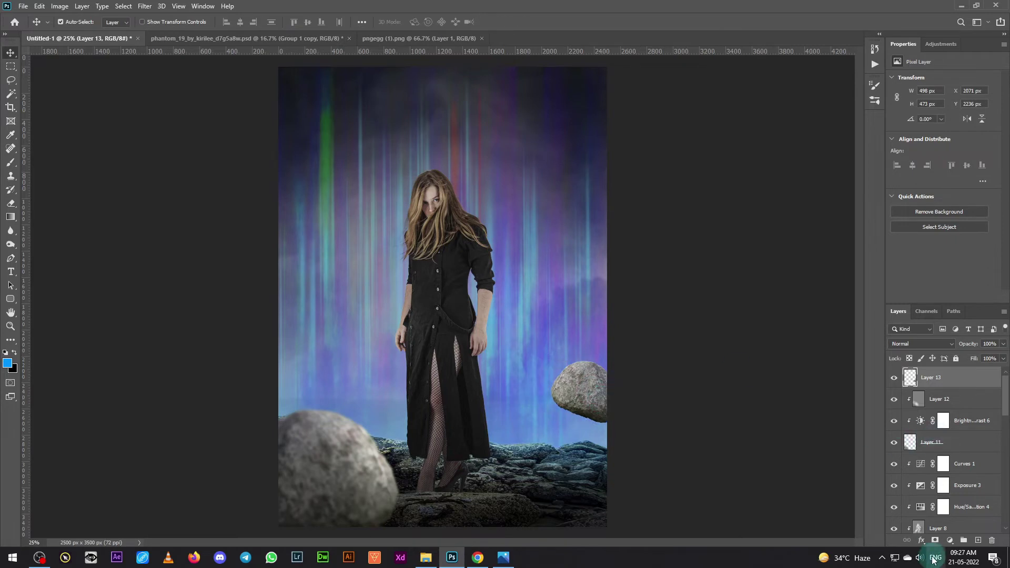
Step: Darken the right rock with a clipped Brightness/Contrast adjustment, discarding a trial Levels layer
left_click(949, 541)
left_click(964, 399)
left_click_drag(986, 379, 992, 540)
left_click(950, 540)
left_click(947, 387)
left_click(930, 297)
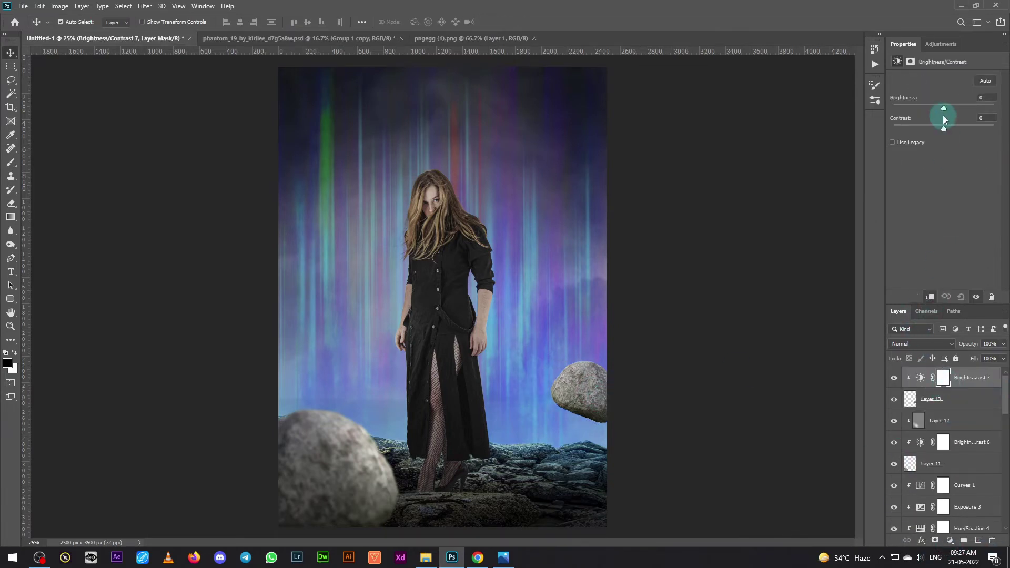
left_click_drag(944, 109, 936, 109)
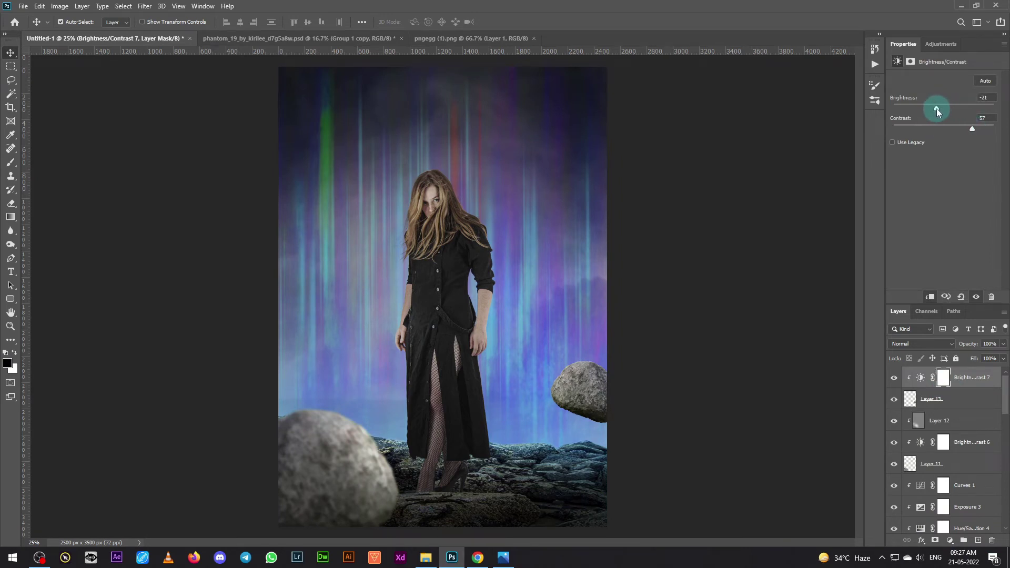
Step: Add Color Balance adjustments shifting the rock toward magenta and Layer 12 cooler blue
left_click(949, 540)
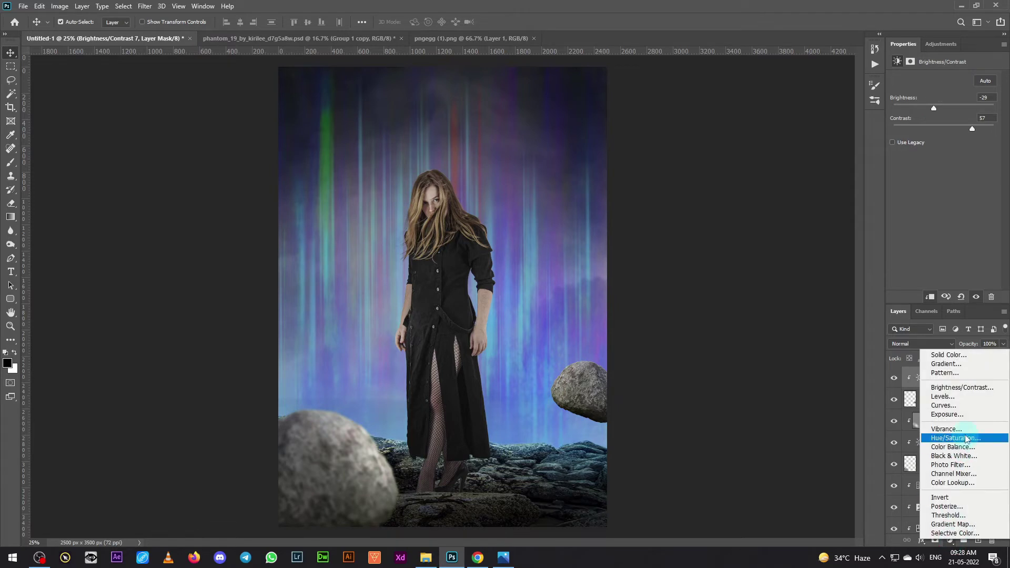
left_click(942, 441)
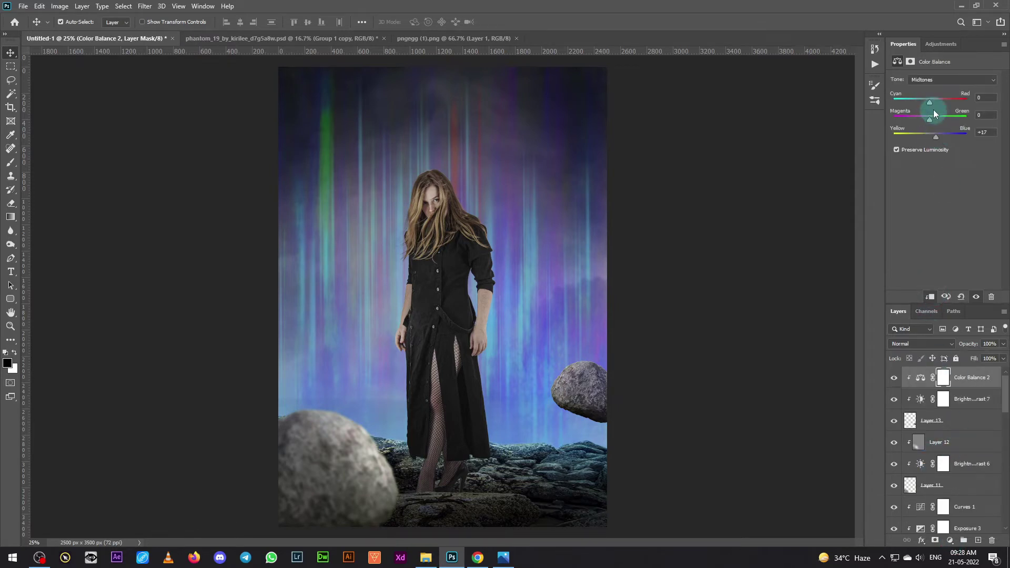
left_click_drag(920, 104, 924, 122)
left_click(962, 441)
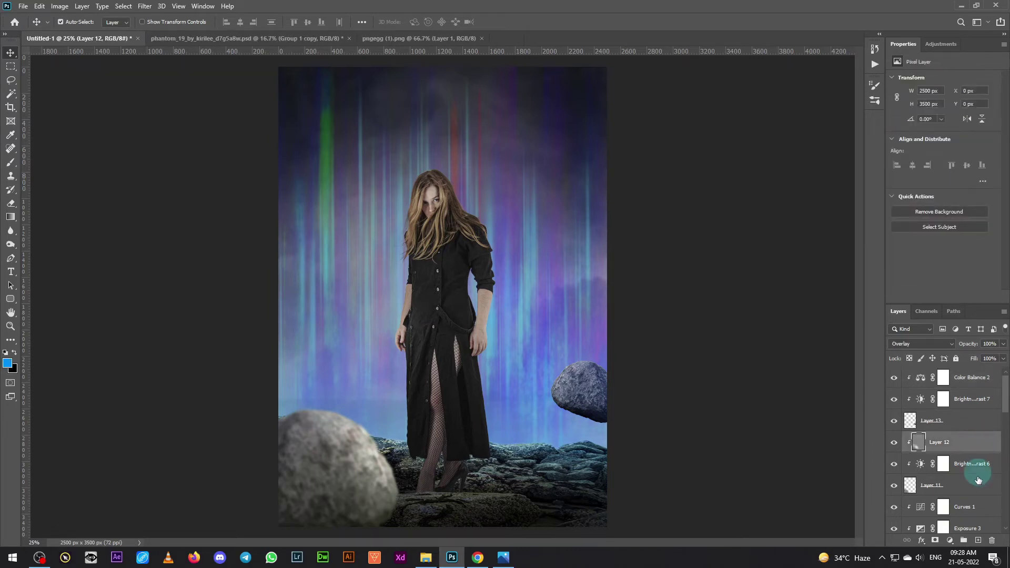
left_click(949, 540)
left_click(962, 451)
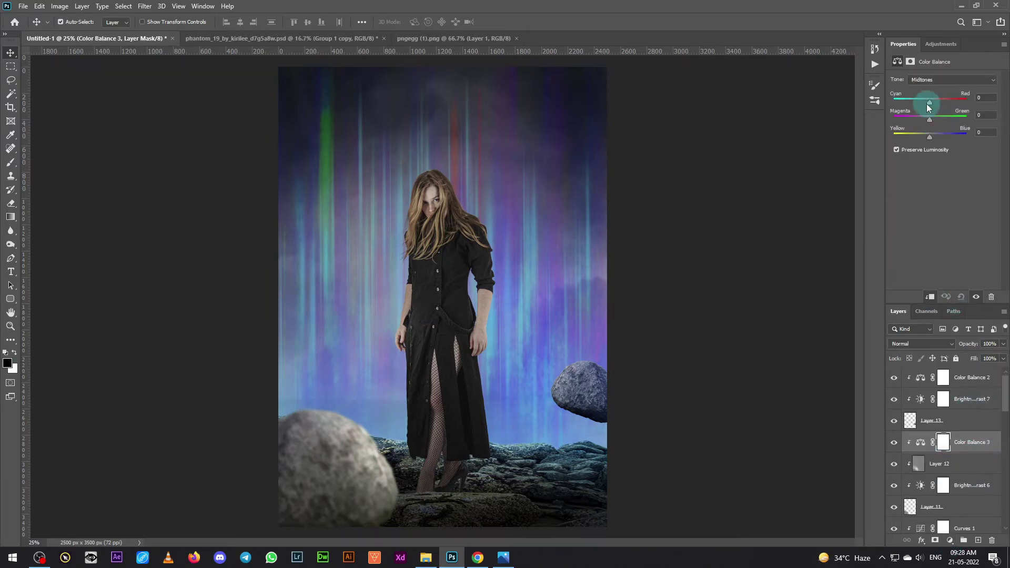
mouse_move(929, 102)
left_mouse_down()
mouse_move(946, 135)
mouse_move(931, 119)
left_mouse_up()
Step: Set Layer 10's blend mode to Soft Light
scroll(947, 473, "down", 3)
left_click(967, 478)
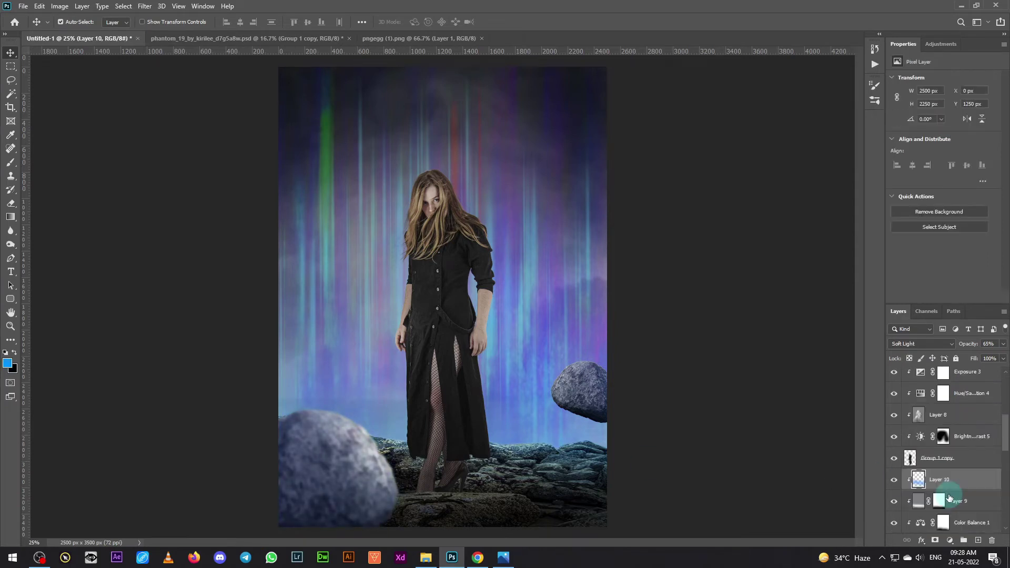
left_click(920, 343)
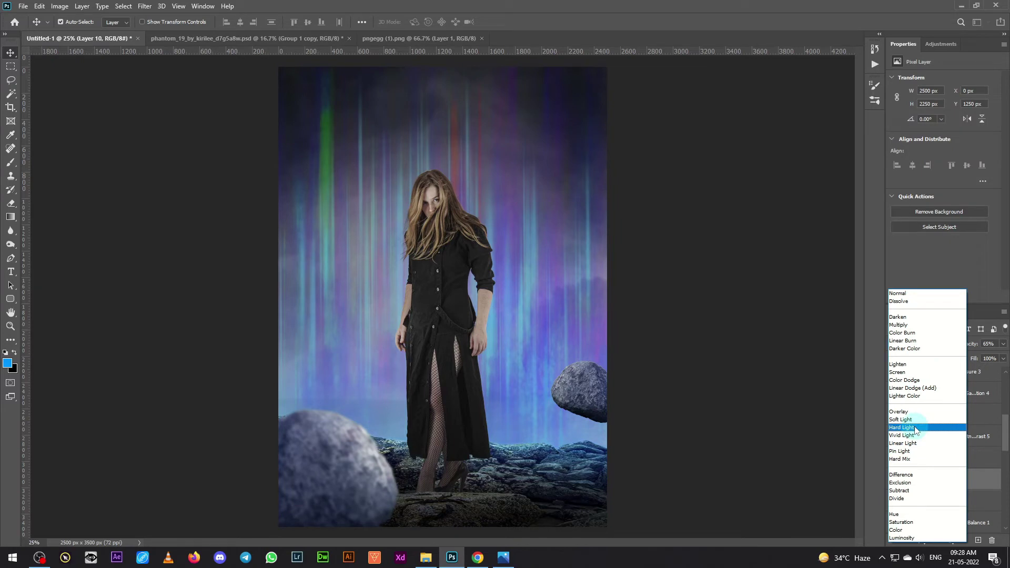
left_click(910, 419)
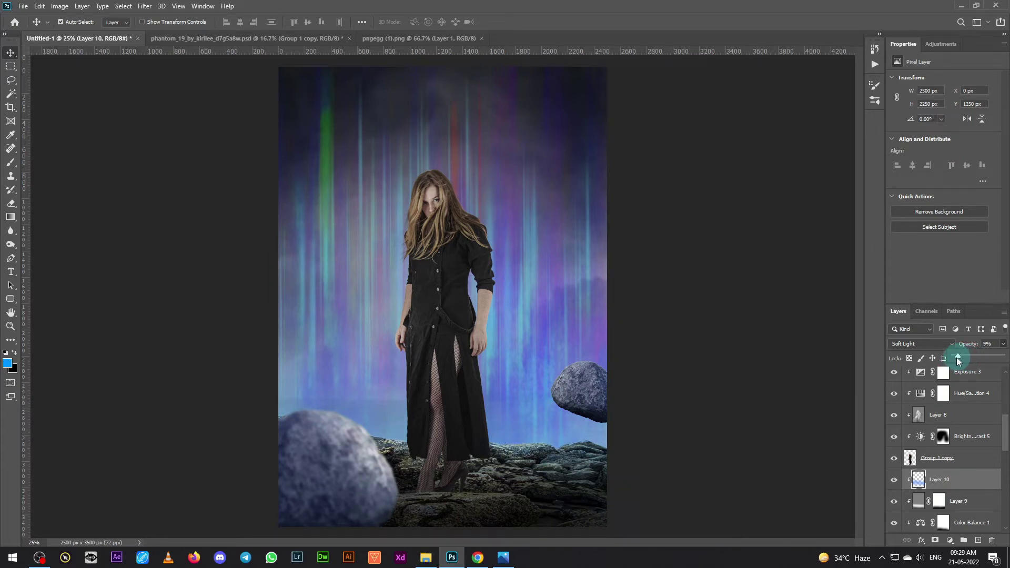
left_click_drag(2, 89, 11, 90)
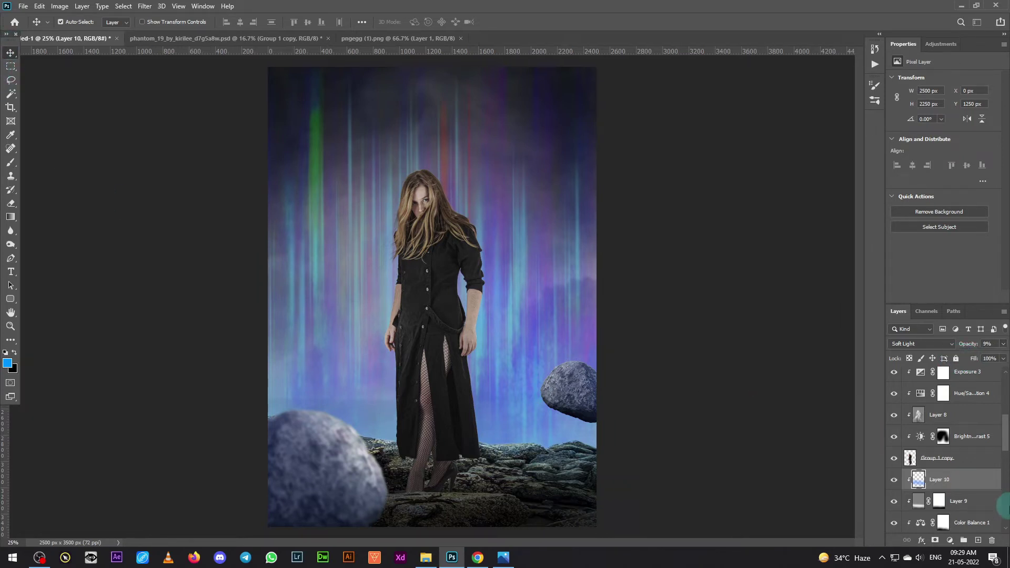
Step: Paint light blue on a new layer clipped to Layer 10, blended Hard Light at low opacity
left_click(977, 540)
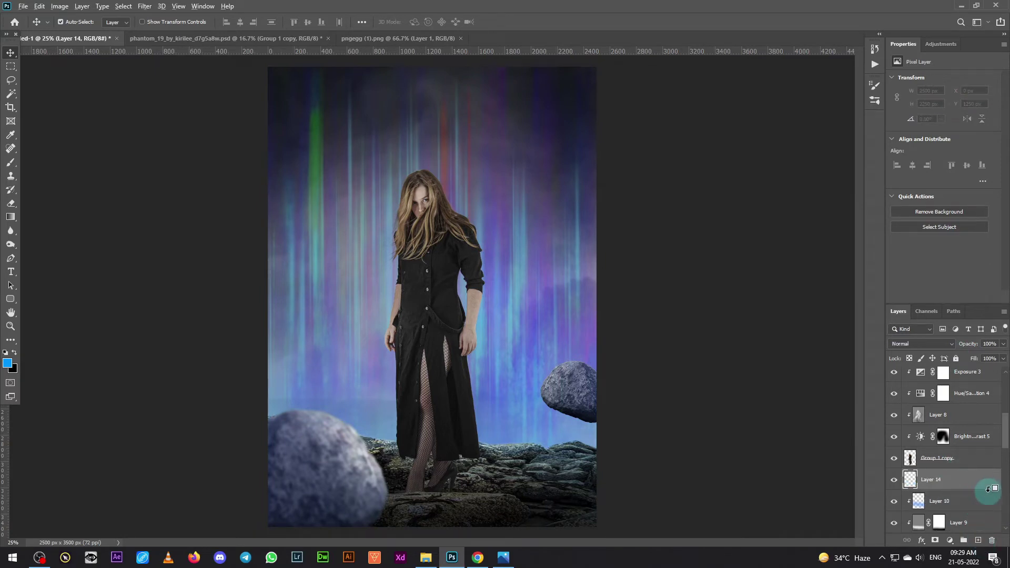
left_click(989, 489, "alt")
left_click(8, 363)
left_click(637, 311)
left_click(832, 309)
key("b")
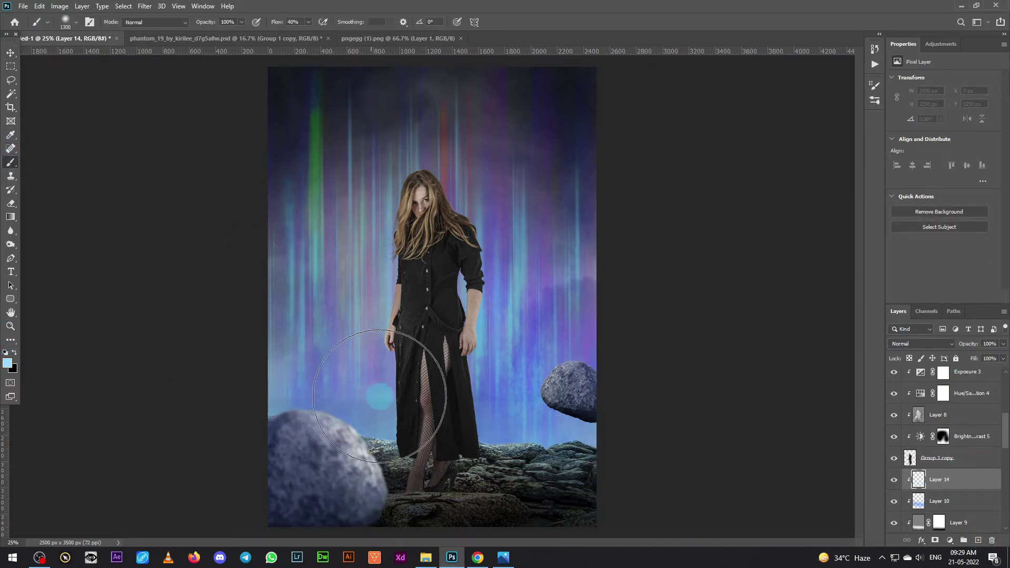
left_click(921, 343)
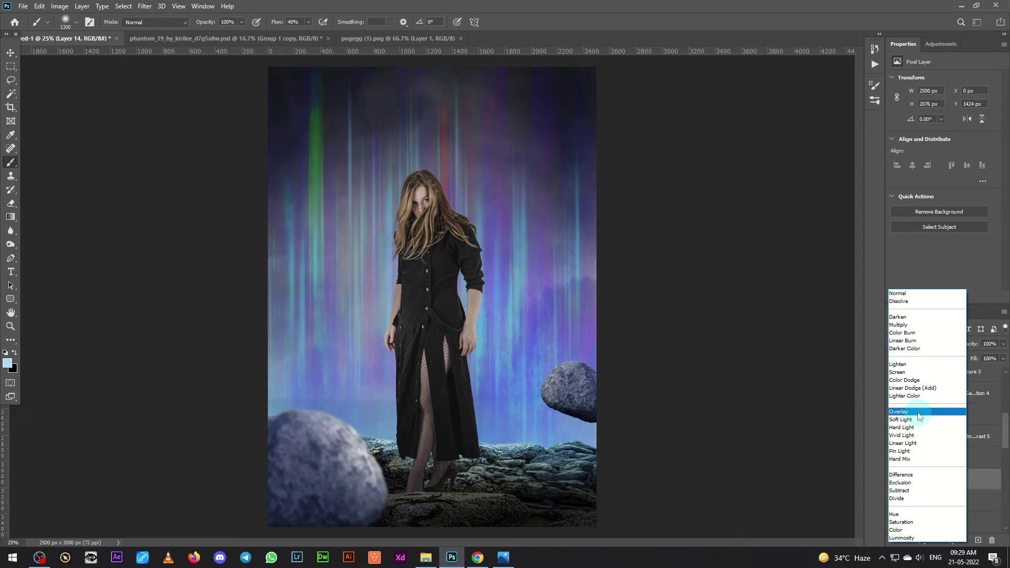
left_click(901, 427)
left_click(1003, 343)
left_click_drag(1003, 356, 974, 357)
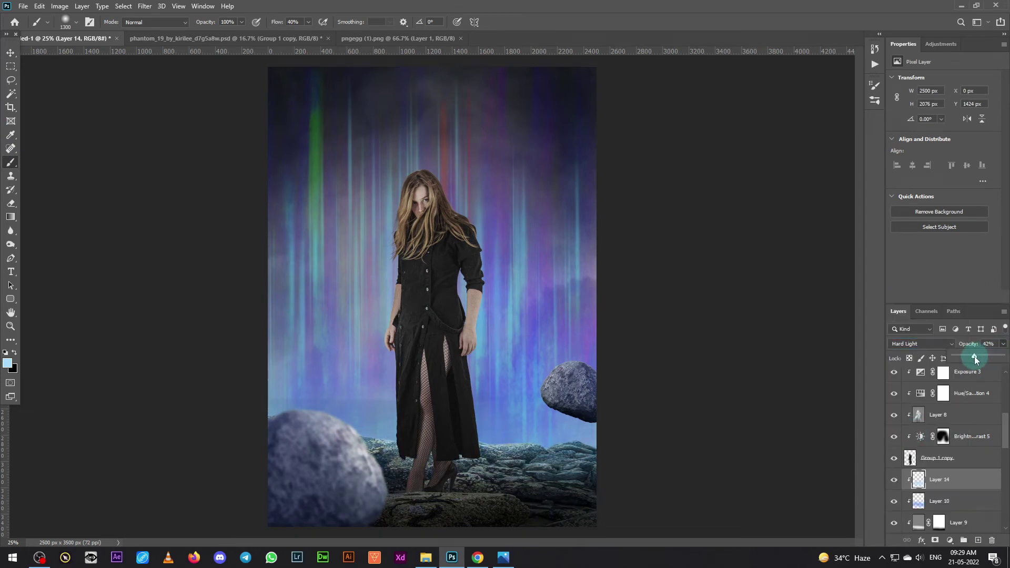
key("v")
Step: Group the right rock with its adjustments and duplicate the group
left_click(577, 386)
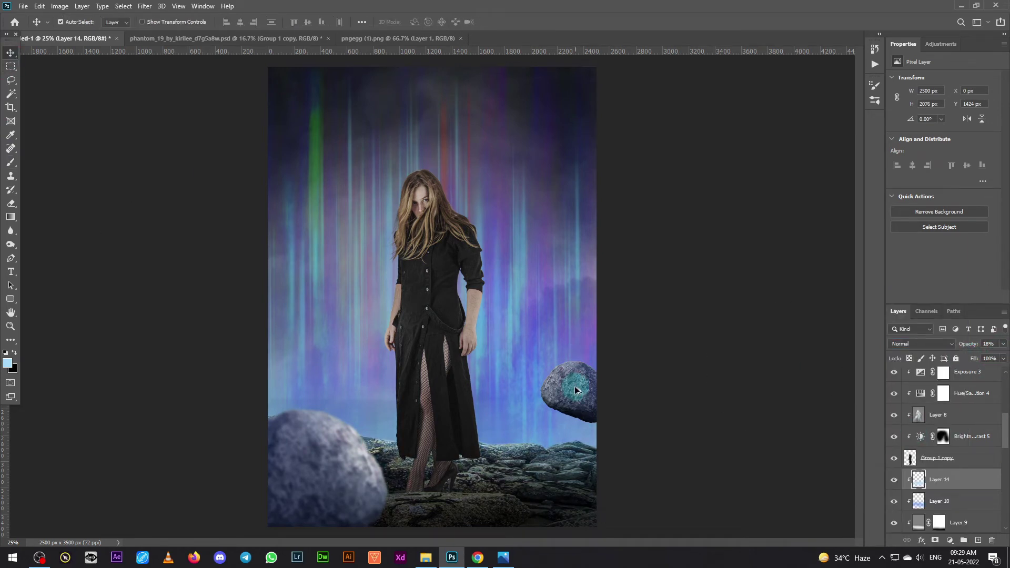
key("ctrl+g")
key("ctrl+j")
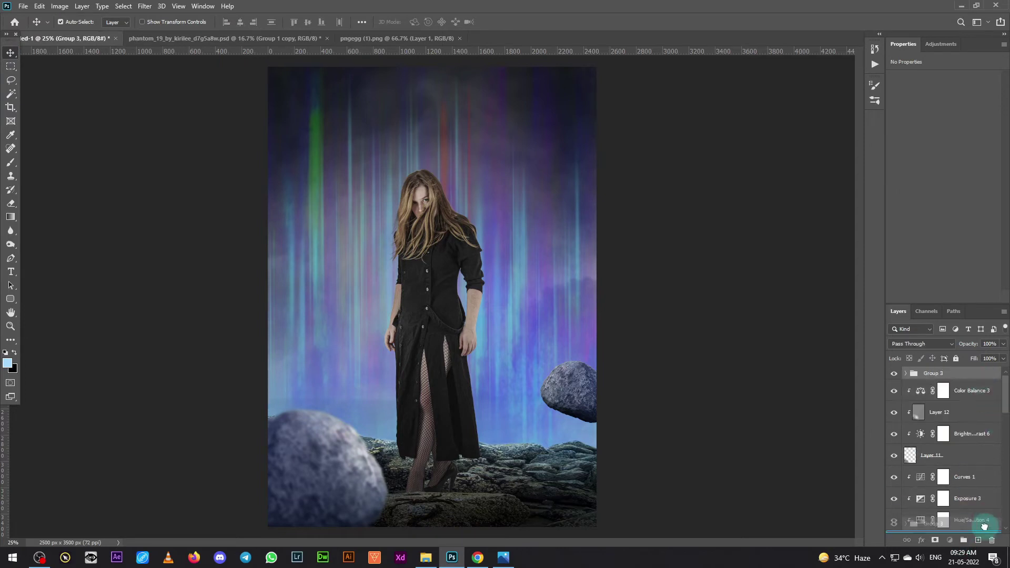
Step: Move and rotate the rock copy into the upper right as a floating boulder
key("ctrl+t")
mouse_move(585, 300)
left_mouse_down()
mouse_move(657, 305)
mouse_move(620, 273)
left_mouse_up()
left_click_drag(589, 236, 575, 242)
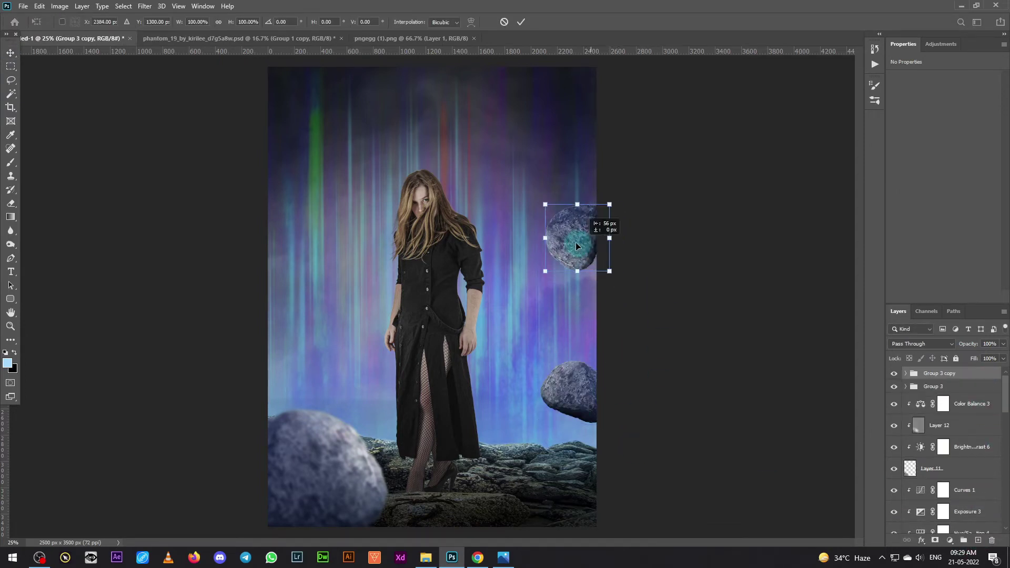
left_click_drag(604, 294, 598, 314)
key("Return")
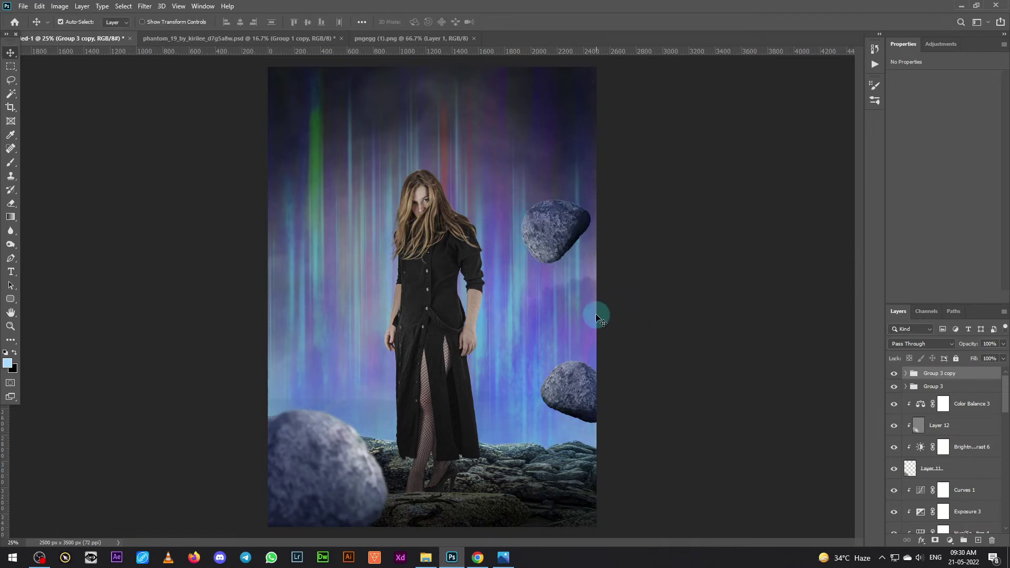
Step: Add a 50% gray Overlay layer clipped to the copied rock
left_click(905, 373)
left_click(968, 435)
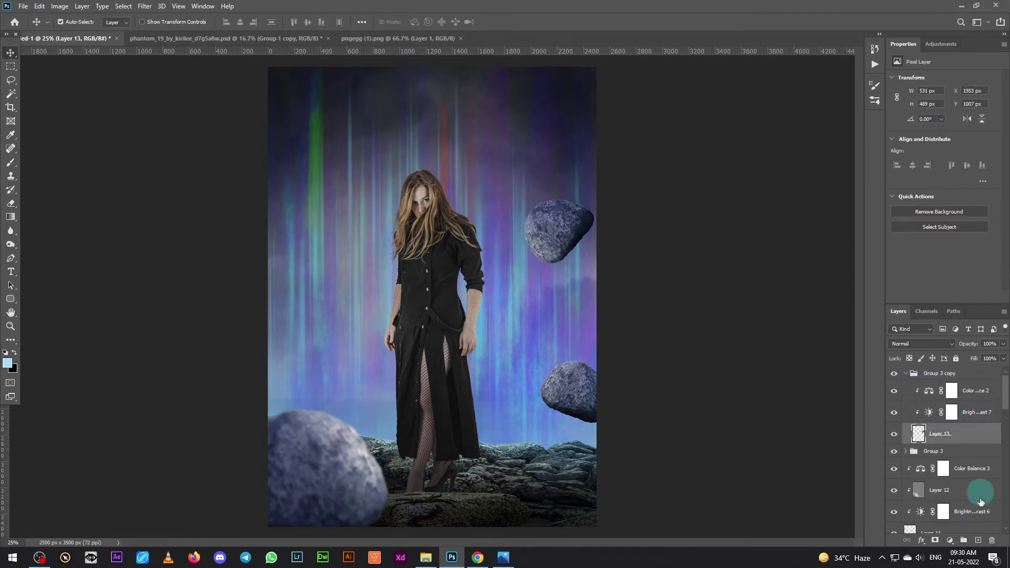
left_click(978, 540)
left_click(920, 344)
left_click(917, 418)
left_click(39, 5)
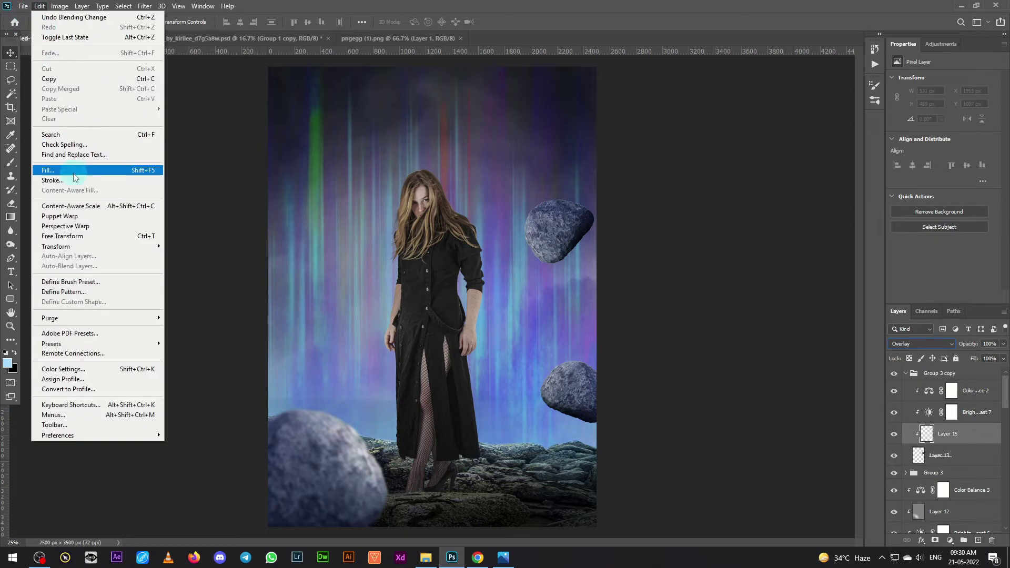
left_click(48, 170)
left_click(570, 149)
Step: Dodge the upper-right rock on the Overlay layer and set that layer to 73% opacity
right_click(10, 244)
left_click(42, 237)
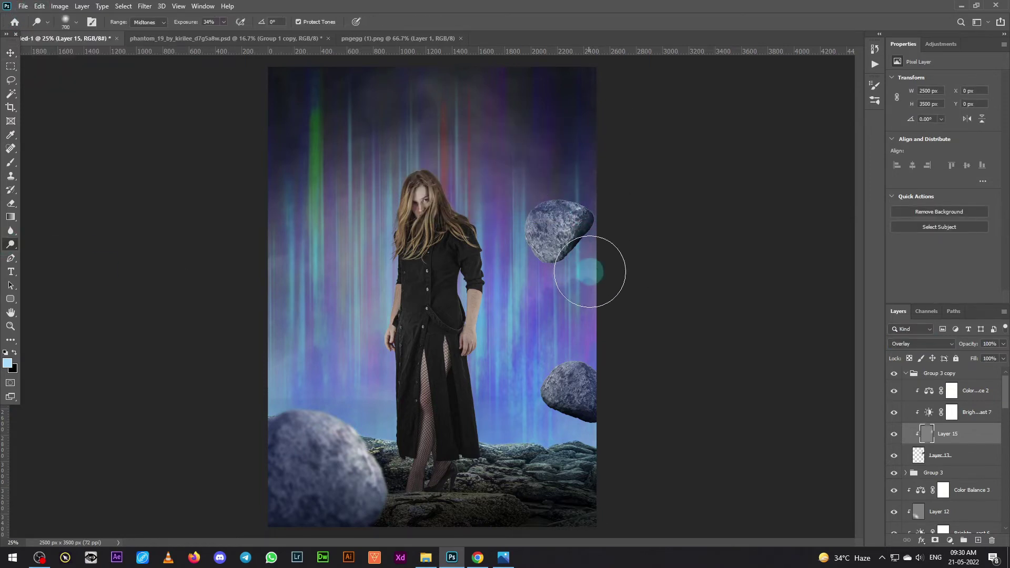
left_click_drag(597, 266, 717, 356)
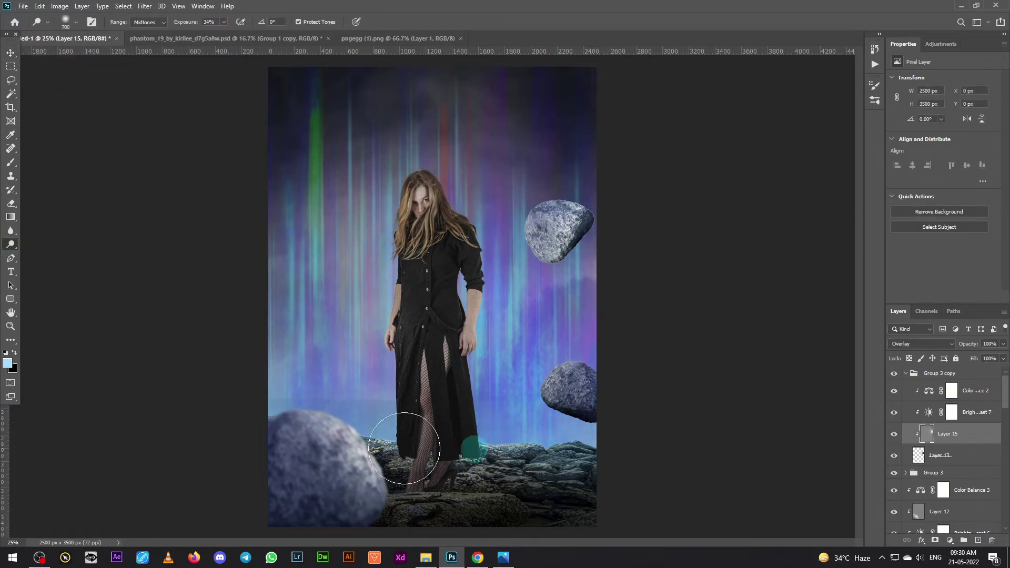
left_click(10, 52)
left_click(1003, 343)
left_click_drag(1003, 356, 989, 356)
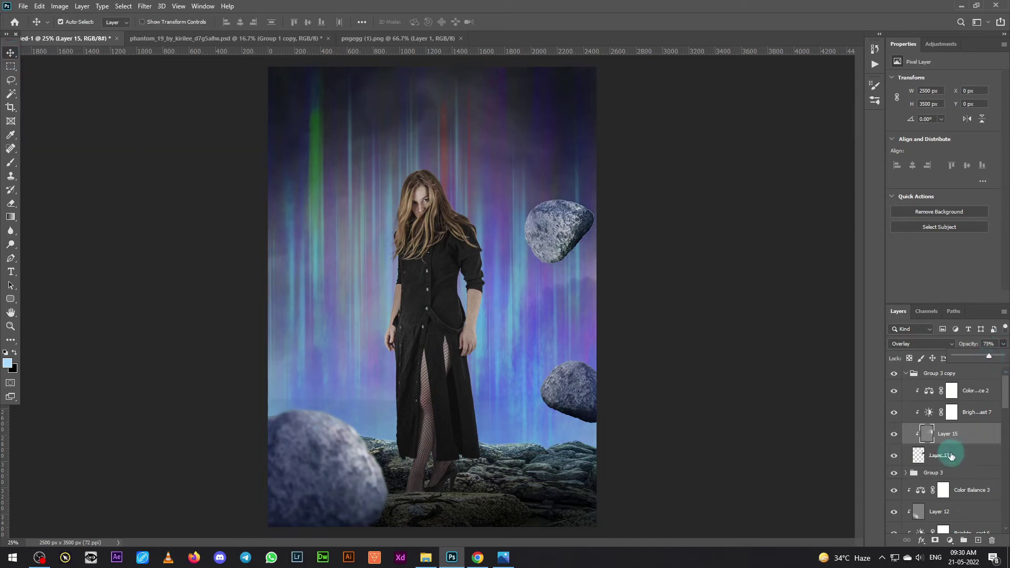
Step: Apply an 8.6 px Gaussian Blur to Layer 13 and select its rock group
left_click(937, 456)
left_click(145, 5)
left_click(294, 165)
left_click(796, 364)
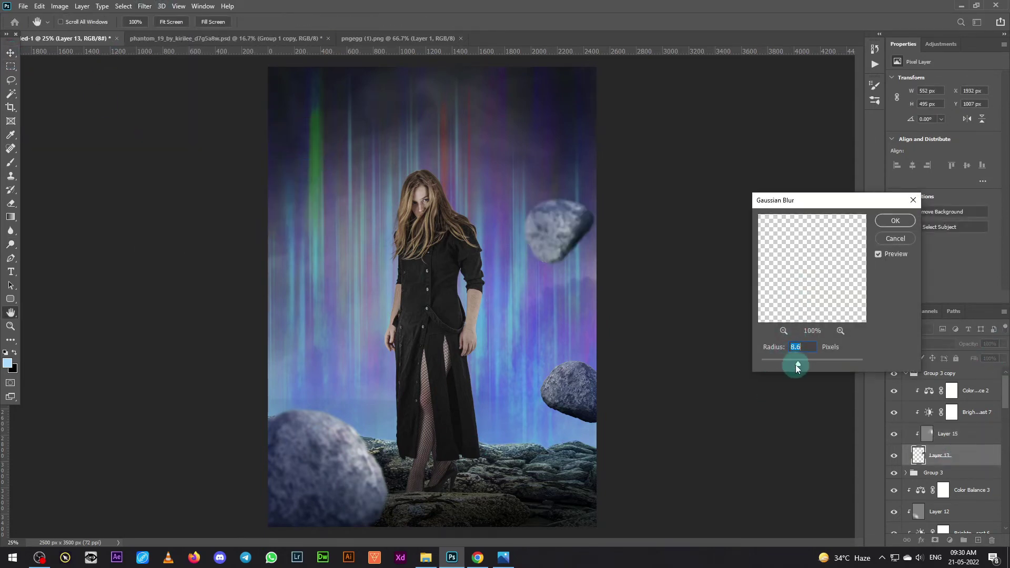
left_click(894, 220)
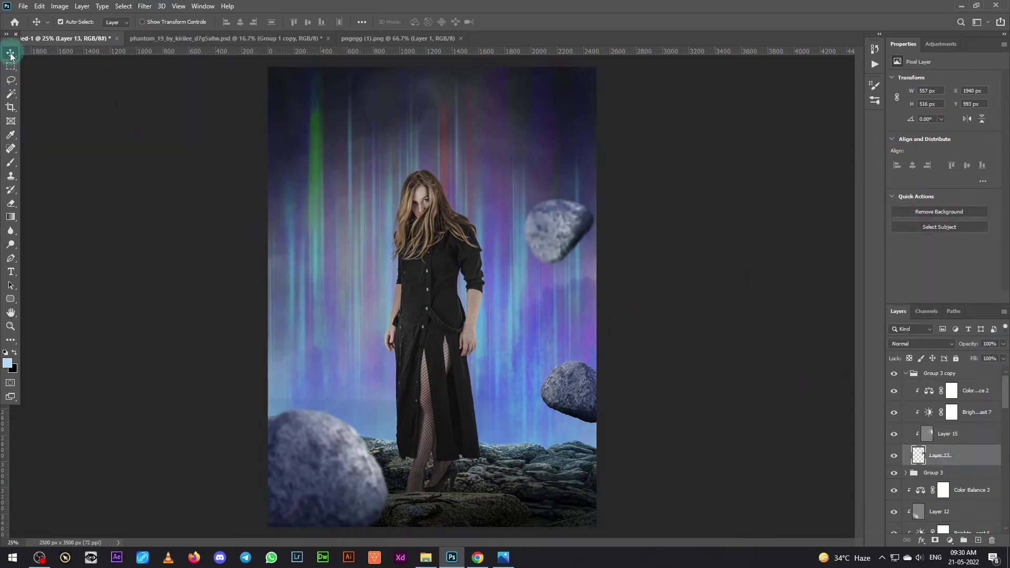
left_click(906, 372)
Step: Duplicate the rock group and shrink the copy to about 59% beside the woman's waist
key("ctrl+j")
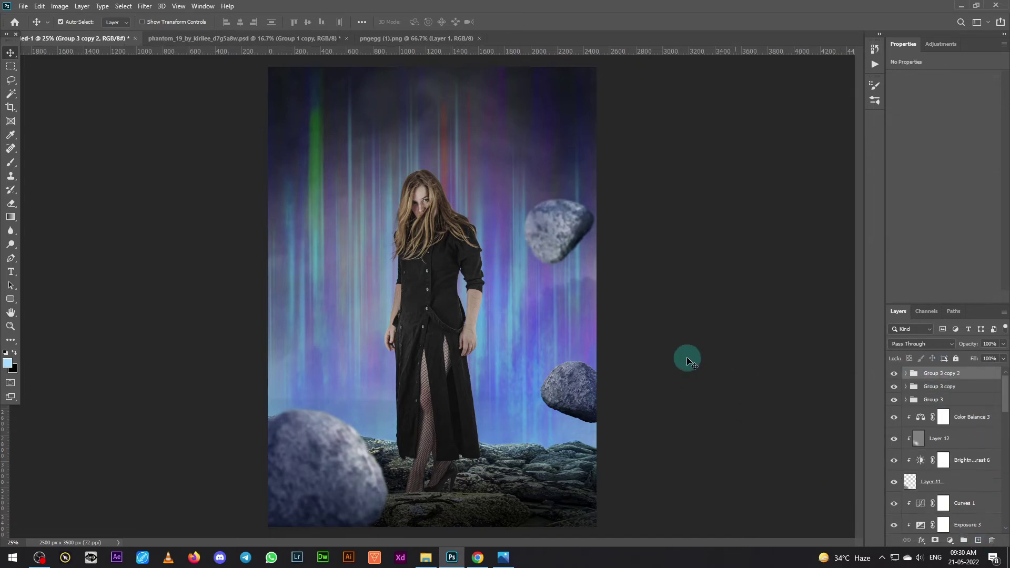
key("ctrl+t")
left_click_drag(594, 83, 525, 163)
left_click_drag(512, 247, 518, 307)
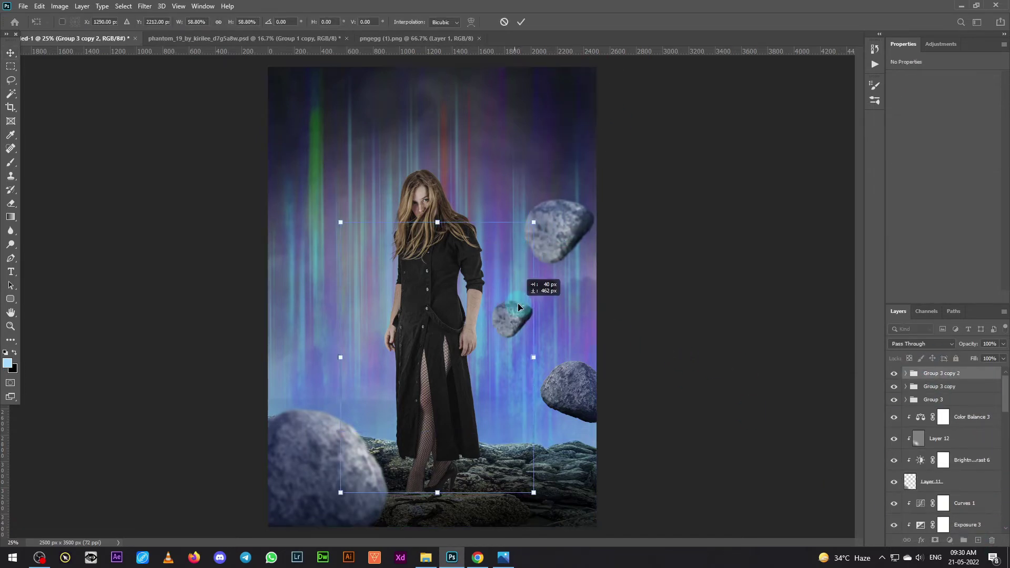
key("Return")
Step: Merge the copied rock group into one layer and apply a Gaussian Blur
right_click(978, 374)
left_click(904, 463)
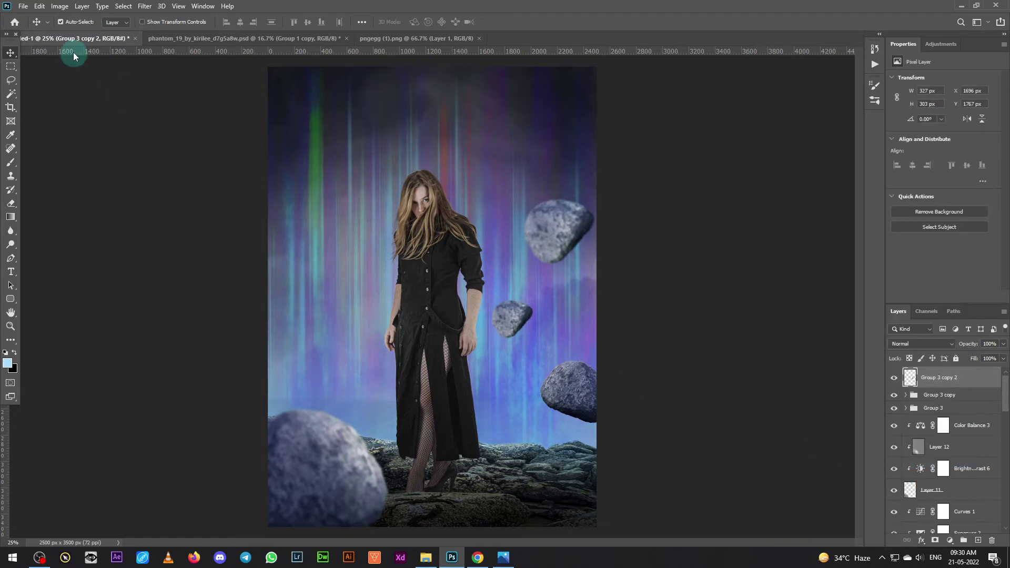
left_click(144, 6)
mouse_move(165, 128)
left_click(294, 164)
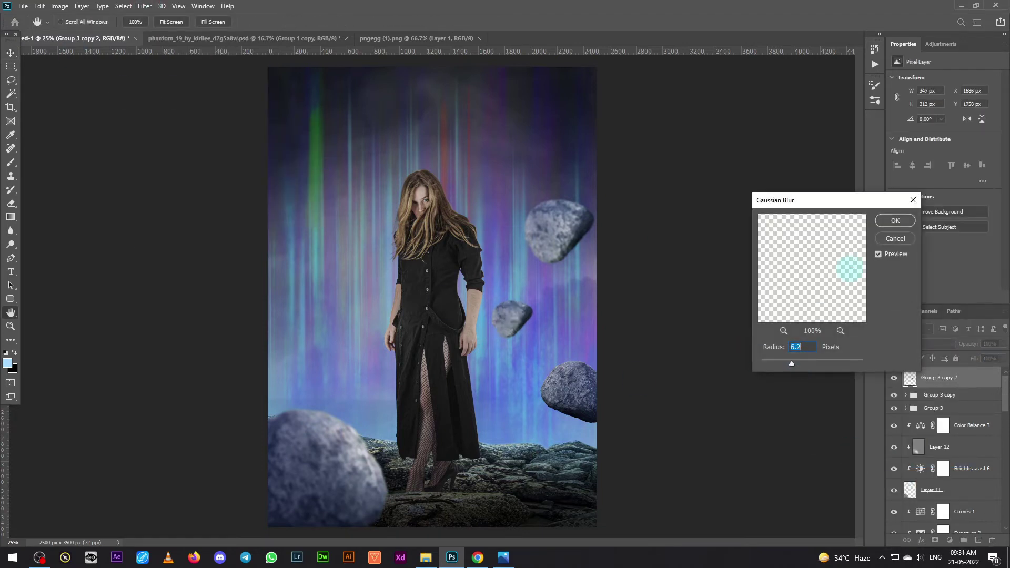
left_click(894, 220)
Step: Darken the small rock with a clipped Brightness/Contrast adjustment (-29, 25)
left_click(950, 541)
left_click(938, 389)
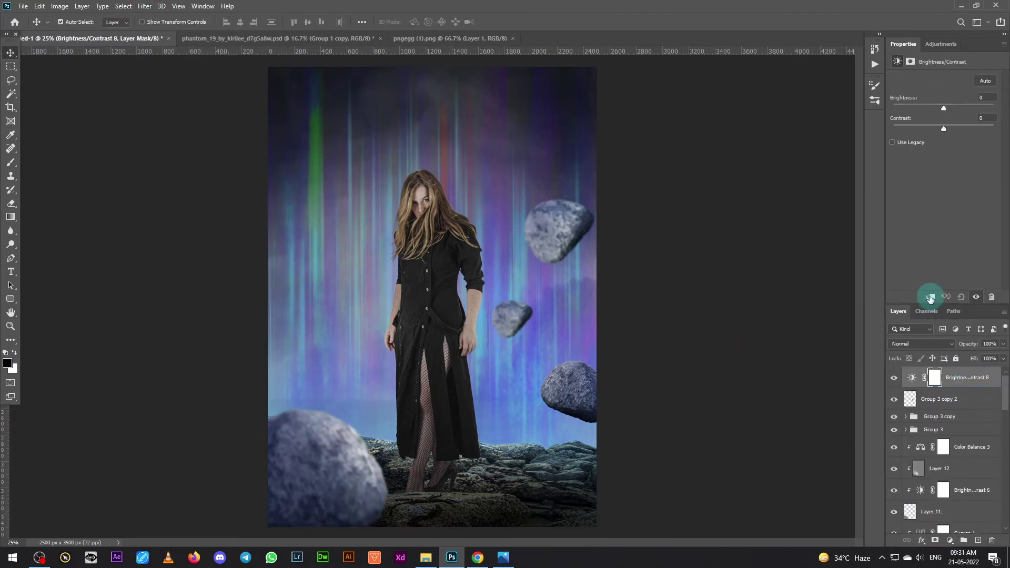
left_click(929, 298)
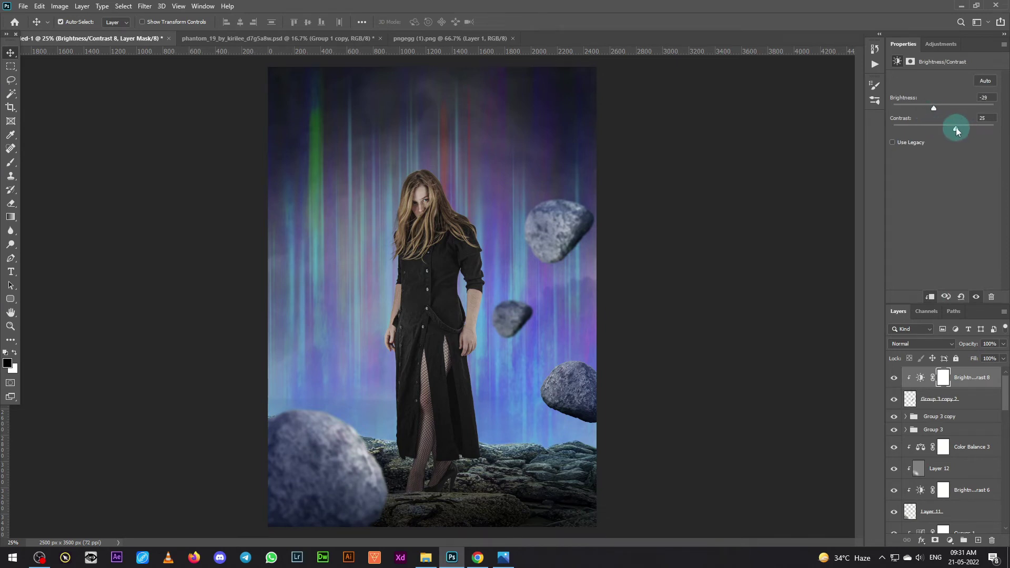
left_click(942, 429)
Step: Duplicate the lower-right rock group and move the copy to the woman's left
left_click_drag(942, 430, 978, 540)
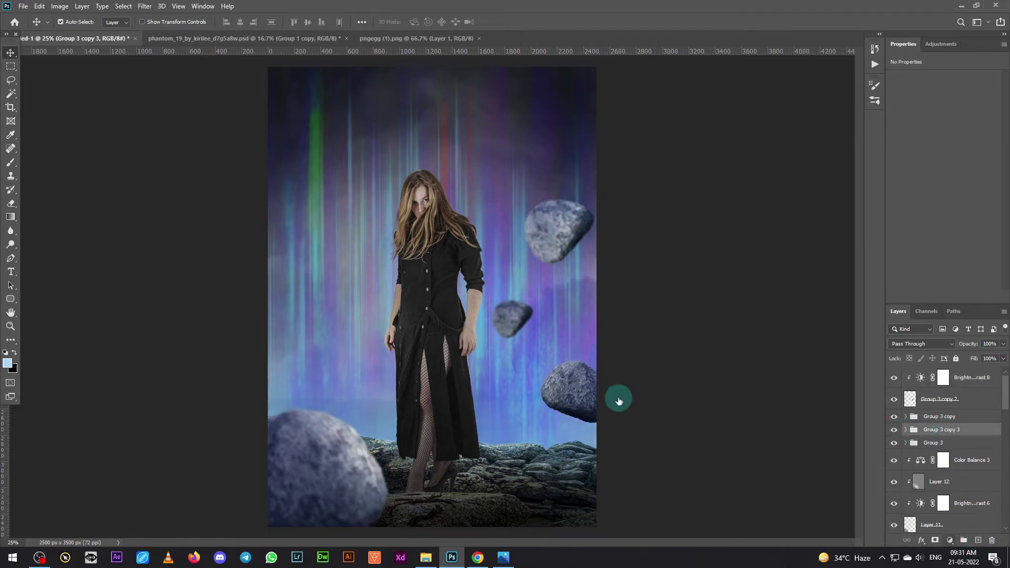
key("ctrl+t")
left_click_drag(589, 399, 302, 367)
key("Return")
left_click_drag(979, 429, 969, 427)
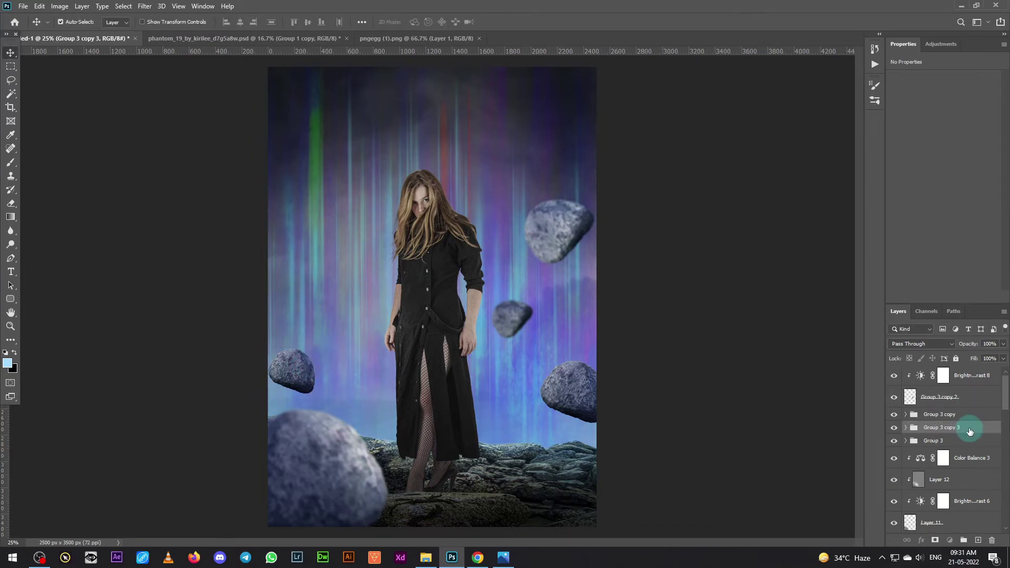
left_click(905, 427)
Step: Darken the left rock with a clipped Curves adjustment
left_click(973, 458)
left_click(949, 541)
left_click(958, 412)
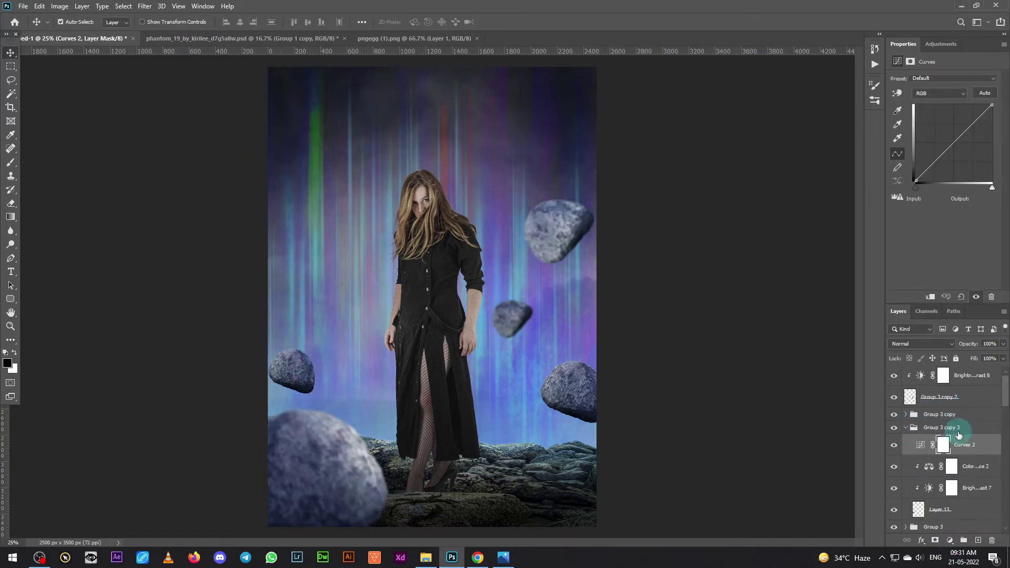
left_click(930, 297)
left_click_drag(916, 180, 916, 172)
left_click_drag(960, 134, 961, 141)
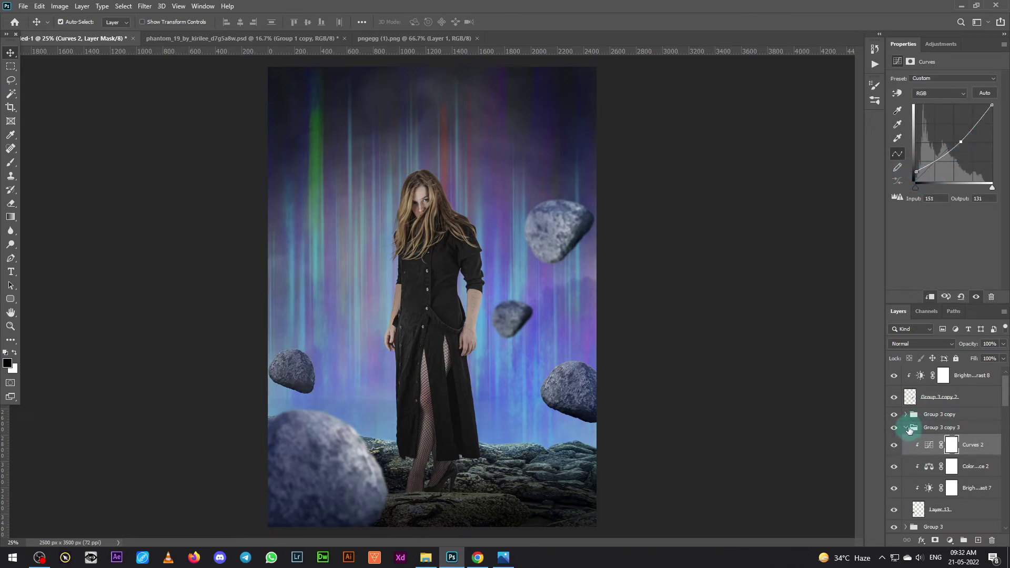
Step: Duplicate the left rock again, moving the copy up and rotating it
left_click_drag(913, 426, 981, 534)
key("ctrl+t")
mouse_move(300, 361)
left_mouse_down()
mouse_move(346, 303)
mouse_move(351, 337)
mouse_move(370, 297)
left_mouse_up()
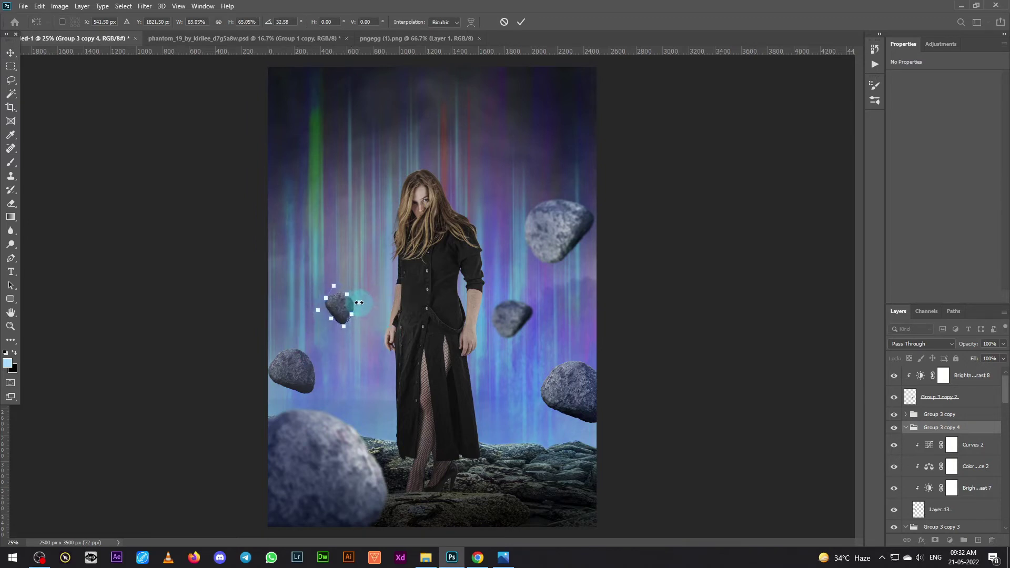
key("Return")
Step: Merge the new rock group into Group 3 copy 4 and soften it with Gaussian Blur 6.2
left_click(144, 6)
left_click(941, 427)
right_click(941, 427)
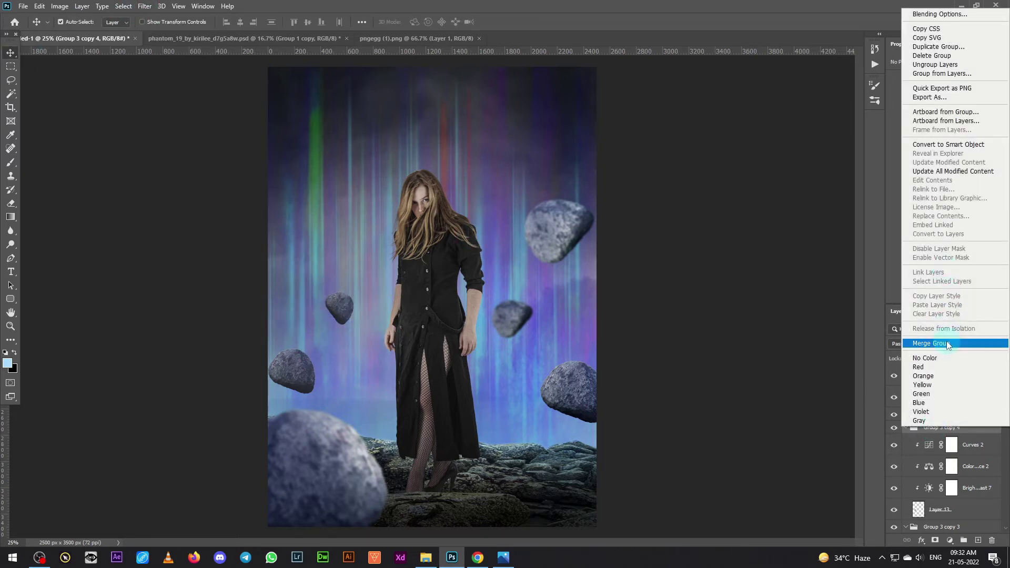
left_click(925, 526)
left_click(144, 6)
left_click(301, 164)
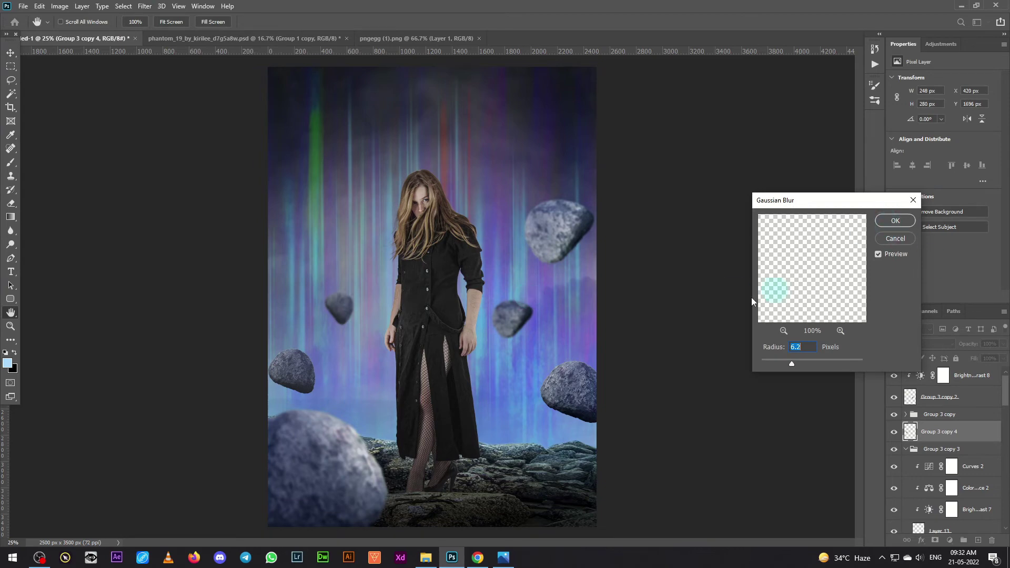
key("Return")
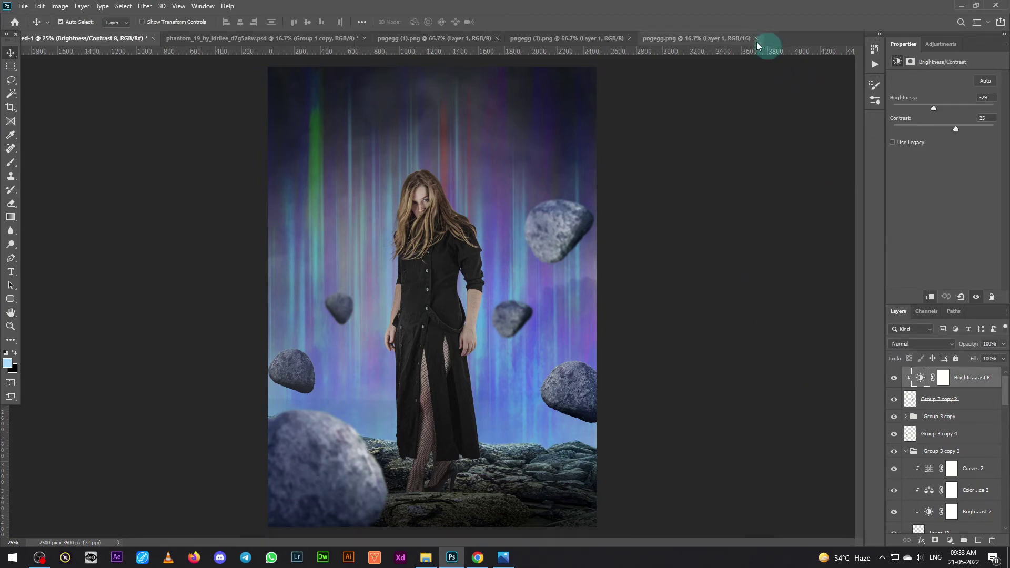
Step: Bring the pngegg.png scattered rocks into Untitled-1 and flip them horizontally
left_click(708, 42)
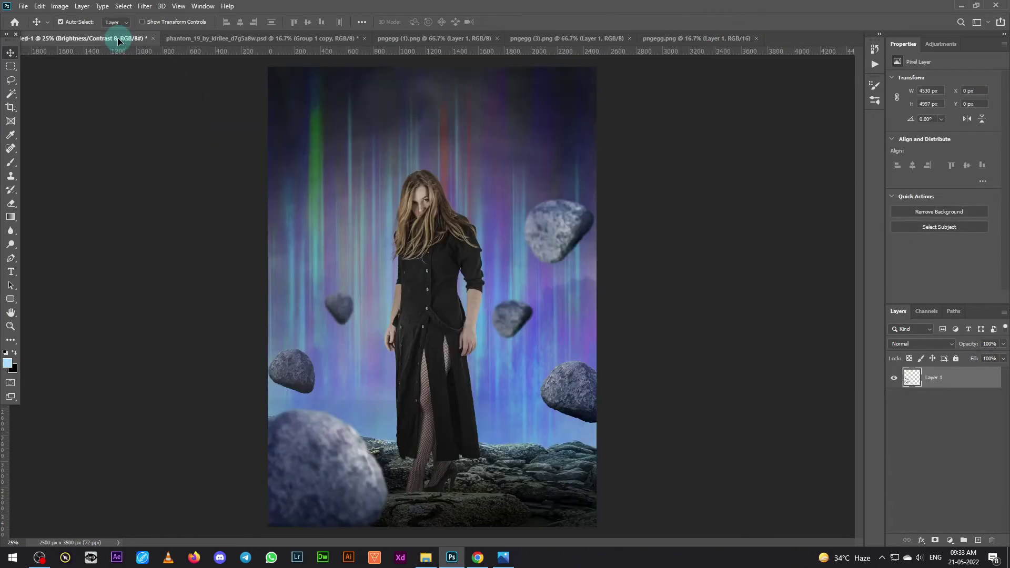
left_click_drag(370, 339, 487, 342)
left_click(492, 215)
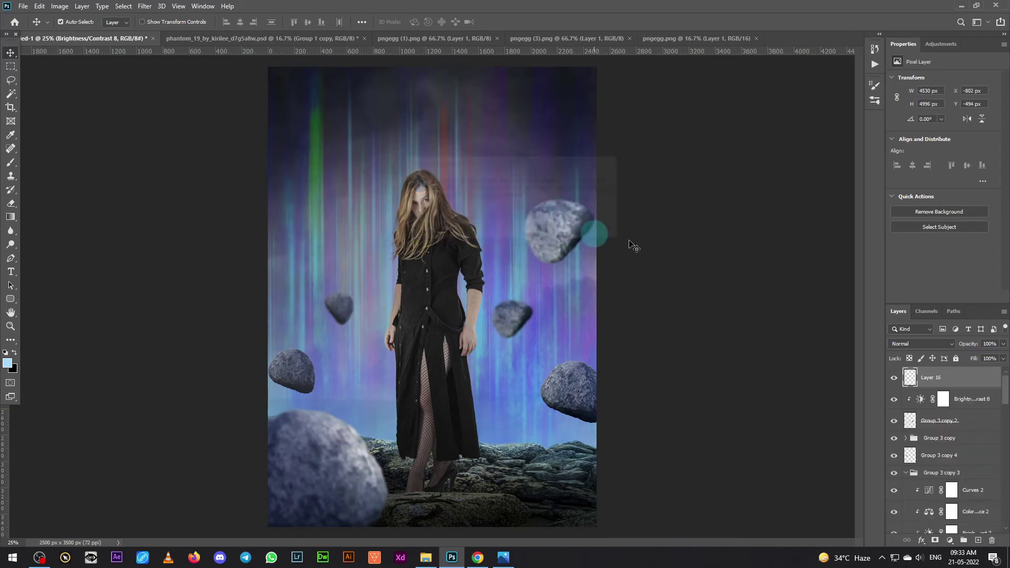
left_click_drag(591, 232, 686, 274)
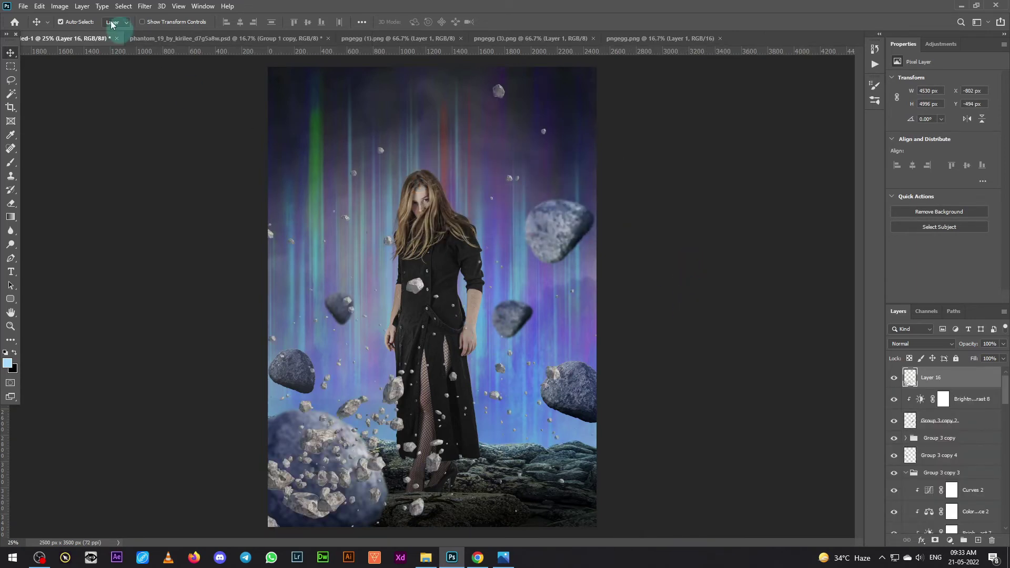
left_click(39, 6)
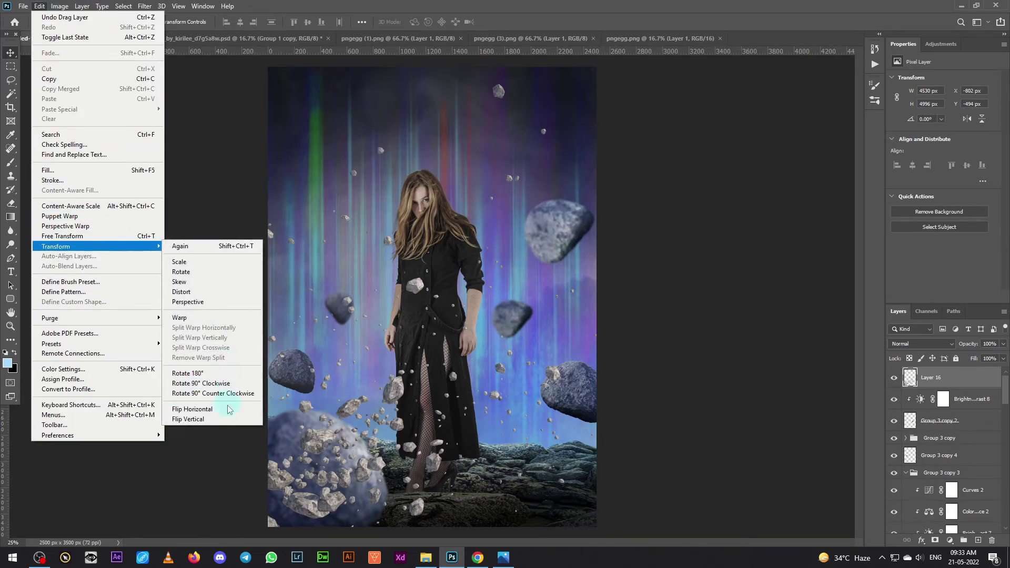
left_click(228, 408)
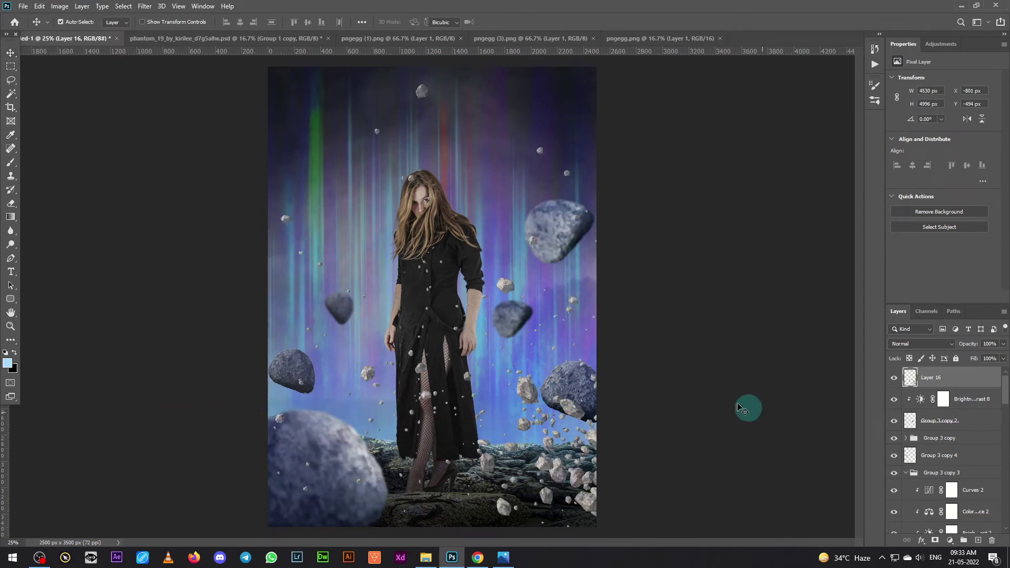
Step: Enlarge the debris layer to about 126% and position it around the woman
key("ctrl+t")
left_click_drag(644, 345, 610, 341)
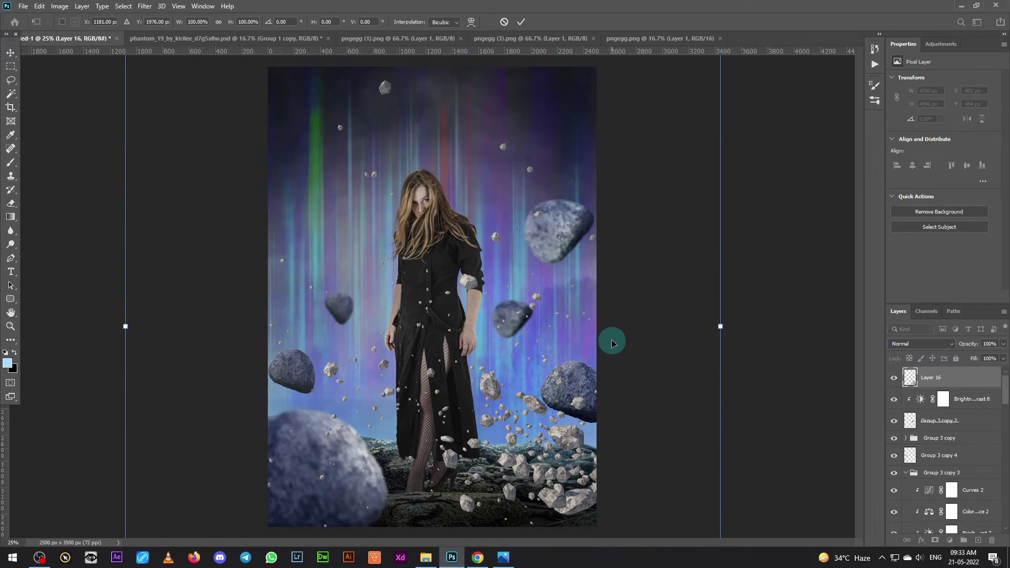
key("ctrl+minus")
key("ctrl+minus")
left_click_drag(576, 145, 629, 115)
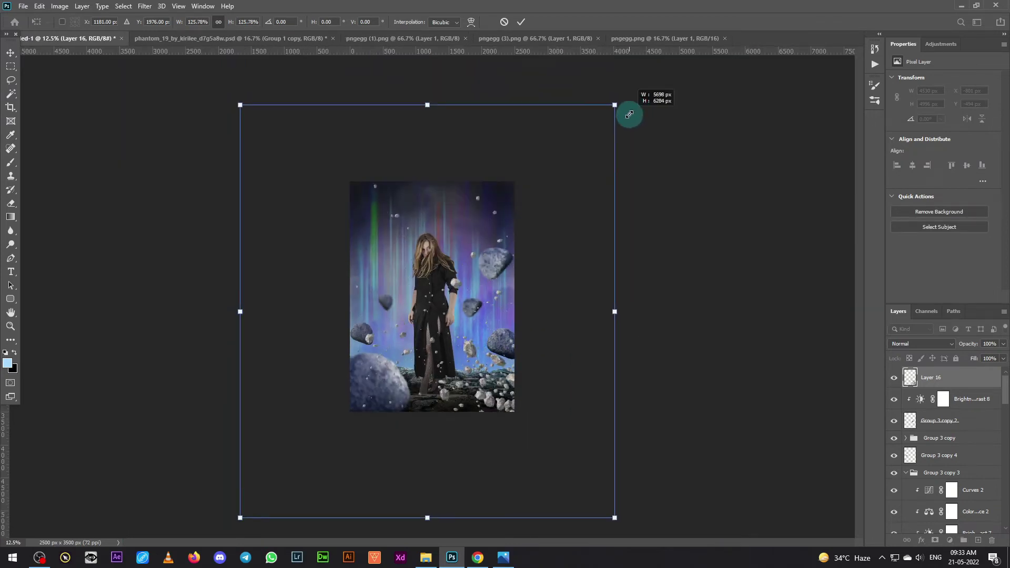
left_click_drag(569, 204, 627, 237)
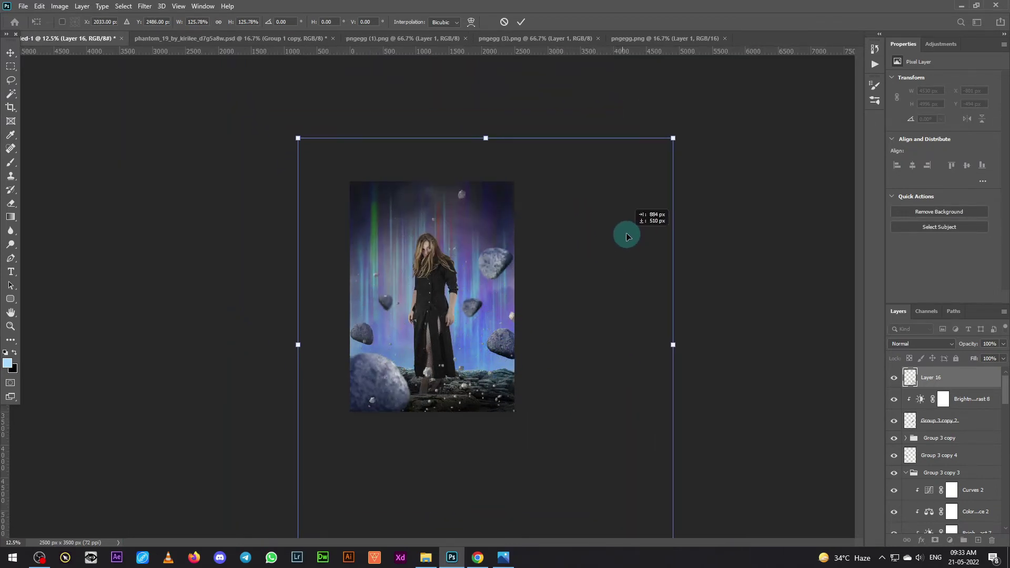
left_click_drag(626, 236, 635, 225)
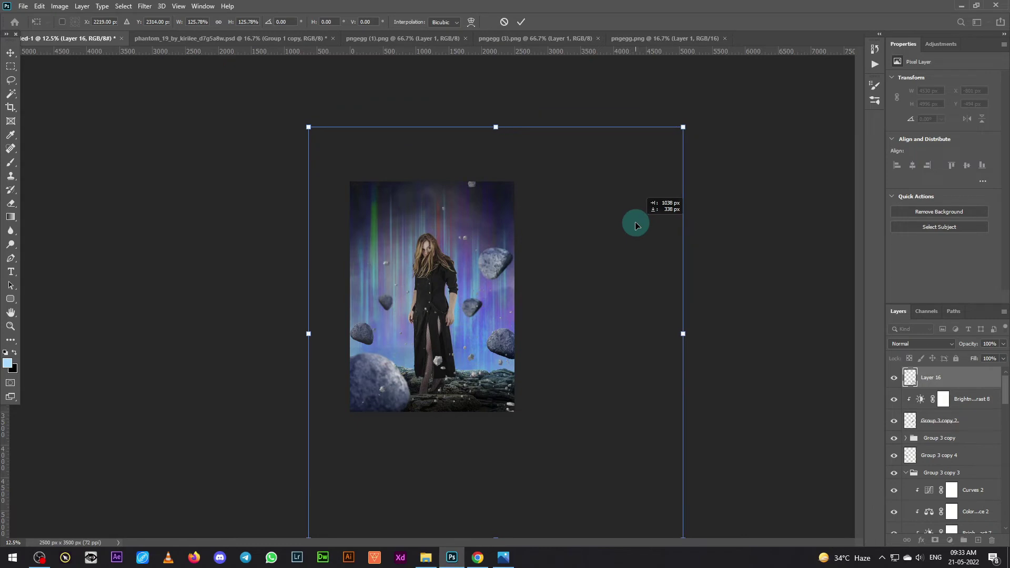
key("Return")
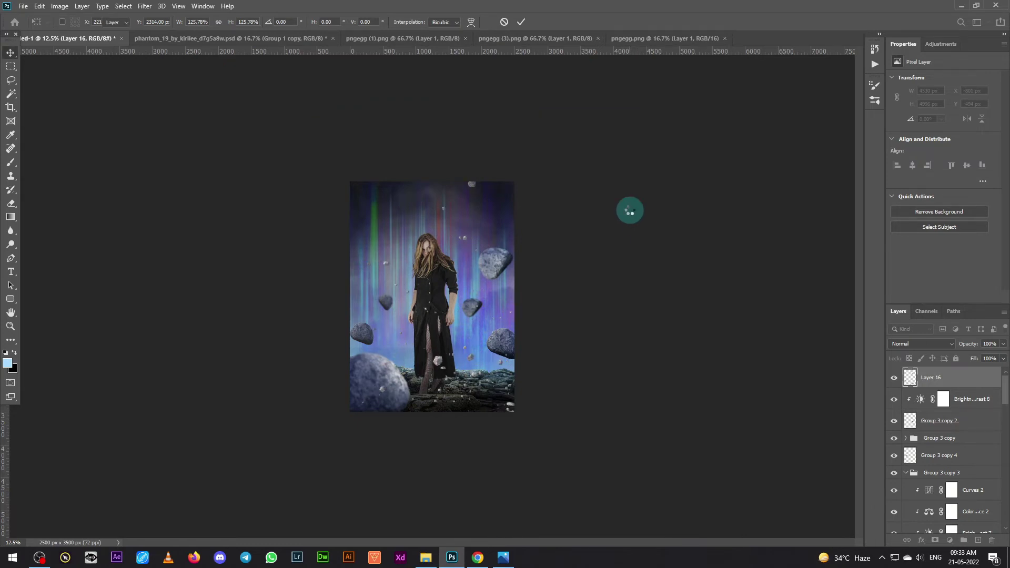
key("ctrl+plus")
key("ctrl+plus")
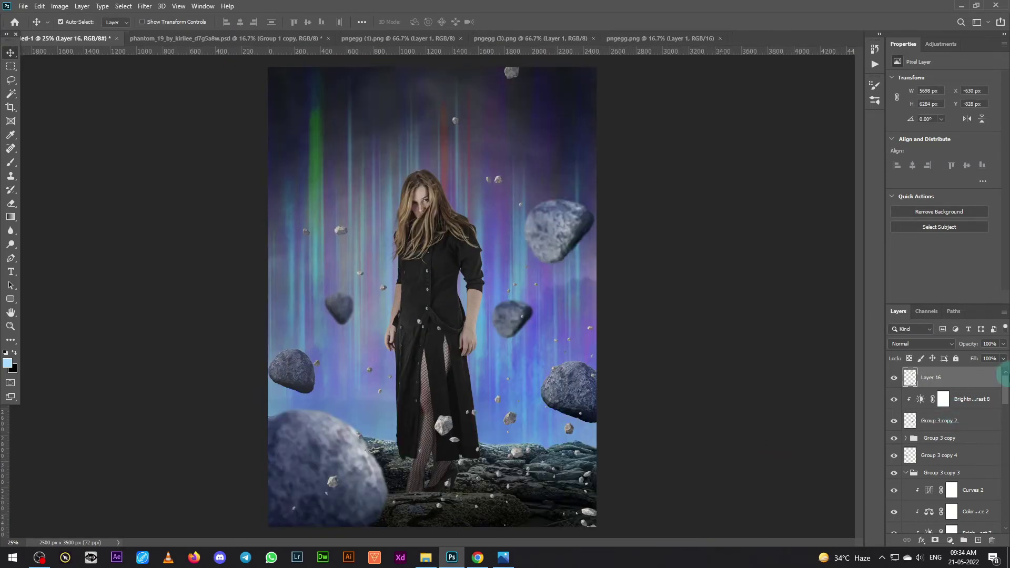
Step: Darken the floating rocks with a Brightness/Contrast adjustment, contrast 63
left_click(949, 540)
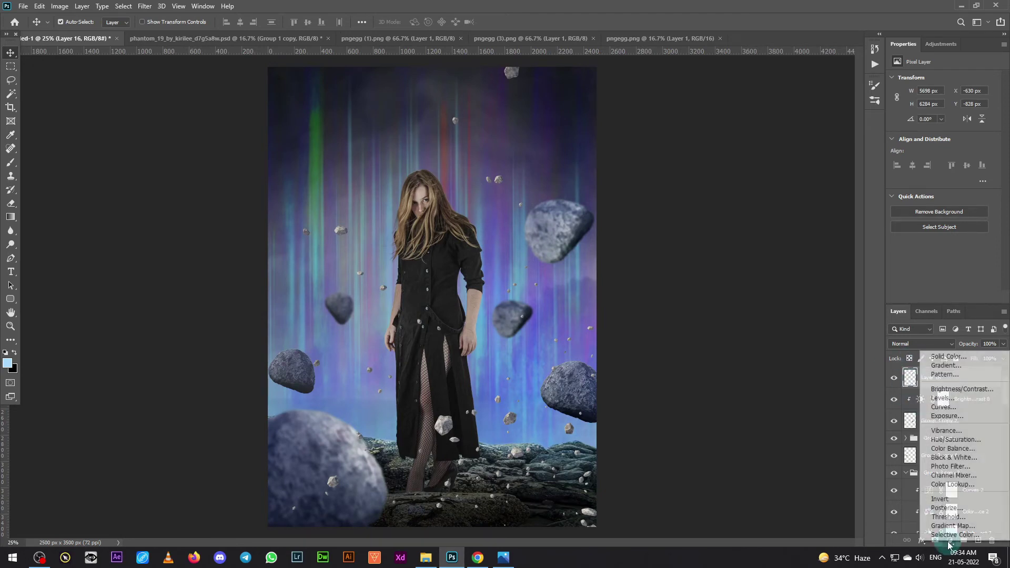
left_click(983, 389)
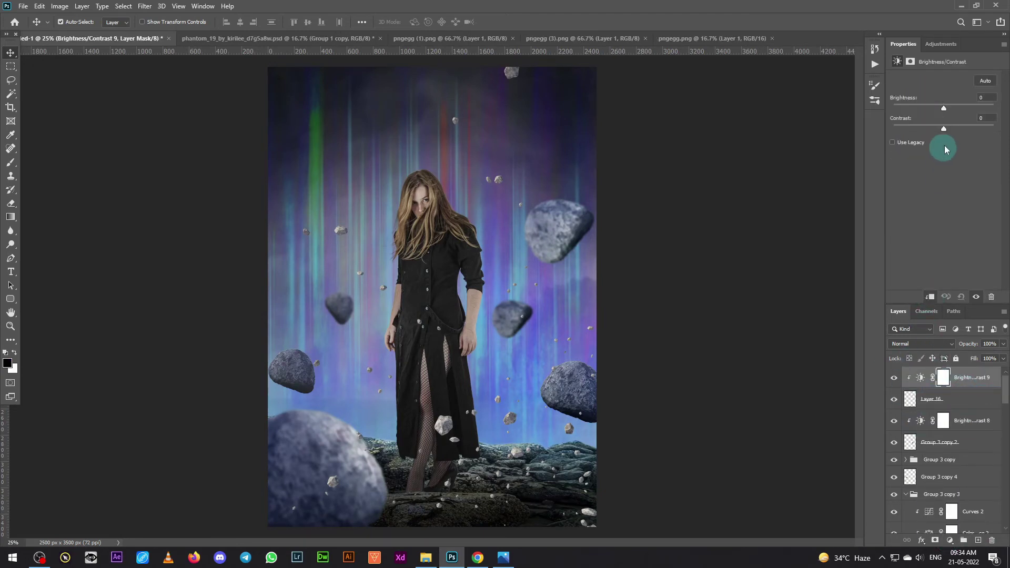
left_click_drag(944, 109, 929, 109)
left_click(944, 130)
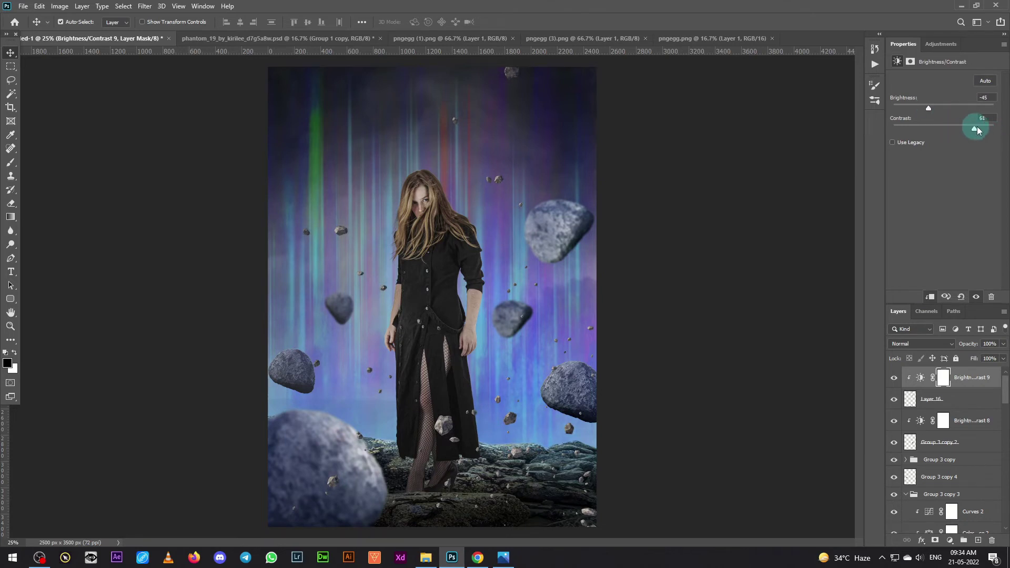
left_click_drag(978, 130, 975, 129)
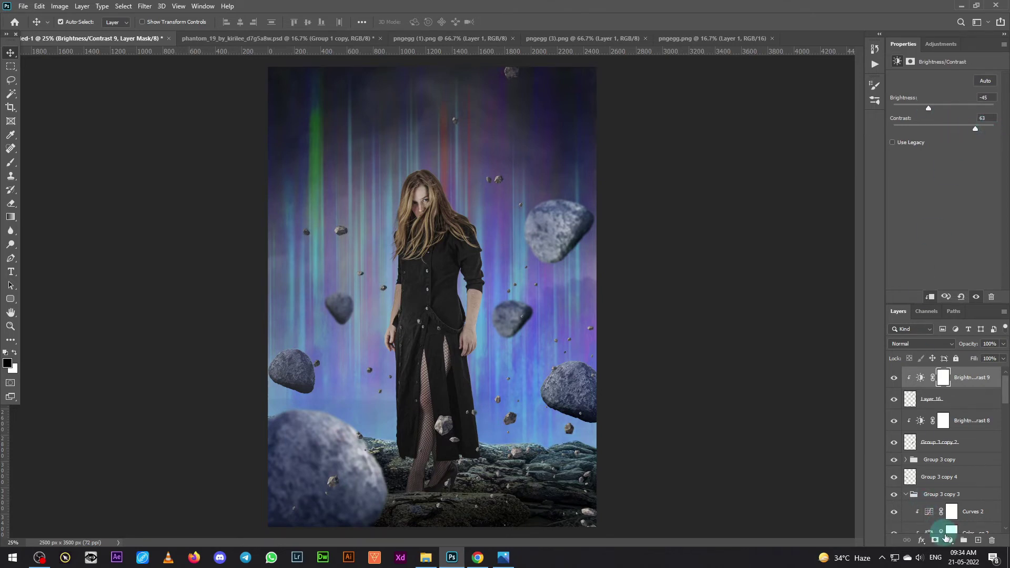
Step: Add clipped Curves to reshape the rocks' tones and clipped Color Balance pushing midtones green
left_click(949, 540)
left_click(944, 402)
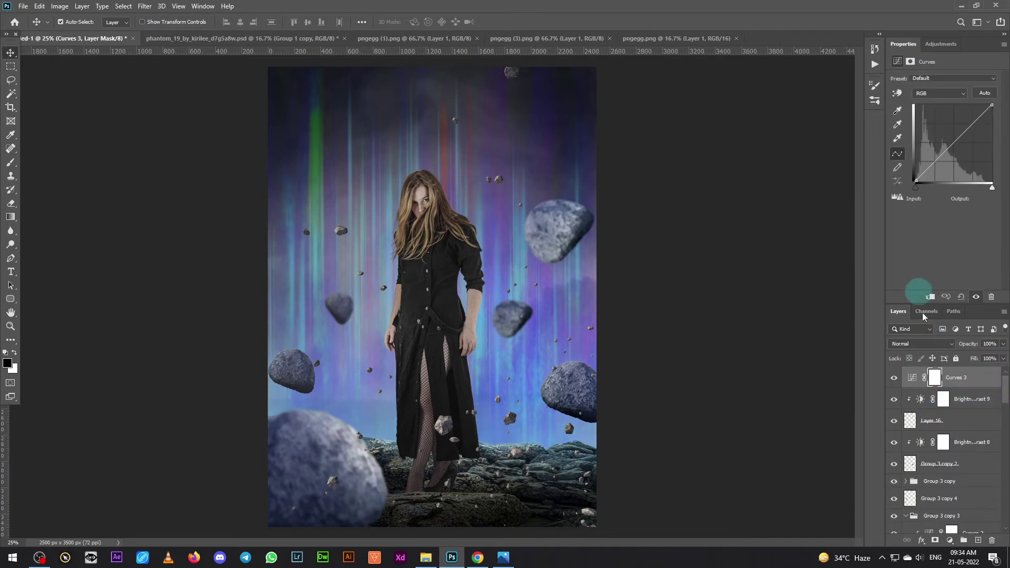
left_click(930, 297)
left_click_drag(916, 181, 952, 152)
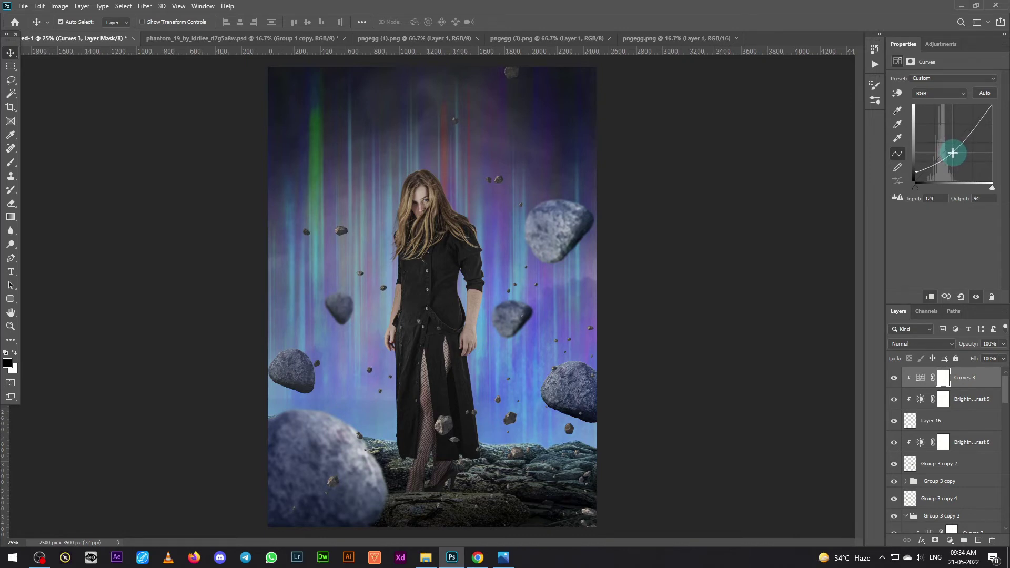
left_click(949, 540)
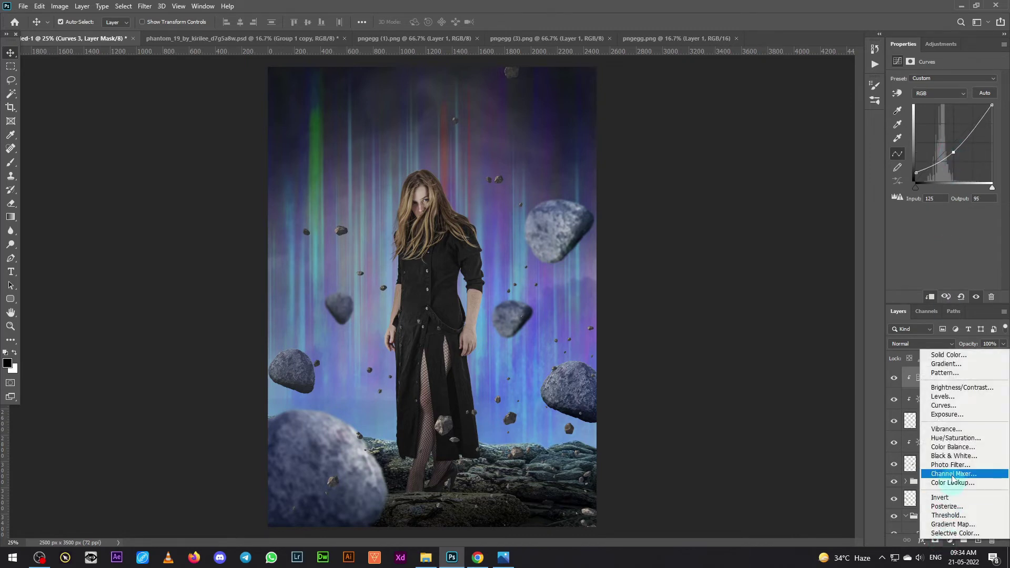
left_click(952, 447)
left_click(929, 298)
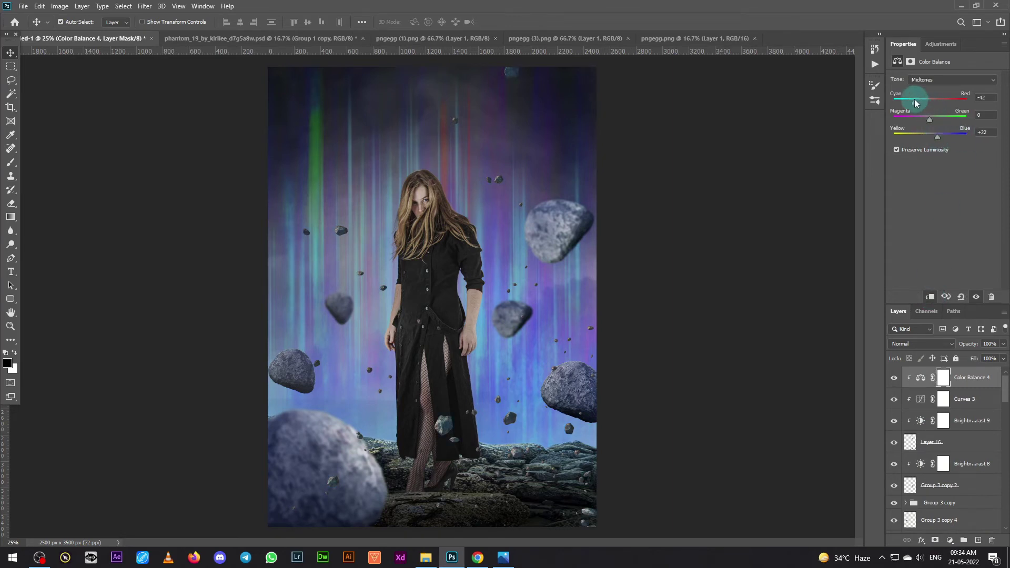
left_click_drag(930, 119, 942, 120)
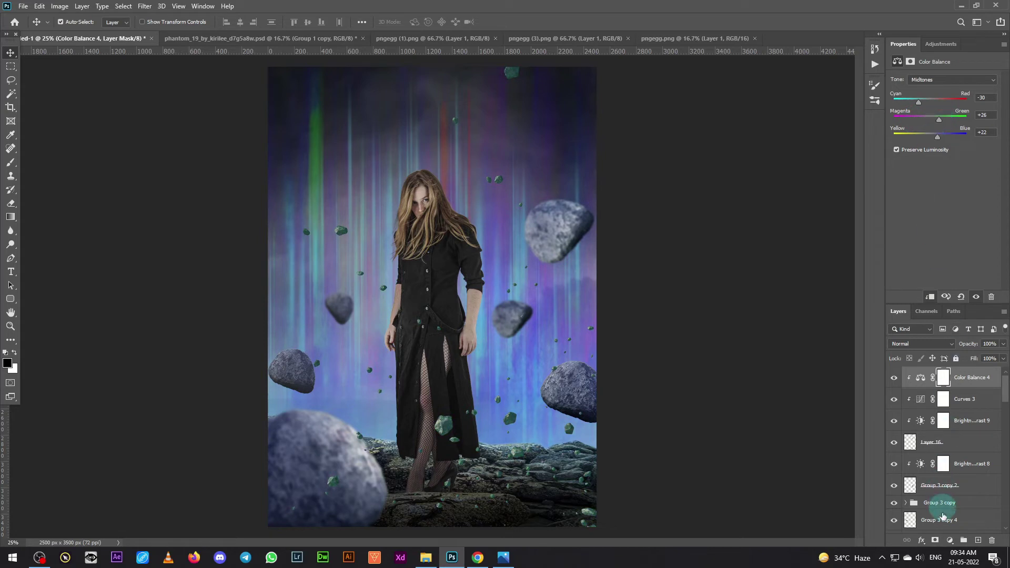
Step: Mute the rocks with a Hue/Saturation adjustment: lower saturation, slight hue shift, slight lightening
left_click(949, 540)
left_click(951, 439)
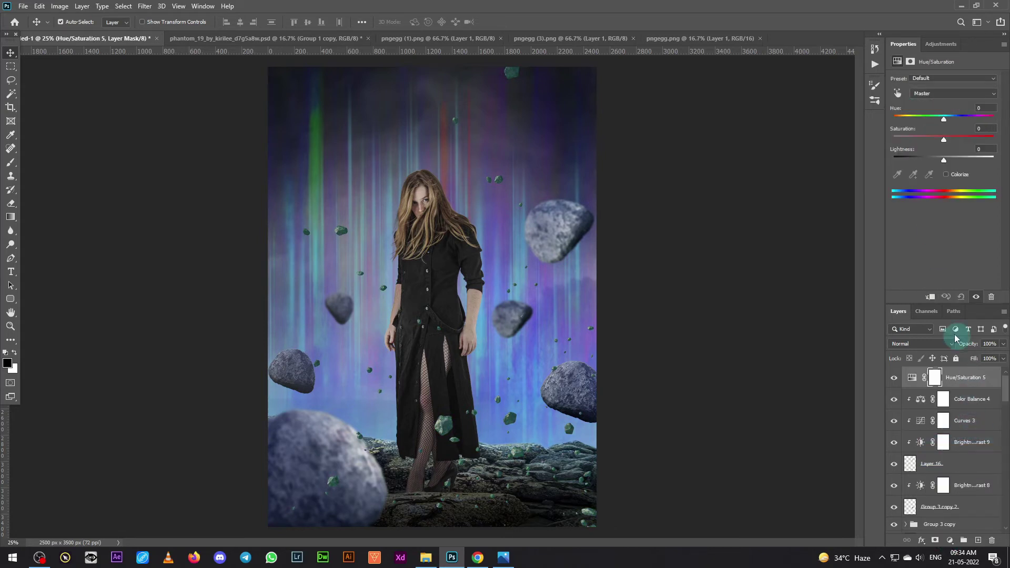
mouse_move(943, 137)
left_mouse_down()
mouse_move(926, 141)
mouse_move(929, 160)
left_mouse_up()
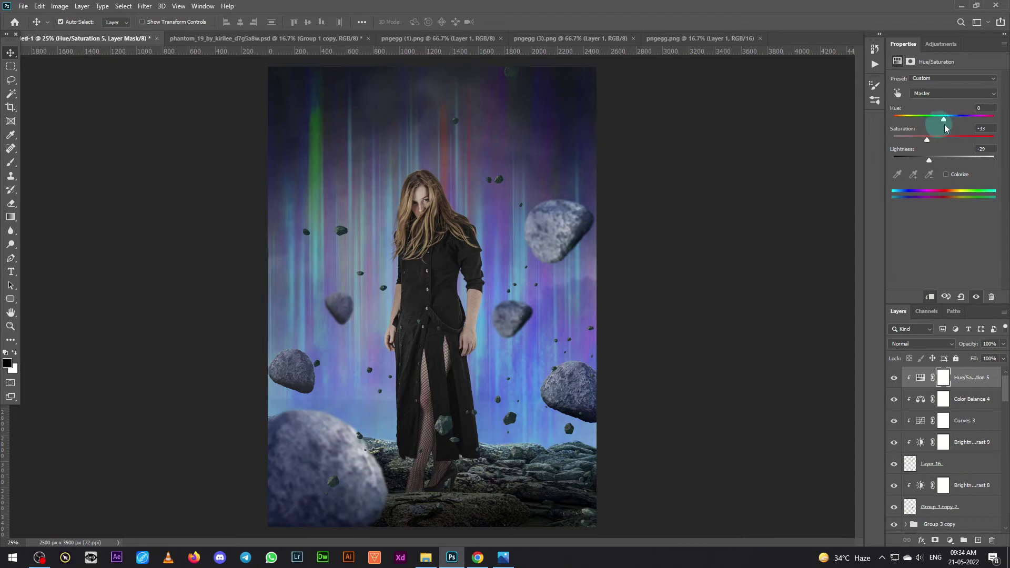
mouse_move(943, 119)
left_mouse_down()
mouse_move(985, 117)
mouse_move(941, 120)
left_mouse_up()
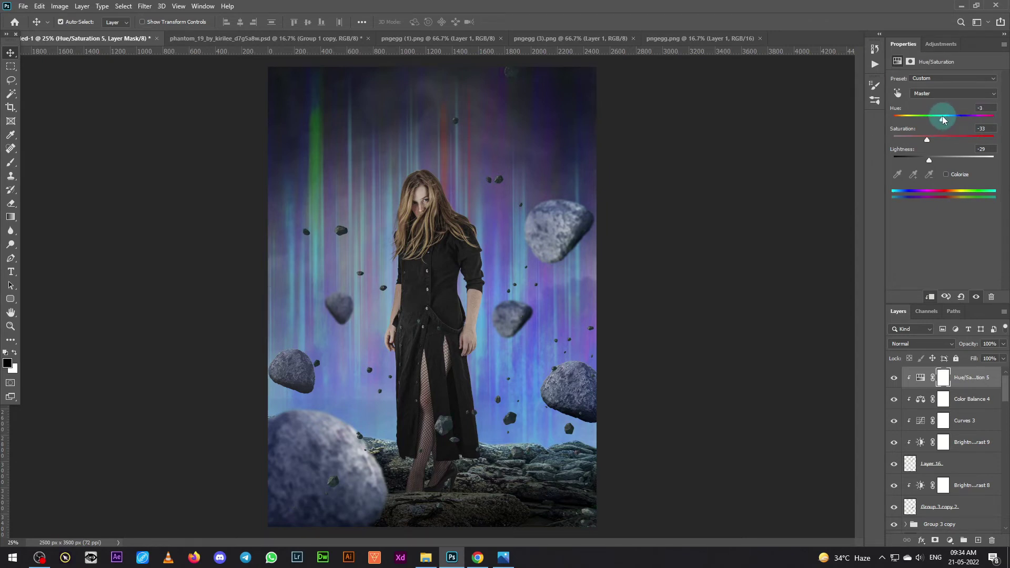
left_click(926, 141)
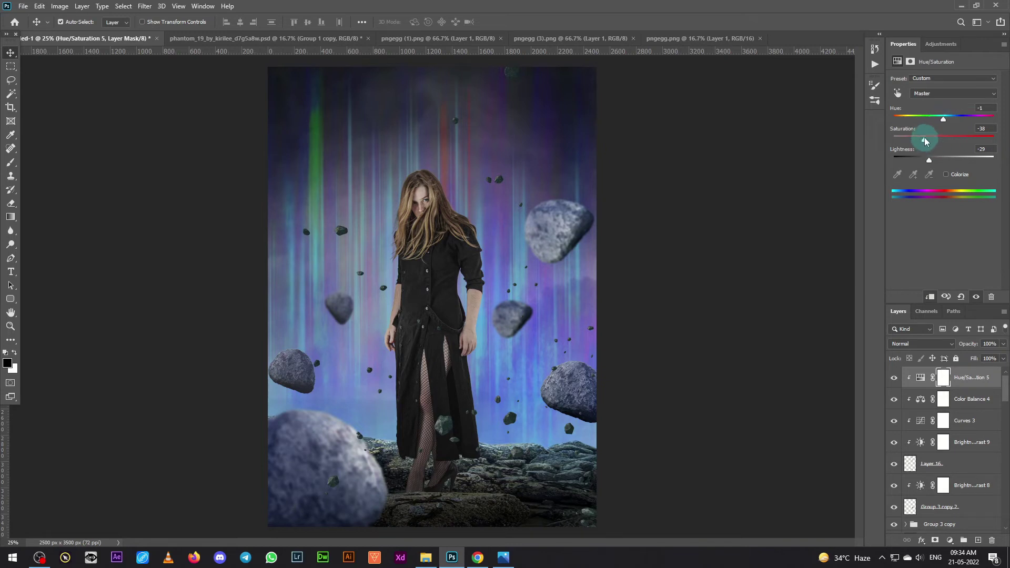
left_click_drag(928, 159, 945, 157)
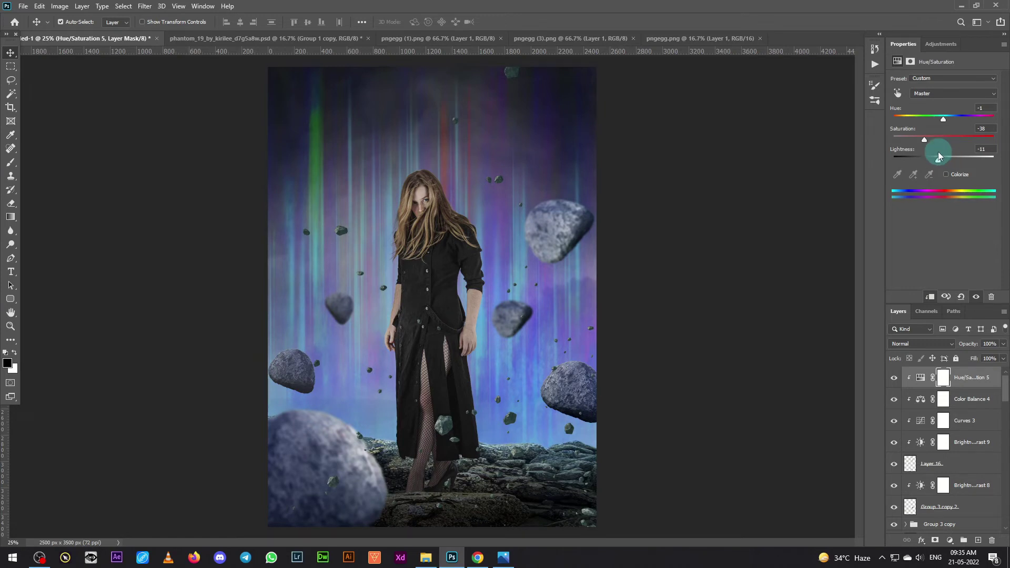
Step: Toggle the rock adjustment layers on and off to compare the effect
left_click(894, 379)
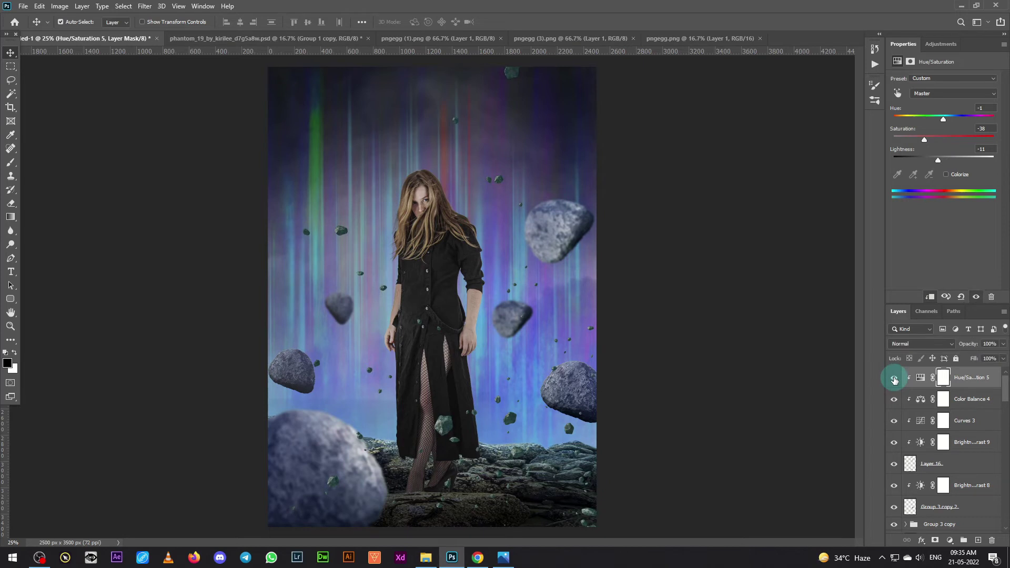
left_click(894, 378)
left_click(894, 421)
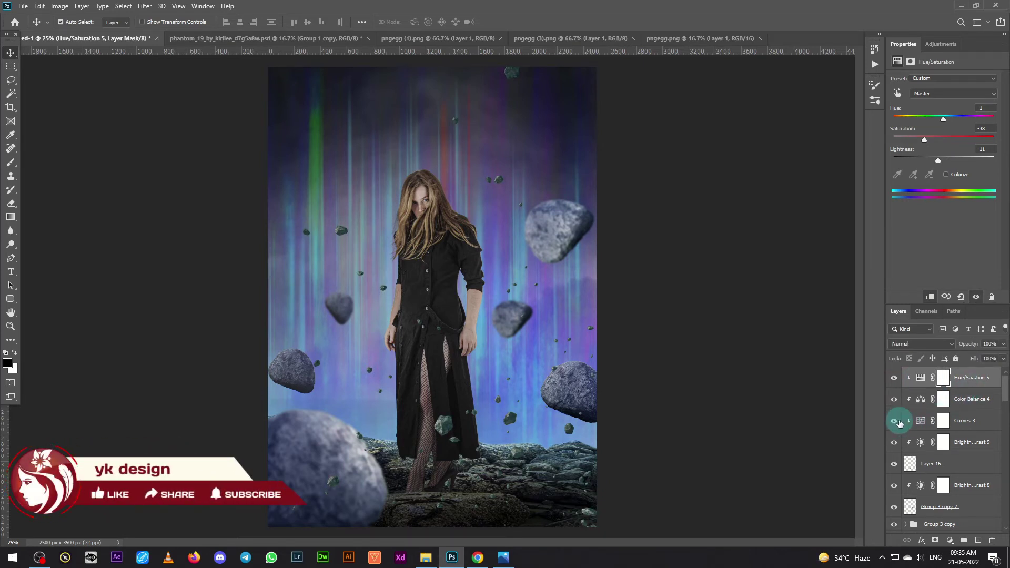
left_click(893, 444)
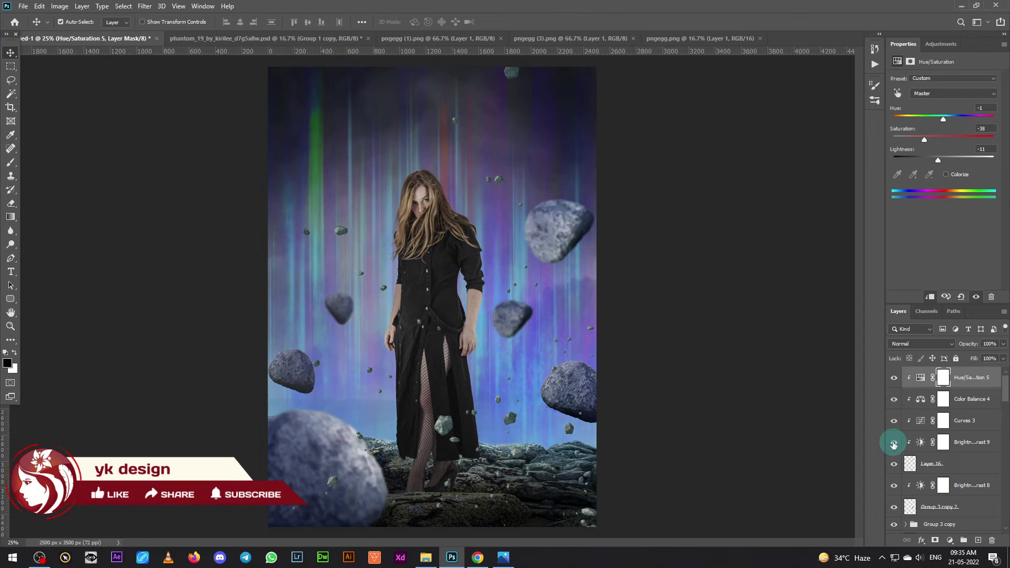
left_click(893, 444)
Step: Paint black on the Curves mask to keep its effect off the upper image
left_click(943, 426)
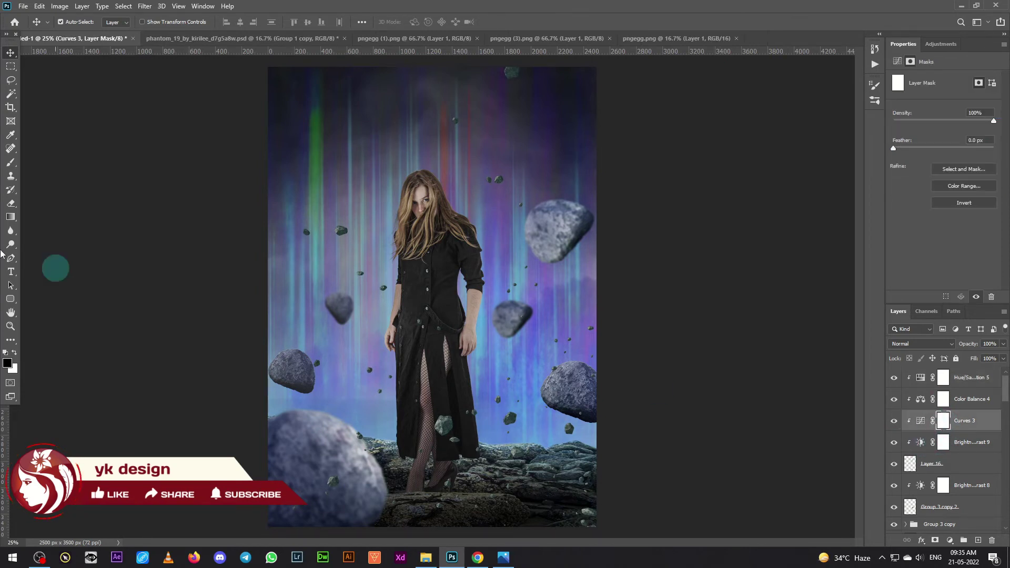
left_click(11, 162)
left_click(361, 214)
mouse_move(361, 214)
left_mouse_down()
mouse_move(448, 112)
mouse_move(502, 153)
mouse_move(515, 238)
left_mouse_up()
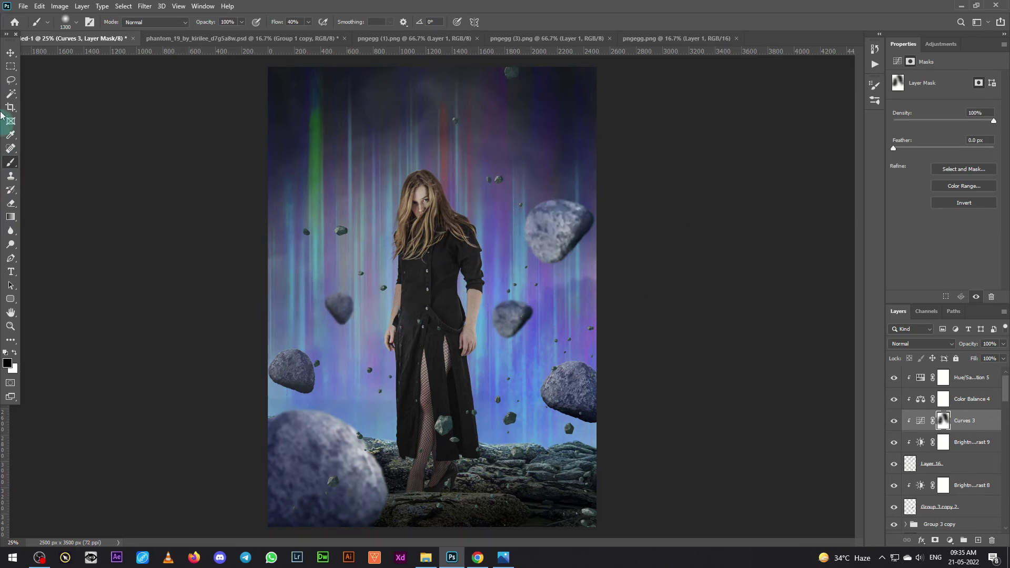
left_click(10, 55)
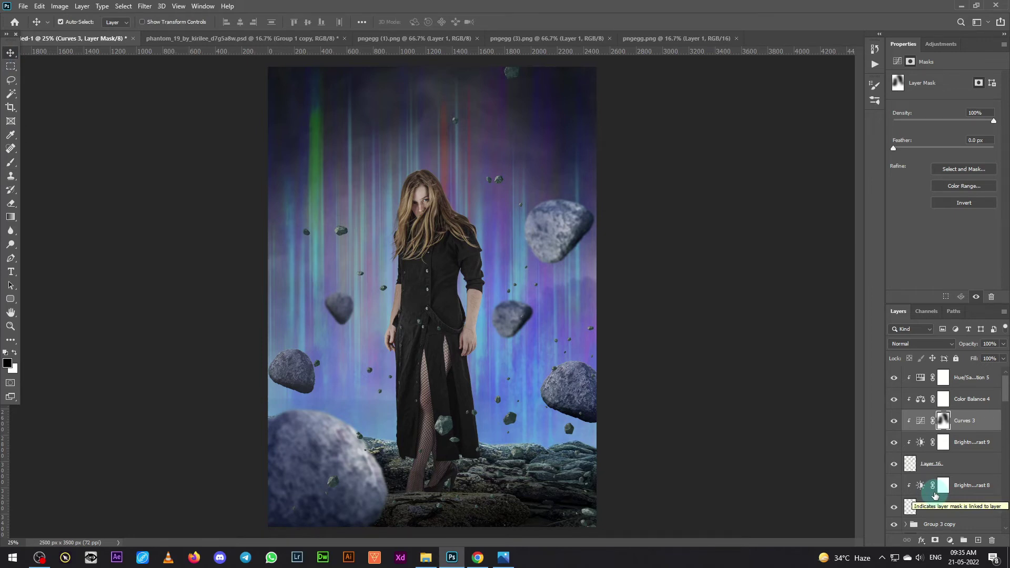
left_click(982, 377)
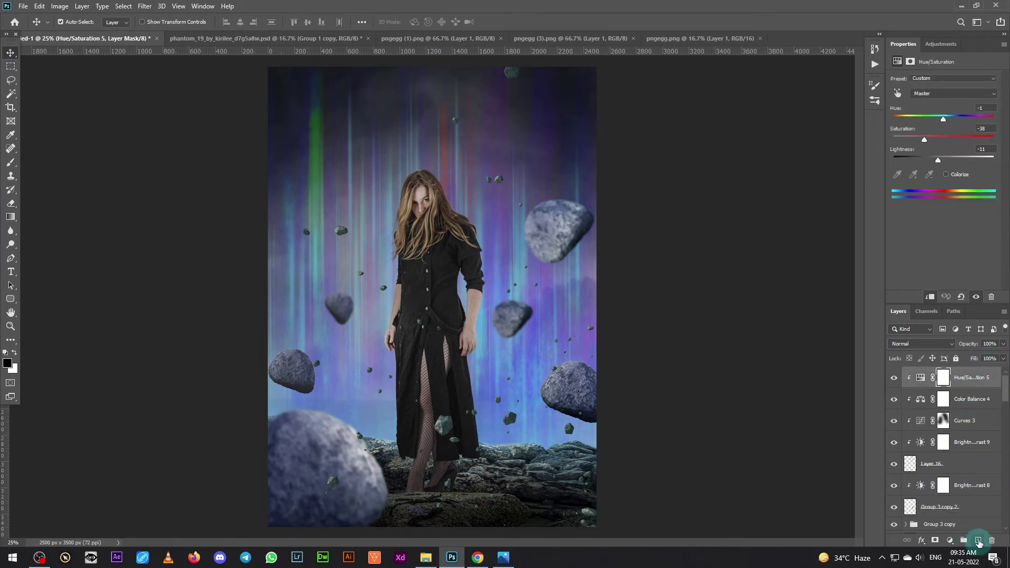
Step: Add a new Overlay-blended layer filled with 50% gray
left_click(979, 542)
left_click(921, 343)
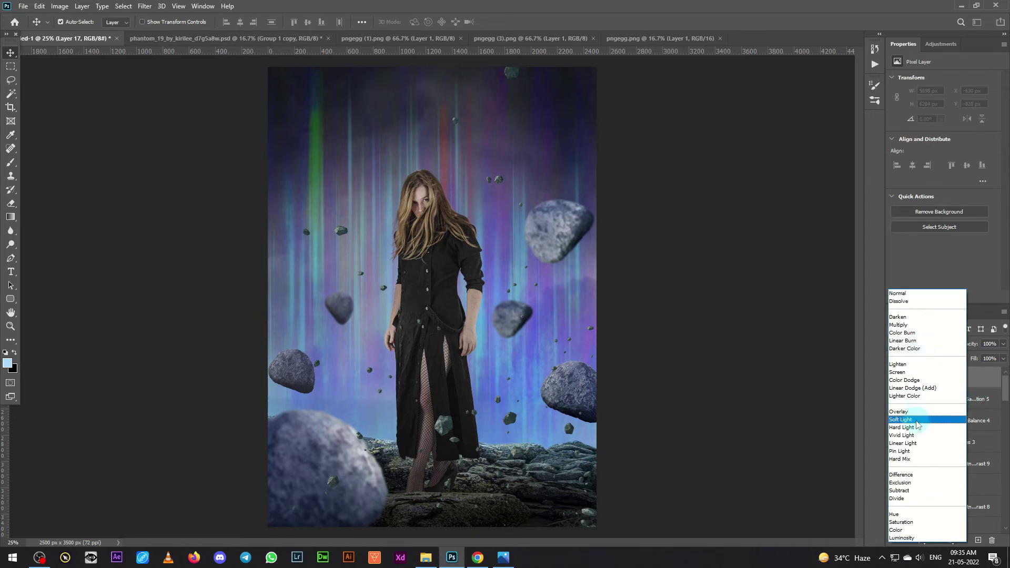
left_click(915, 426)
left_click(40, 6)
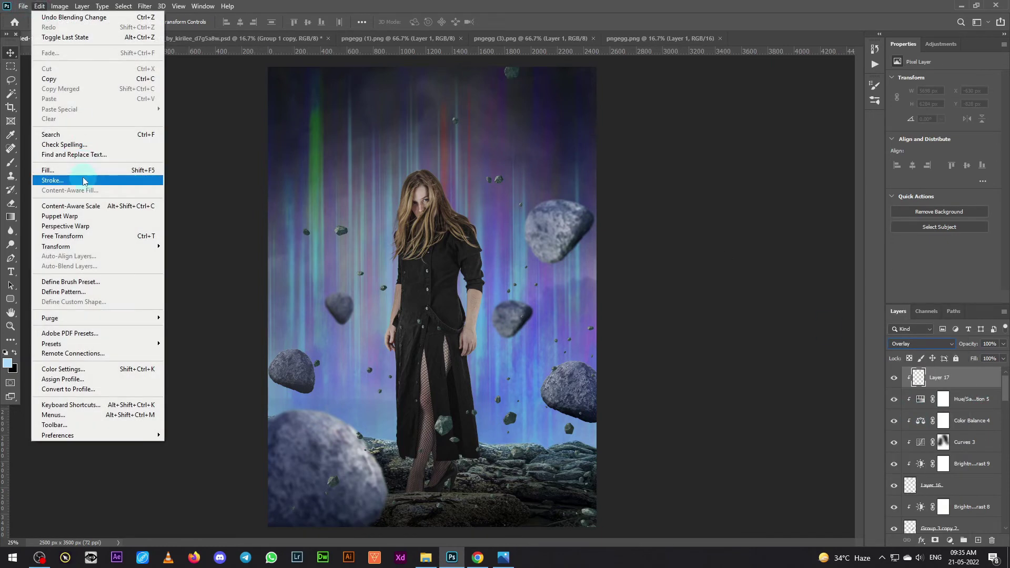
left_click(78, 182)
left_click(567, 153)
key("v")
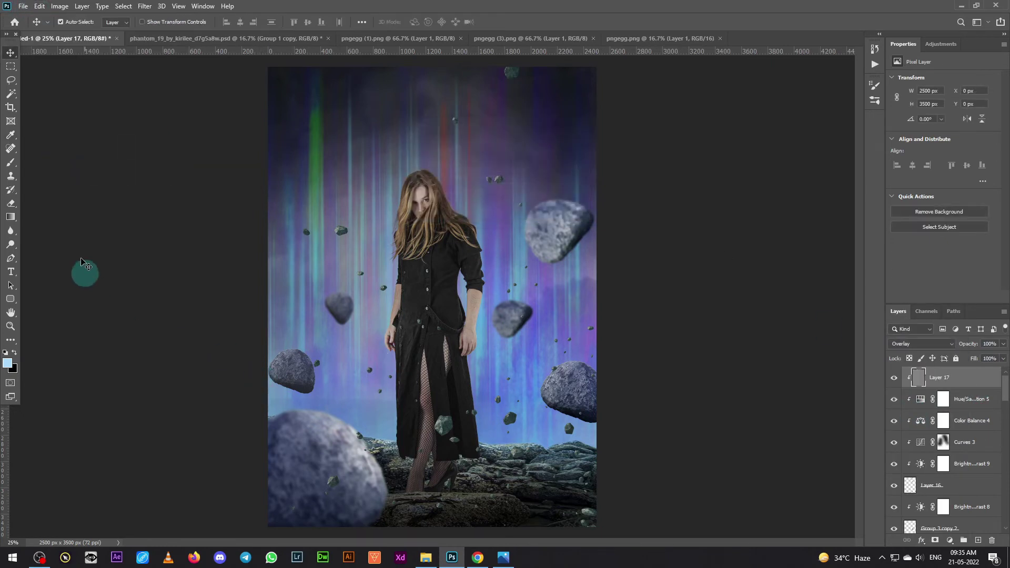
Step: Burn darker shadows into the bottom rocks on the gray overlay layer
left_click_drag(9, 248, 47, 249)
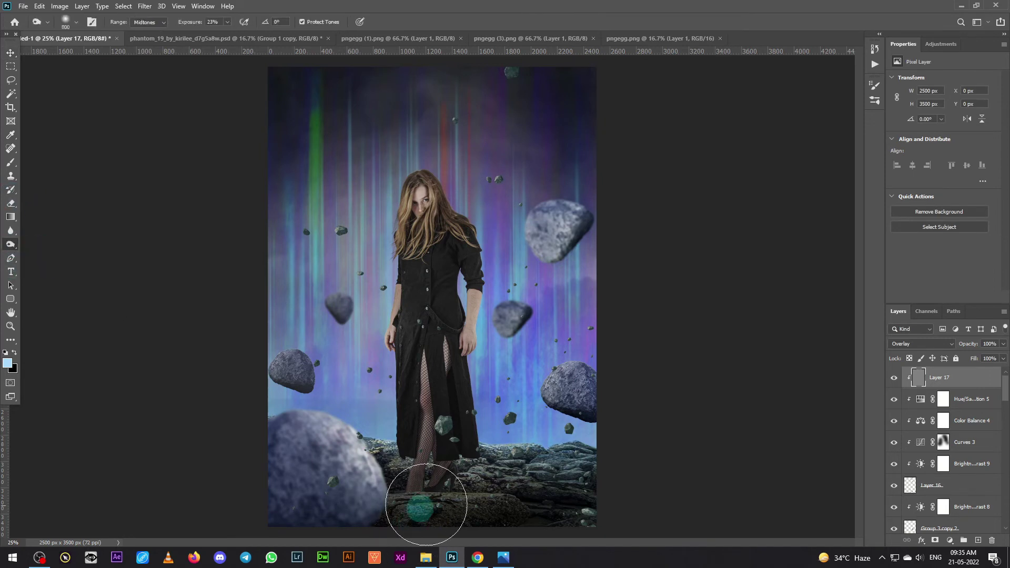
mouse_move(435, 510)
left_mouse_down()
mouse_move(580, 491)
mouse_move(613, 444)
mouse_move(636, 500)
mouse_move(495, 462)
mouse_move(289, 491)
mouse_move(327, 474)
mouse_move(315, 461)
left_mouse_up()
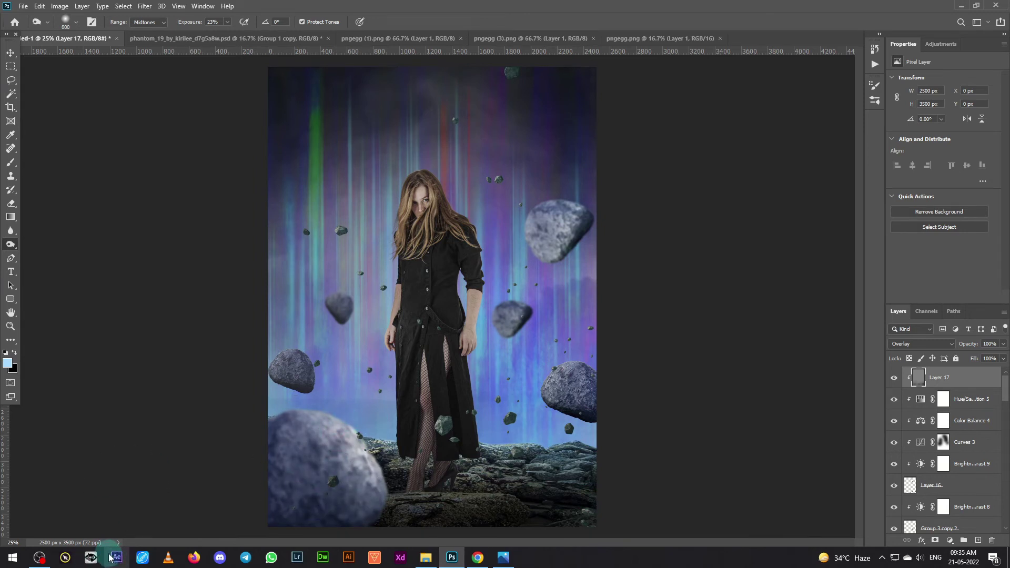
mouse_move(109, 557)
left_mouse_down()
mouse_move(196, 476)
mouse_move(563, 388)
mouse_move(617, 350)
mouse_move(571, 323)
mouse_move(507, 176)
mouse_move(457, 112)
mouse_move(335, 296)
mouse_move(478, 71)
mouse_move(670, 287)
mouse_move(333, 226)
mouse_move(258, 559)
left_mouse_up()
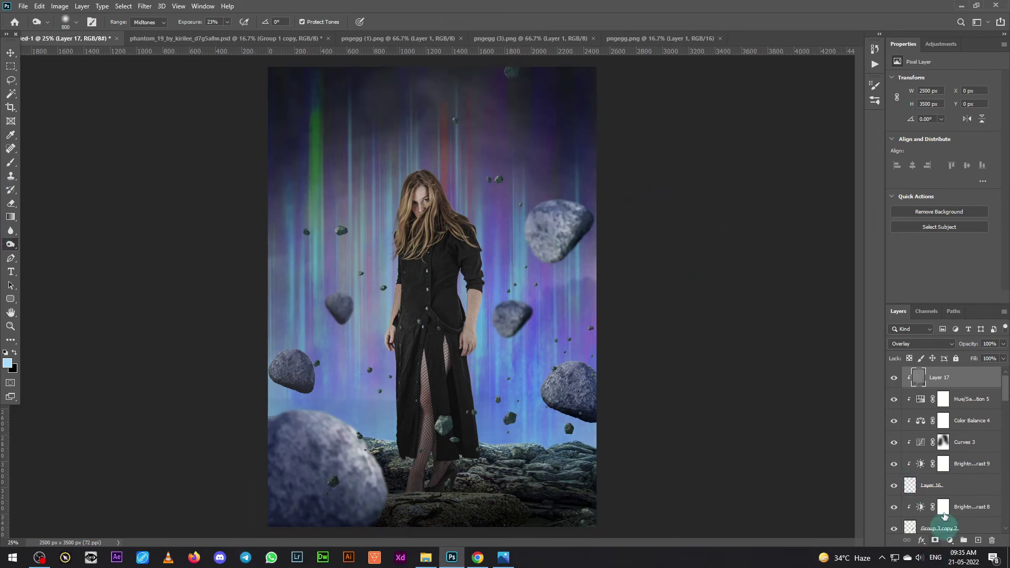
Step: Mask Layer 16 and paint out the small green rock at bottom left in black
left_click(950, 484)
left_click(936, 540)
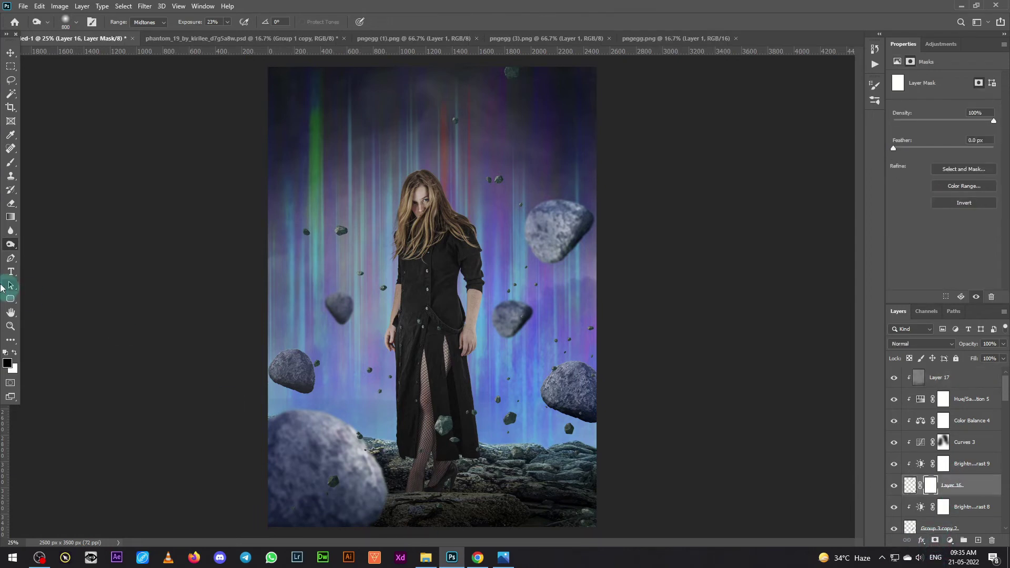
left_click(10, 162)
key("d")
key("x")
mouse_move(330, 483)
left_mouse_down()
mouse_move(305, 485)
mouse_move(319, 469)
left_mouse_up()
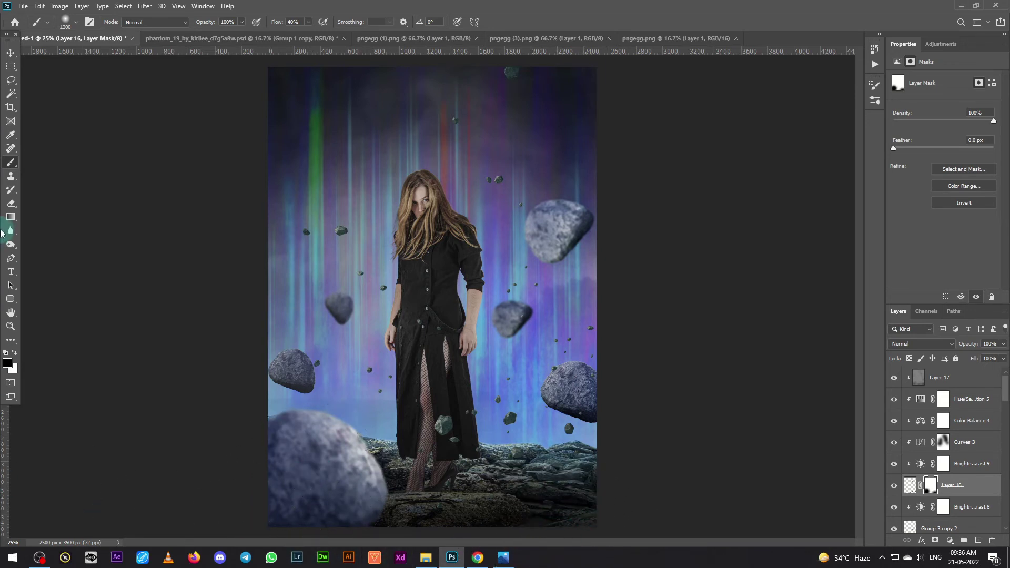
left_click(10, 53)
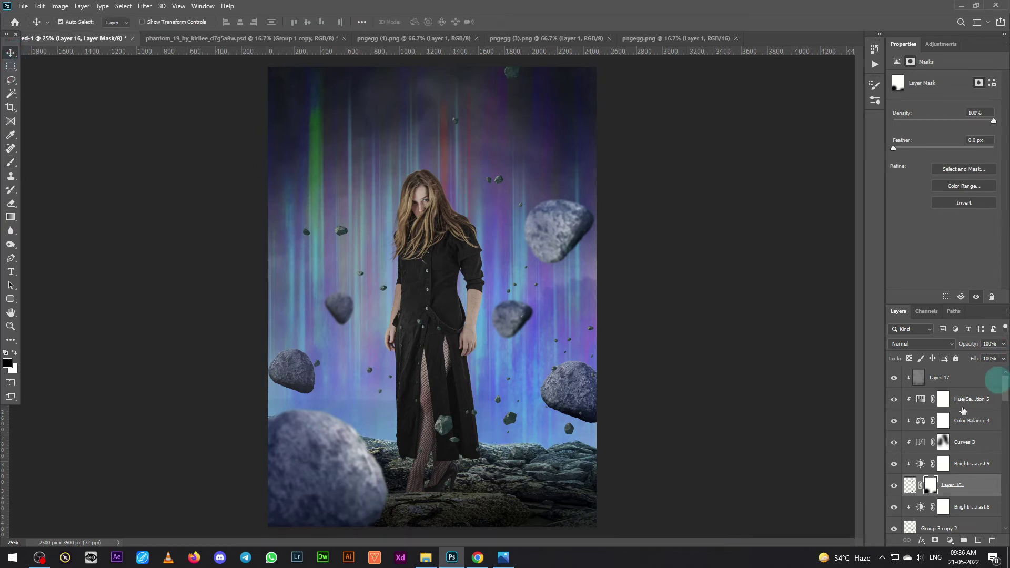
Step: Add a new Layer 18 above Layer 17 and open the Oil Paint filter settings
left_click(968, 378)
left_click(978, 540)
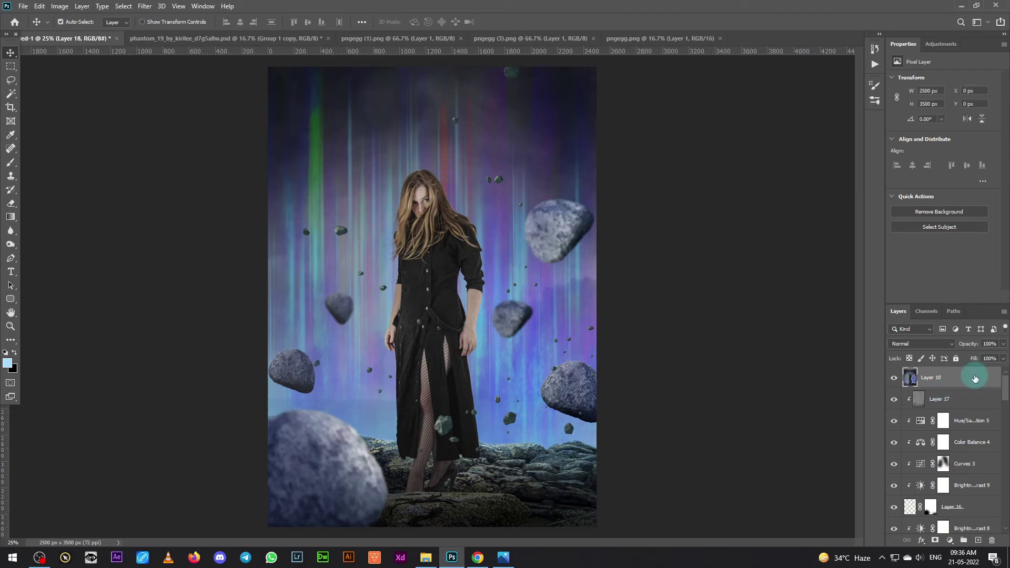
left_click(142, 9)
mouse_move(153, 195)
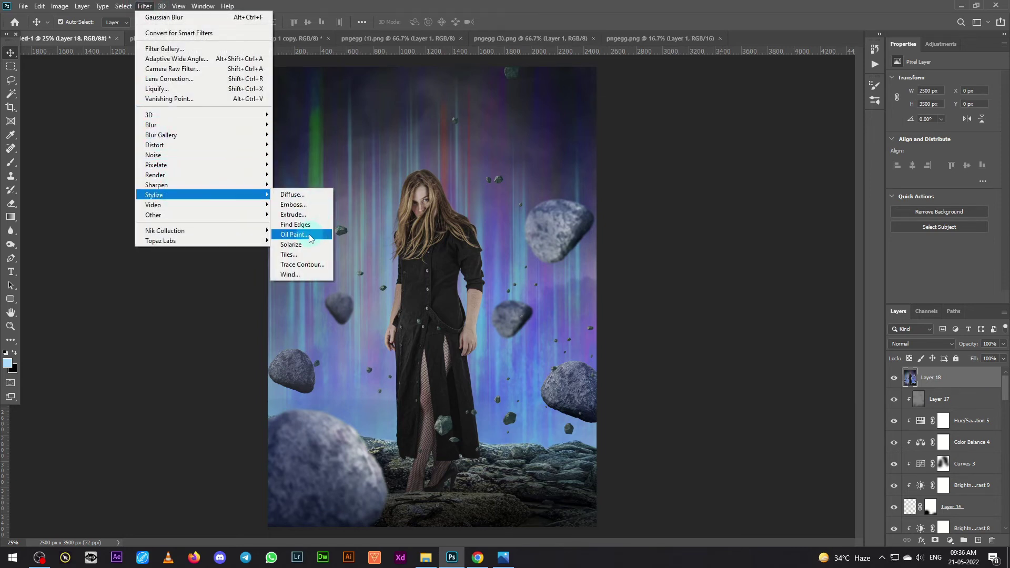
left_click(310, 239)
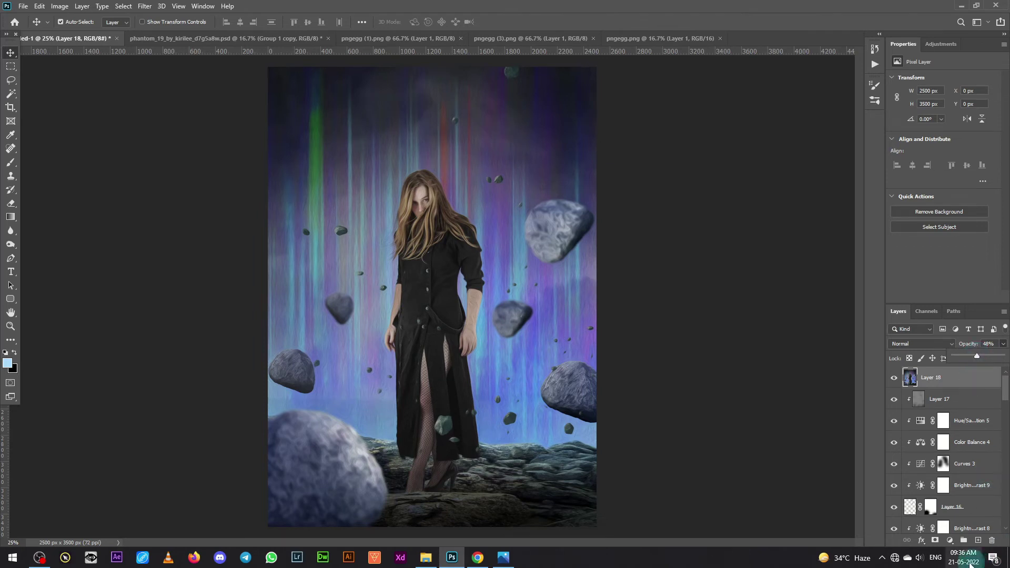
Step: Mask Layer 18 and brush it away over the woman's face and upper body
left_click(935, 543)
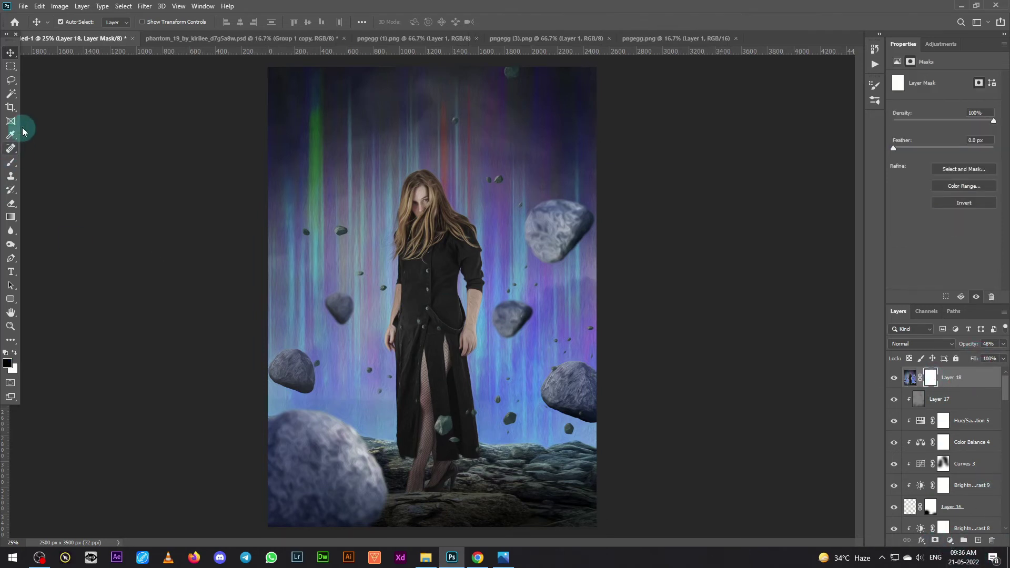
left_click(11, 162)
key("bracketleft")
key("bracketleft")
key("bracketleft")
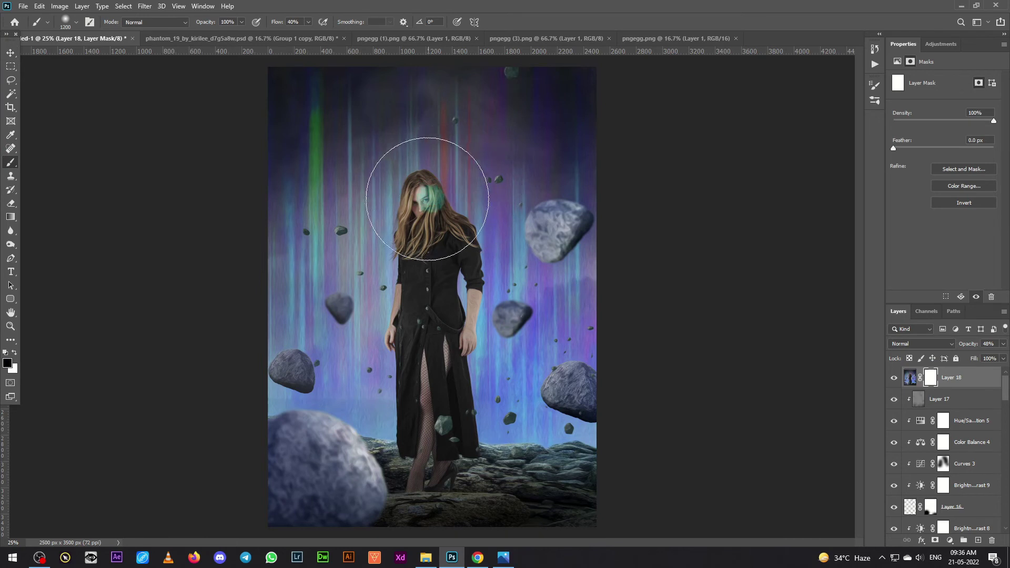
key("bracketleft")
key("bracketleft")
key("bracketleft")
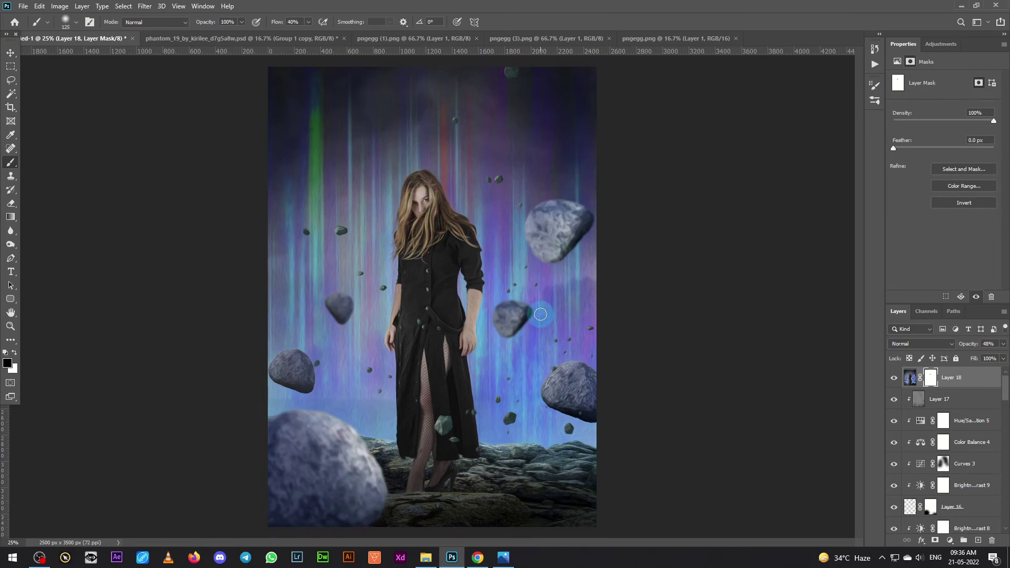
key("ctrl+plus")
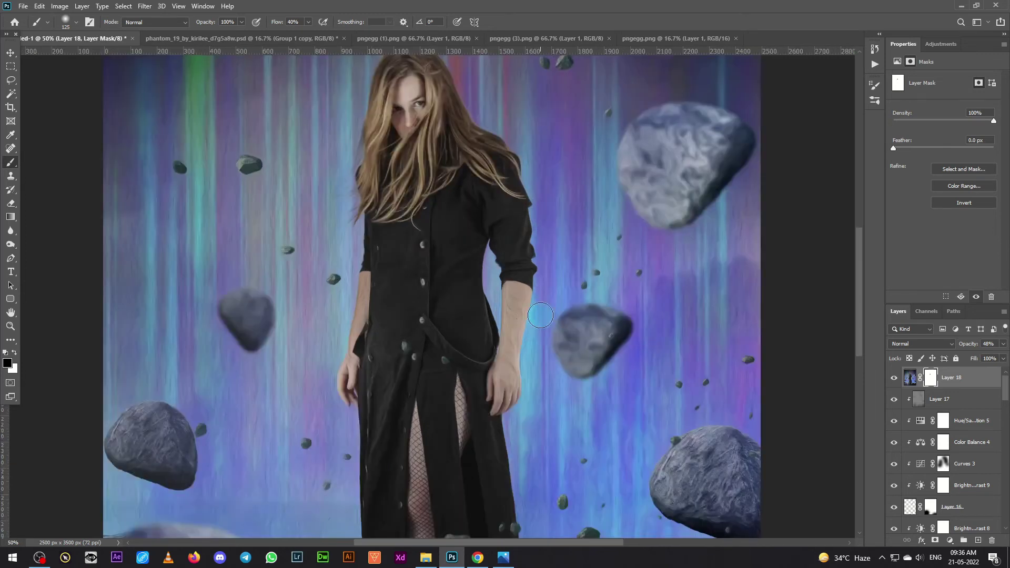
right_click(10, 162)
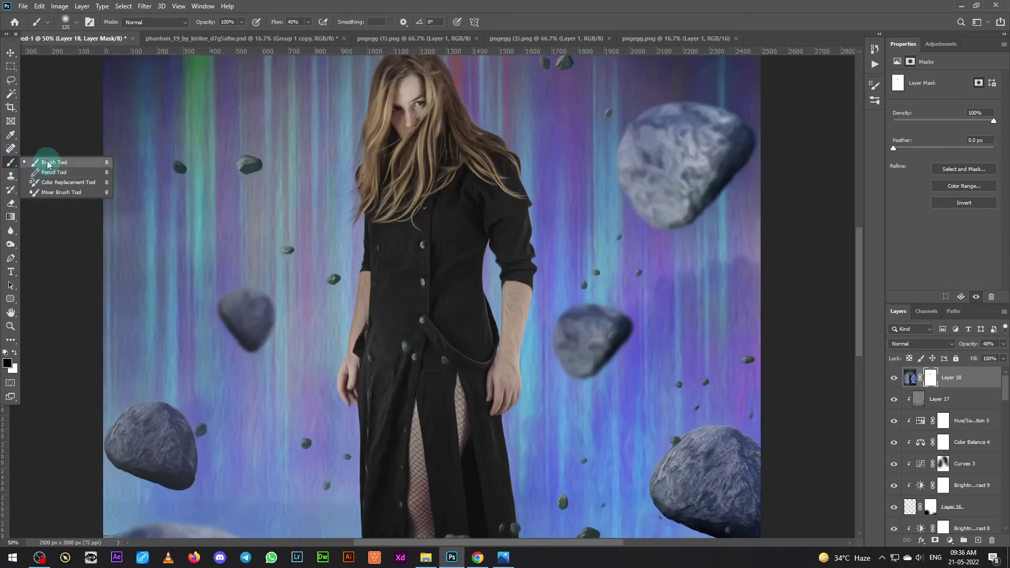
left_click(47, 163)
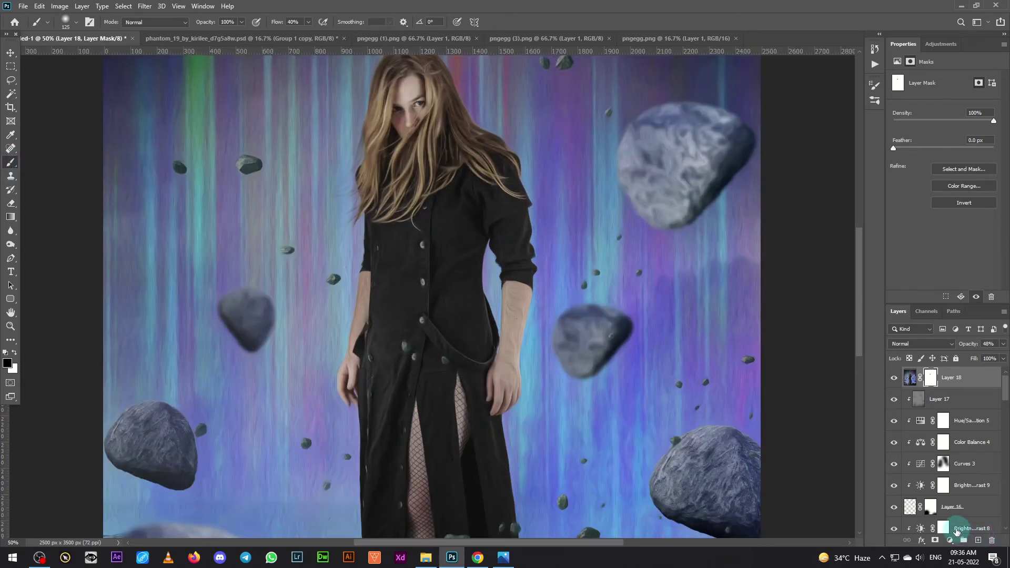
key("ctrl+minus")
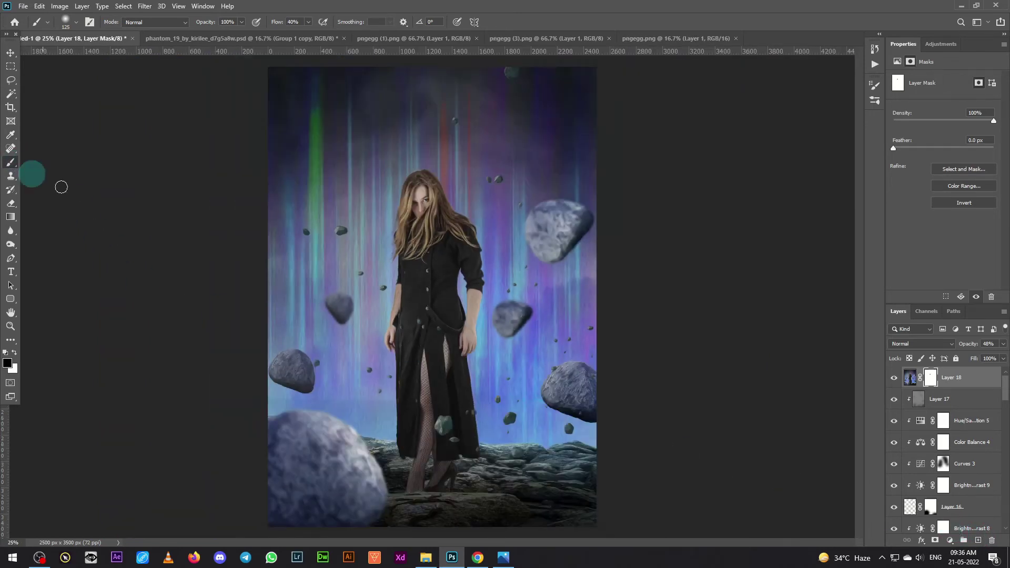
key("bracketright")
key("bracketright")
key("bracketright")
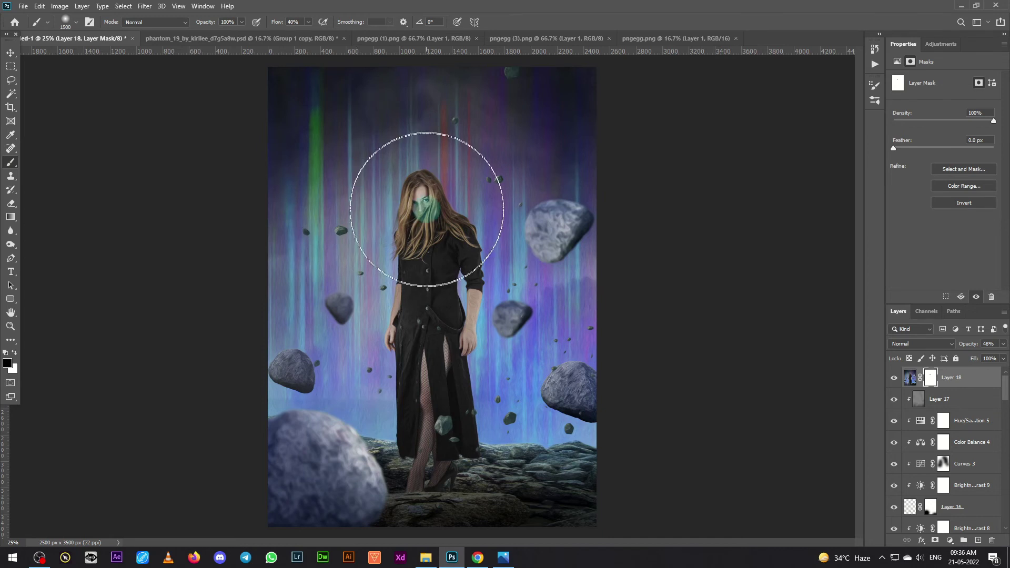
key("bracketright")
key("bracketright")
key("bracketright")
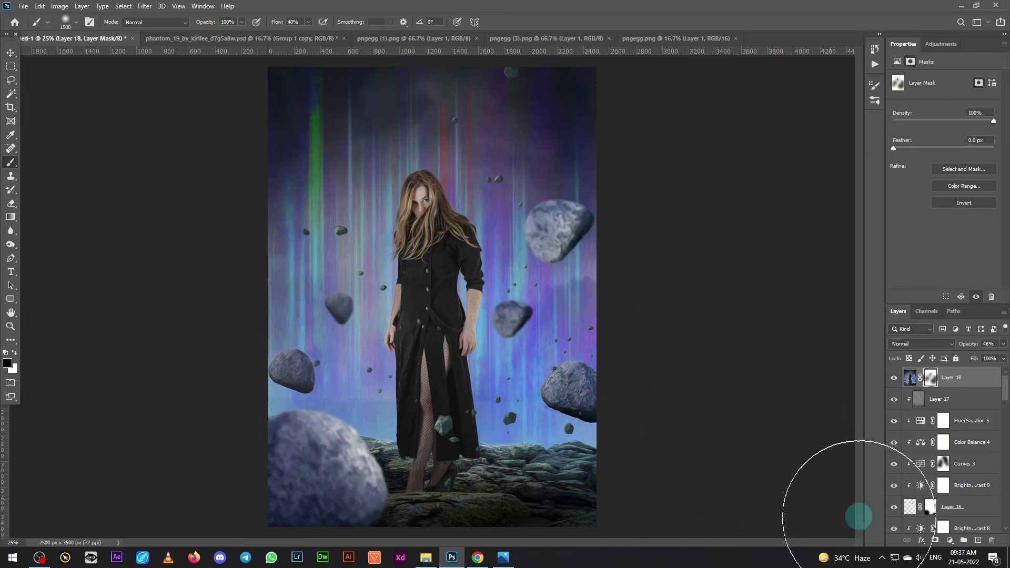
left_click(10, 53)
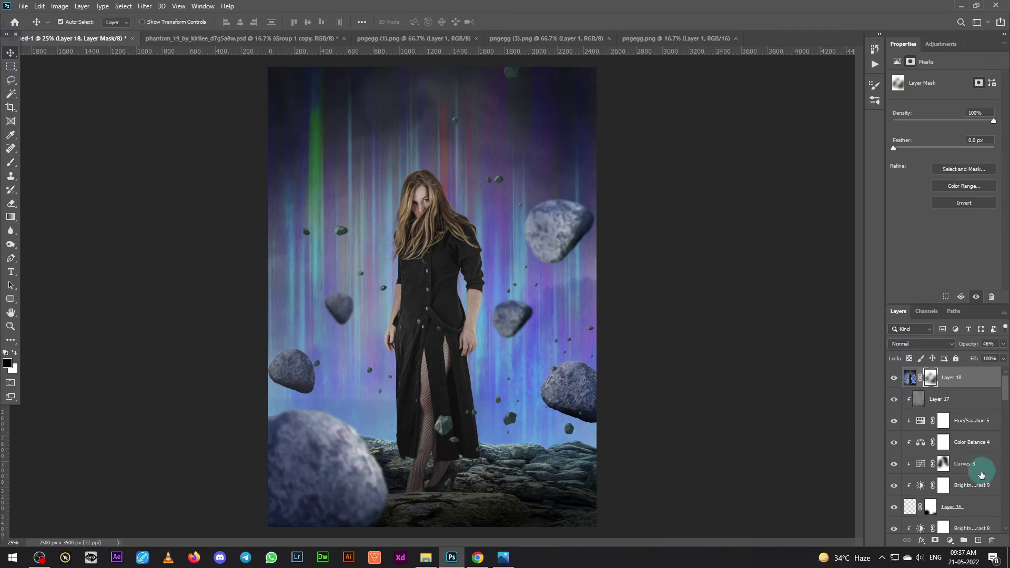
Step: Stamp the visible layers into Layer 19 and launch Topaz Labs > Topaz Detail on it
left_click(978, 540)
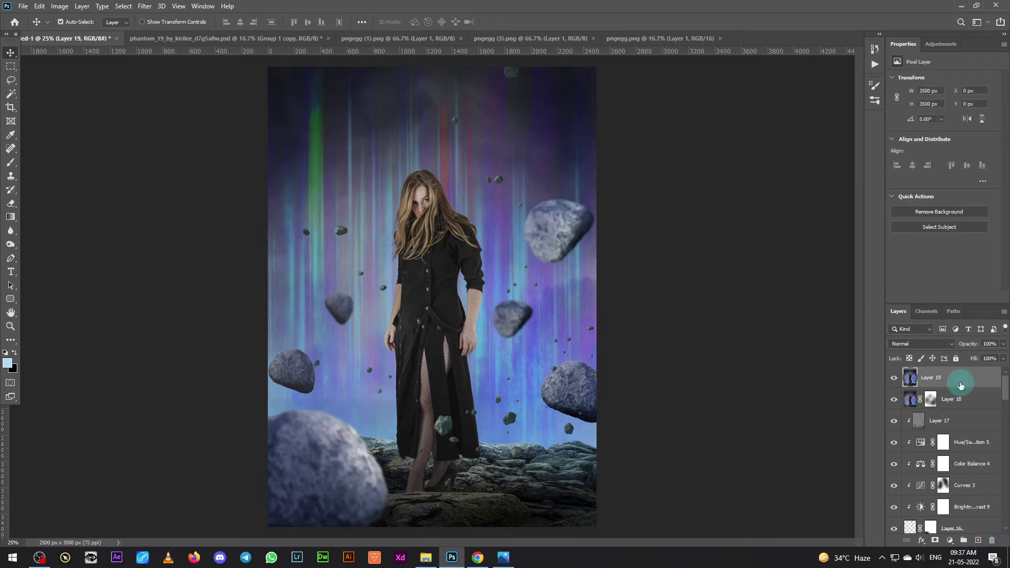
left_click(144, 6)
mouse_move(161, 240)
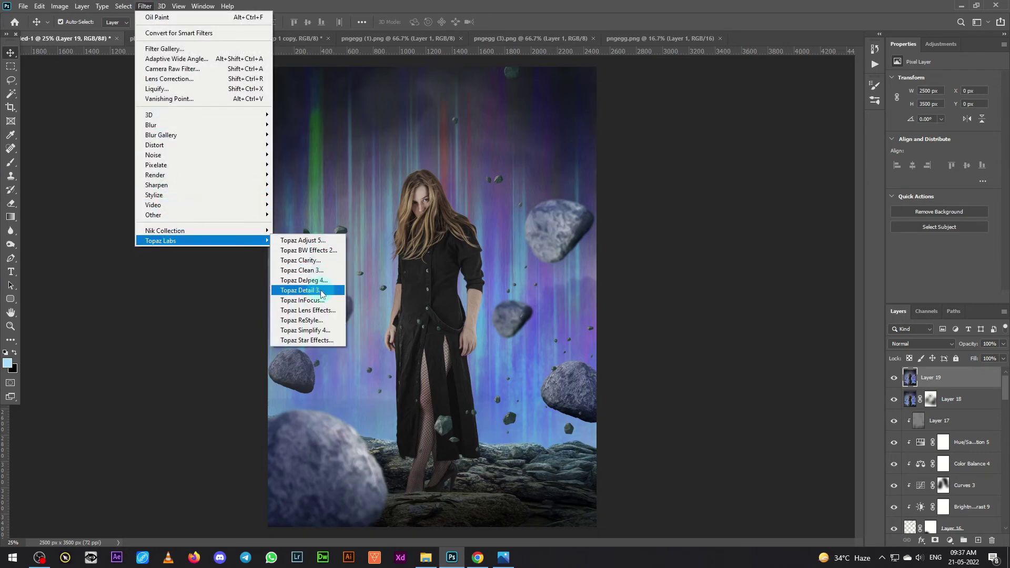
left_click(321, 290)
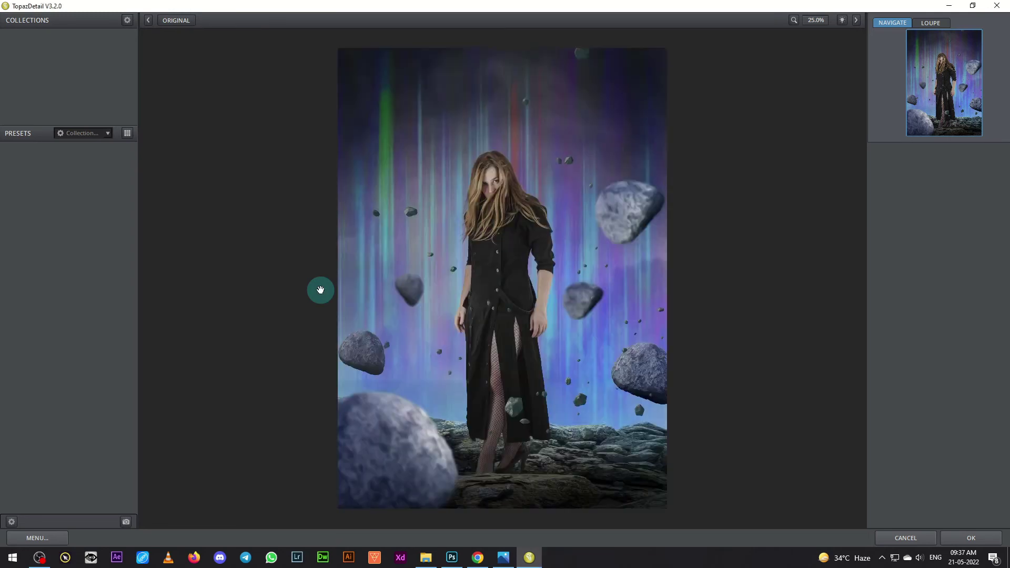
Step: Apply the Highlight Detail Strong I preset in Topaz Detail and return to Photoshop
left_click(310, 405)
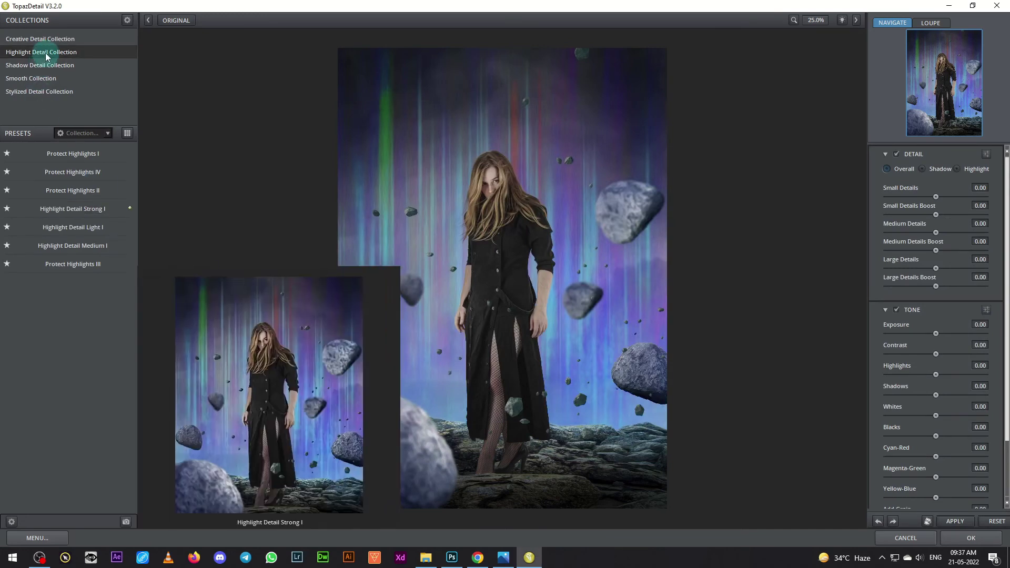
mouse_move(72, 208)
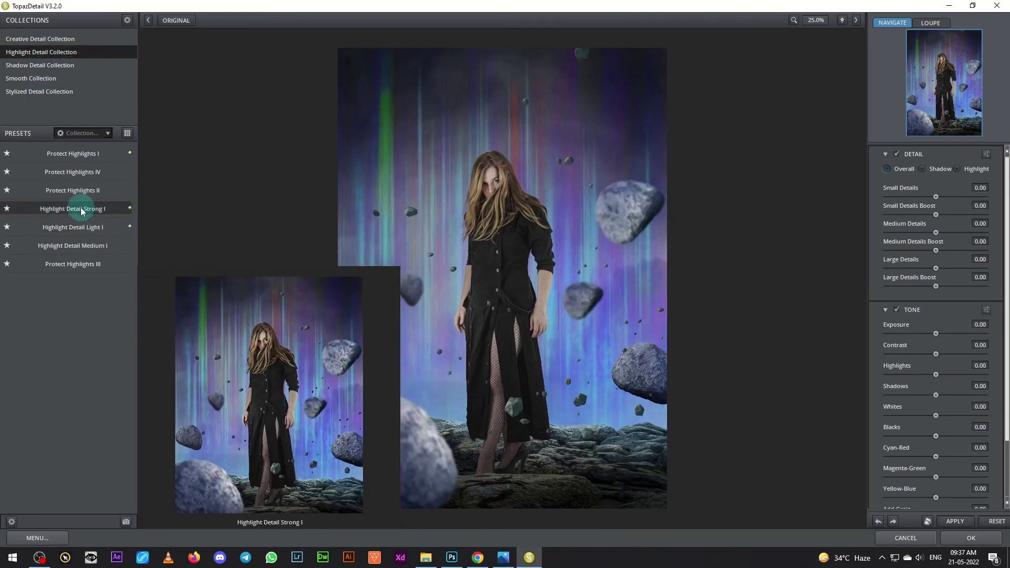
left_click(81, 210)
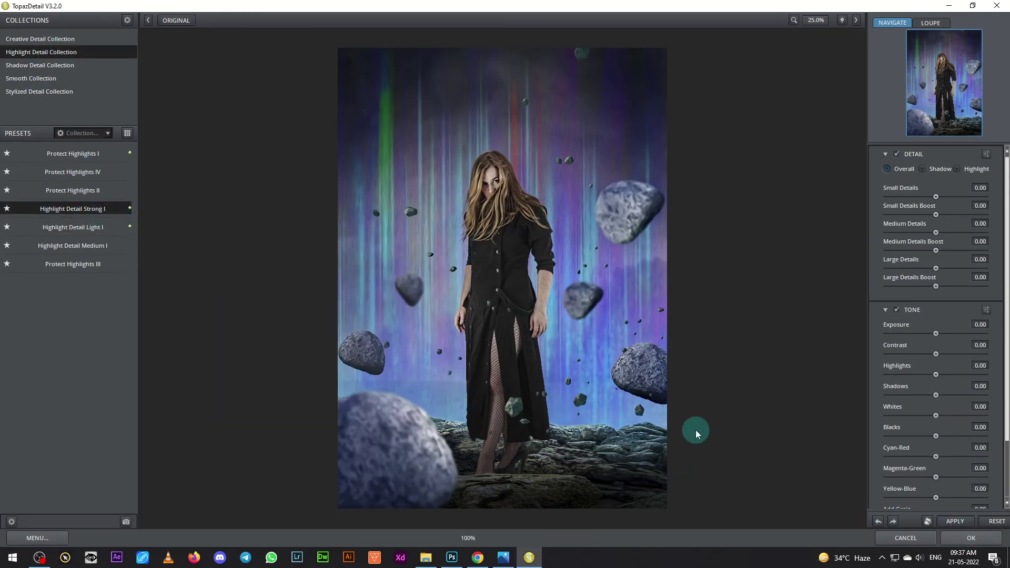
key("Return")
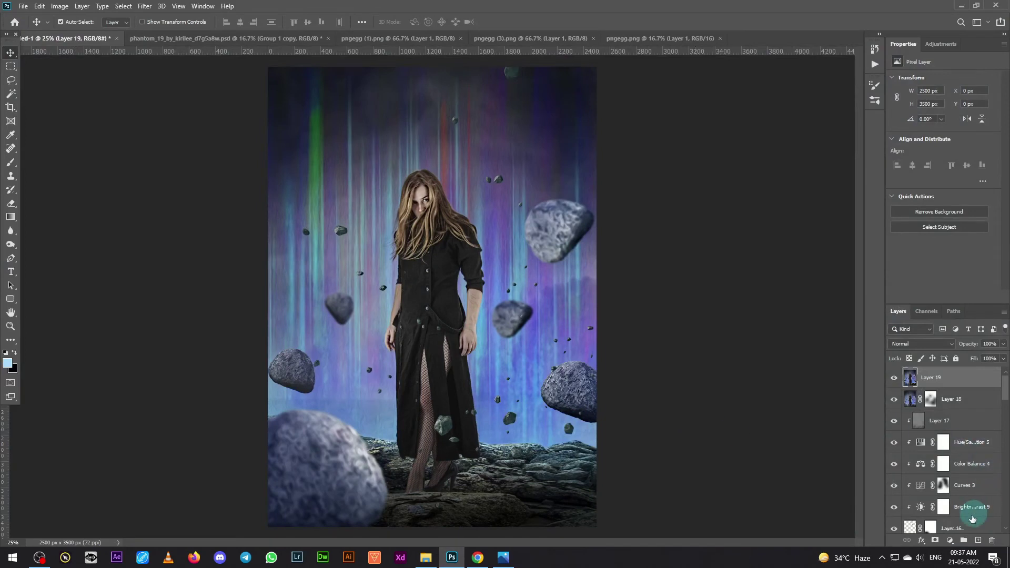
Step: Add an Exposure adjustment layer with gamma 1.15 and exposure +0.38
left_click(949, 540)
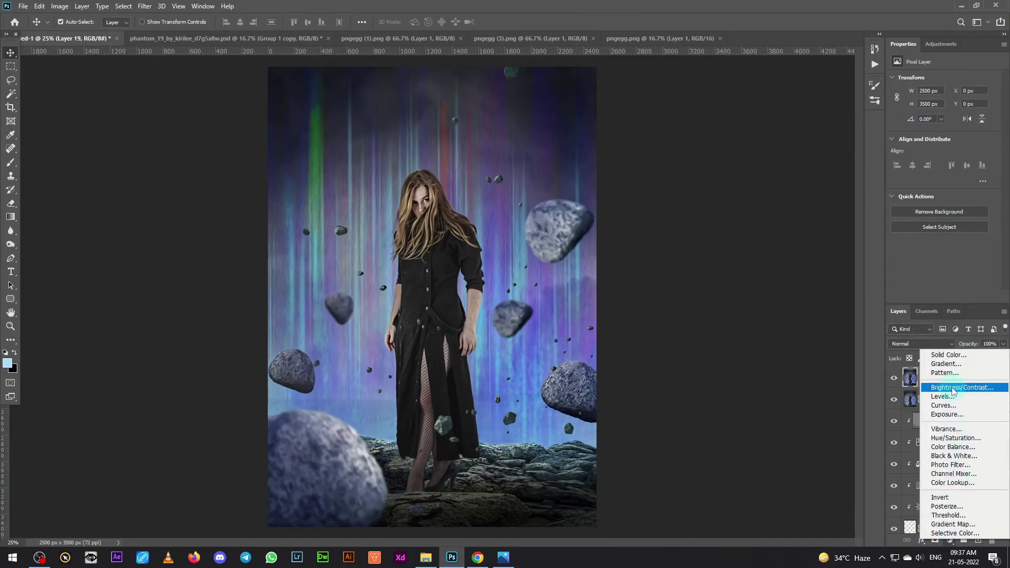
left_click(946, 415)
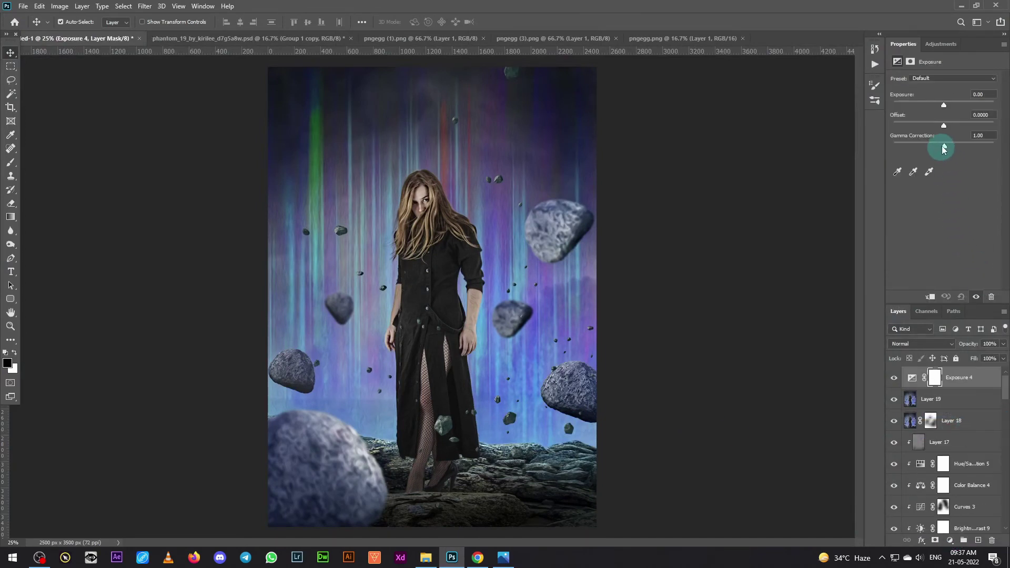
left_click_drag(931, 150, 937, 151)
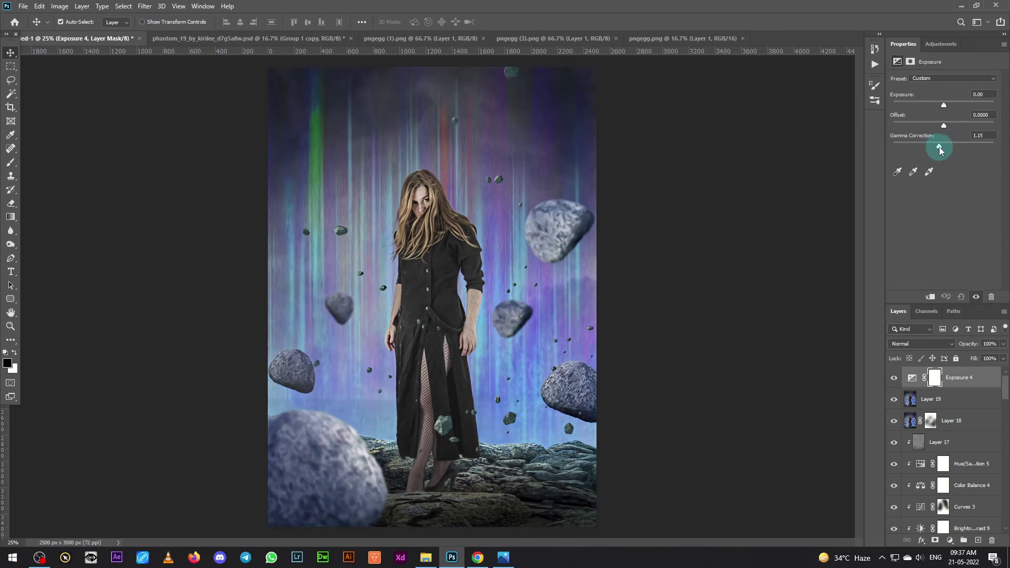
left_click_drag(943, 105, 946, 106)
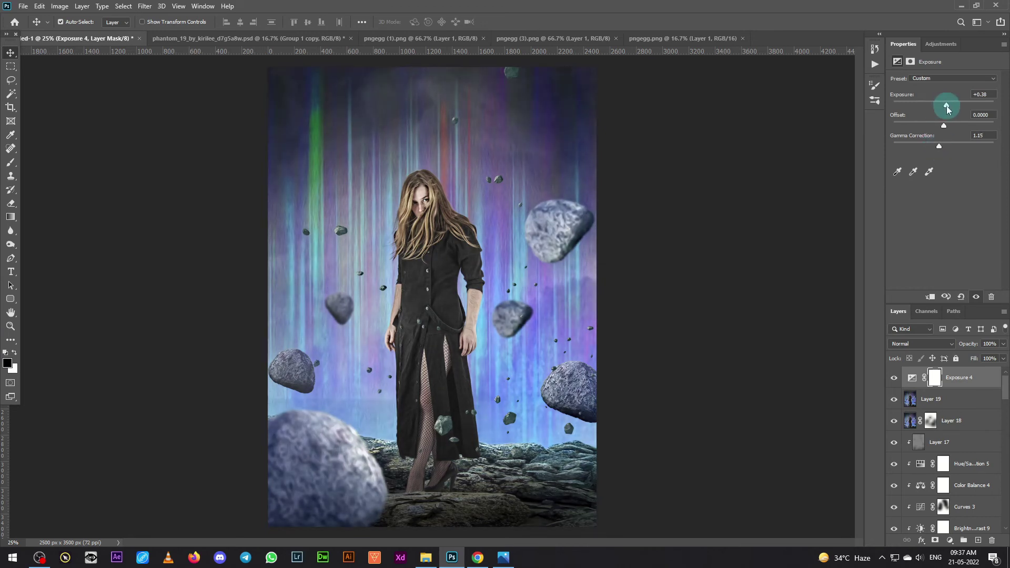
Step: On a new layer, stamp a large light-blue glow with a 3200 px soft brush at 100% flow
left_click(978, 540)
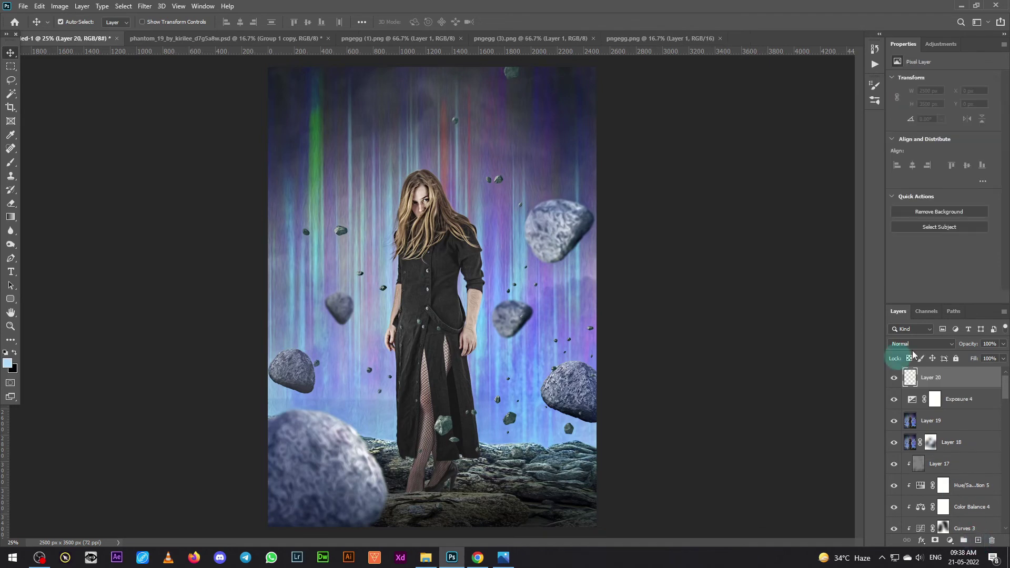
left_click(7, 363)
left_click_drag(668, 319, 681, 307)
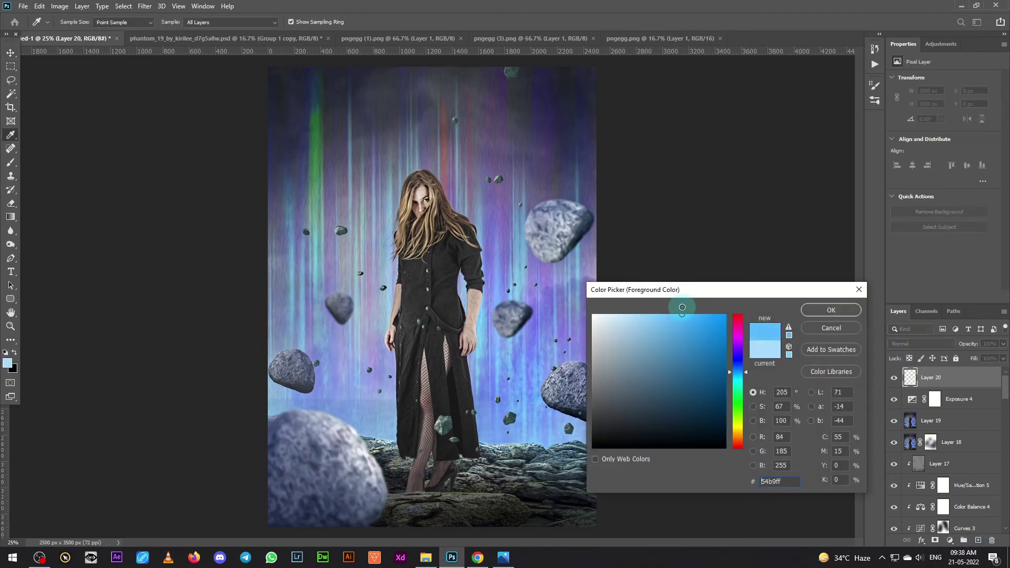
left_click(831, 310)
left_click(11, 162)
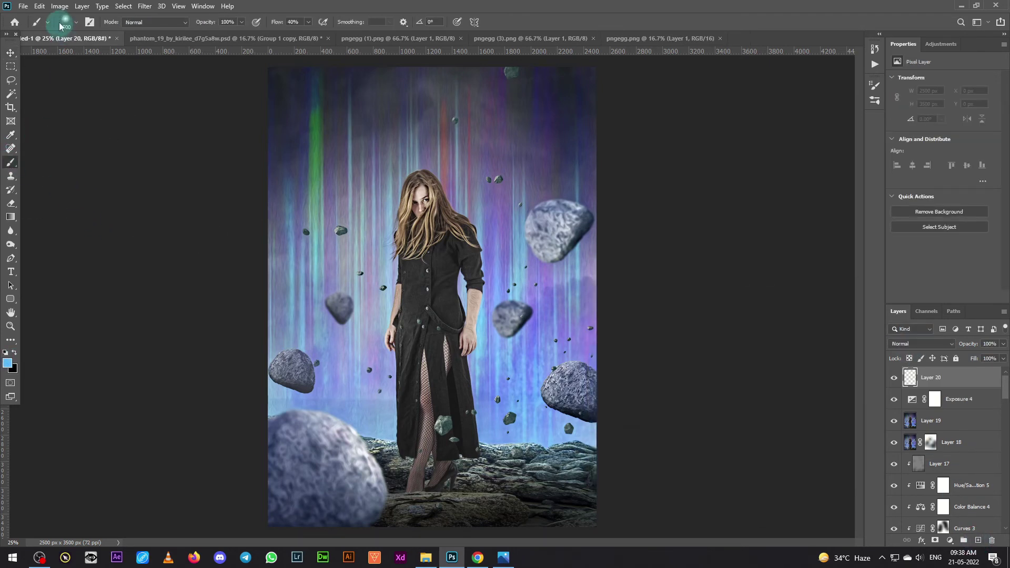
left_click(61, 25)
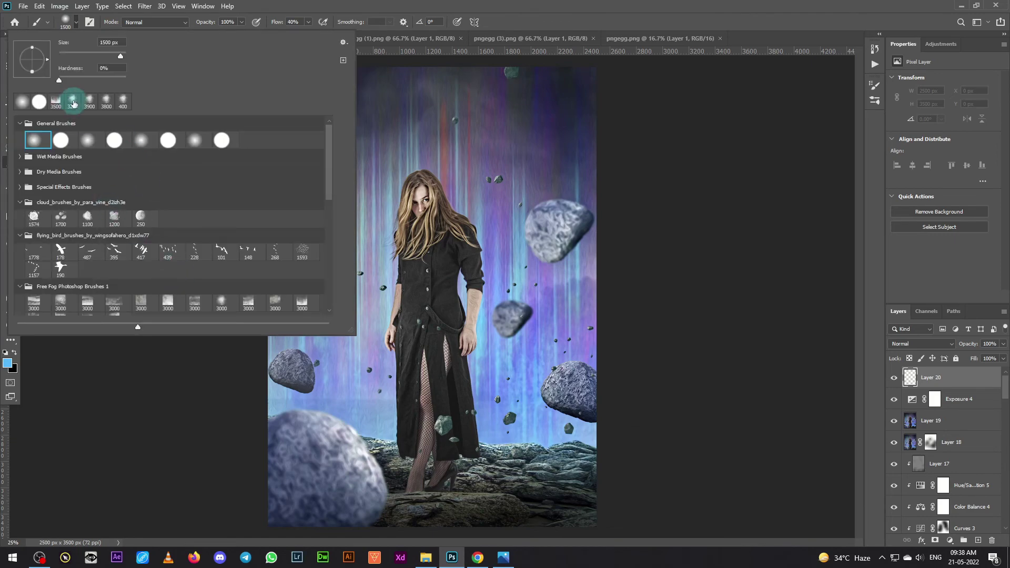
double_click(73, 104)
left_click(455, 103)
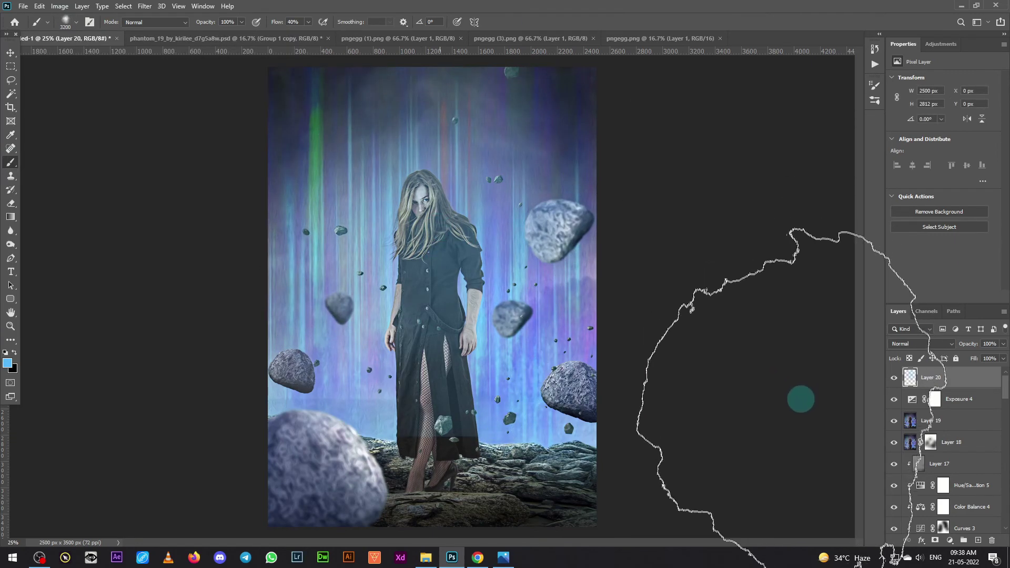
key("ctrl+z")
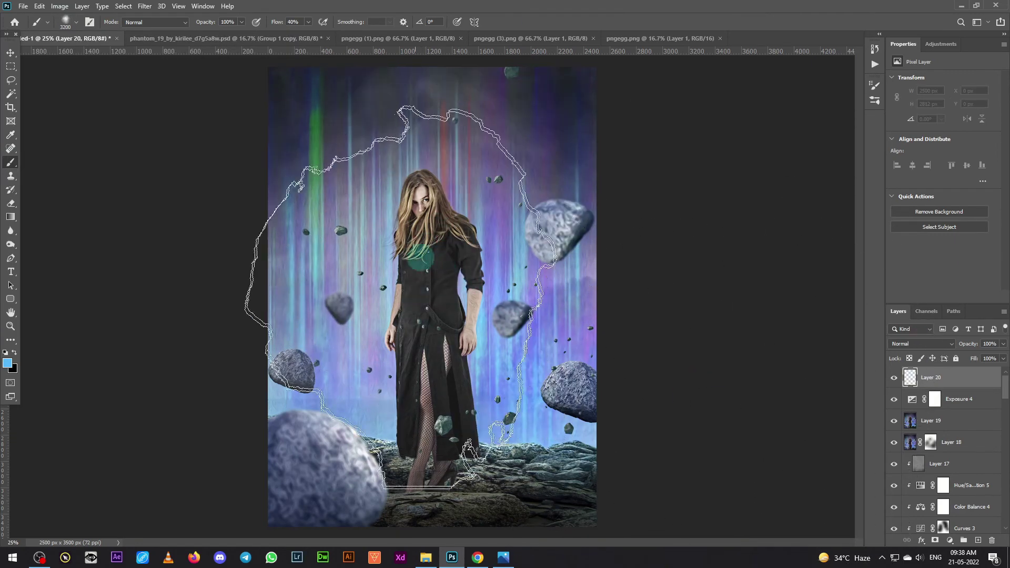
left_click_drag(309, 22, 355, 32)
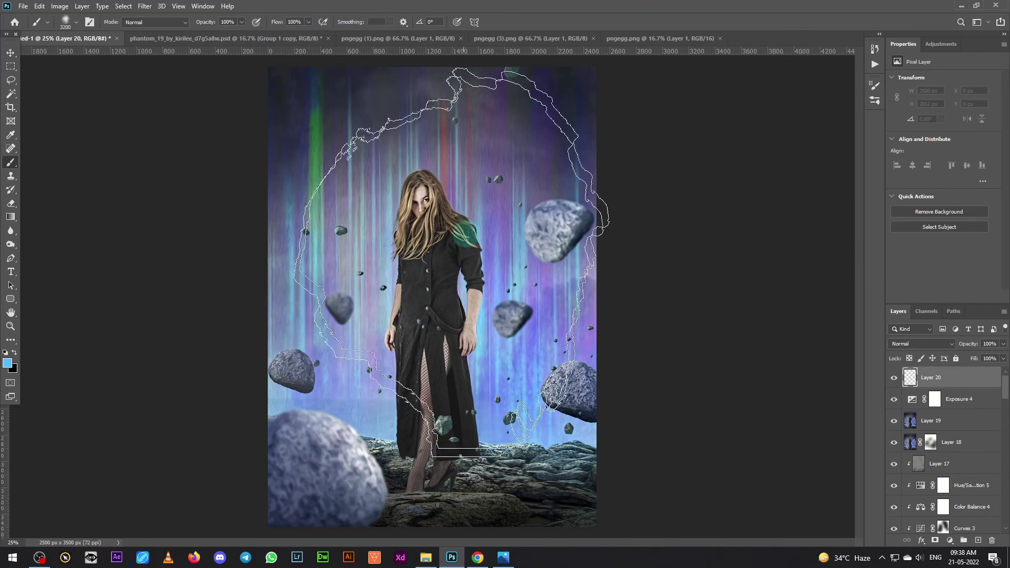
left_click(453, 260)
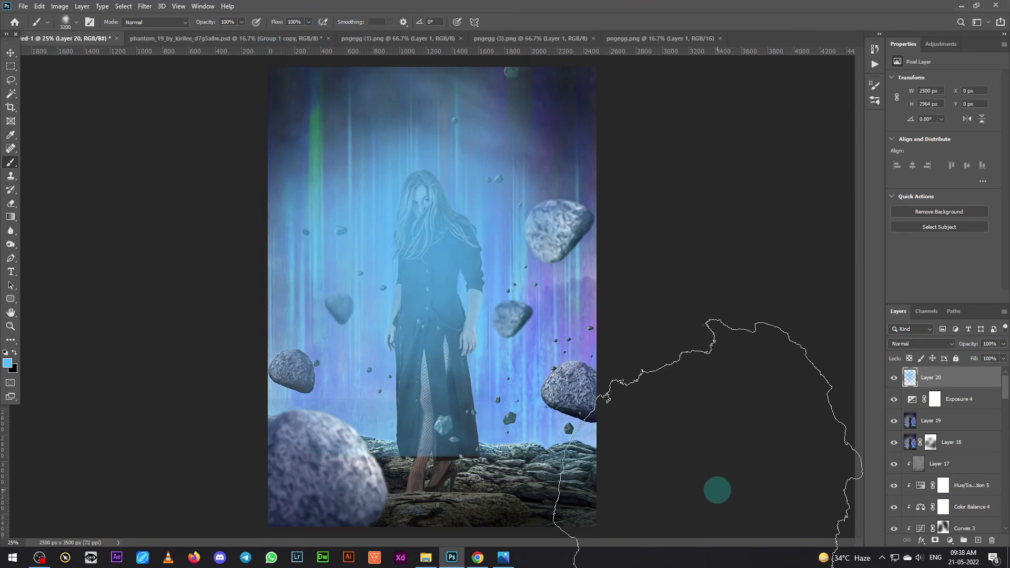
Step: Mask Layer 20 from the woman's selection and invert the mask so she shows through
left_click(10, 53)
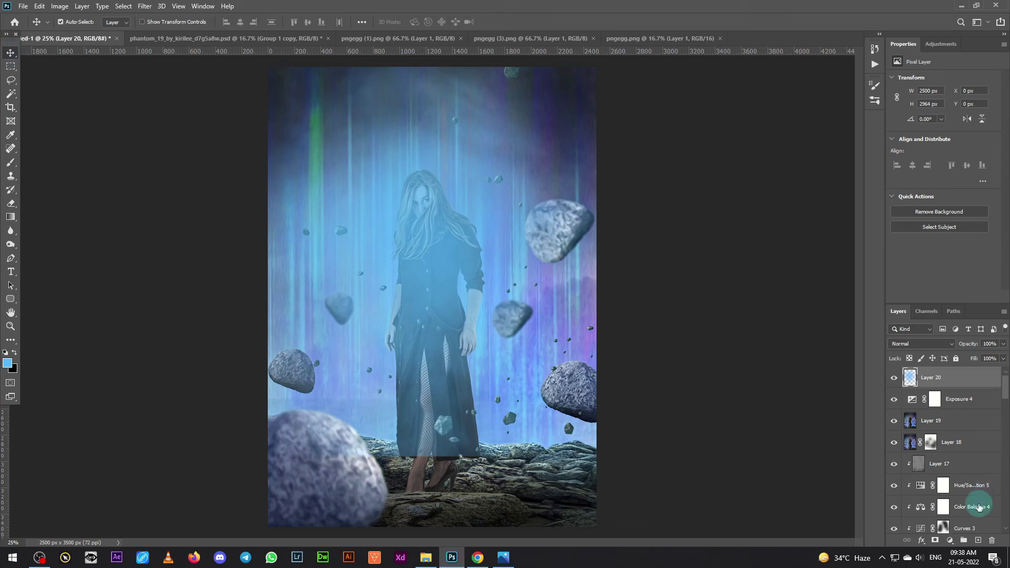
scroll(962, 472, "down", 3)
scroll(956, 475, "down", 3)
scroll(955, 476, "down", 3)
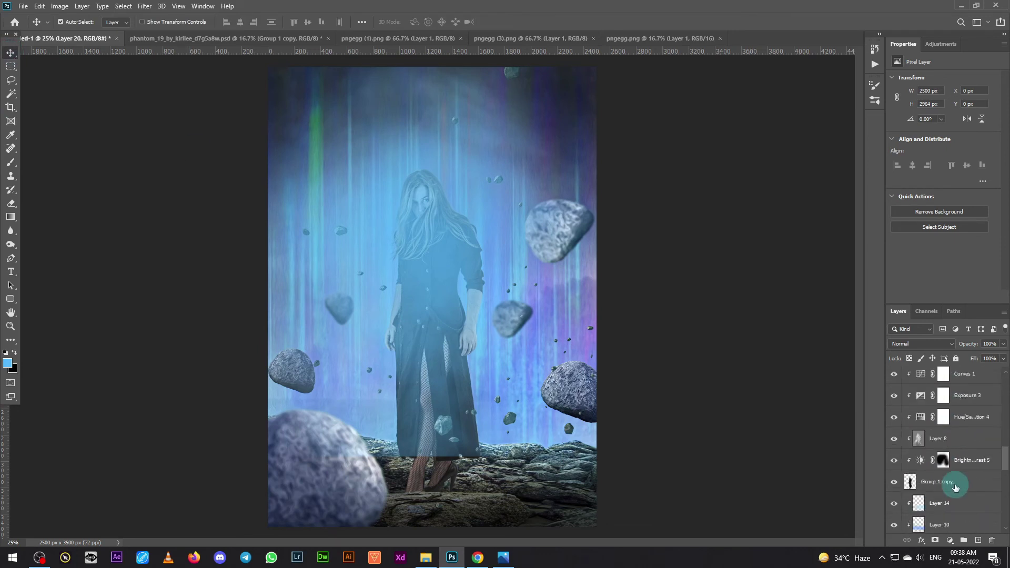
scroll(941, 476, "down", 2)
left_click(910, 460, "ctrl")
scroll(947, 463, "up", 3)
scroll(962, 463, "up", 4)
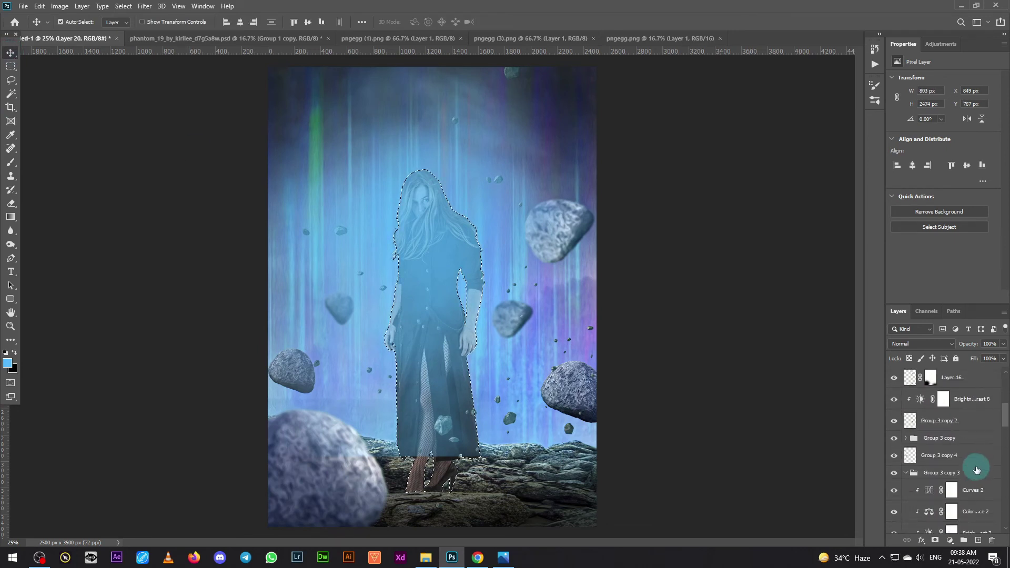
scroll(977, 461, "up", 4)
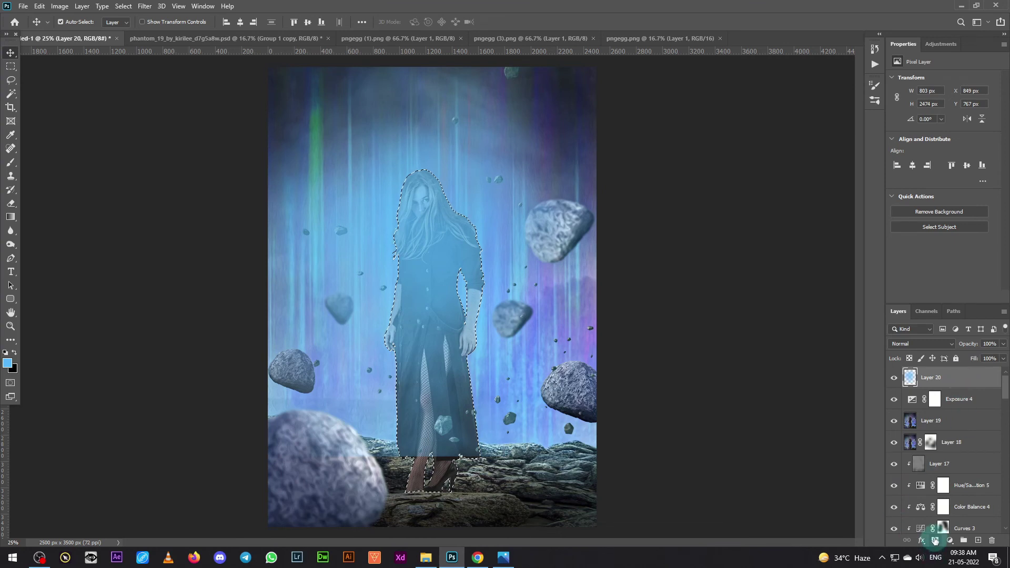
left_click(935, 540)
left_click(969, 202)
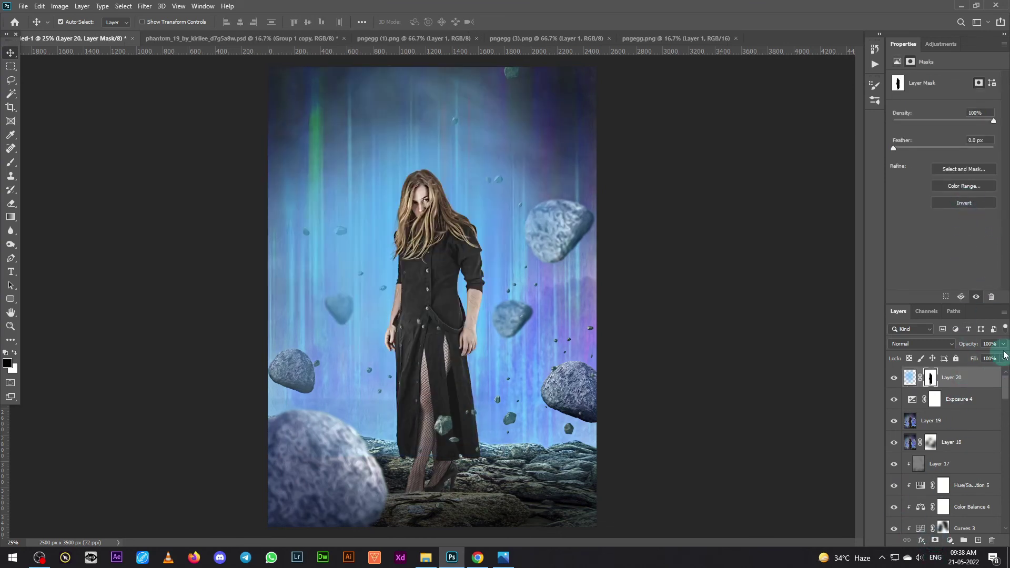
Step: Lower Layer 20's opacity to about 58% and duplicate it
left_click_drag(1004, 351, 976, 358)
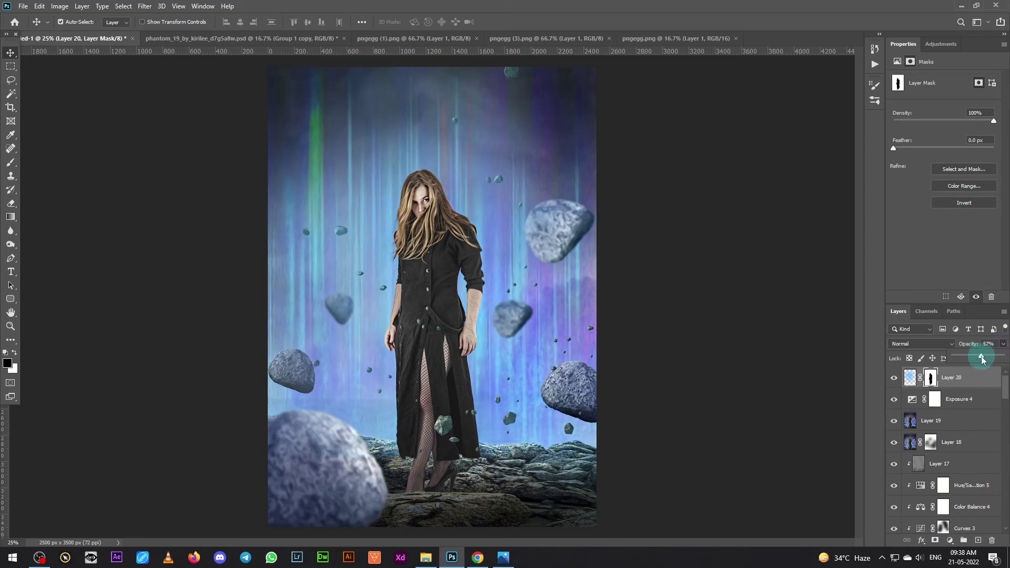
left_click_drag(982, 360, 983, 359)
key("ctrl+j")
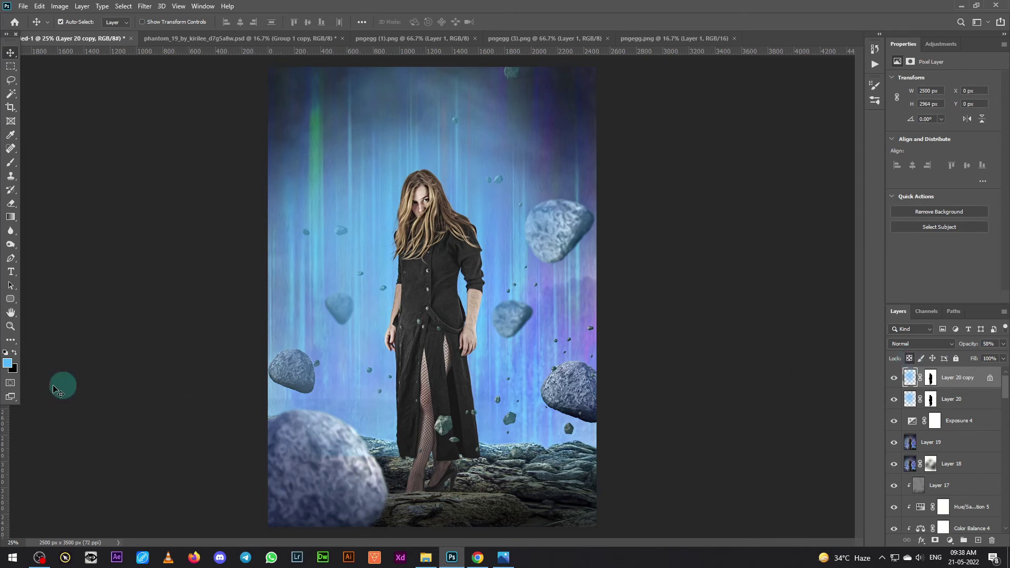
Step: Make white the foreground colour and set the Layer 20 copy to Screen at about 12% opacity
left_click(7, 361)
left_click_drag(671, 368, 585, 306)
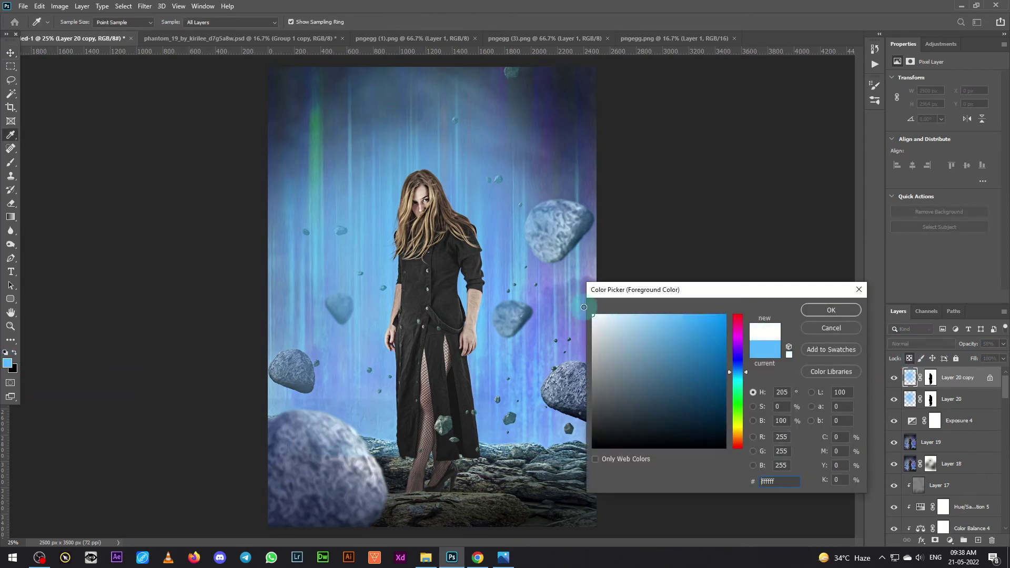
left_click(842, 314)
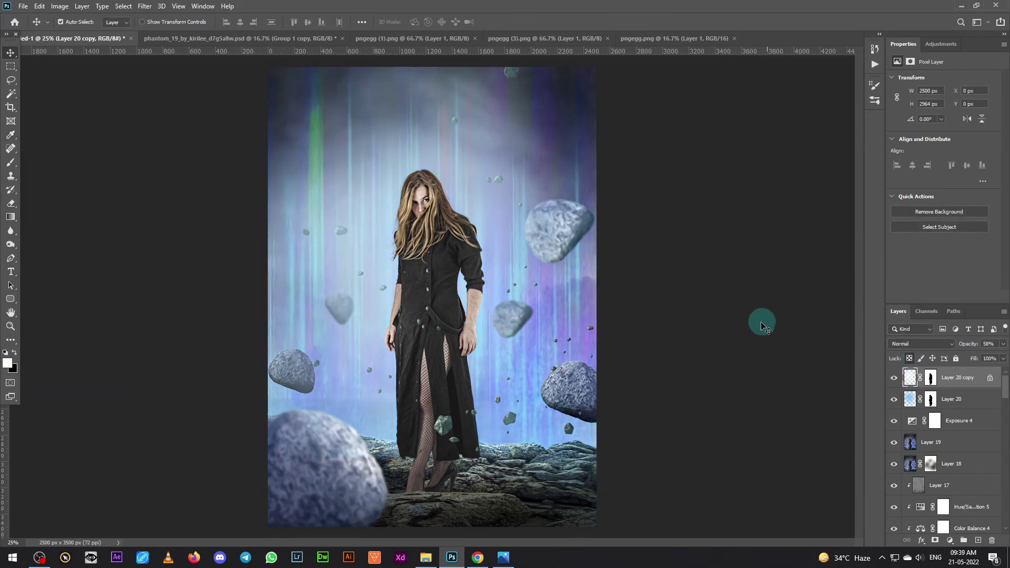
left_click(915, 343)
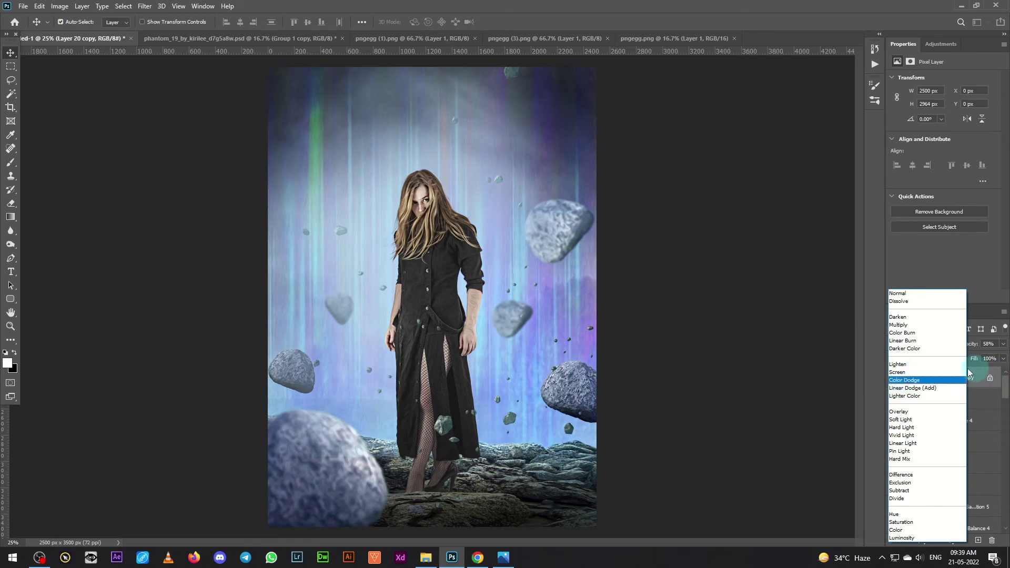
left_click(925, 373)
left_click(1003, 345)
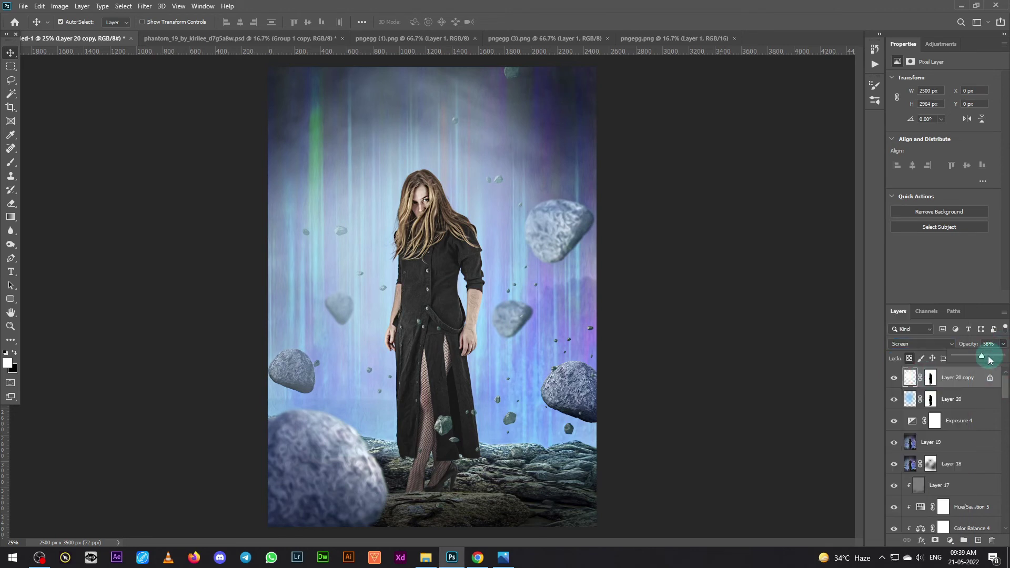
left_click_drag(980, 358, 960, 358)
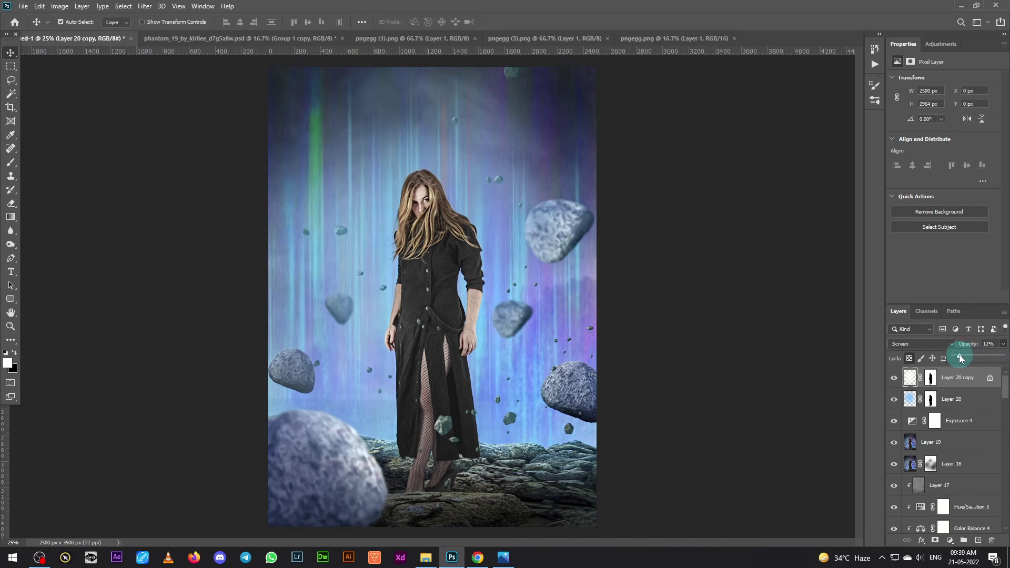
left_click(894, 400)
left_click(894, 401)
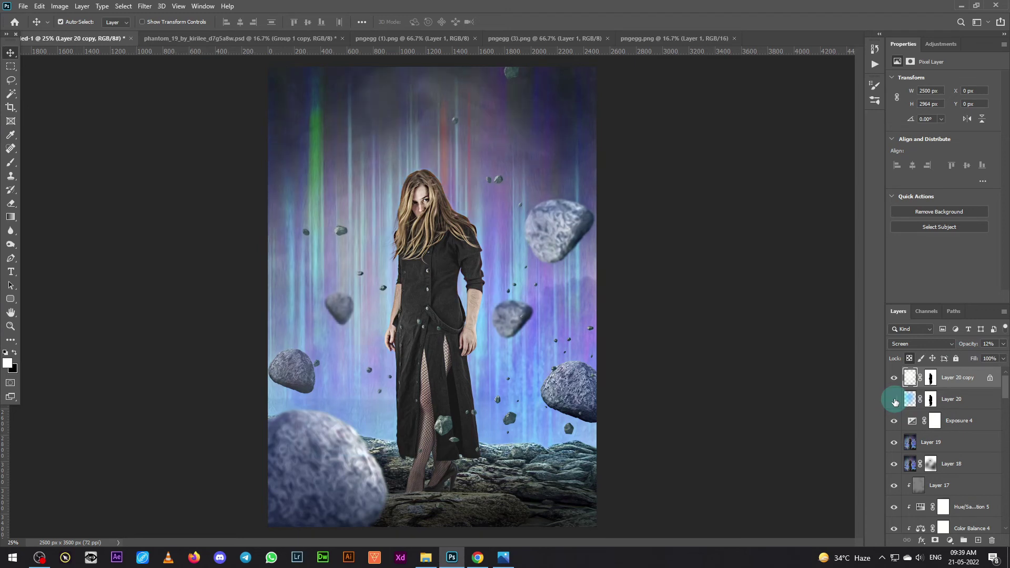
Step: Set Layer 20 to Hard Light blending and add an empty Layer 21
left_click(954, 398)
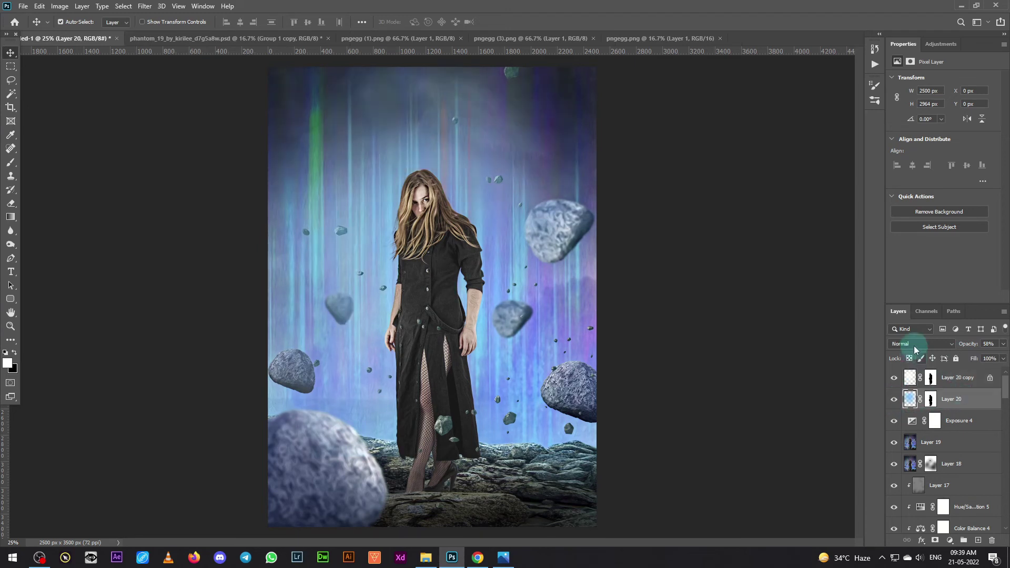
left_click(914, 344)
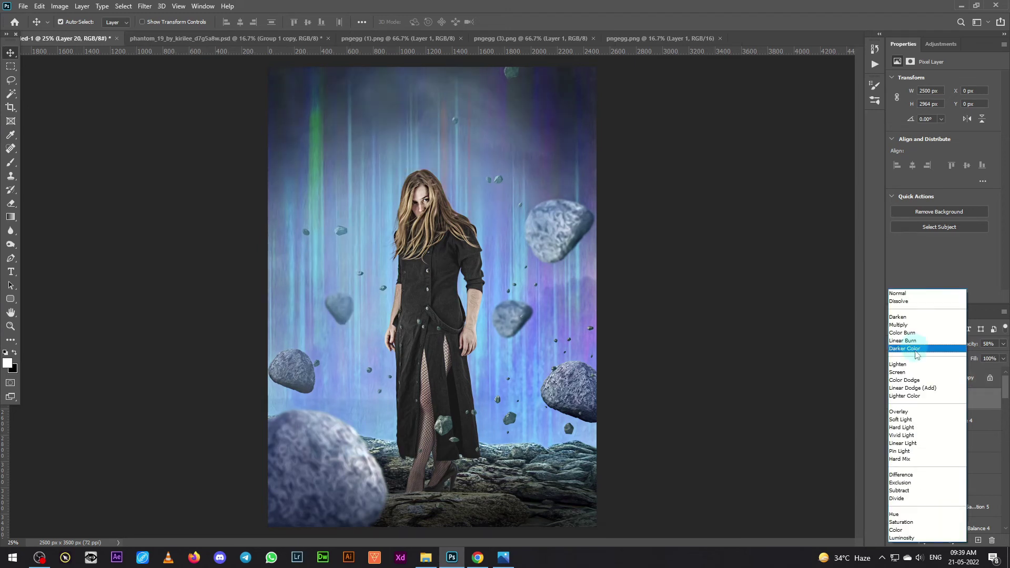
left_click(913, 428)
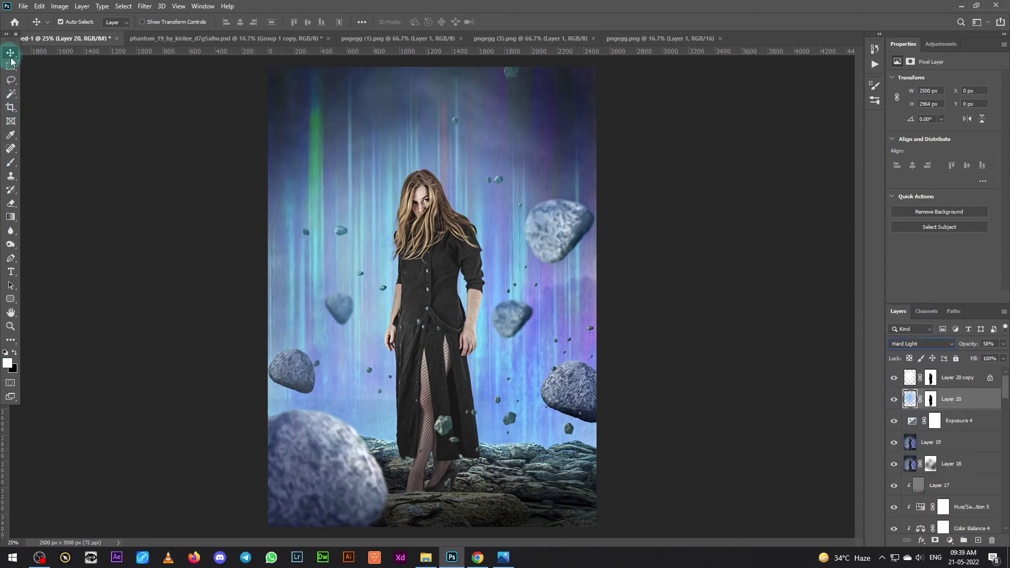
left_click(962, 378)
left_click(977, 540)
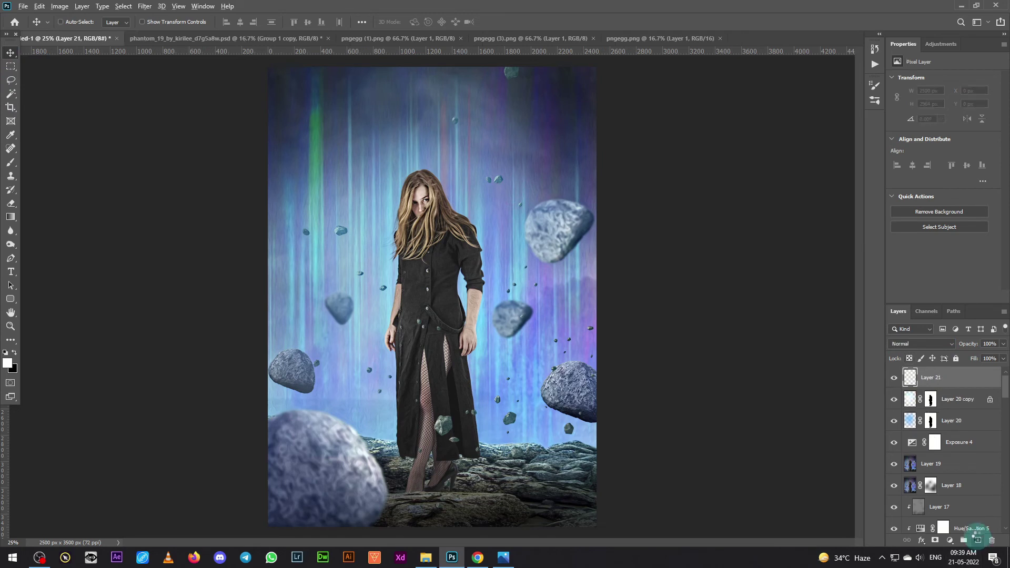
Step: Stamp visible layers into Layer 21 and add Color Balance shifting midtones toward red (+20)
key("ctrl+alt+shift+e")
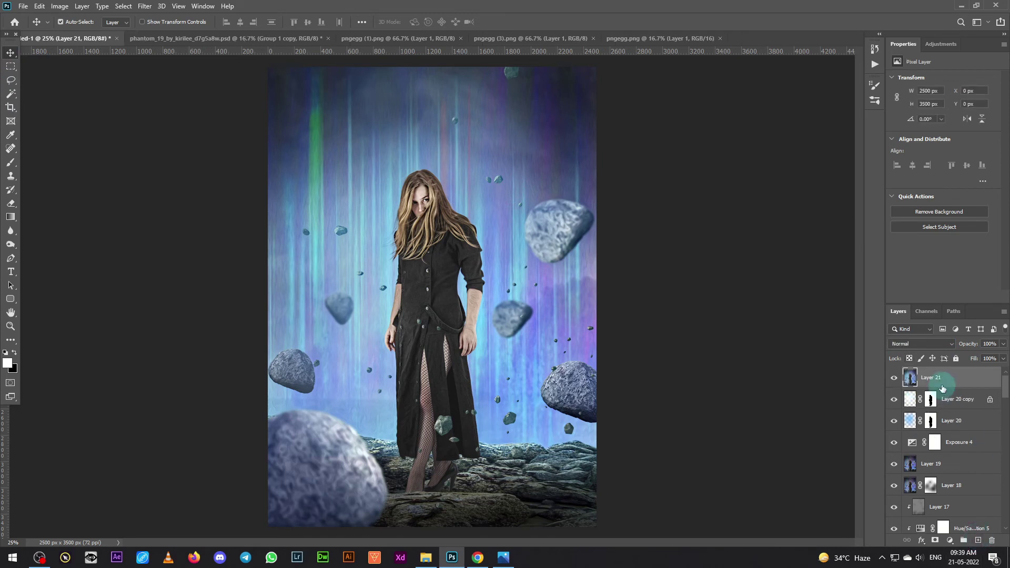
left_click(949, 540)
left_click(952, 447)
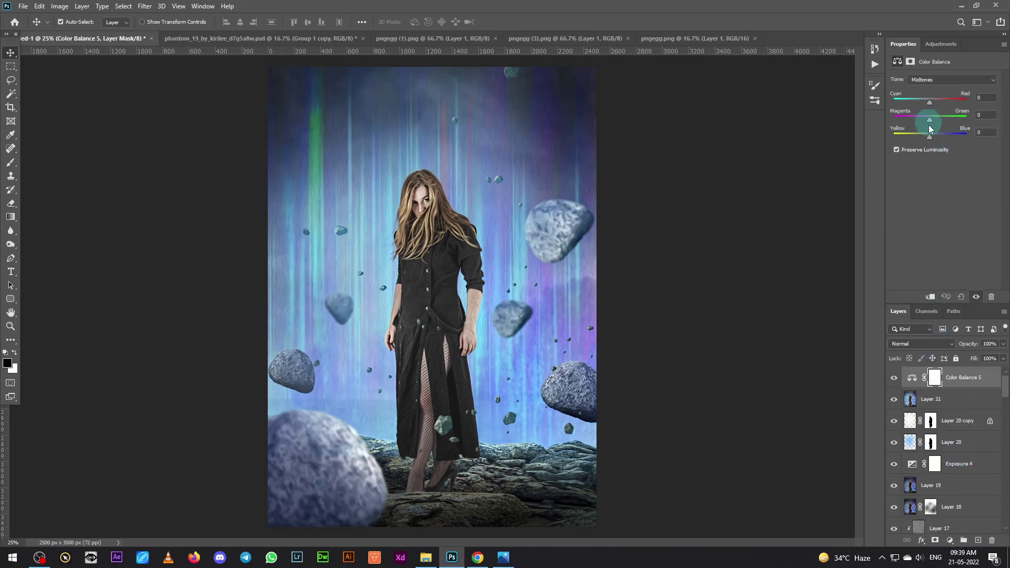
mouse_move(932, 103)
left_mouse_down()
mouse_move(920, 138)
mouse_move(929, 121)
left_mouse_up()
Step: Stamp all visible layers onto a new Layer 22 and open the Filter menu for Nik Collection
left_click(977, 541)
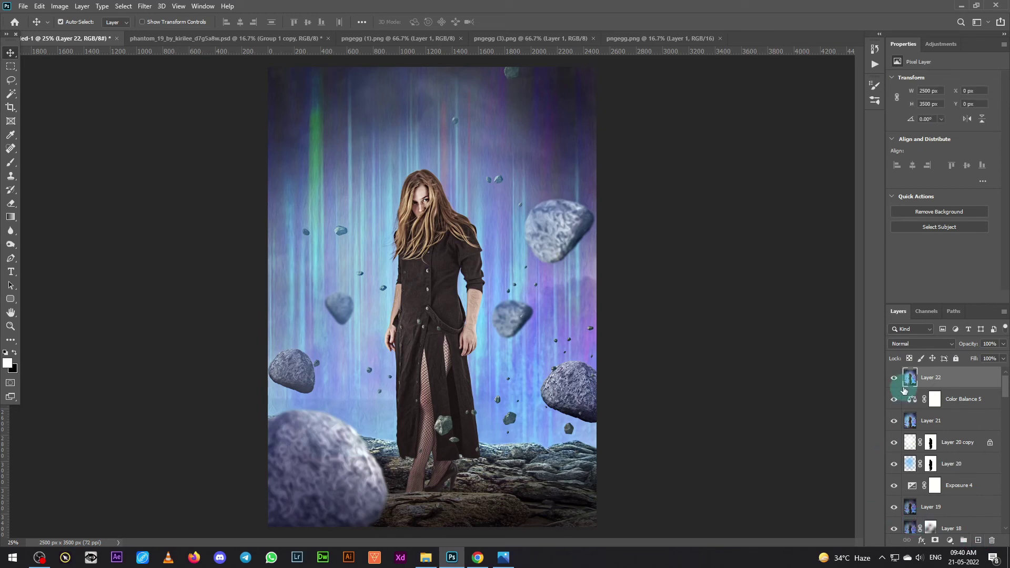
key("ctrl+alt+shift+e")
left_click(145, 6)
mouse_move(166, 231)
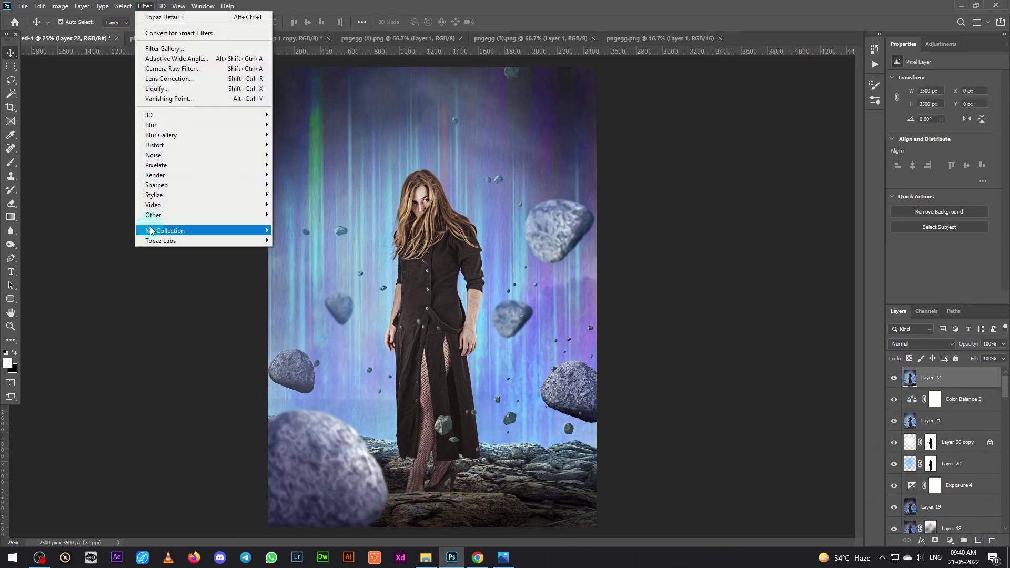
Step: Launch Color Efex Pro 4 and add a Cross Processing filter with a chosen method
left_click(343, 242)
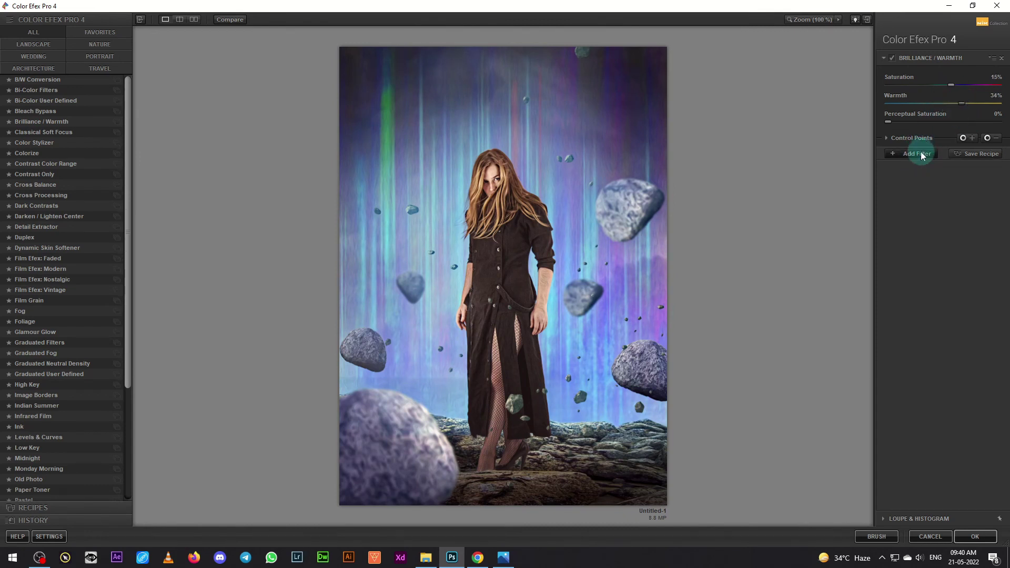
left_click(916, 153)
left_click(36, 197)
left_click(962, 96)
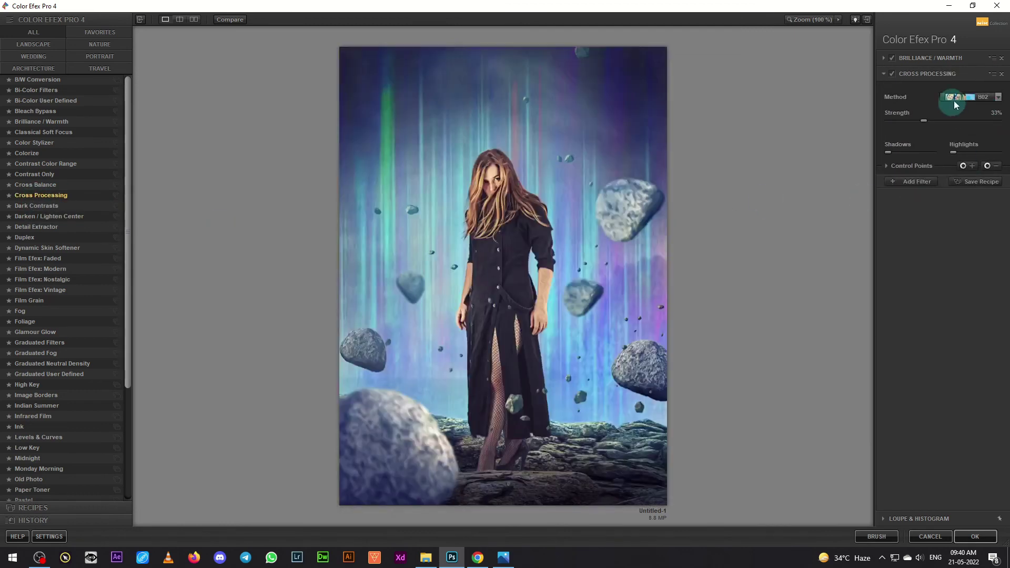
left_click(935, 156)
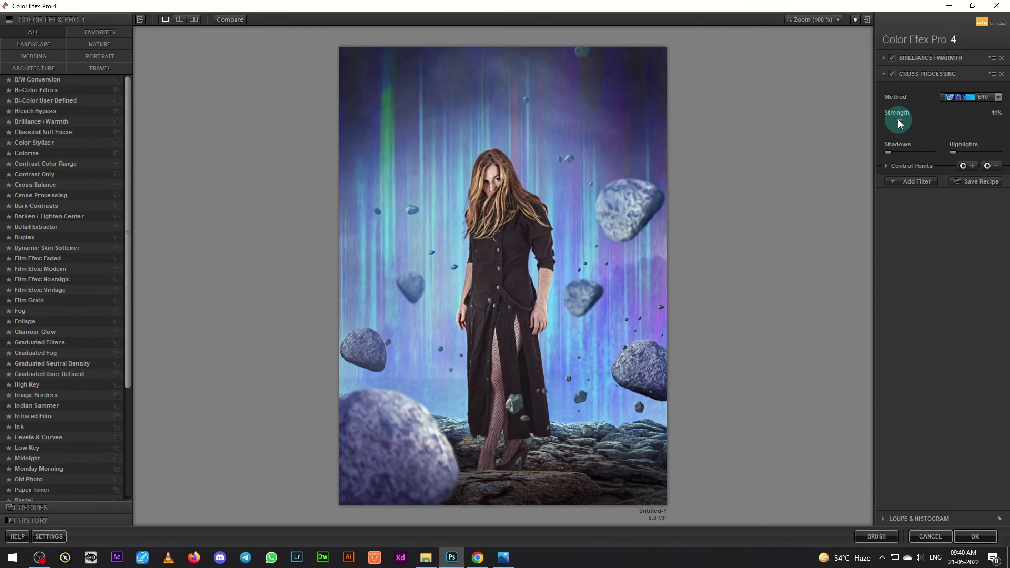
Step: Add Glamour Glow with Glow Warmth -100% and glow around 23%
left_click(916, 182)
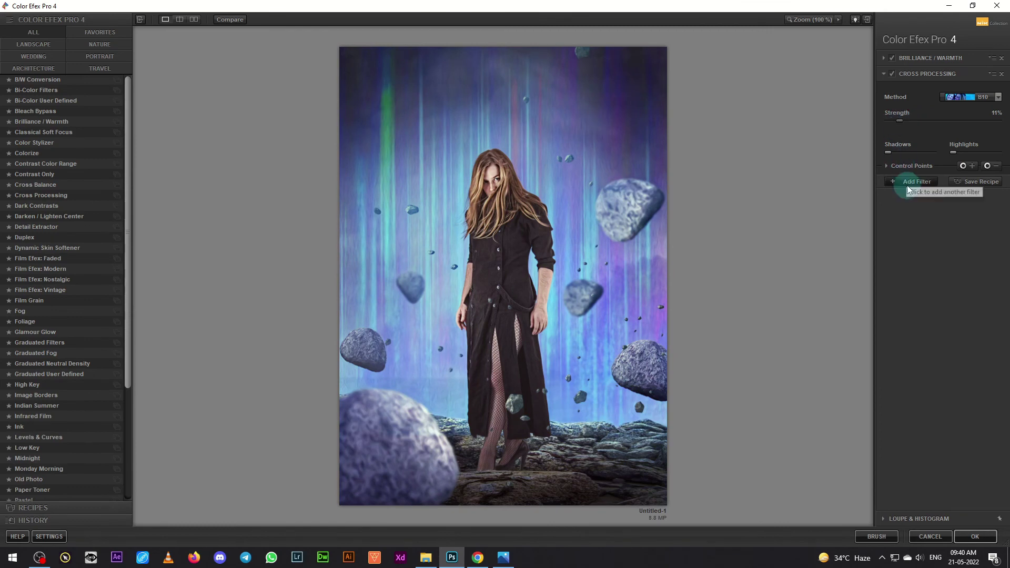
left_click(47, 332)
mouse_move(942, 153)
left_mouse_down()
mouse_move(989, 153)
mouse_move(867, 157)
left_mouse_up()
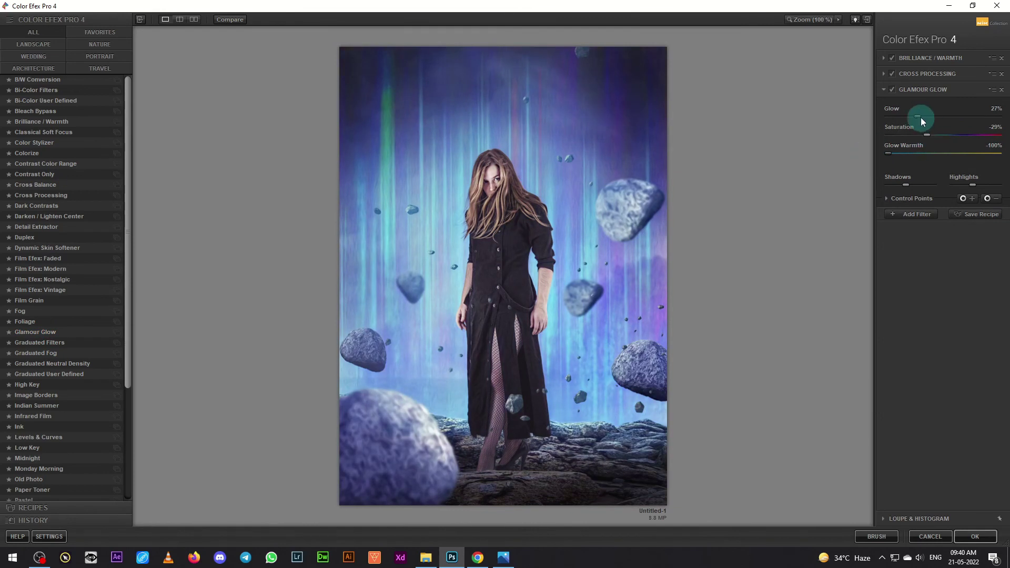
mouse_move(921, 118)
left_mouse_down()
mouse_move(962, 115)
mouse_move(930, 116)
left_mouse_up()
Step: Apply the filters, then darken the image's bottom with a soft black brush on new Layer 23
left_click(975, 536)
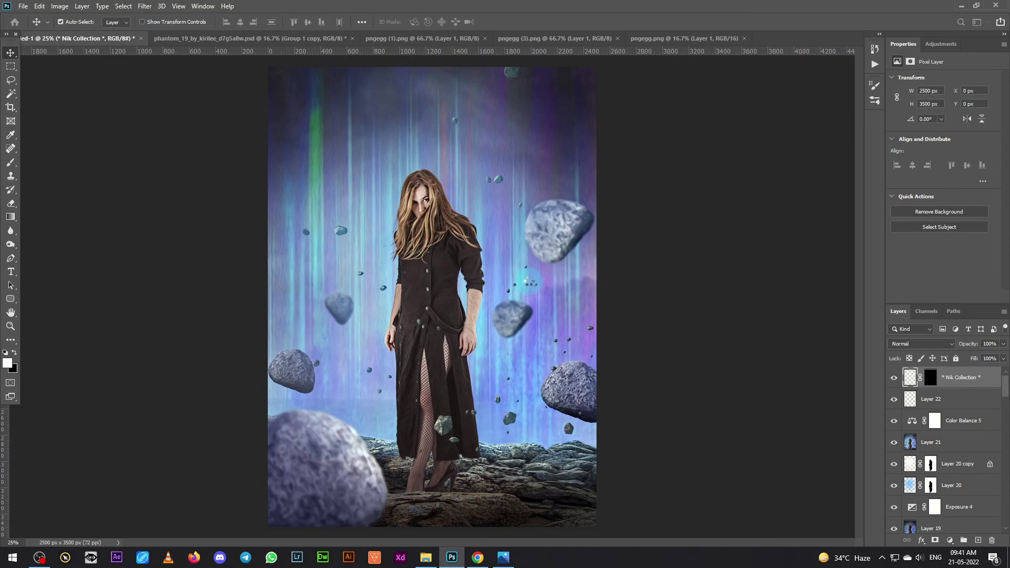
left_click(978, 540)
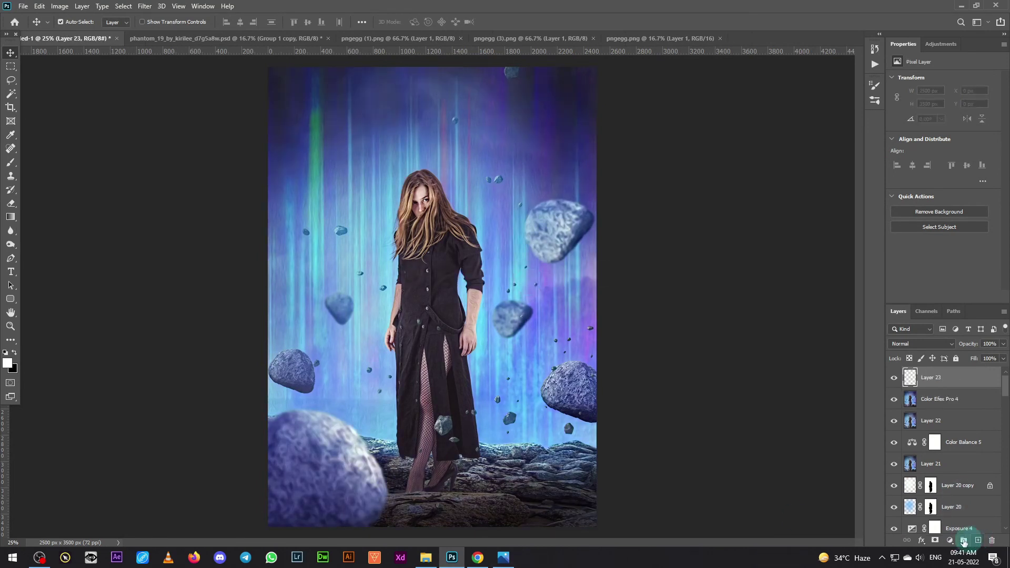
left_click(11, 162)
key("ctrl+minus")
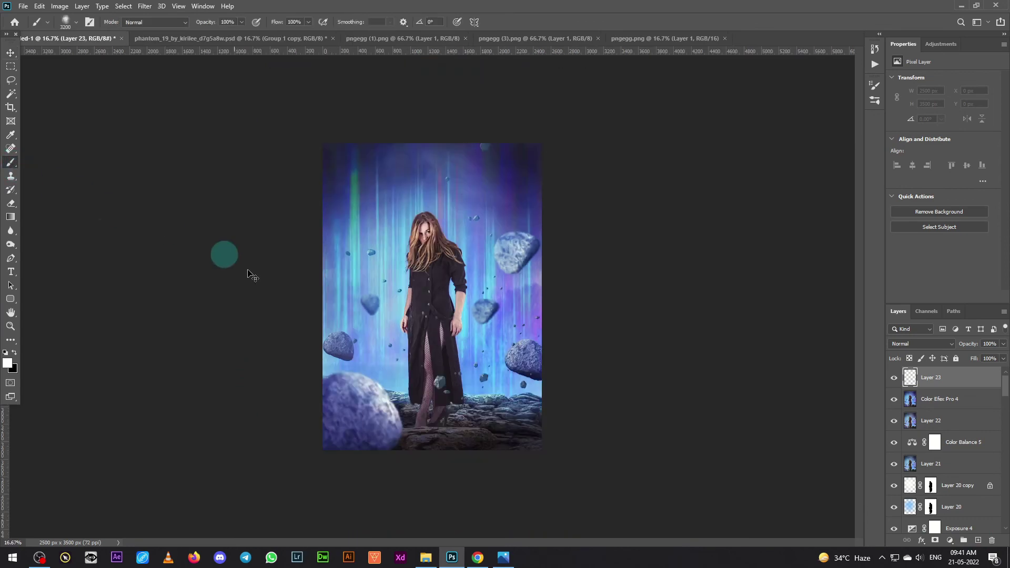
left_click(65, 22)
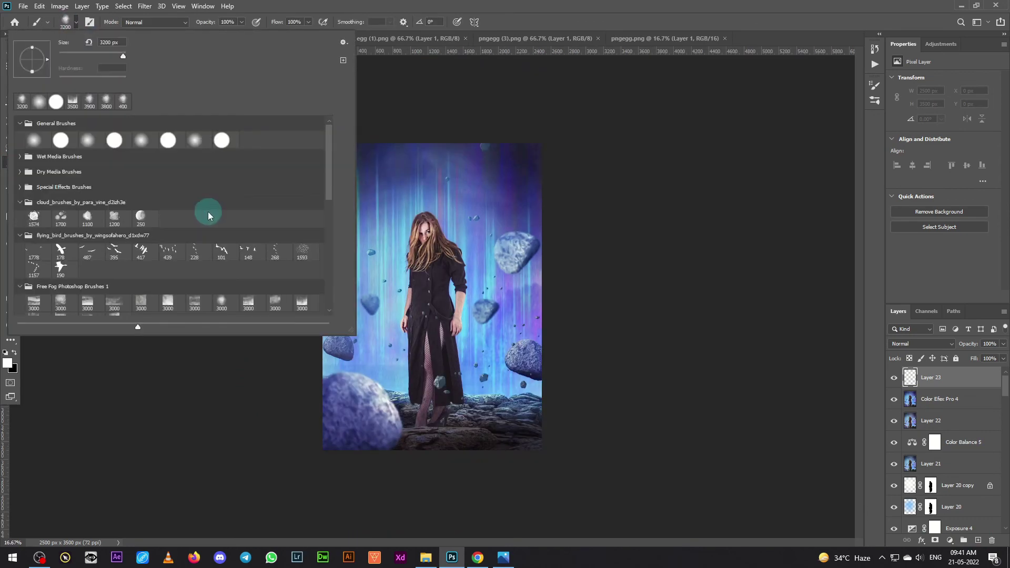
double_click(33, 140)
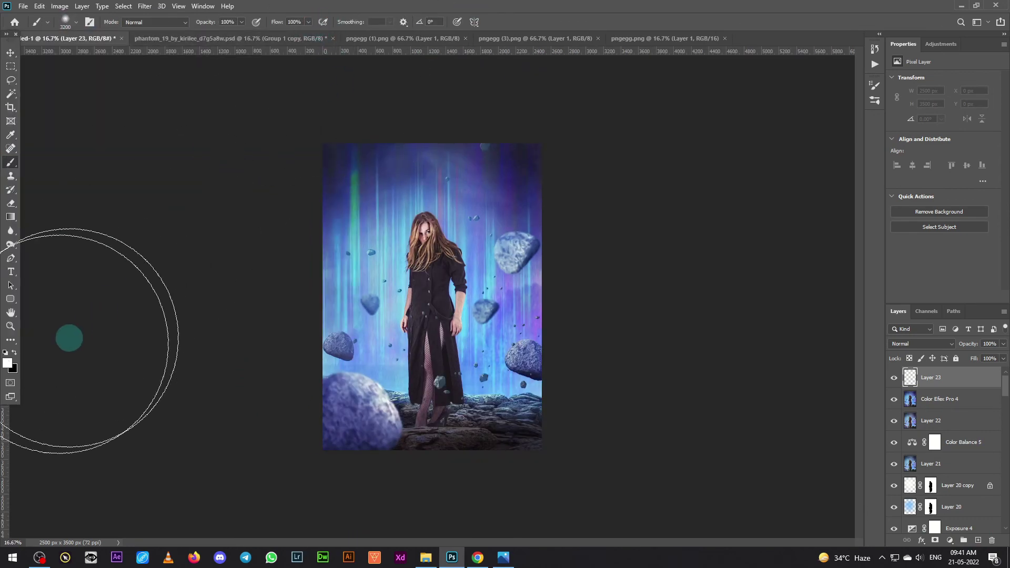
left_click(14, 352)
key("bracketleft")
key("bracketleft")
key("bracketleft")
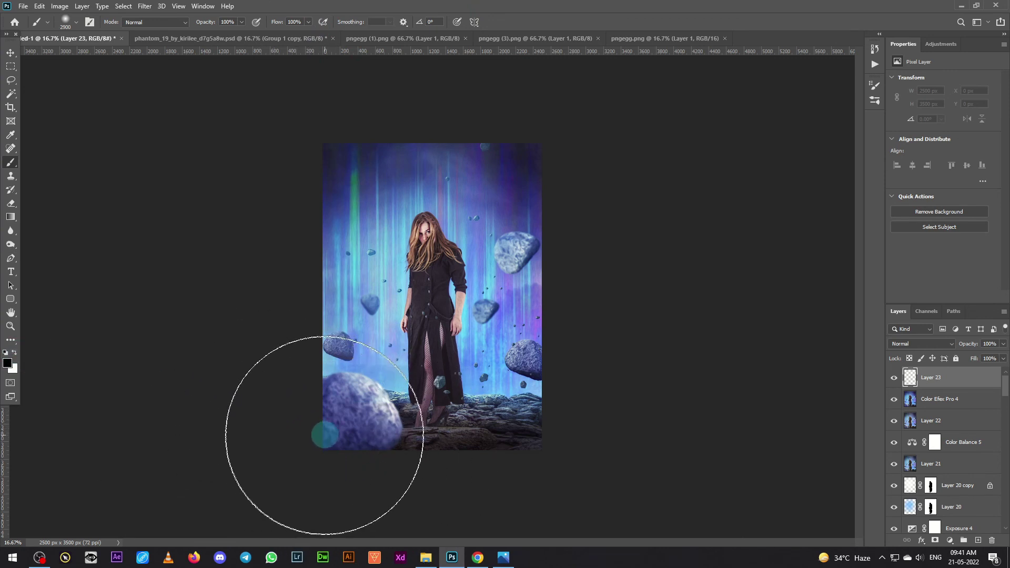
key("bracketleft")
key("bracketleft")
key("bracketleft")
key("bracketleft")
key("bracketleft")
key("bracketleft")
left_click_drag(294, 463, 578, 476)
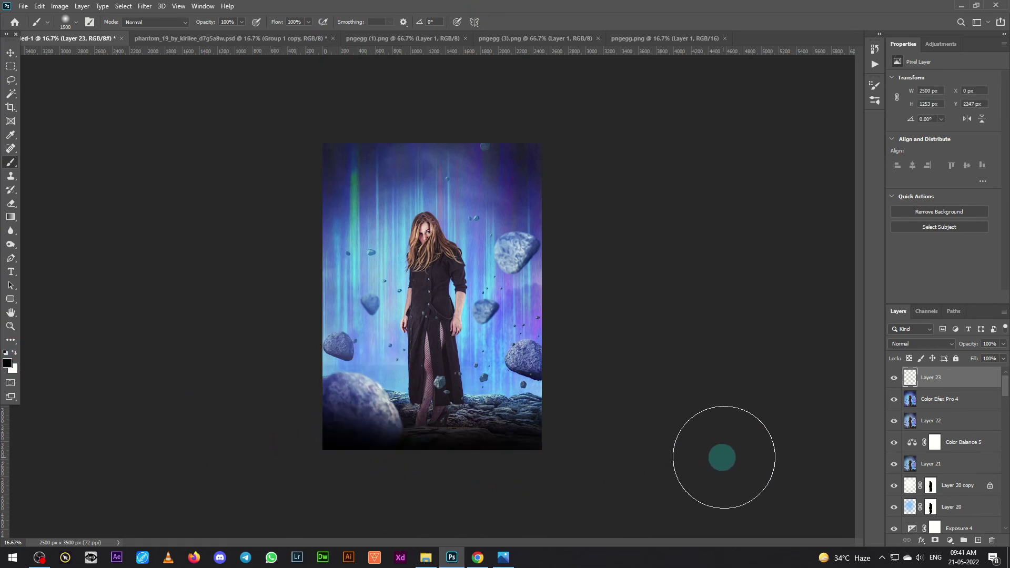
Step: Fade Layer 23 to 54% opacity and make white the foreground colour
left_click(1003, 343)
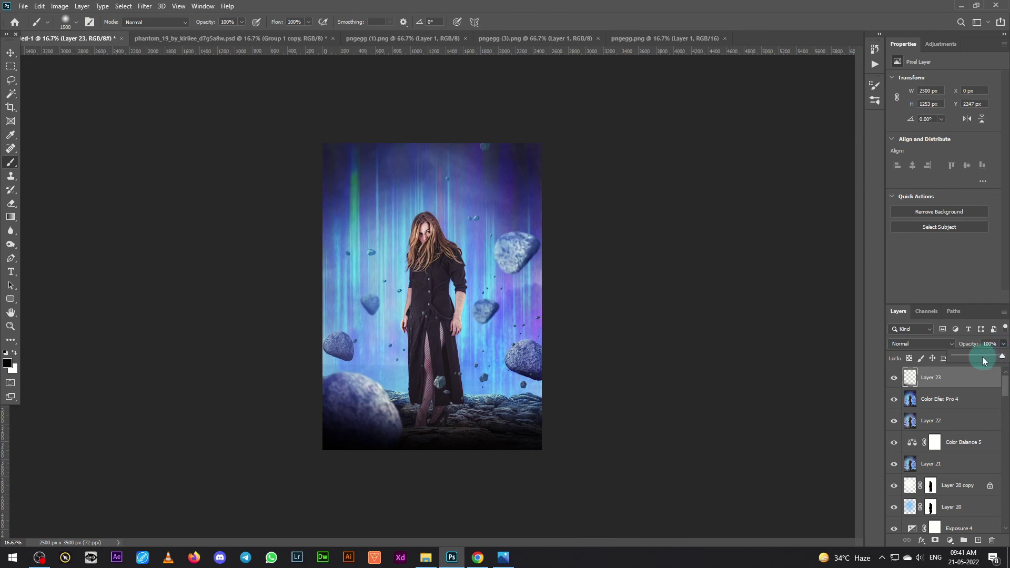
left_click(983, 358)
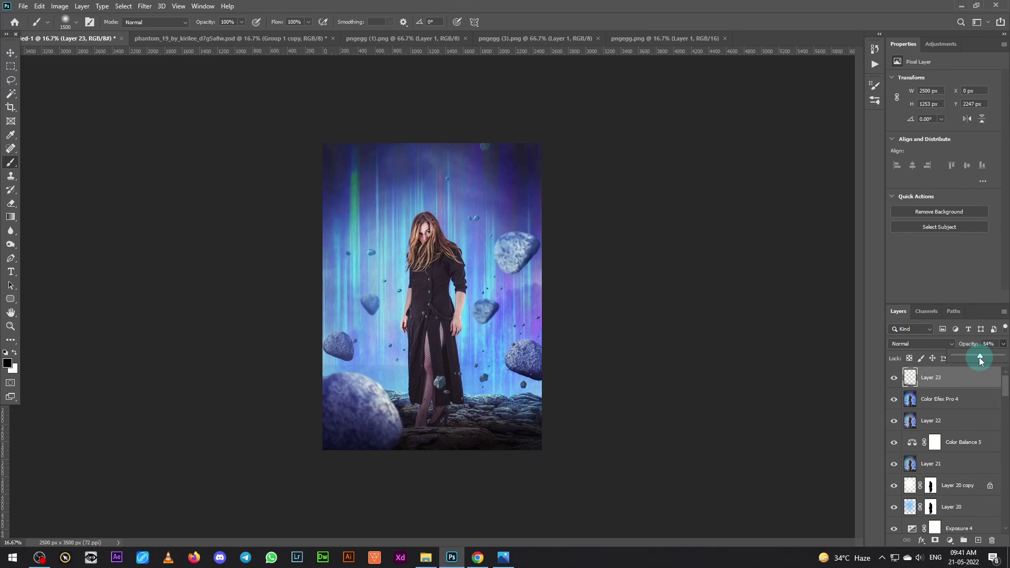
left_click(105, 494)
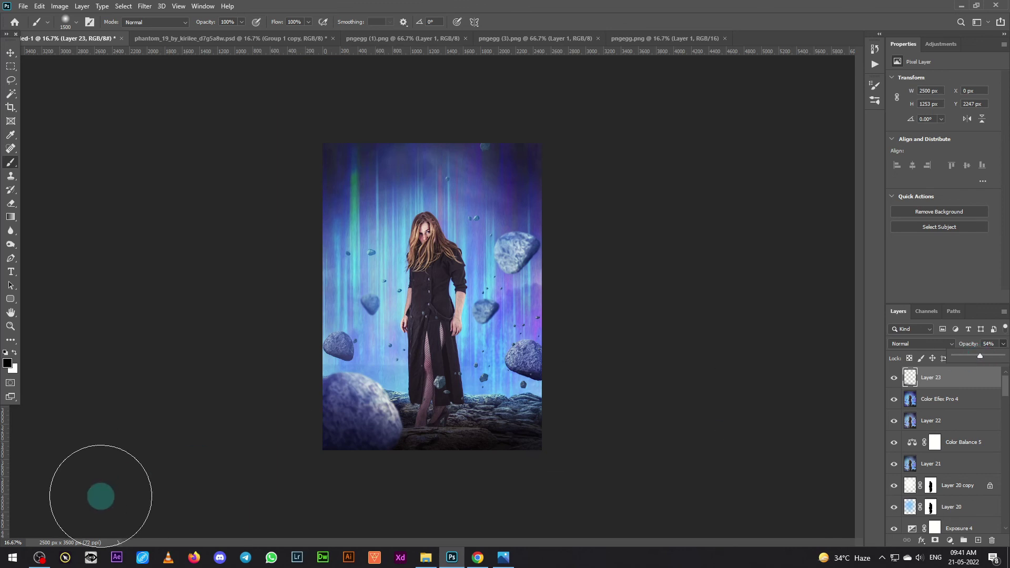
left_click(15, 353)
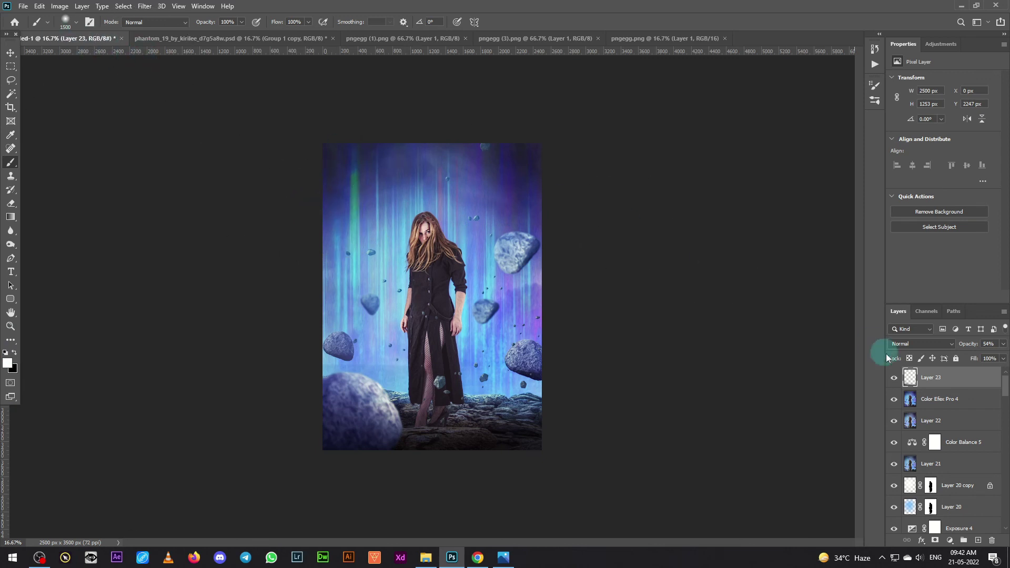
Step: Paint a white glow over the woman's head on Layer 24, blended as Overlay at 21%
left_click(978, 540)
left_click_drag(444, 259, 433, 242)
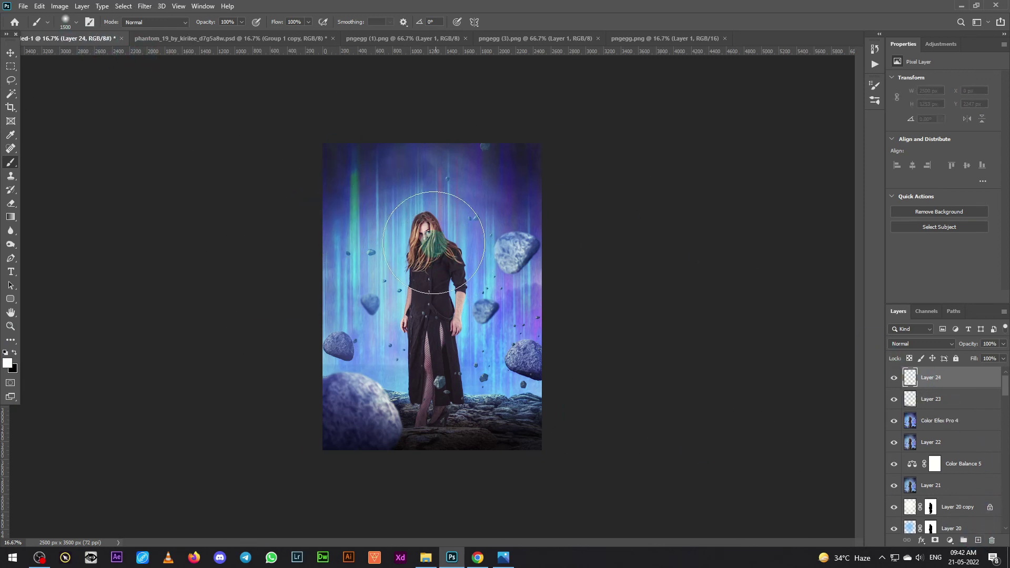
left_click(937, 344)
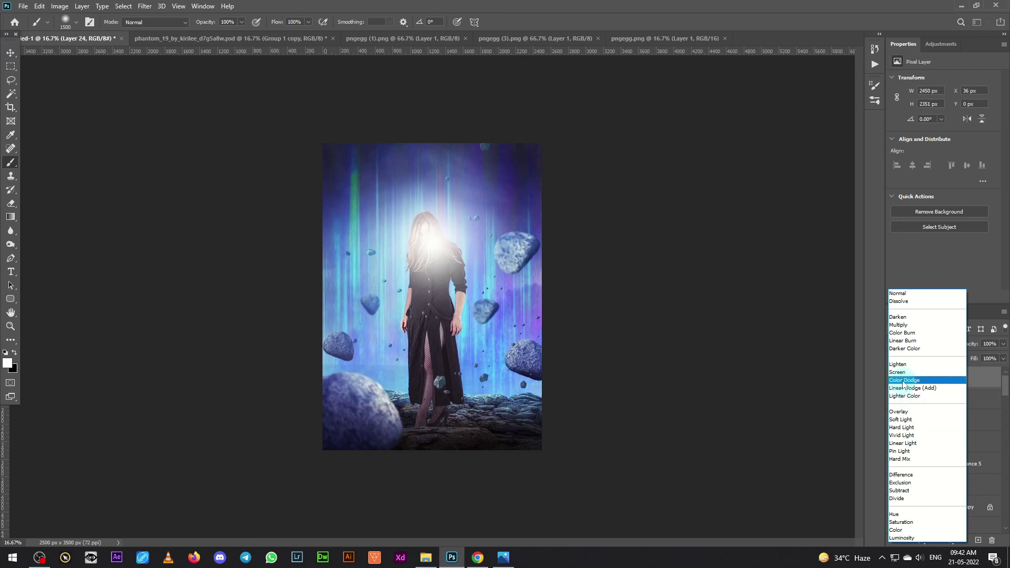
left_click(1002, 343)
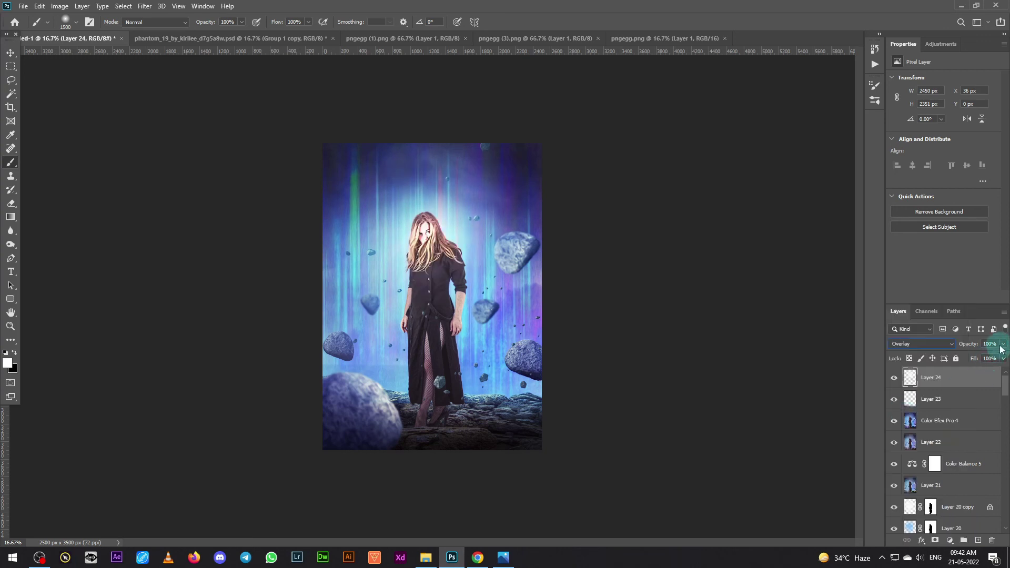
left_click_drag(1000, 357, 968, 359)
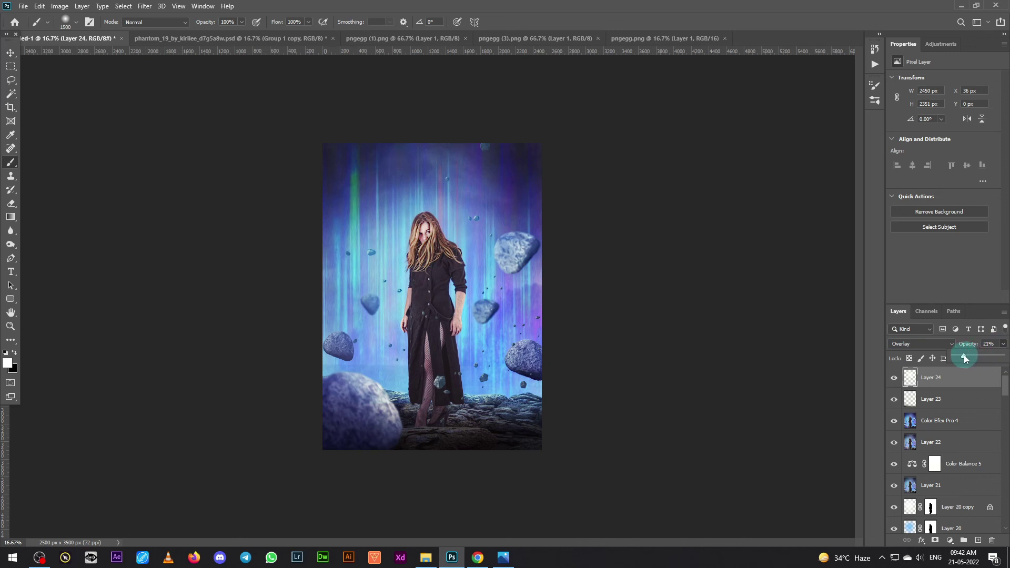
left_click(894, 378)
left_click(894, 378)
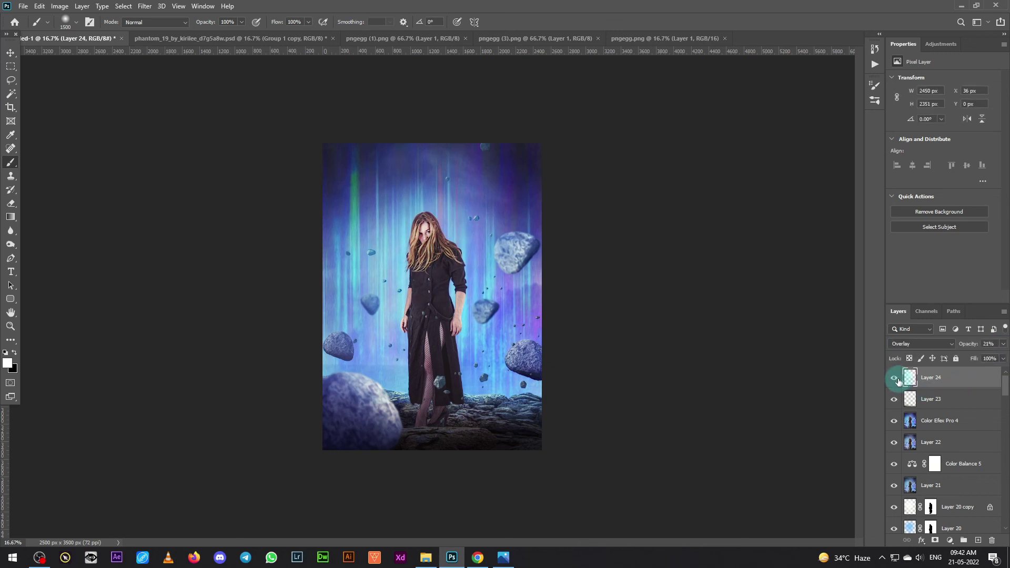
left_click(896, 378)
left_click(11, 52)
key("ctrl+plus")
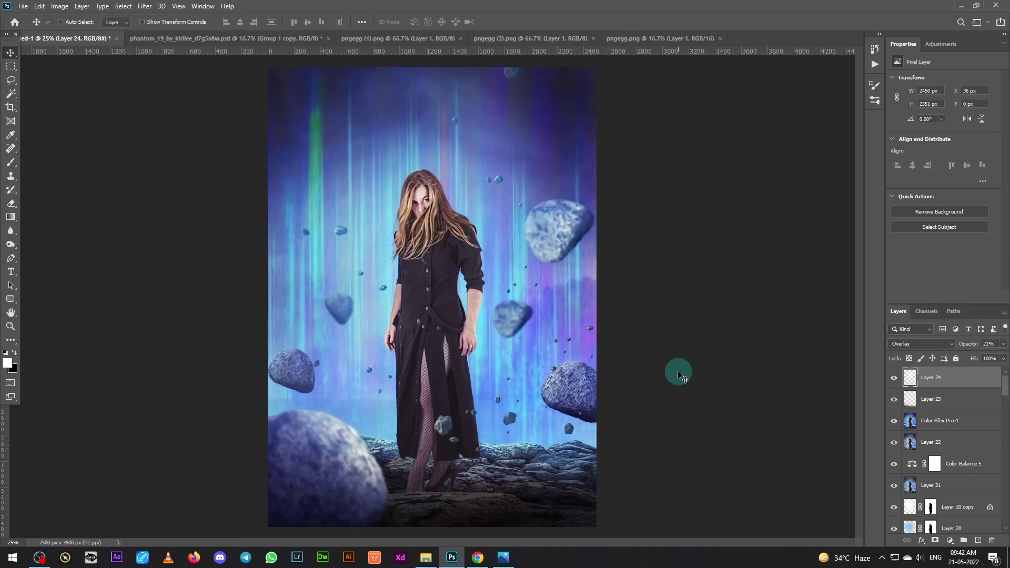
key("ctrl+minus")
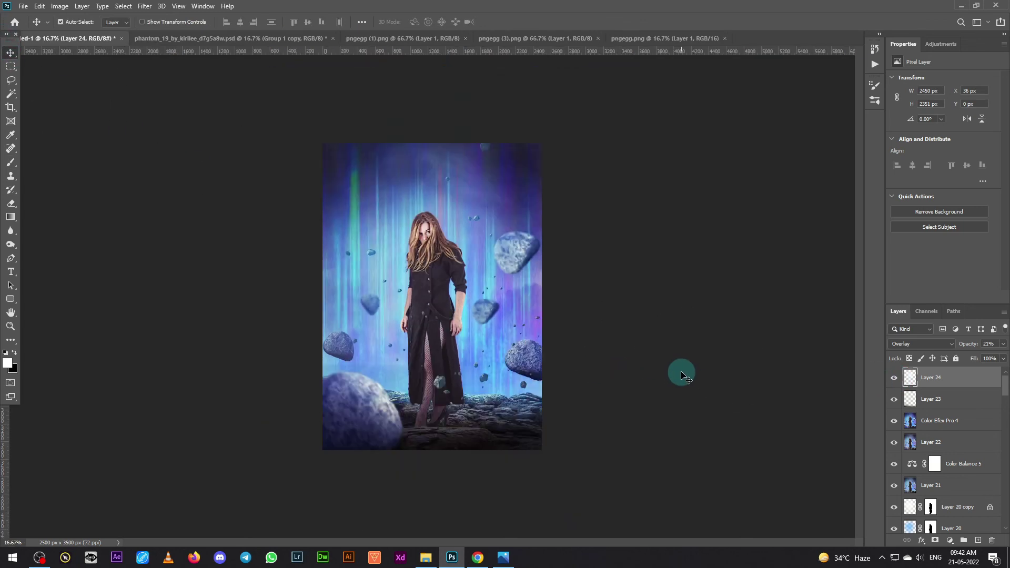
Step: Add Curves 4 raising the black point and pulling midtones down, at 75% opacity
left_click(949, 541)
left_click(943, 406)
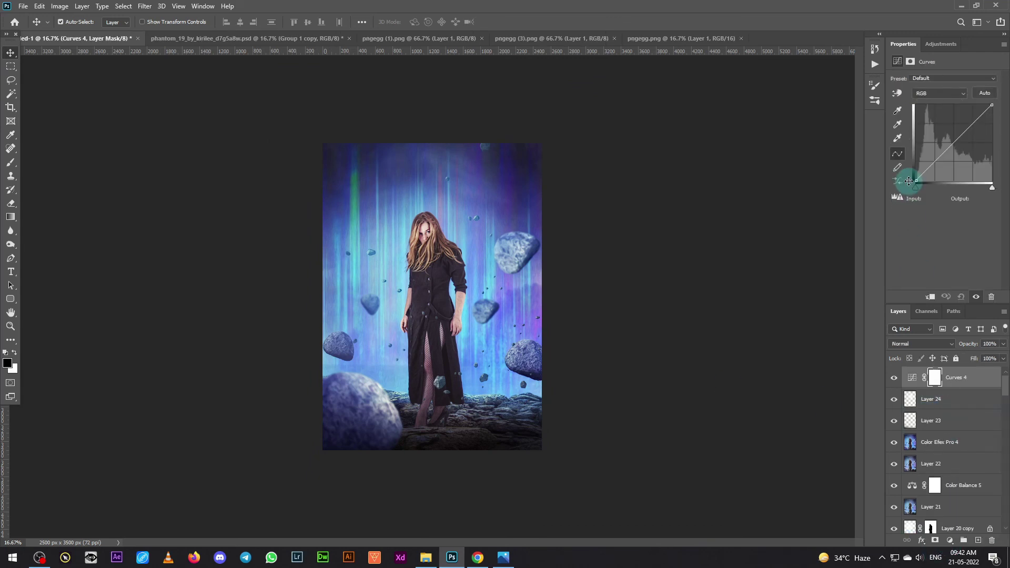
left_click_drag(917, 179, 909, 173)
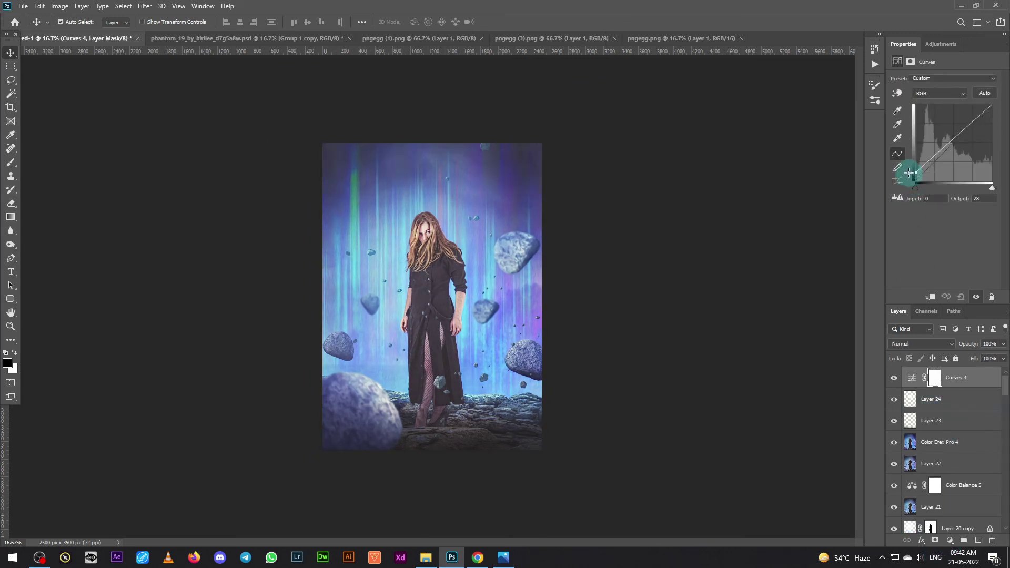
left_click_drag(952, 140, 955, 145)
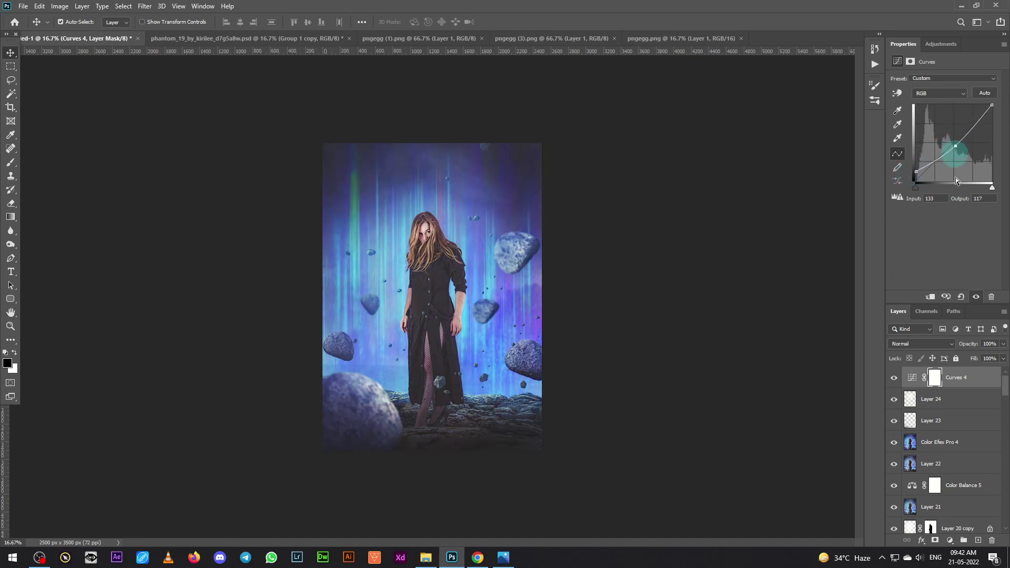
left_click(1003, 344)
left_click_drag(992, 360, 988, 357)
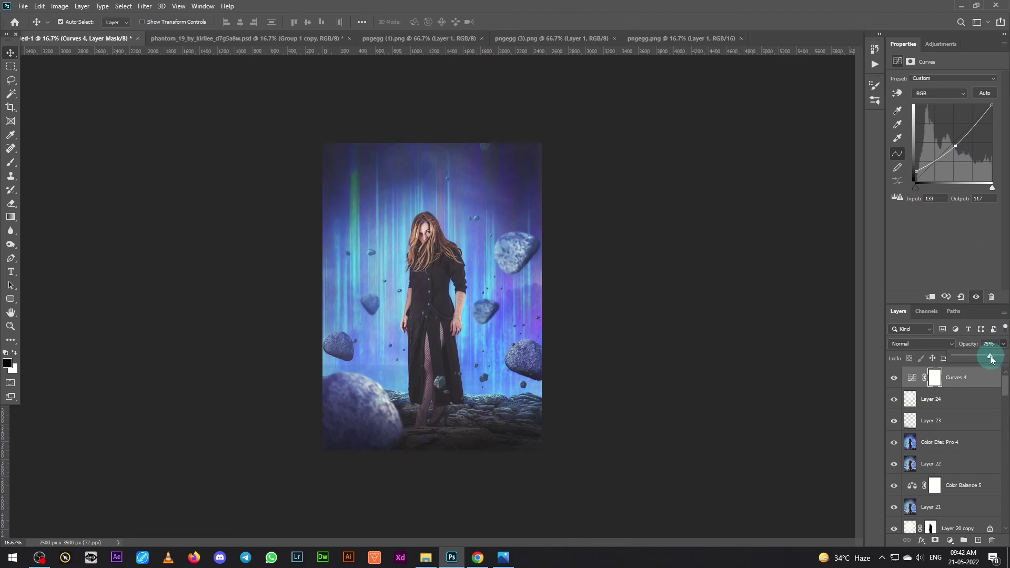
scroll(537, 325, "up", 3)
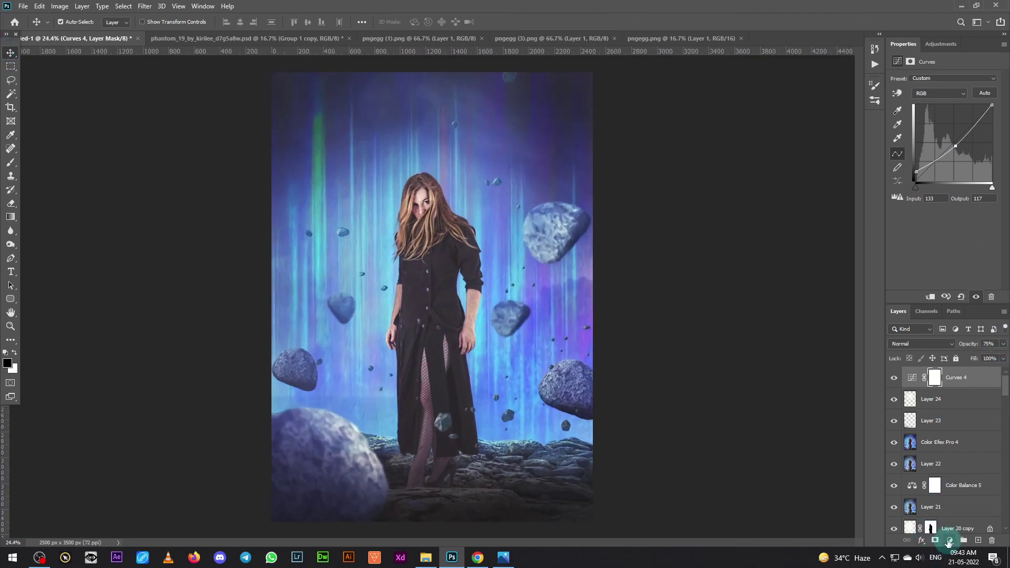
left_click(949, 540)
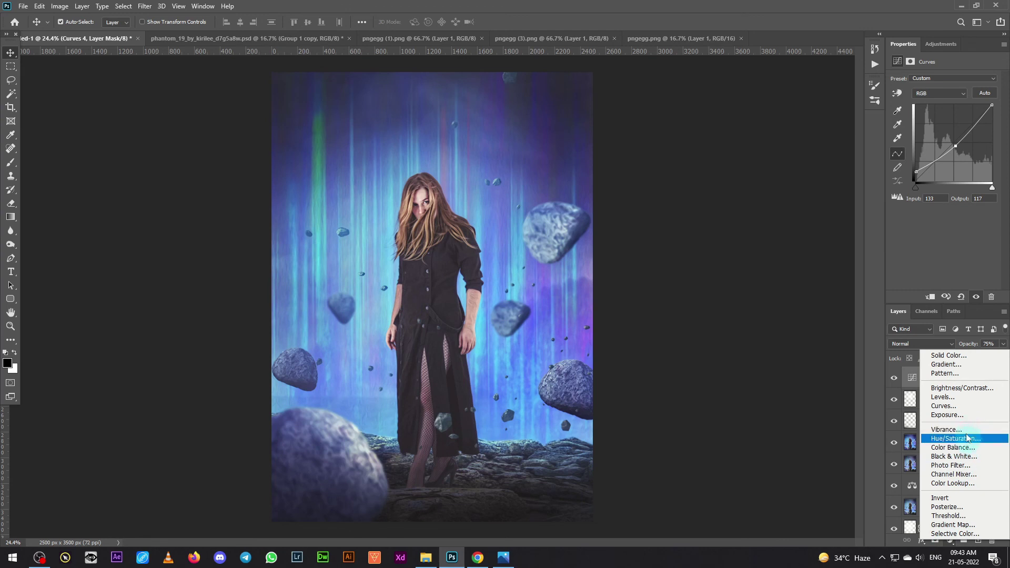
Step: Add Exposure 5 at +0.31 exposure, 1.12 gamma and 70% opacity, then empty Layer 25
left_click(947, 415)
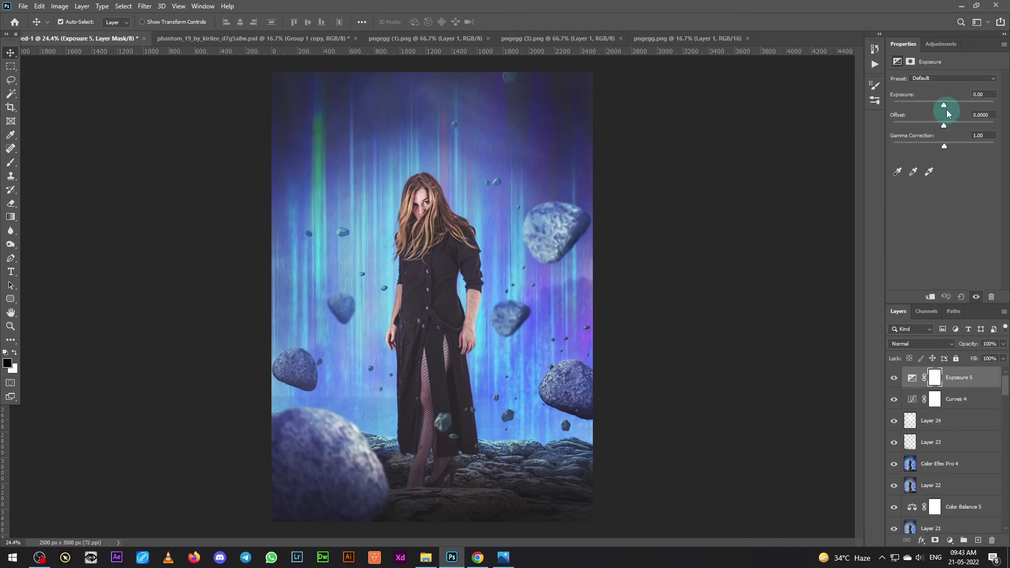
left_click_drag(948, 103, 949, 105)
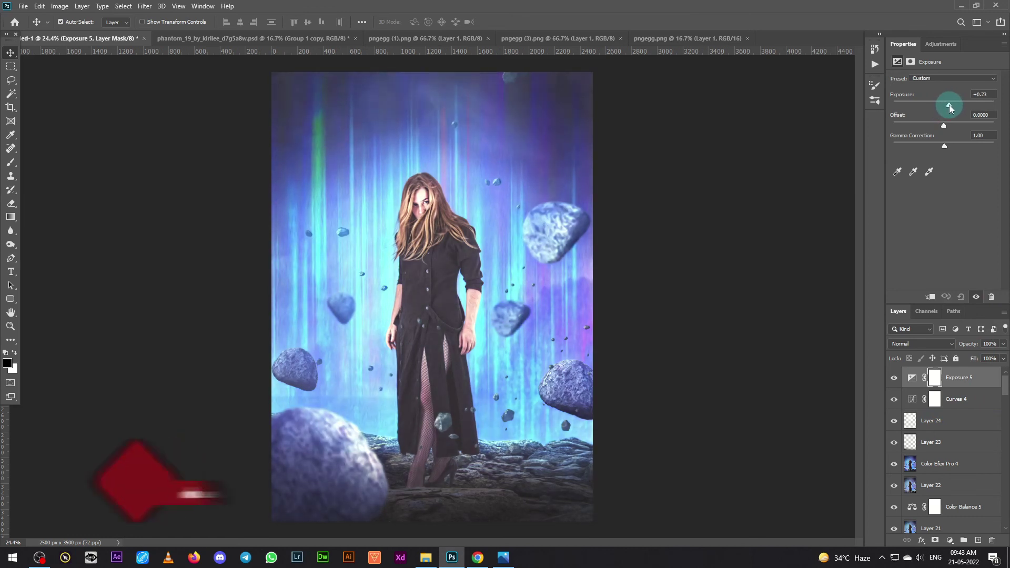
left_click_drag(944, 145, 940, 147)
left_click_drag(947, 105, 946, 105)
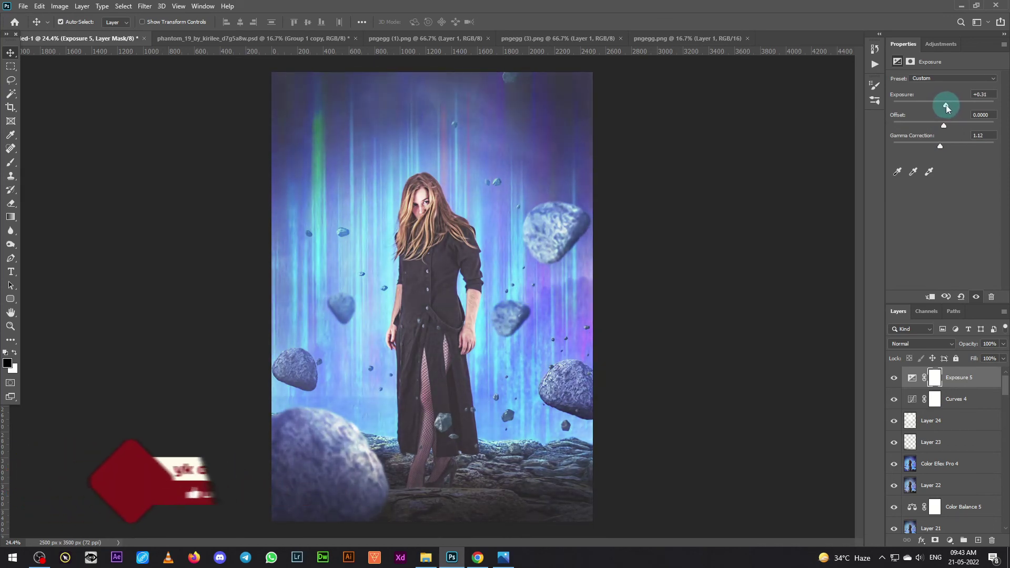
left_click(1003, 344)
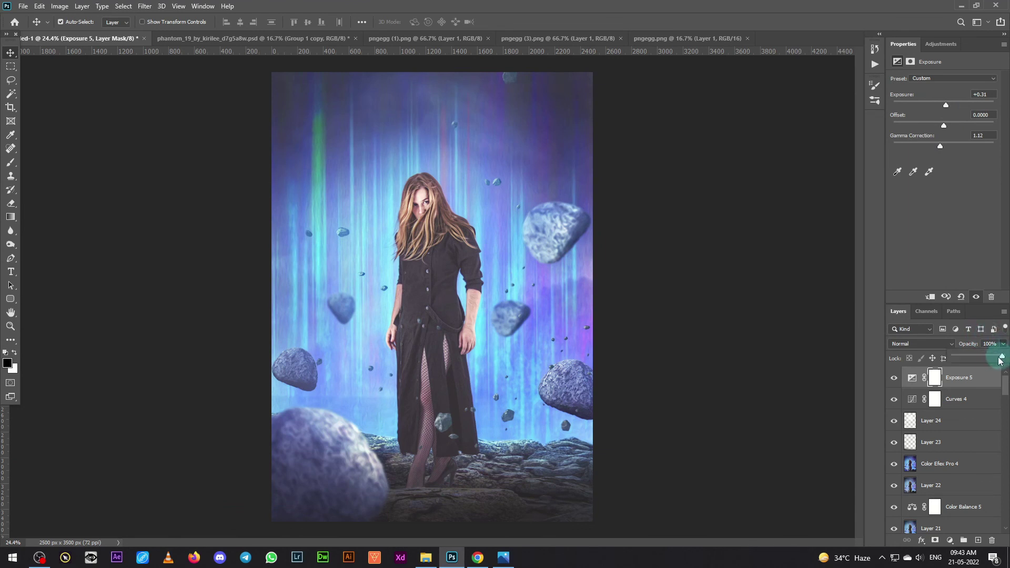
left_click_drag(1002, 356, 987, 359)
left_click(894, 378)
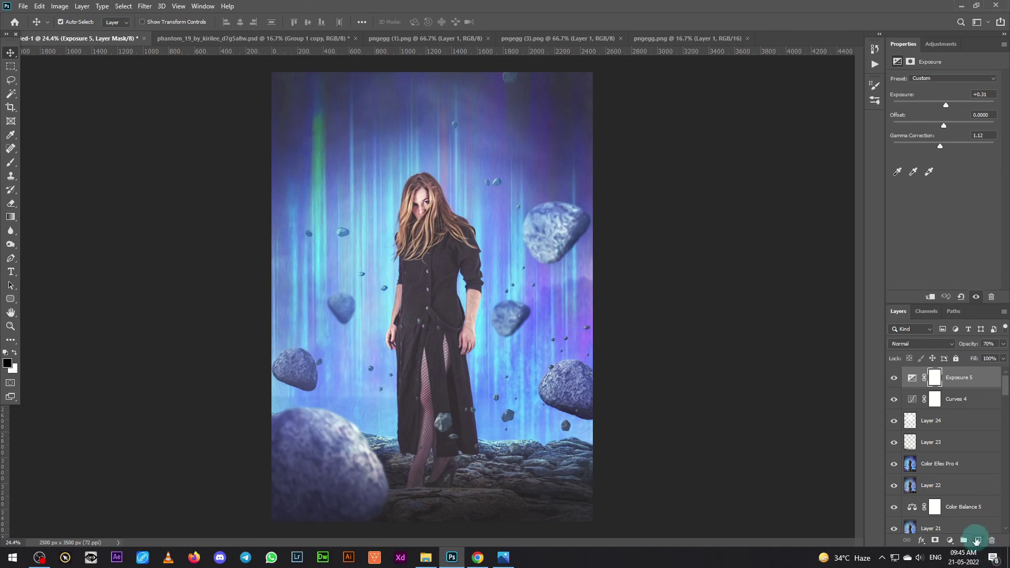
left_click(977, 540)
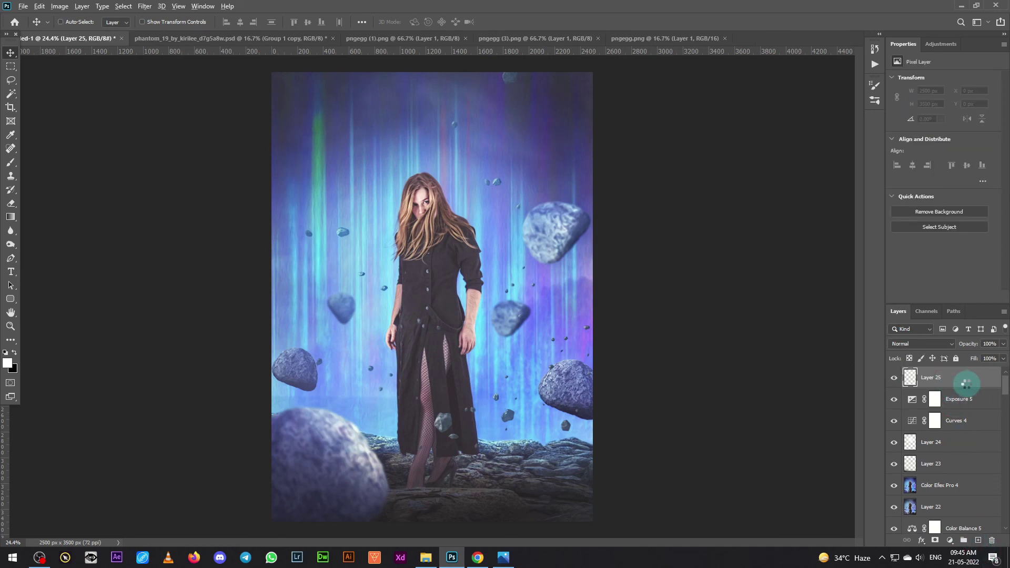
Step: Stamp a merged copy of the composite onto Layer 25 and open Filter > Topaz Labs
left_click_drag(967, 385, 960, 384)
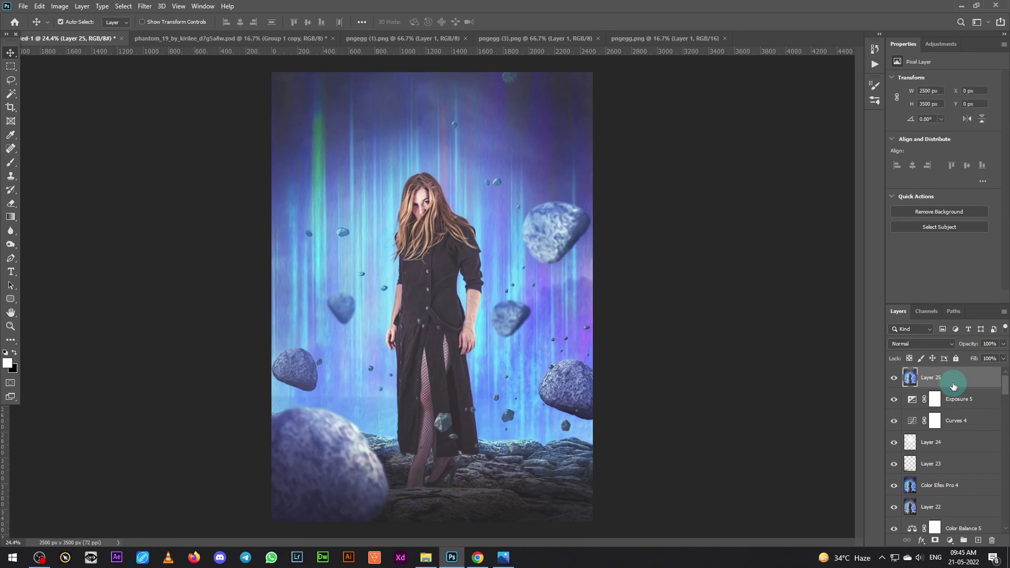
left_click(66, 20)
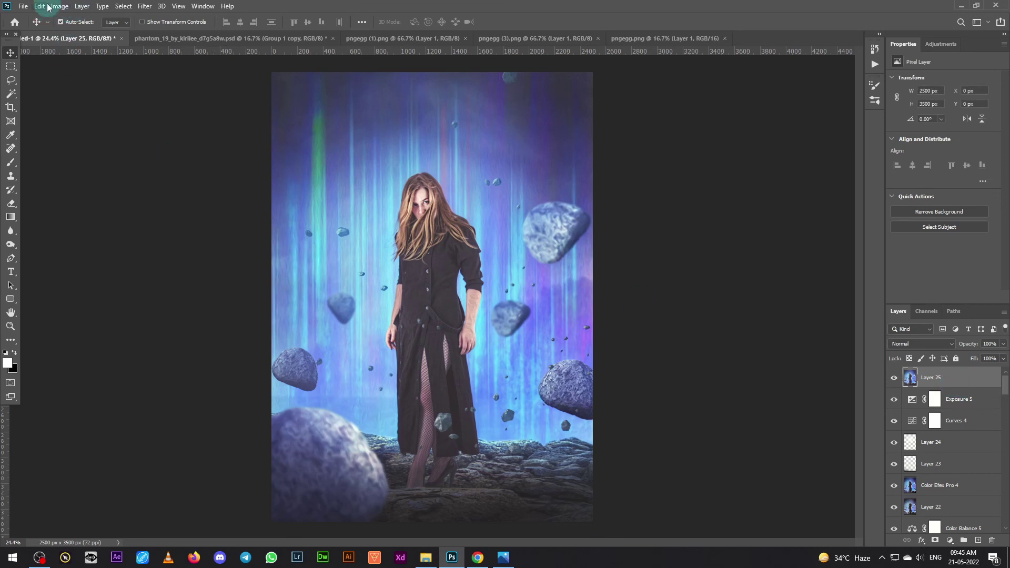
left_click(145, 7)
mouse_move(163, 241)
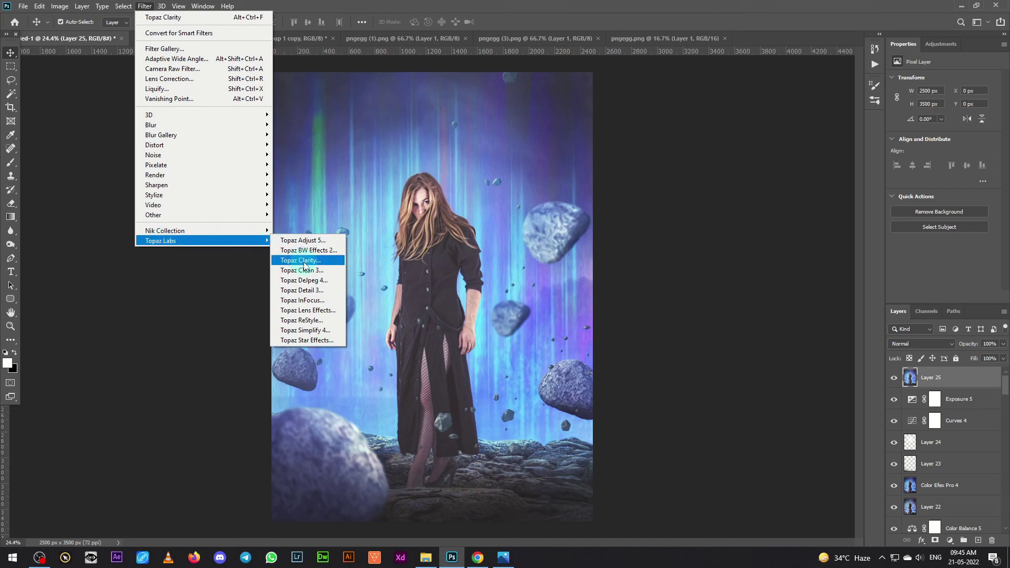
Step: Apply Topaz Clarity's Clouds II preset to Layer 25, then lower its opacity toward 70%
left_click(304, 261)
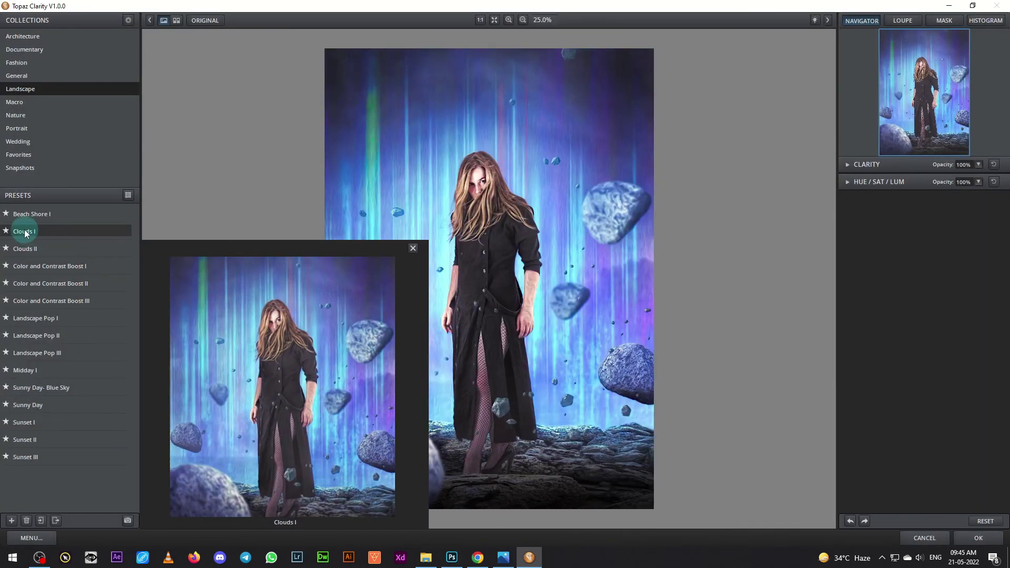
left_click(47, 250)
left_click(978, 537)
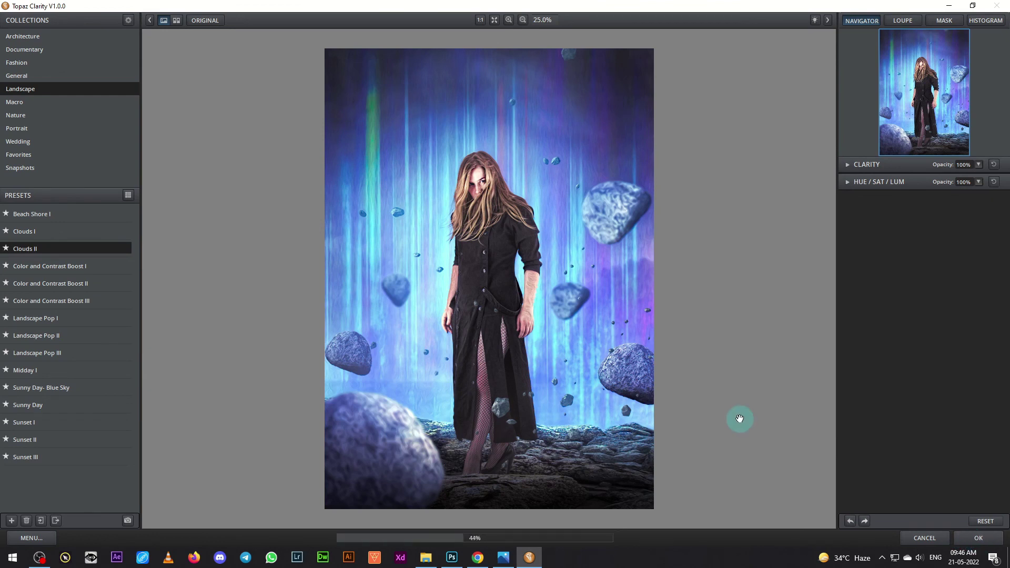
left_click_drag(995, 352, 987, 355)
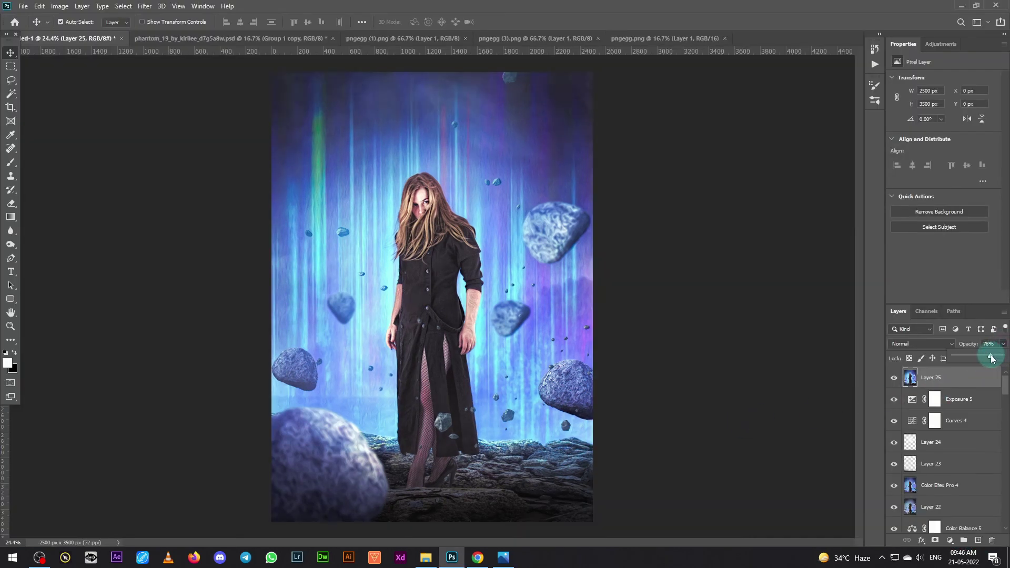